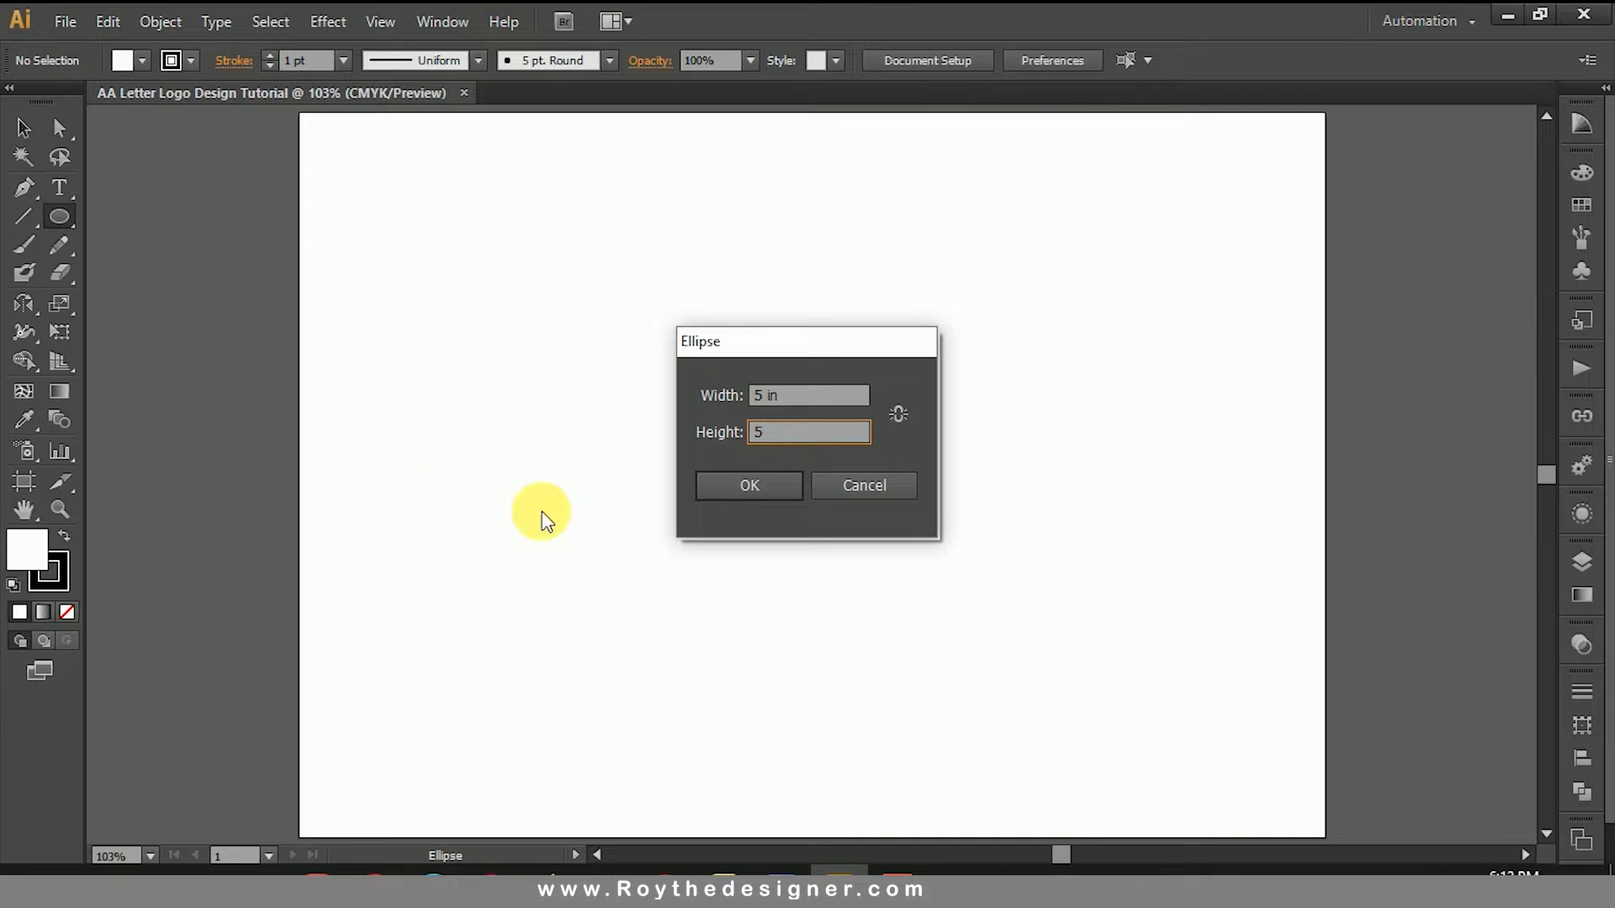
# Step: Create a circle 5 in wide and 5 in high, and move it to the centre of the artboard
pyautogui.click(737, 488)
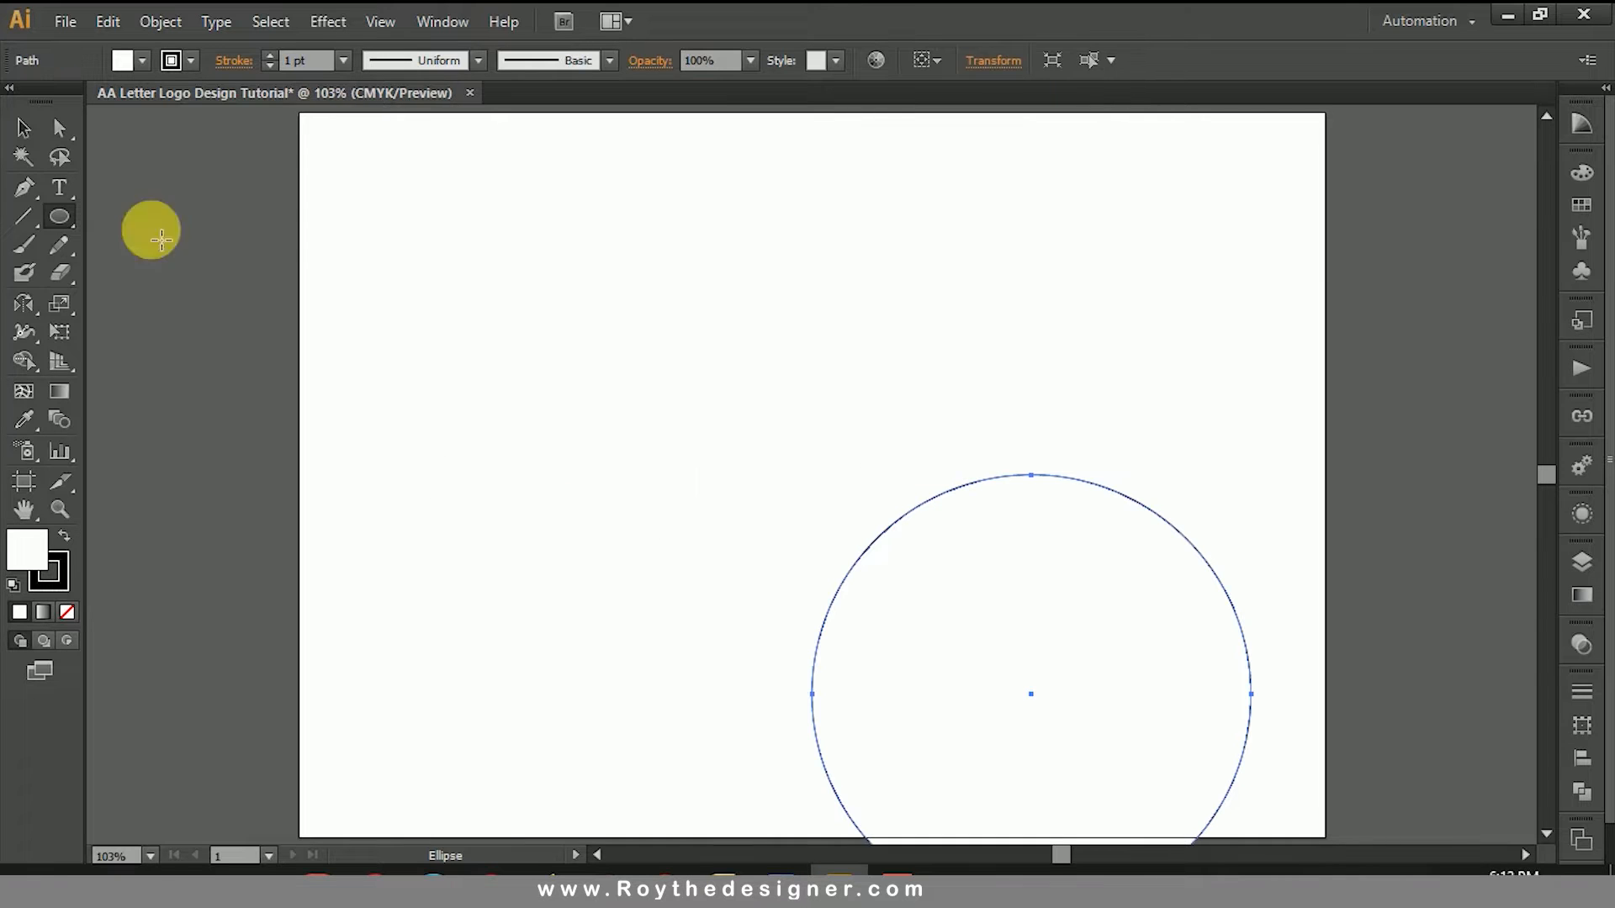
pyautogui.click(22, 127)
pyautogui.moveTo(1028, 693); pyautogui.dragTo(809, 474)
pyautogui.click(1099, 419)
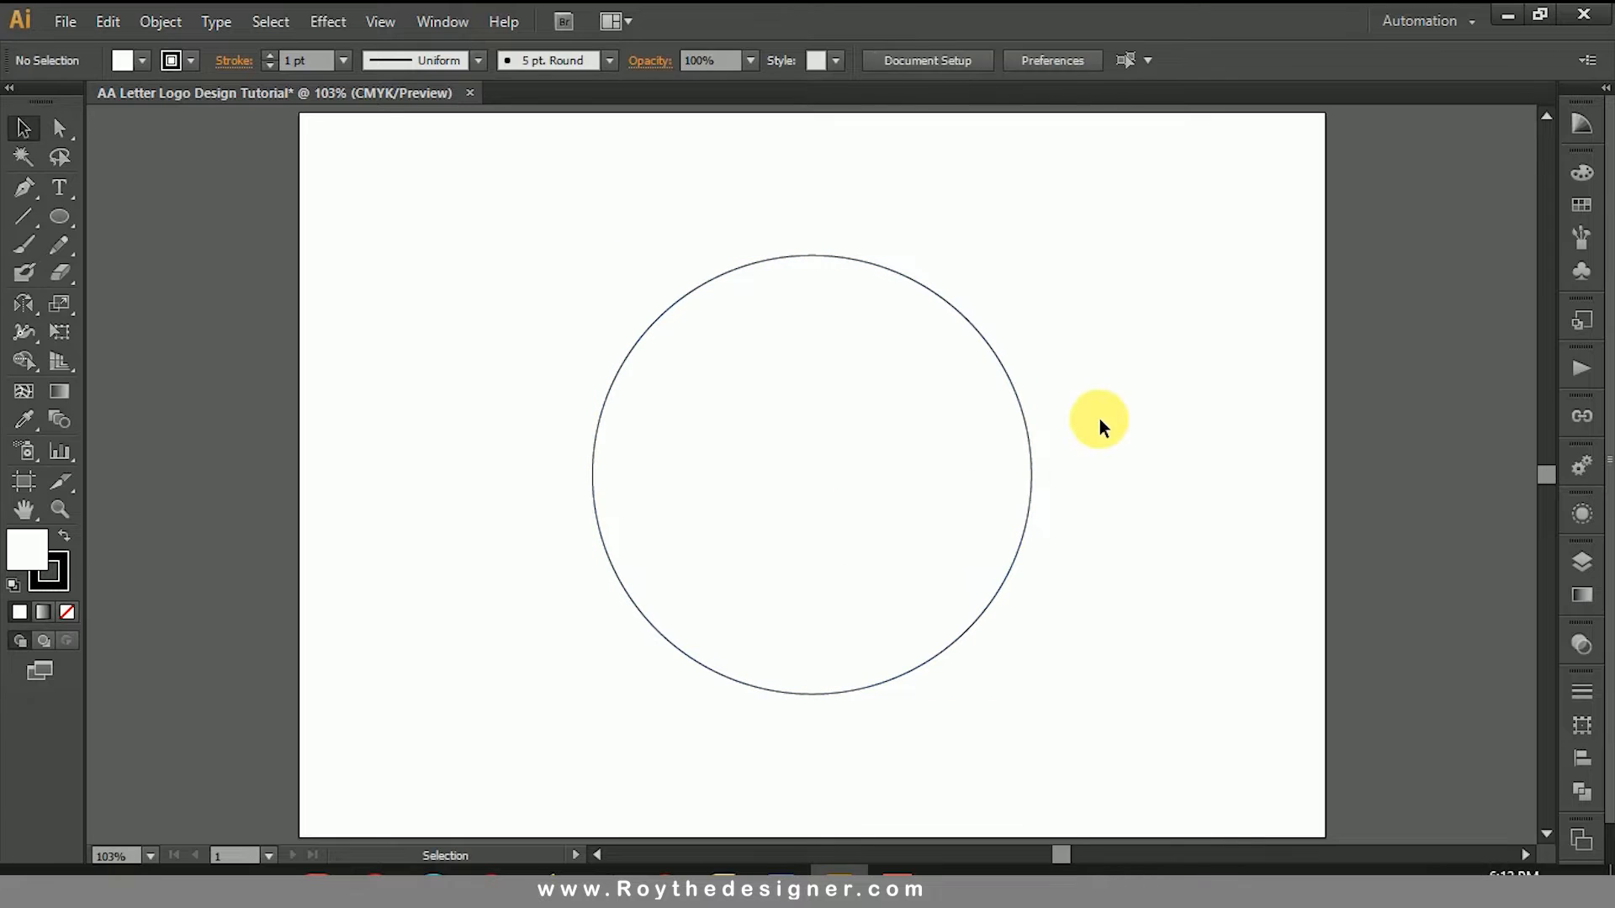
# Step: Remove the circle's fill, keeping only its black stroke
pyautogui.moveTo(1099, 418); pyautogui.dragTo(931, 491)
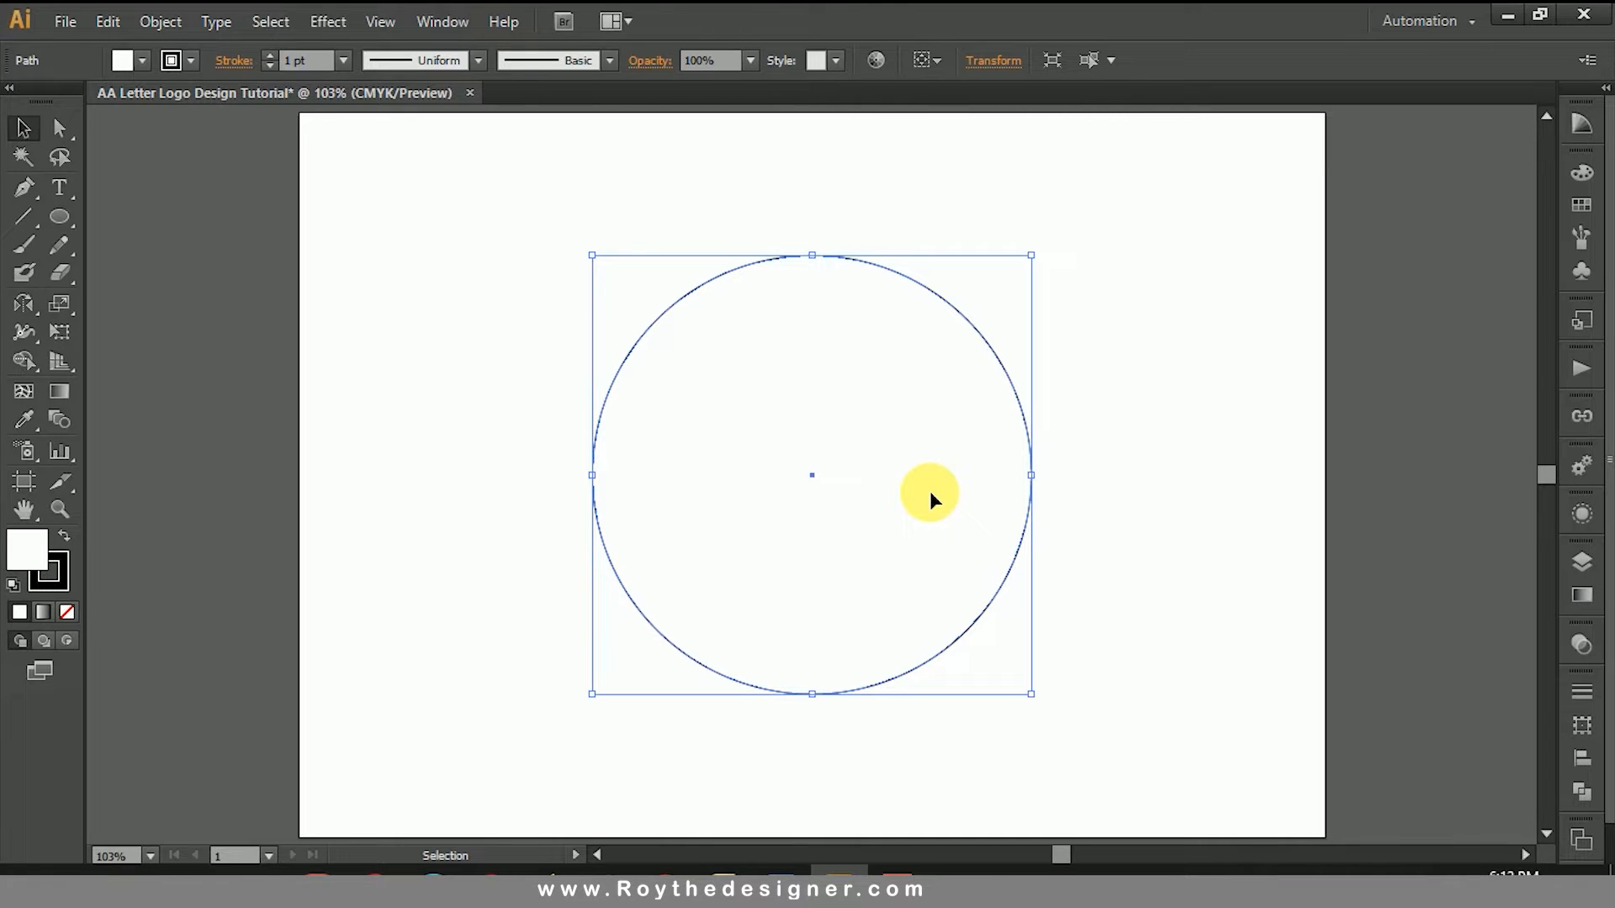
pyautogui.moveTo(1128, 400); pyautogui.dragTo(595, 508)
pyautogui.click(67, 612)
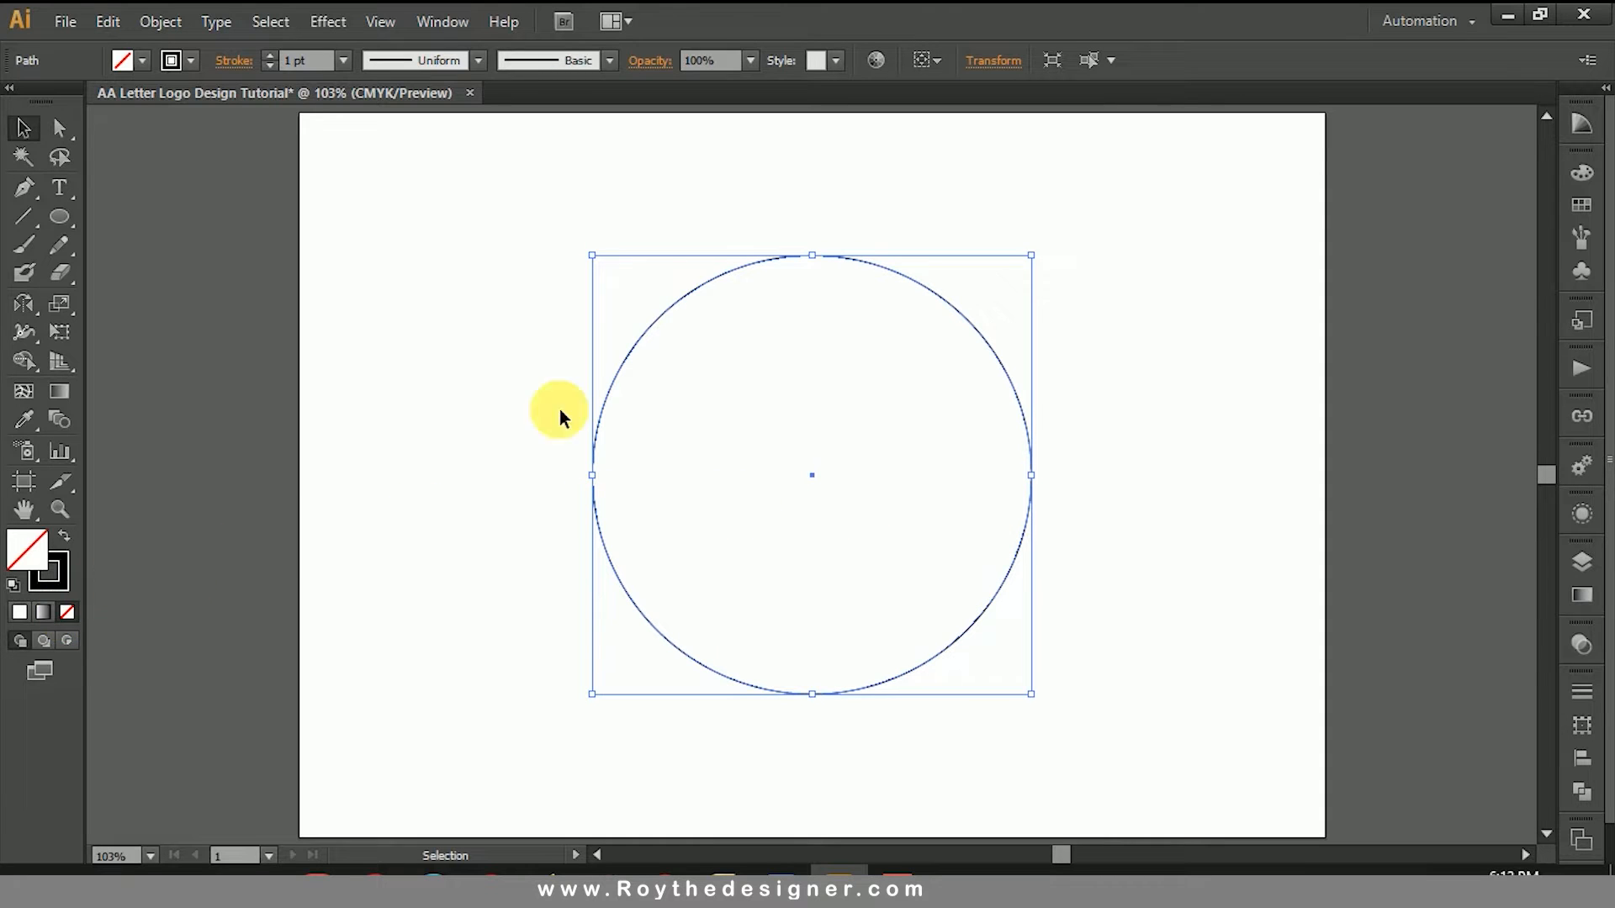
# Step: Try a stroke weight of 40 pt on the circle
pyautogui.click(329, 74)
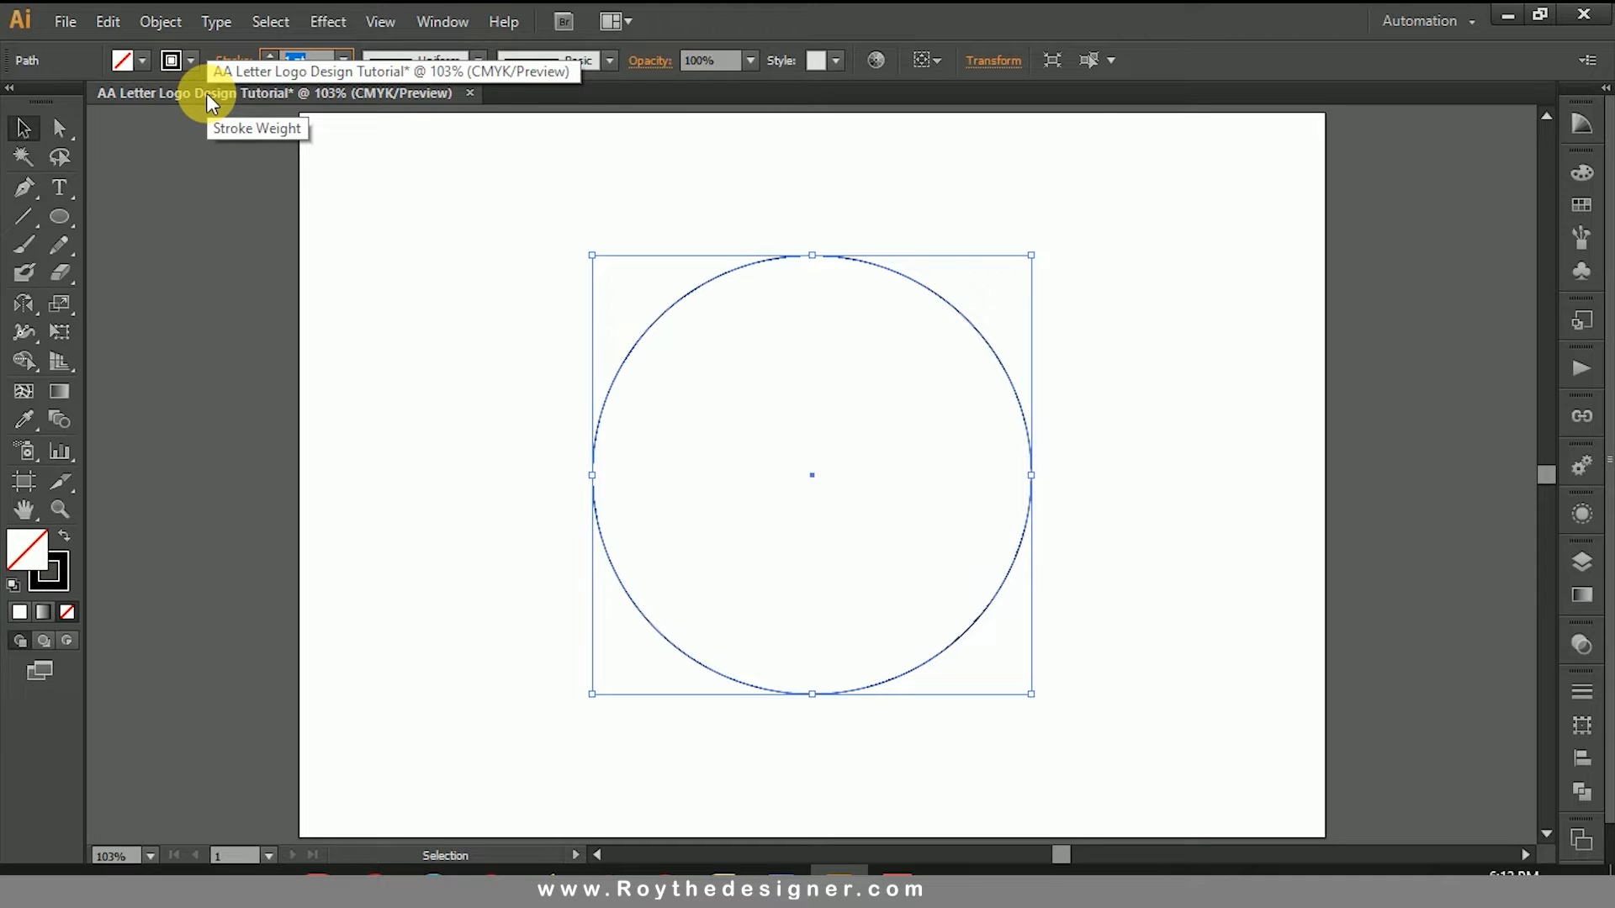
pyautogui.write('40')
pyautogui.press('Return')
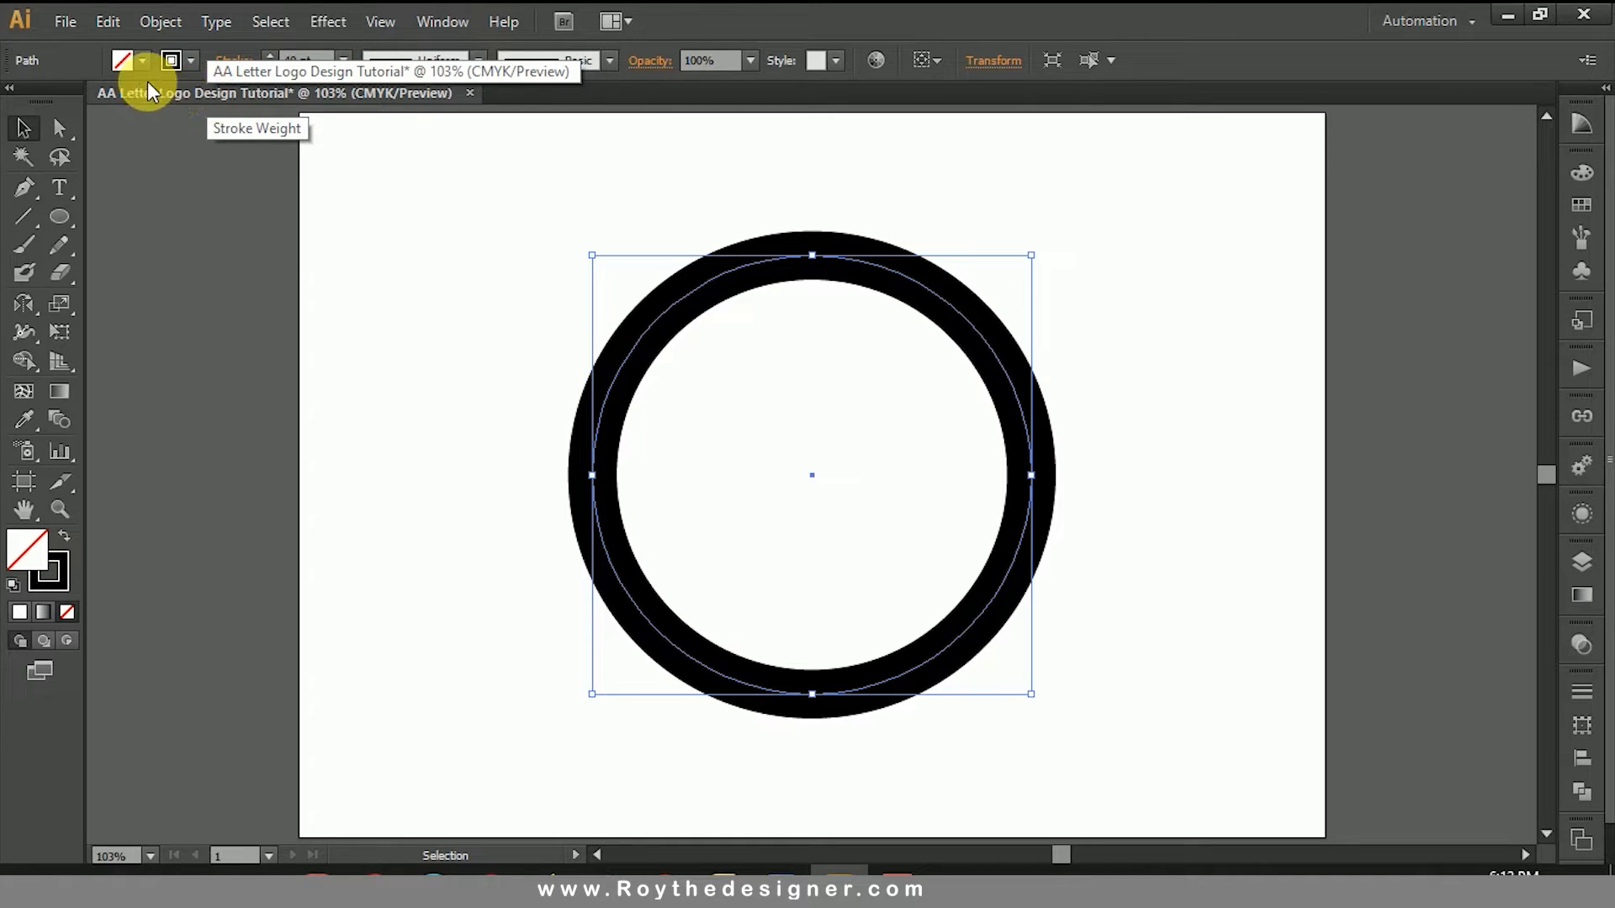
# Step: Set the circle's stroke weight to 35 pt and deselect it
pyautogui.click(303, 59)
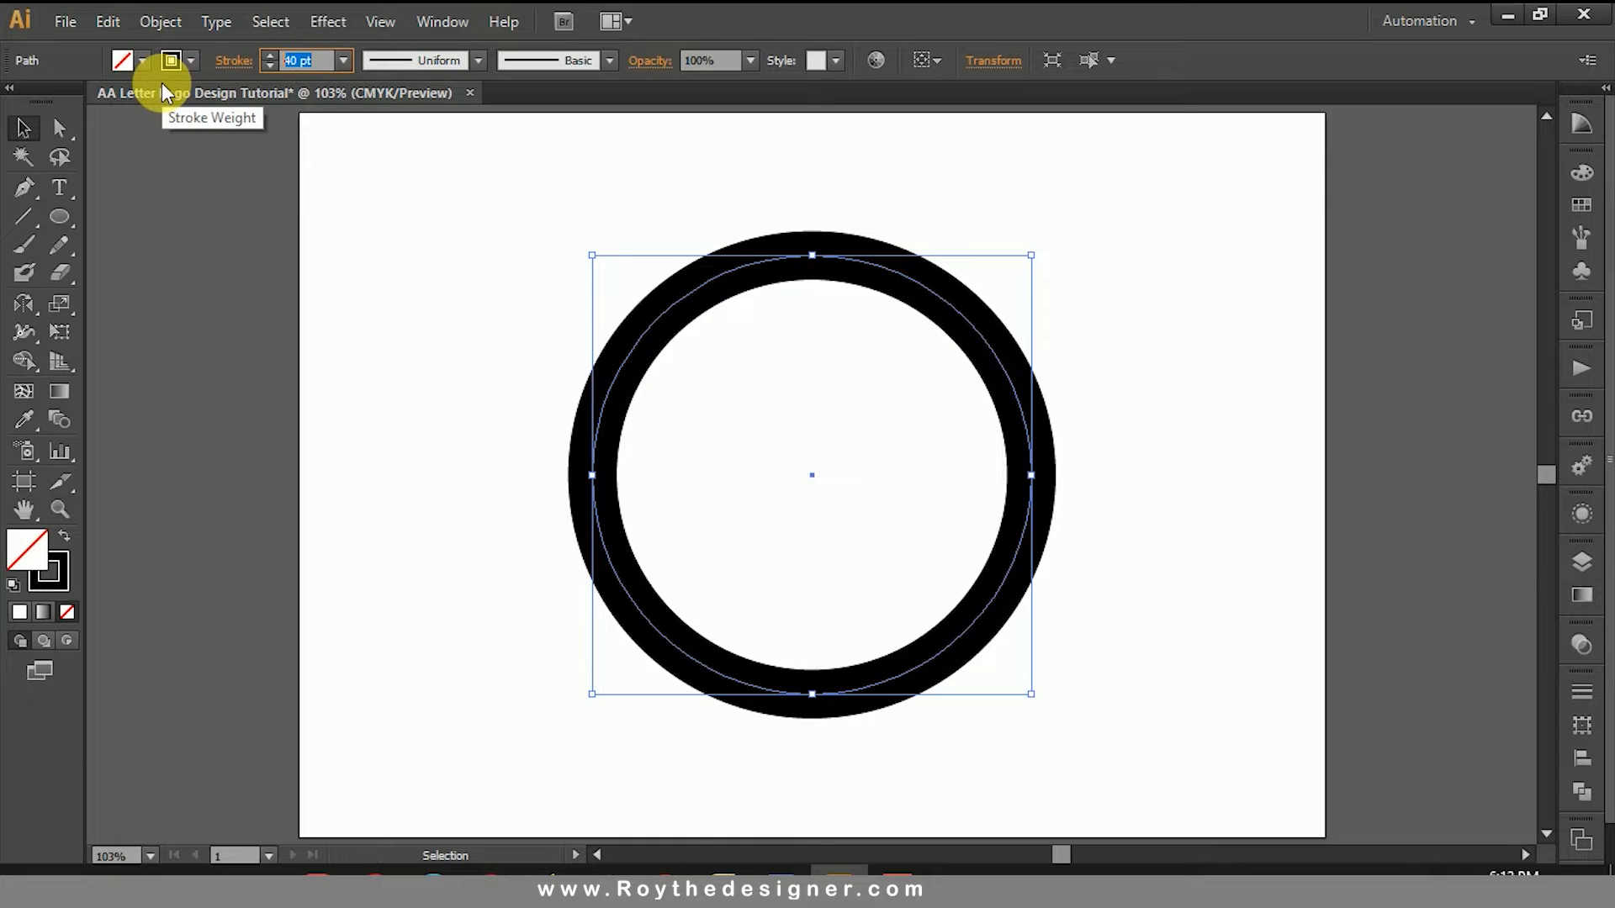
pyautogui.write('35')
pyautogui.press('Return')
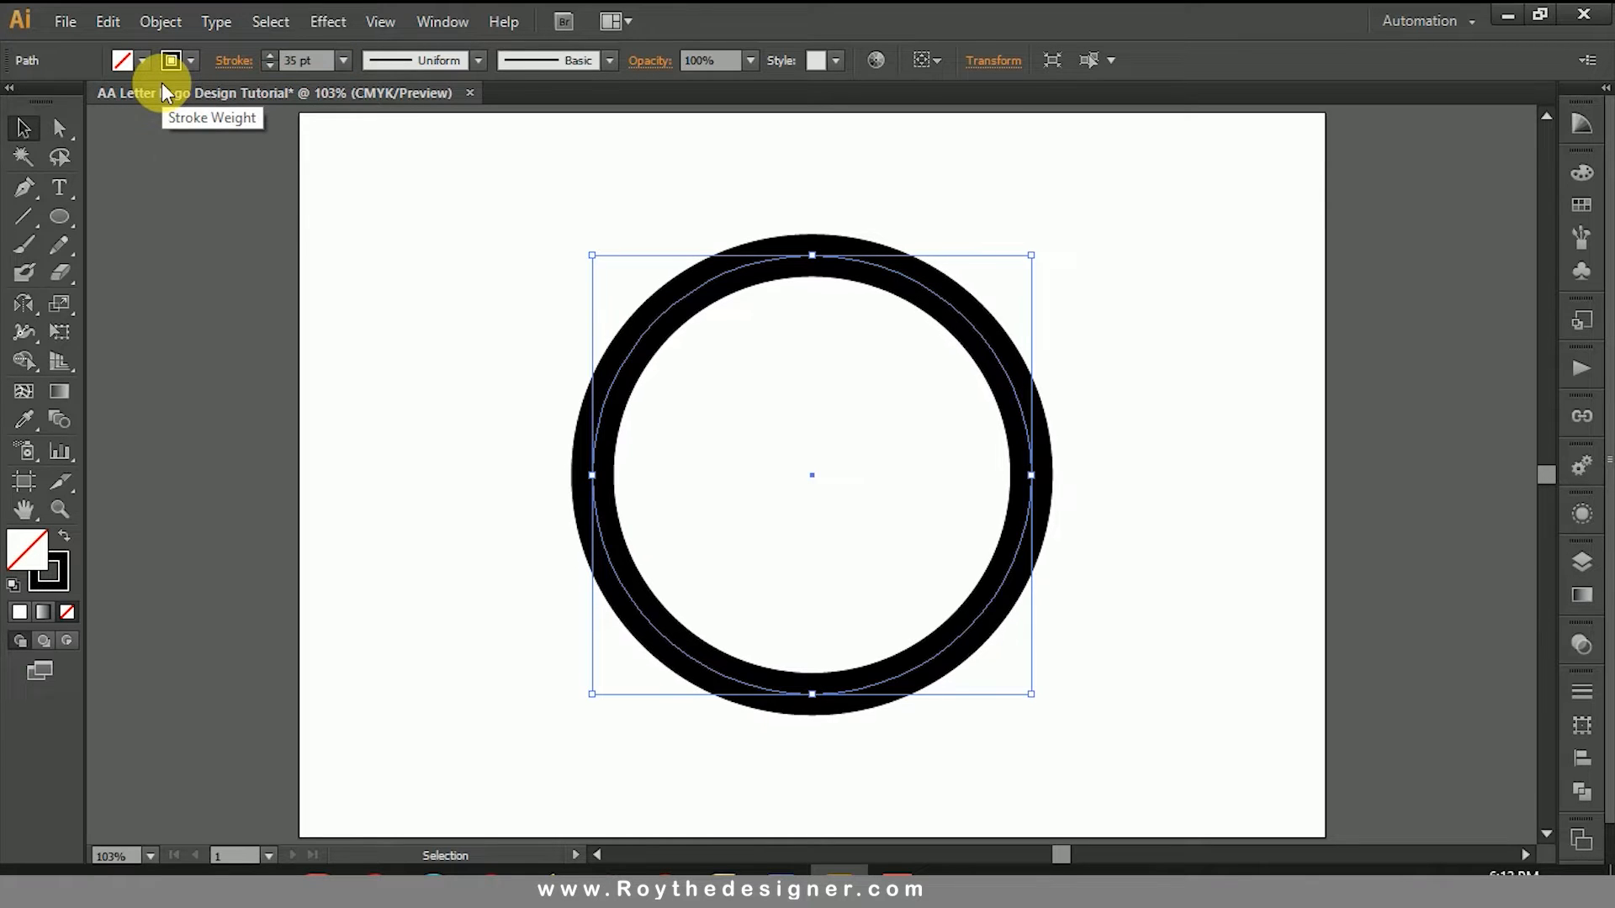
pyautogui.click(1143, 354)
# Step: Show the rulers and place a vertical guide through the circle's centre
pyautogui.click(993, 479)
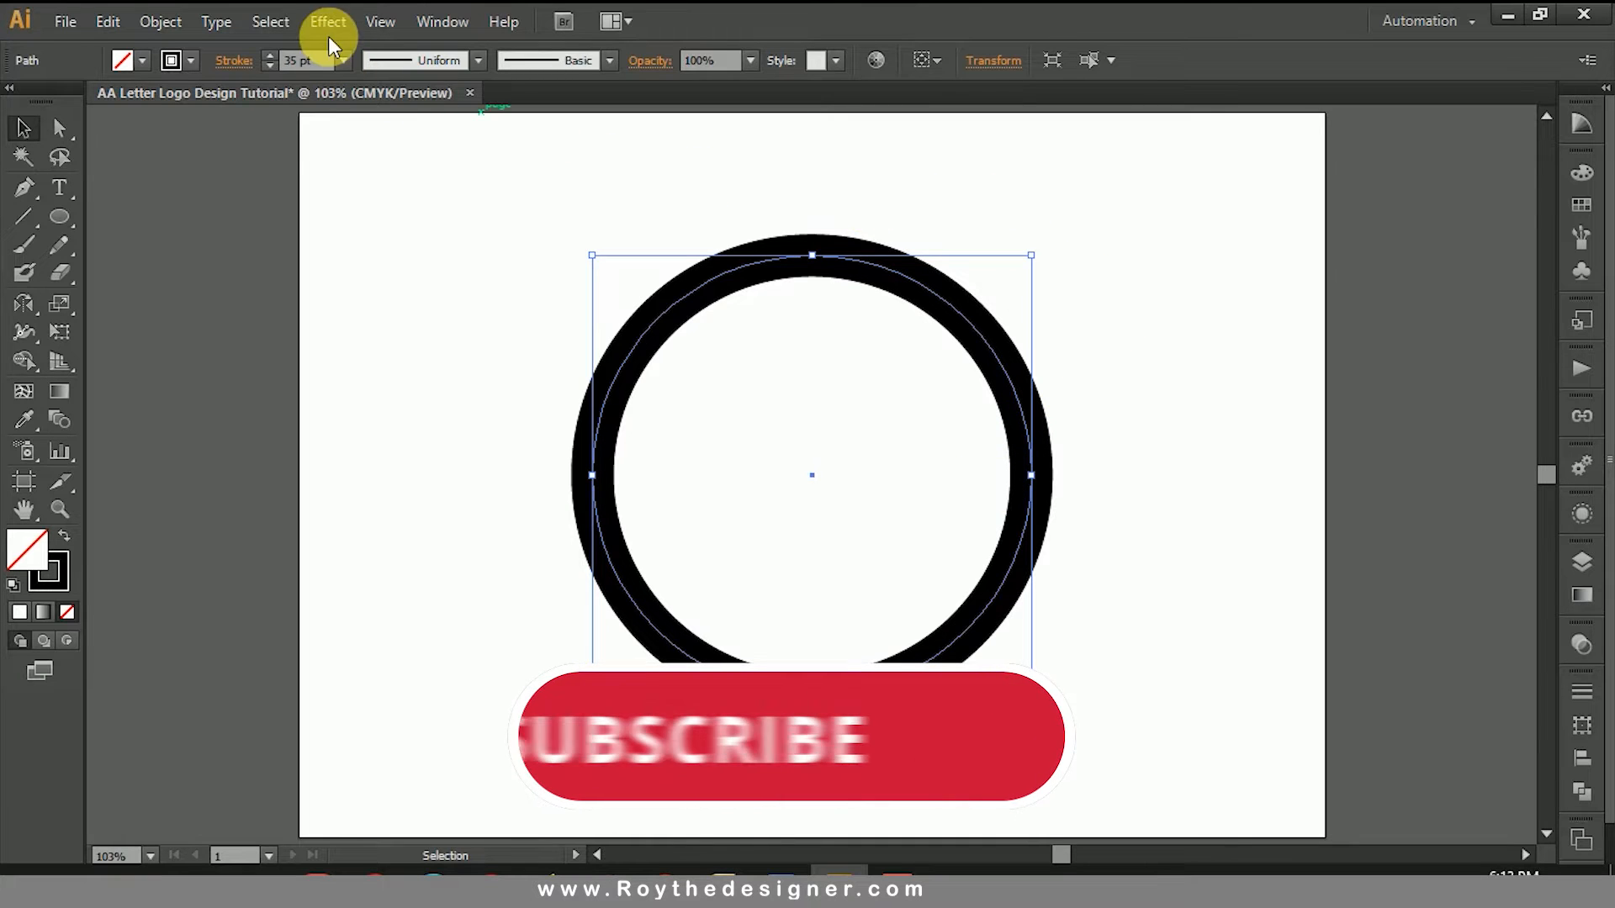
pyautogui.click(382, 21)
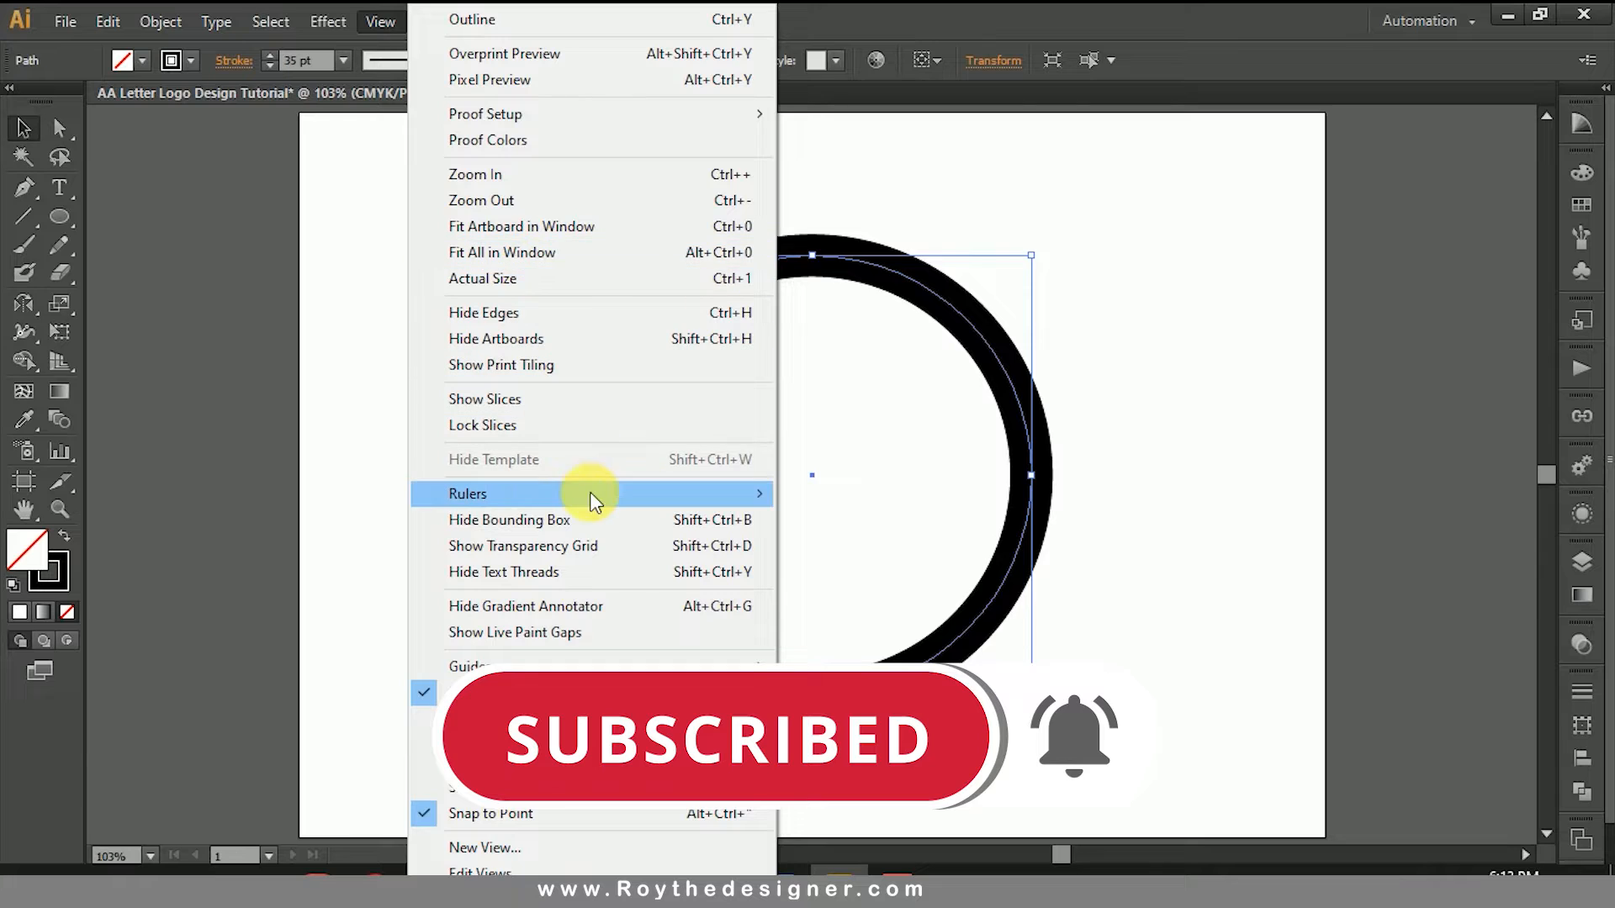
pyautogui.moveTo(630, 505)
pyautogui.click(816, 493)
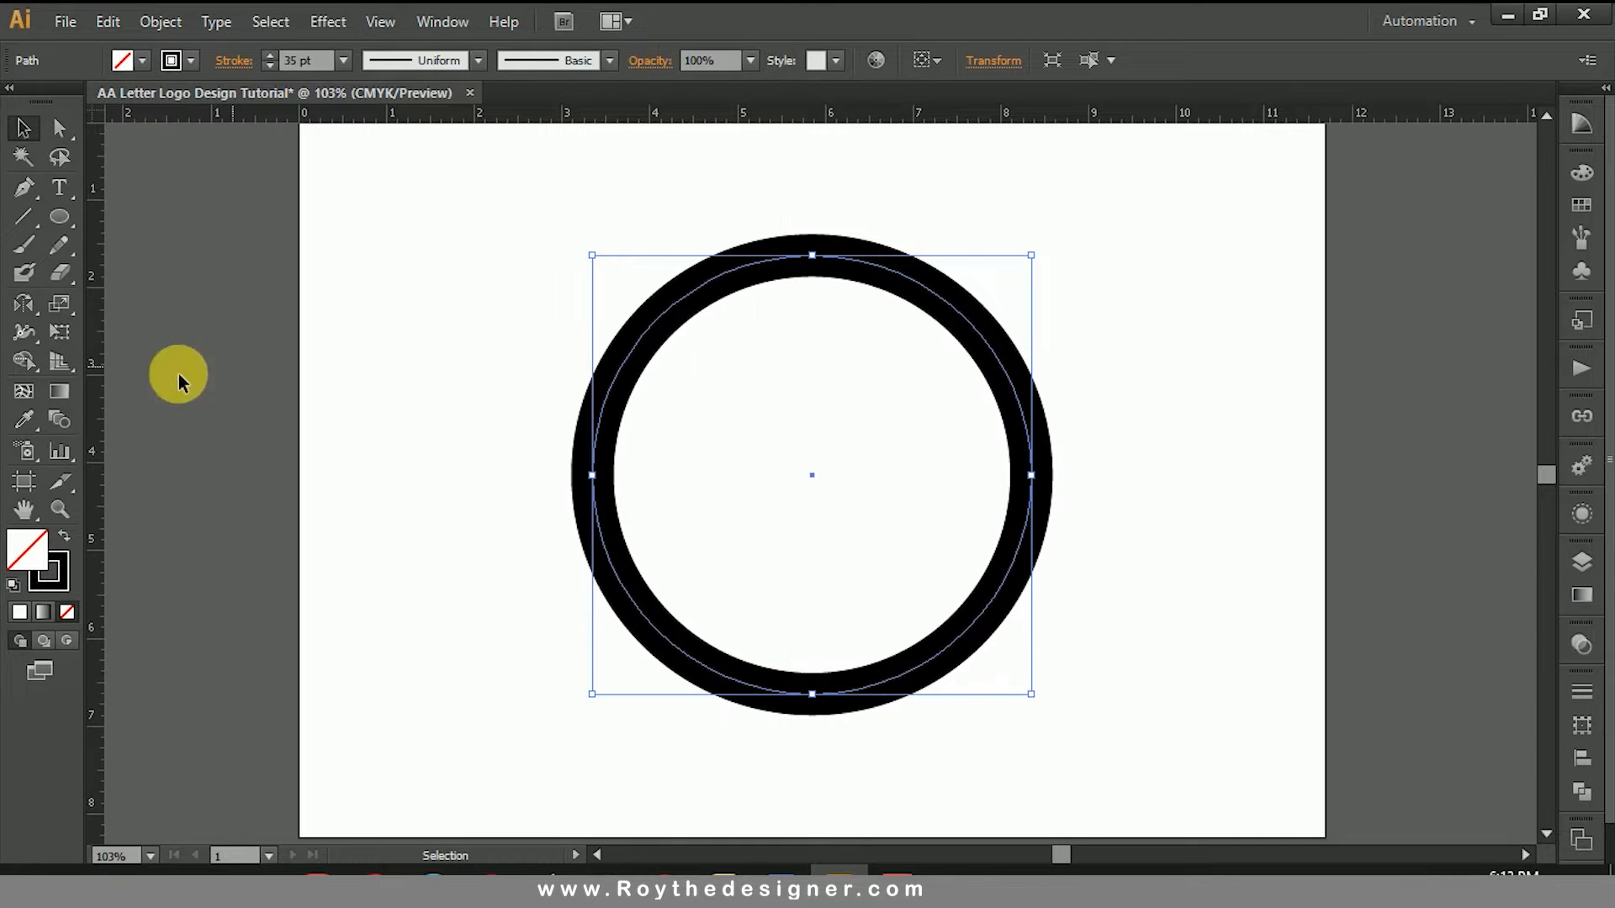
pyautogui.moveTo(102, 364); pyautogui.dragTo(814, 370)
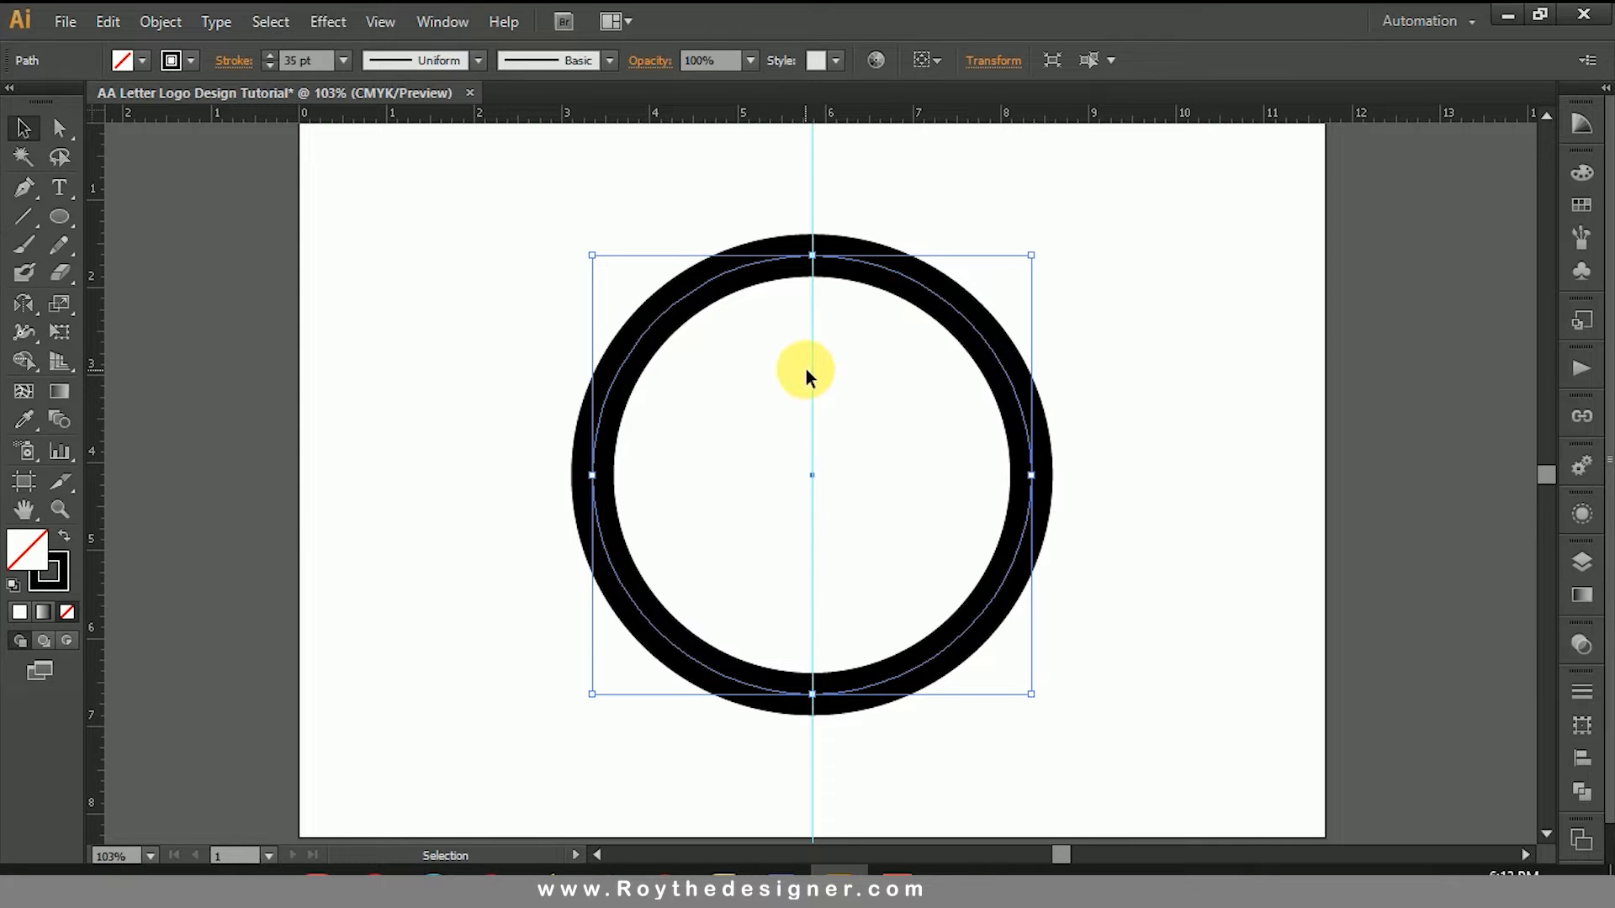
pyautogui.click(1134, 356)
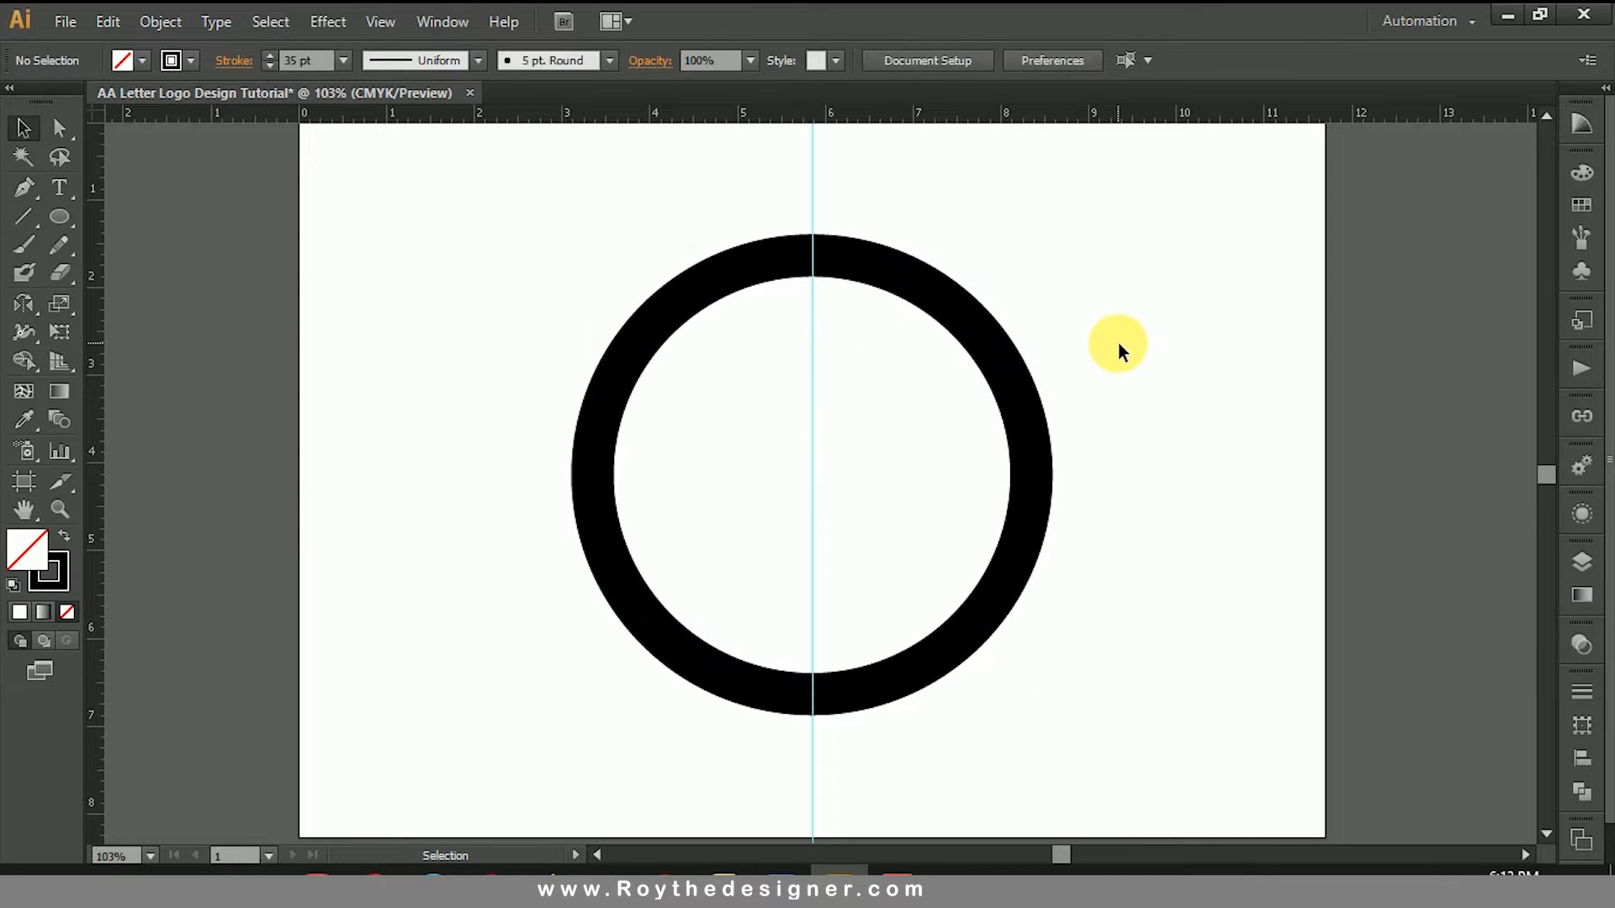
pyautogui.click(30, 188)
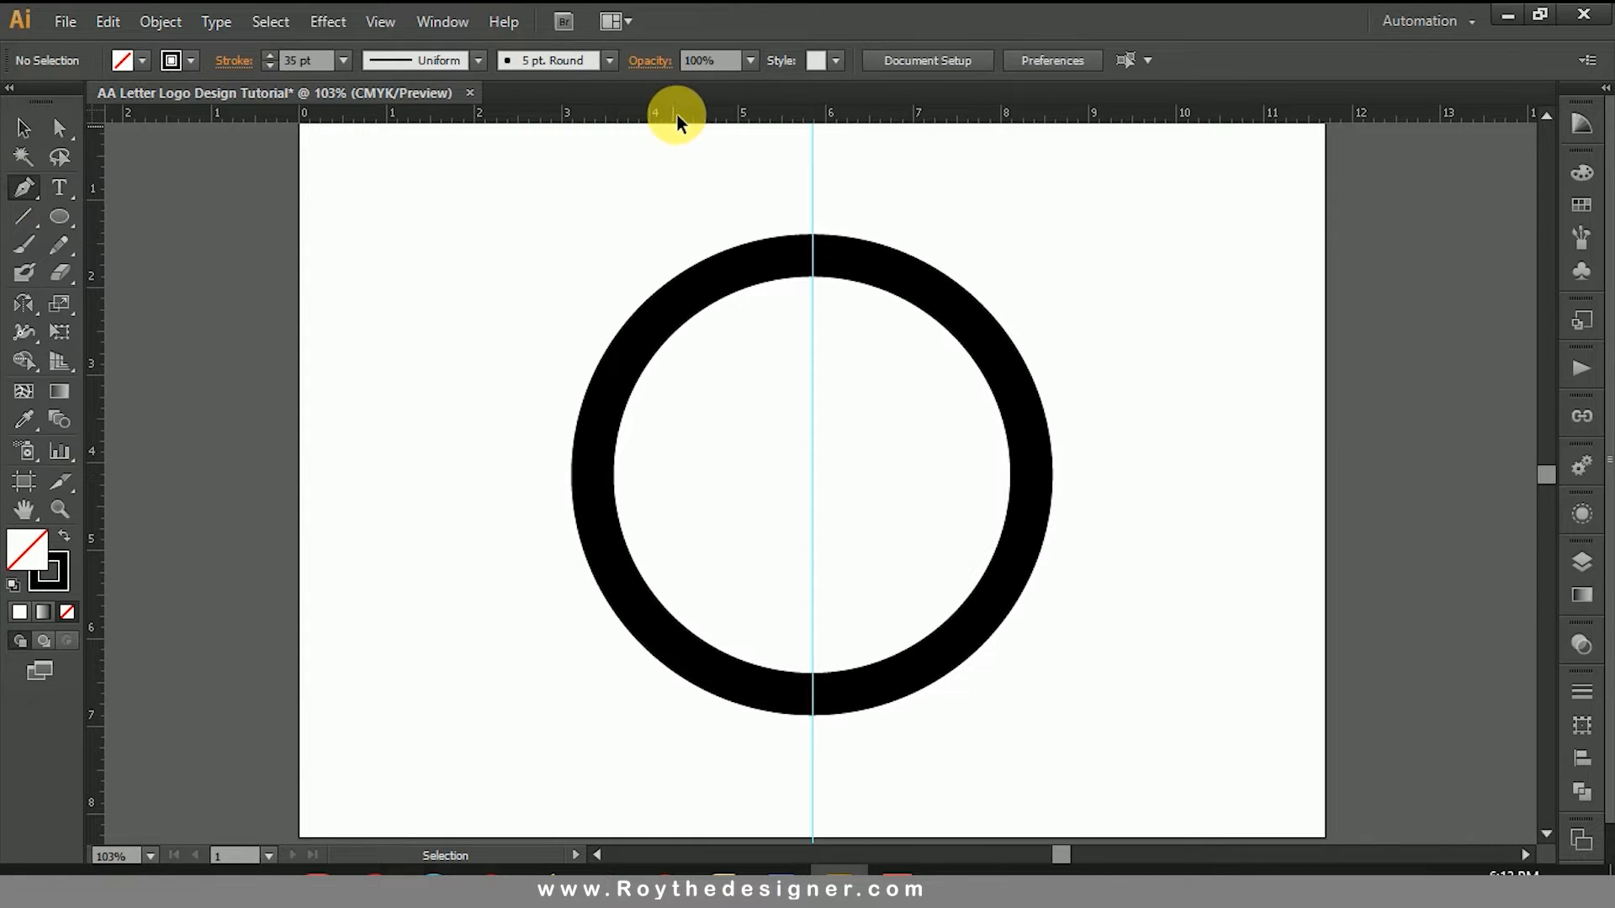
pyautogui.moveTo(677, 115); pyautogui.dragTo(628, 125)
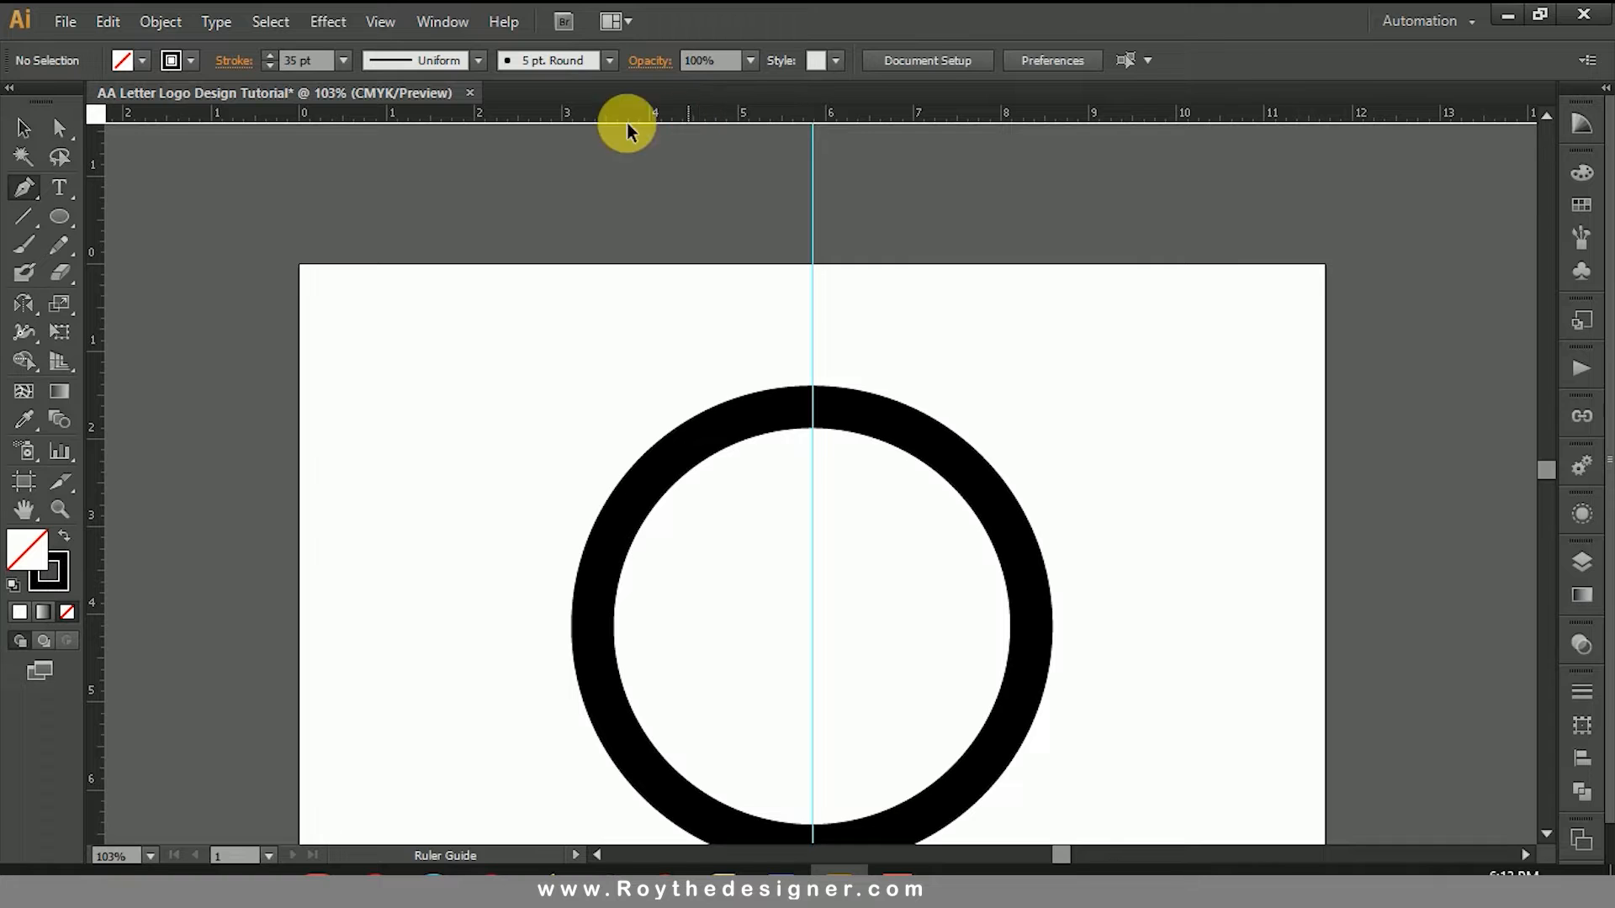
pyautogui.click(21, 125)
pyautogui.moveTo(1098, 520); pyautogui.dragTo(1113, 447)
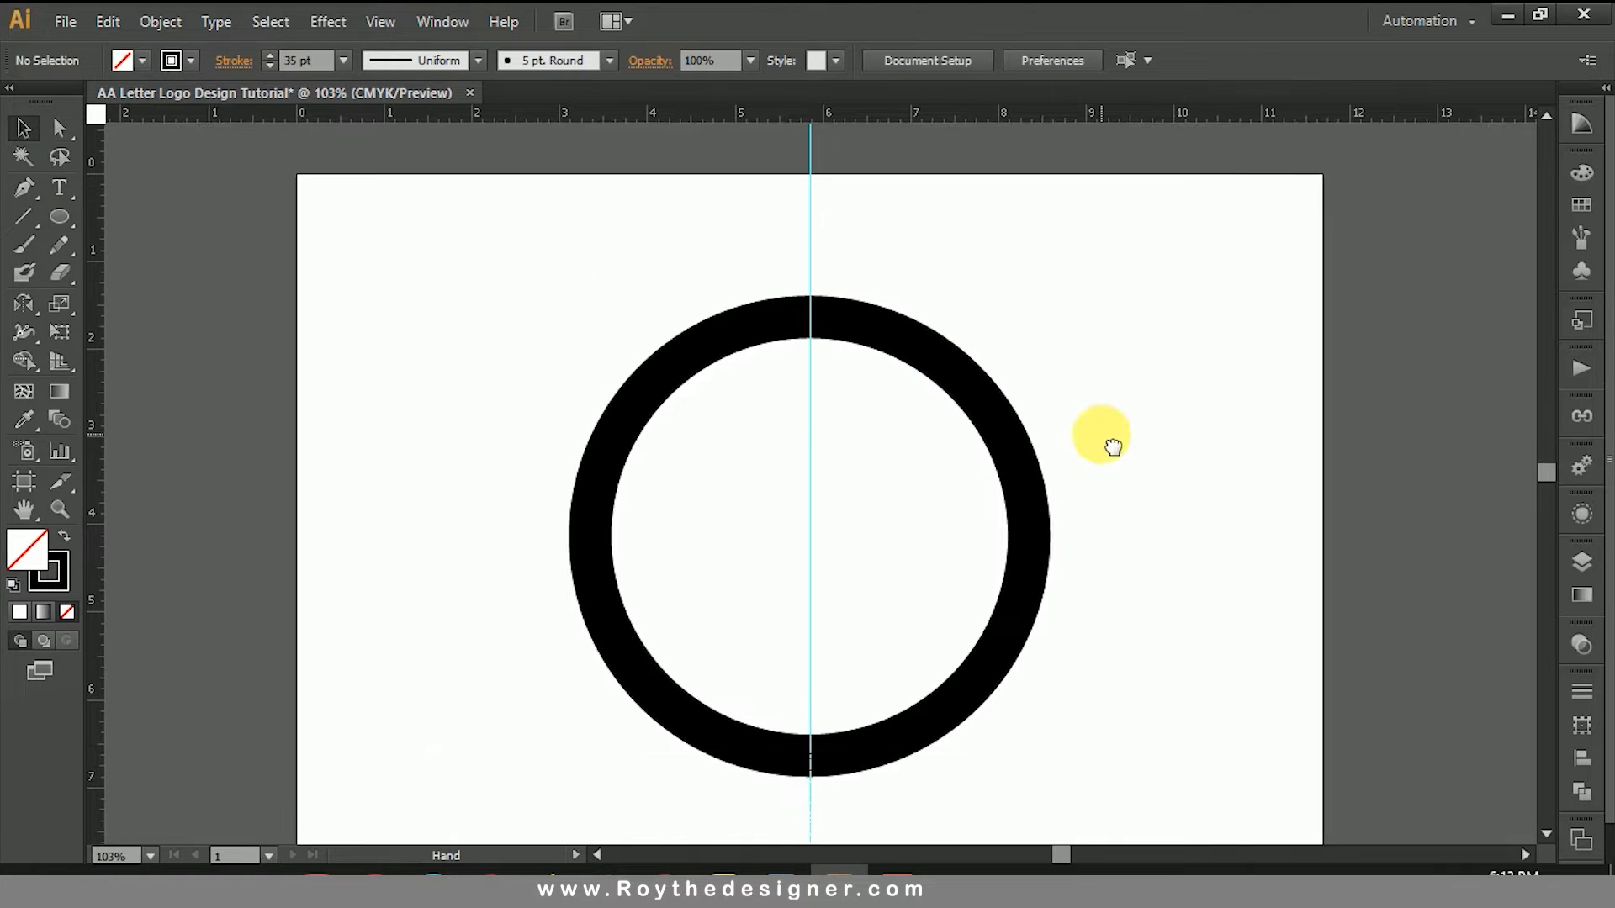
pyautogui.hotkey('ctrl', '0')
# Step: Place a horizontal guide through the circle's centre and leave everything deselected
pyautogui.click(1033, 455)
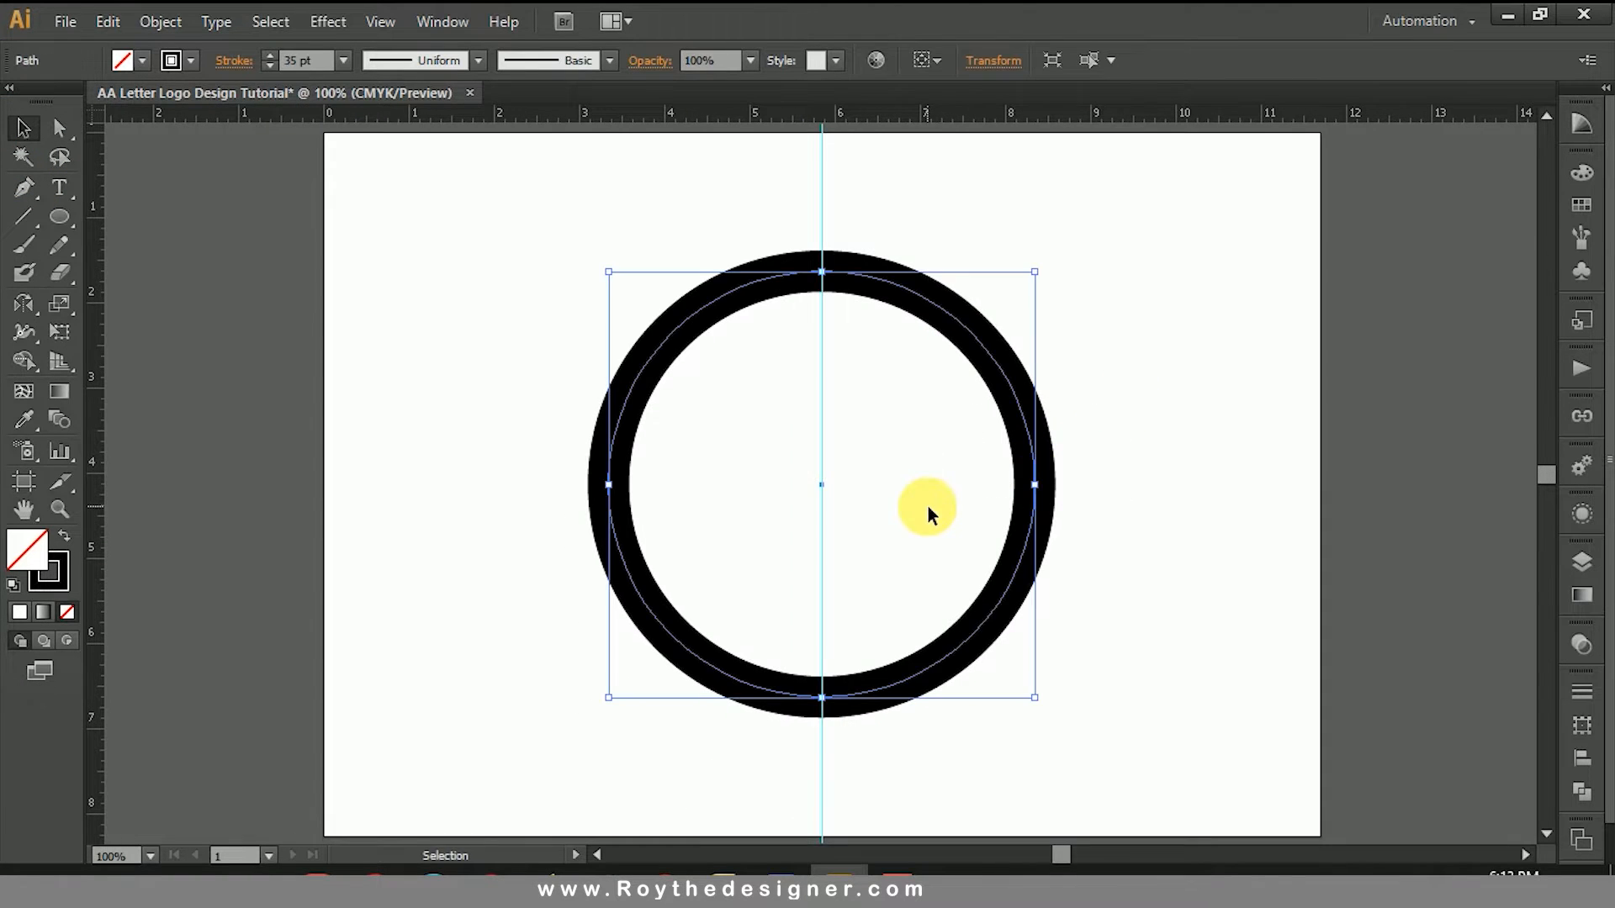
pyautogui.moveTo(912, 118); pyautogui.dragTo(1098, 483)
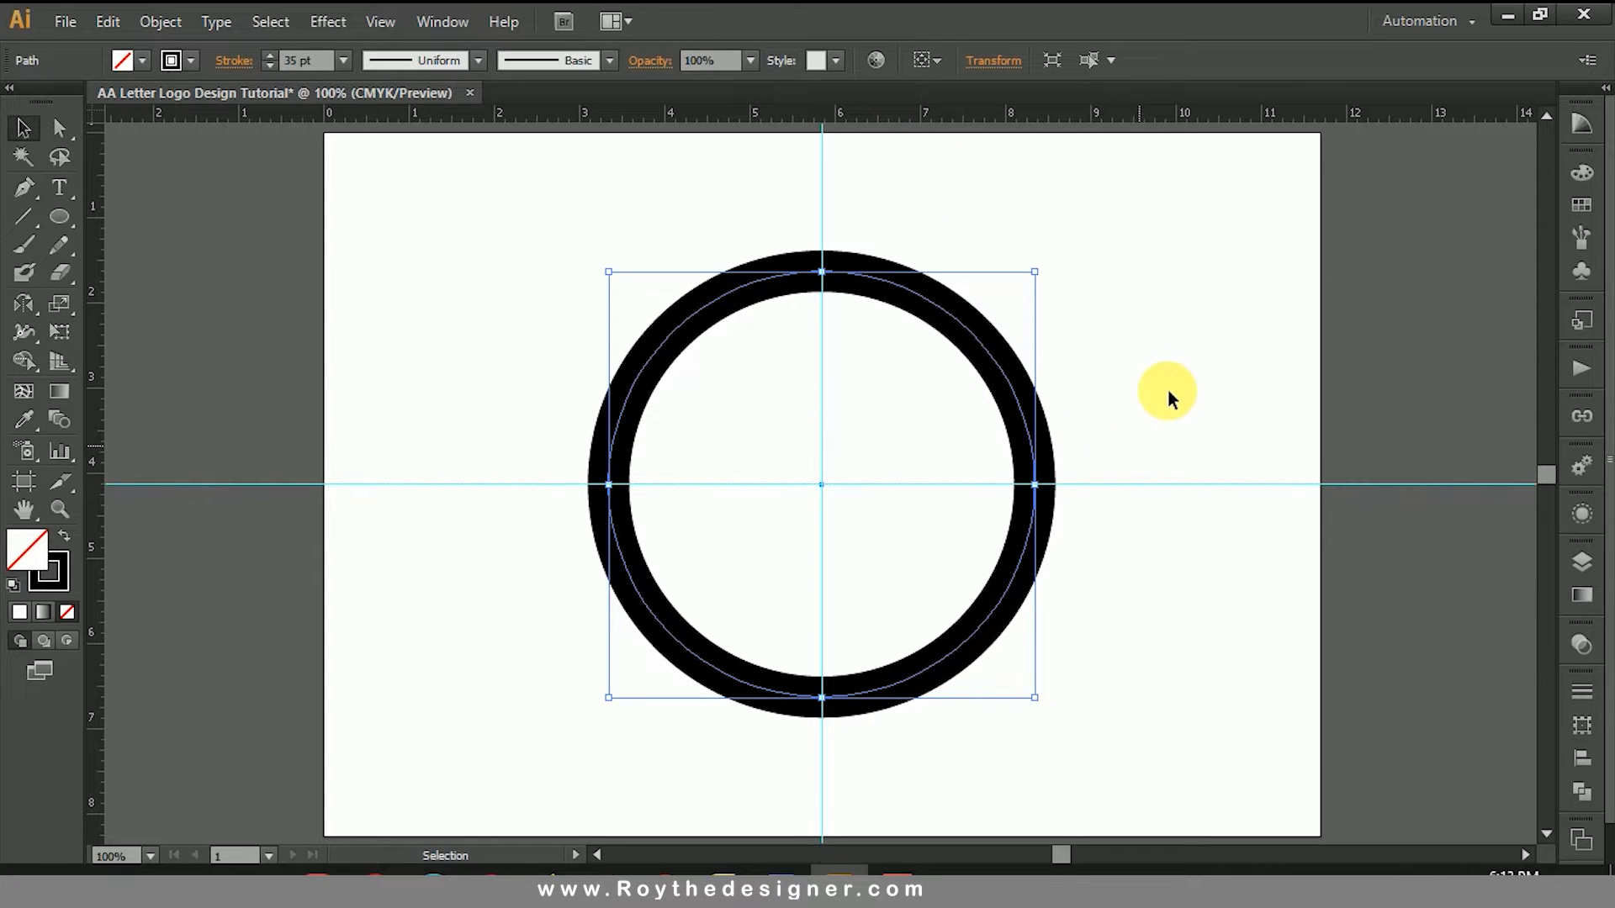
pyautogui.click(1173, 364)
pyautogui.moveTo(1103, 341); pyautogui.dragTo(857, 386)
pyautogui.click(856, 385)
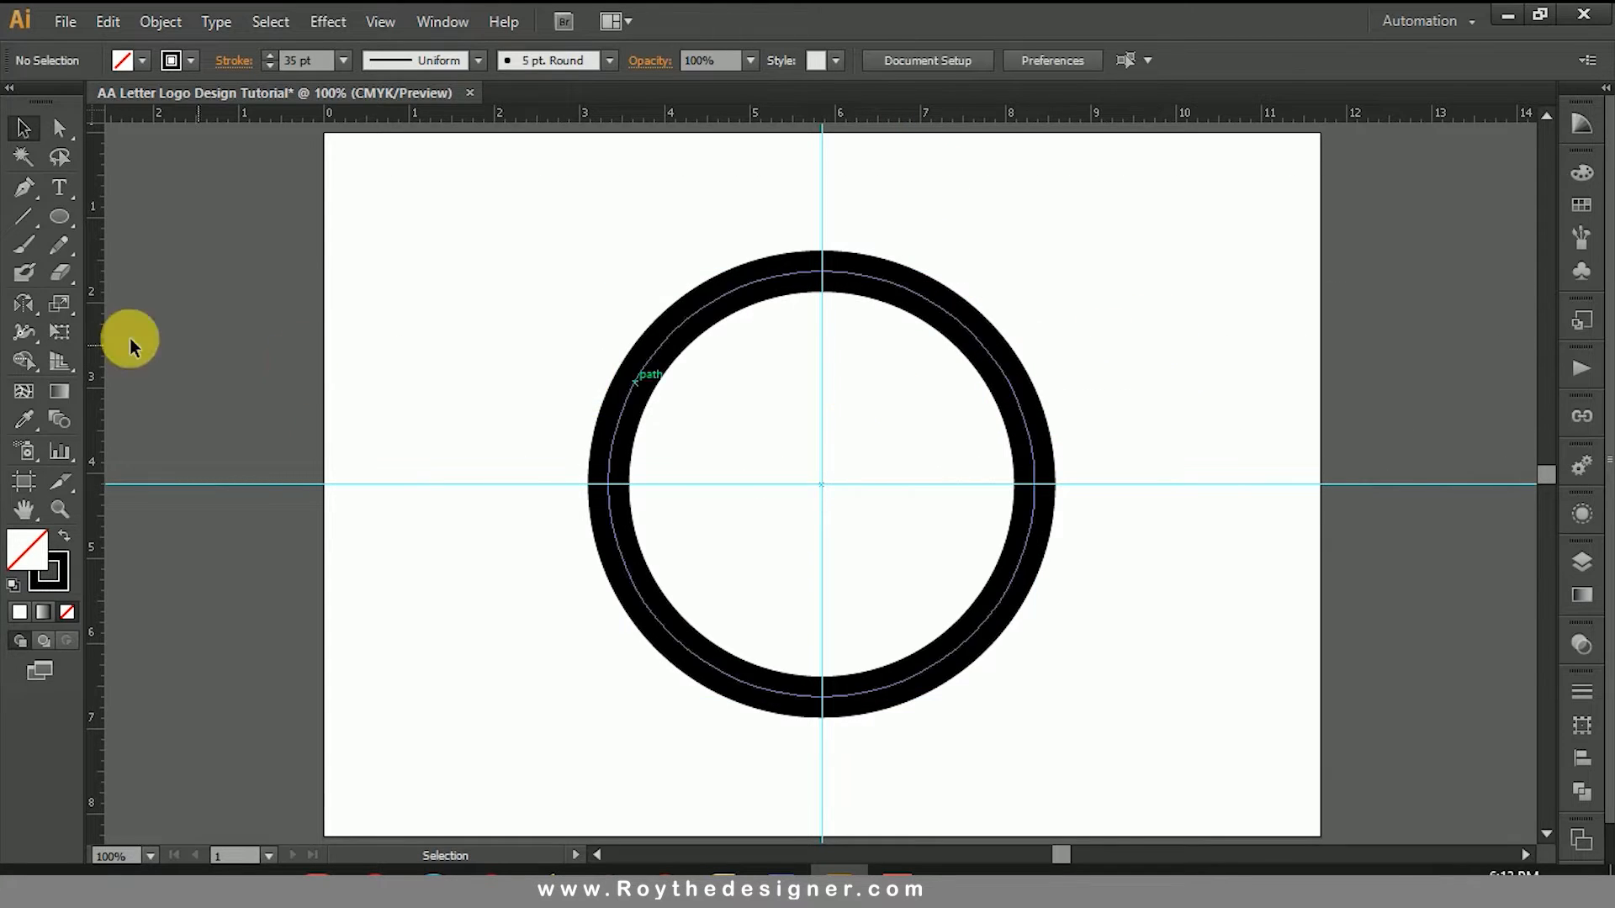
# Step: Draw a straight horizontal line about 7.14 in long on the horizontal guide, extending past both sides of the circle
pyautogui.click(27, 195)
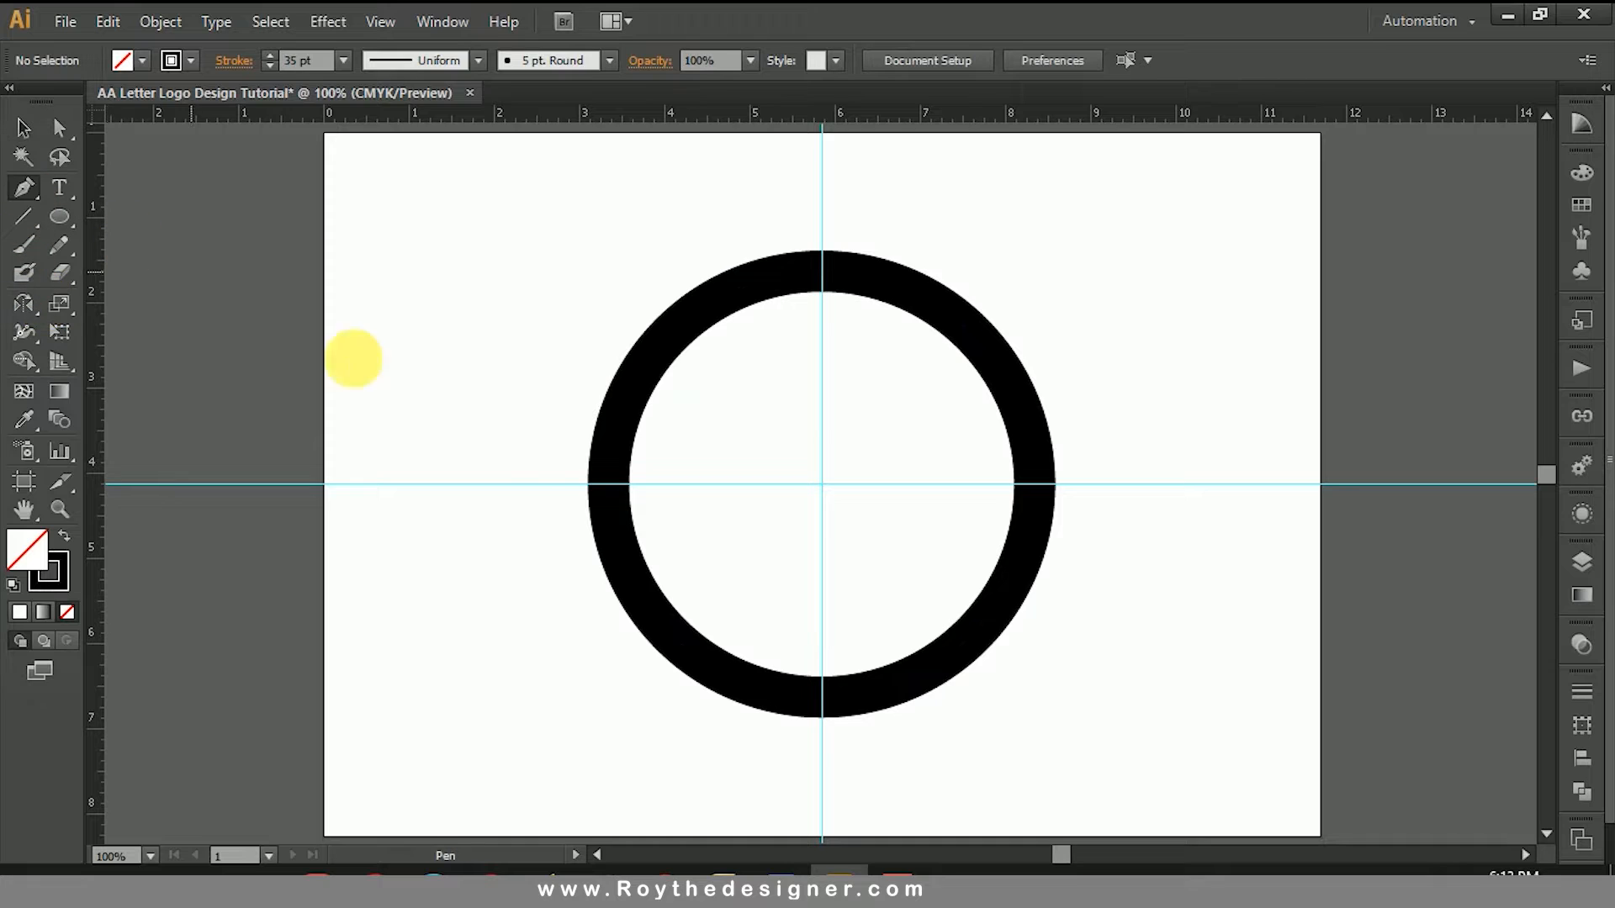
pyautogui.click(525, 484)
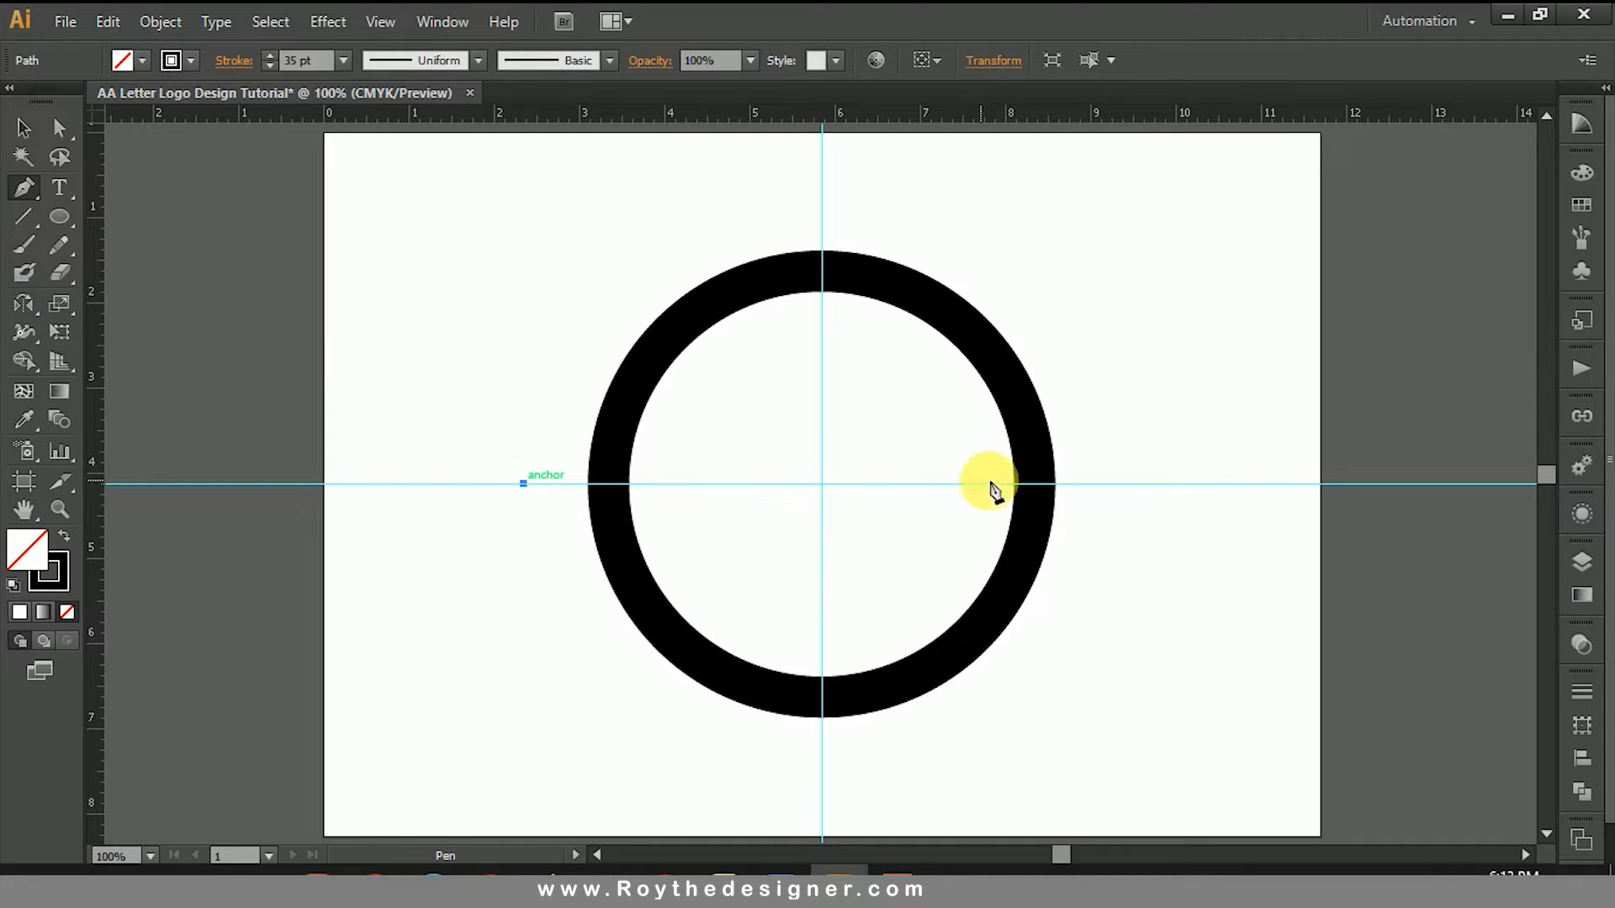
pyautogui.keyDown('shift'); pyautogui.click(1132, 483); pyautogui.keyUp('shift')
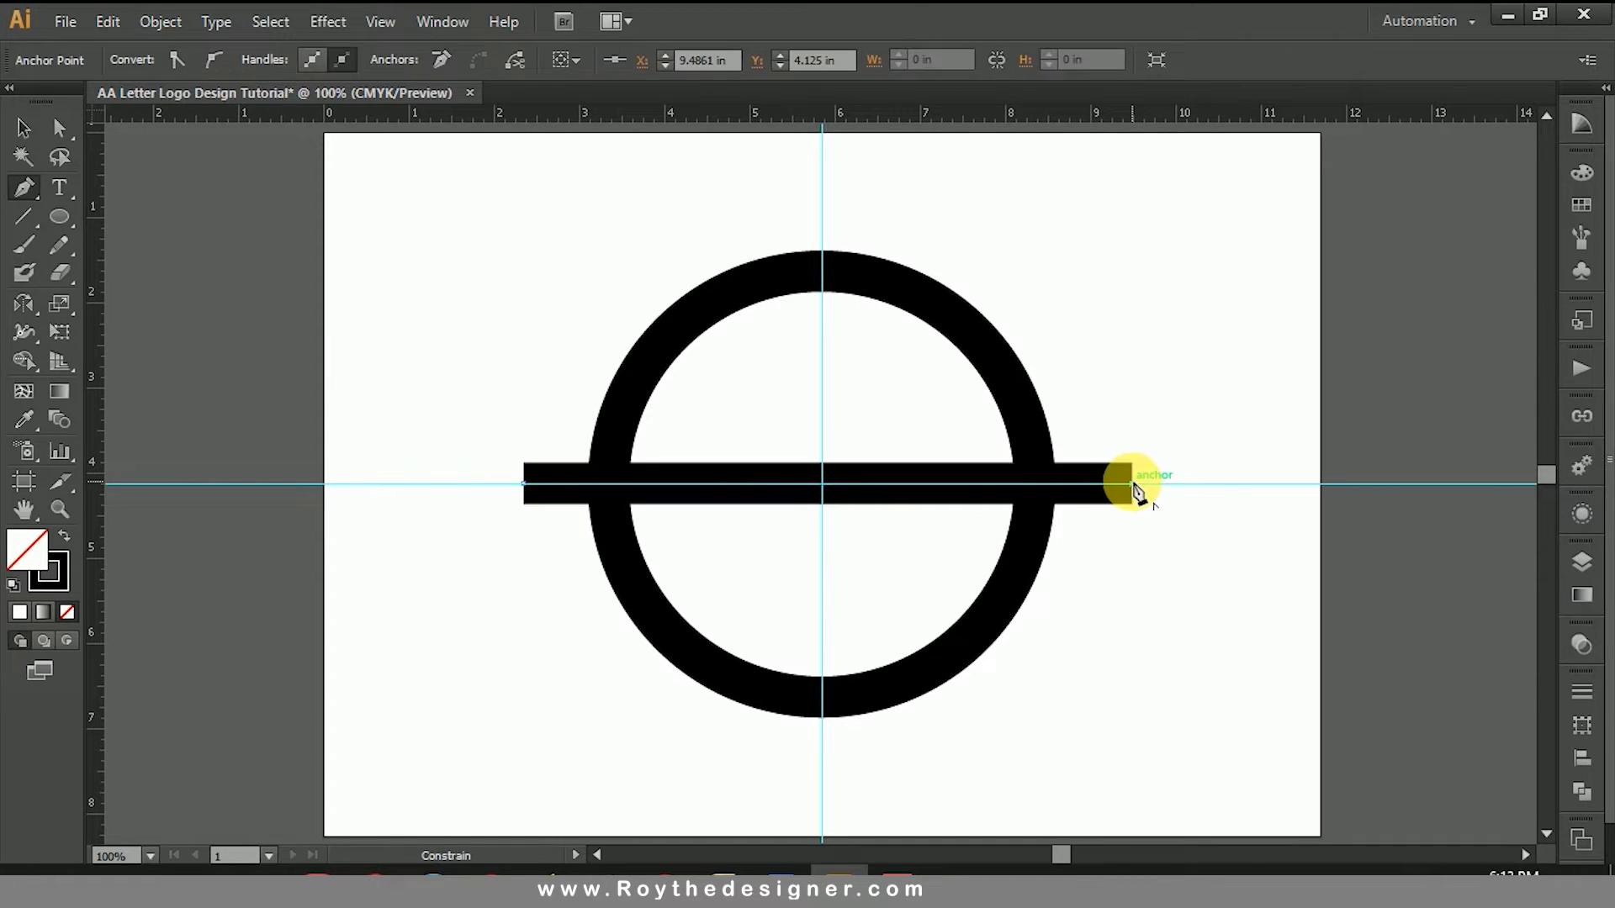
pyautogui.click(24, 128)
pyautogui.click(541, 513)
pyautogui.click(541, 503)
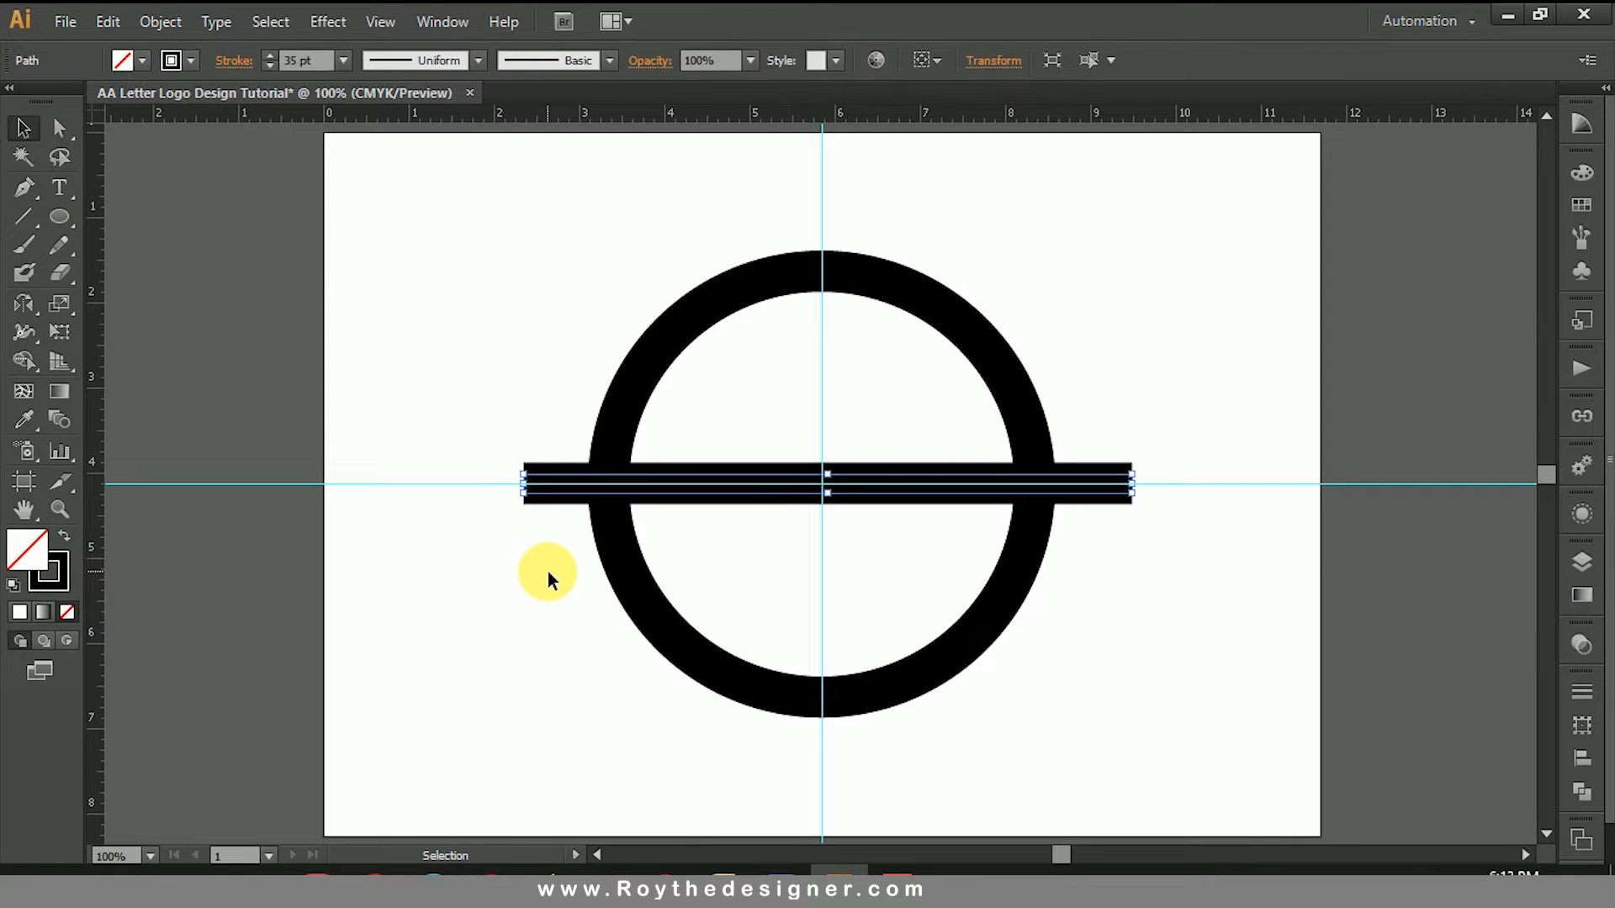
pyautogui.click(1166, 639)
pyautogui.moveTo(1166, 639); pyautogui.dragTo(994, 484)
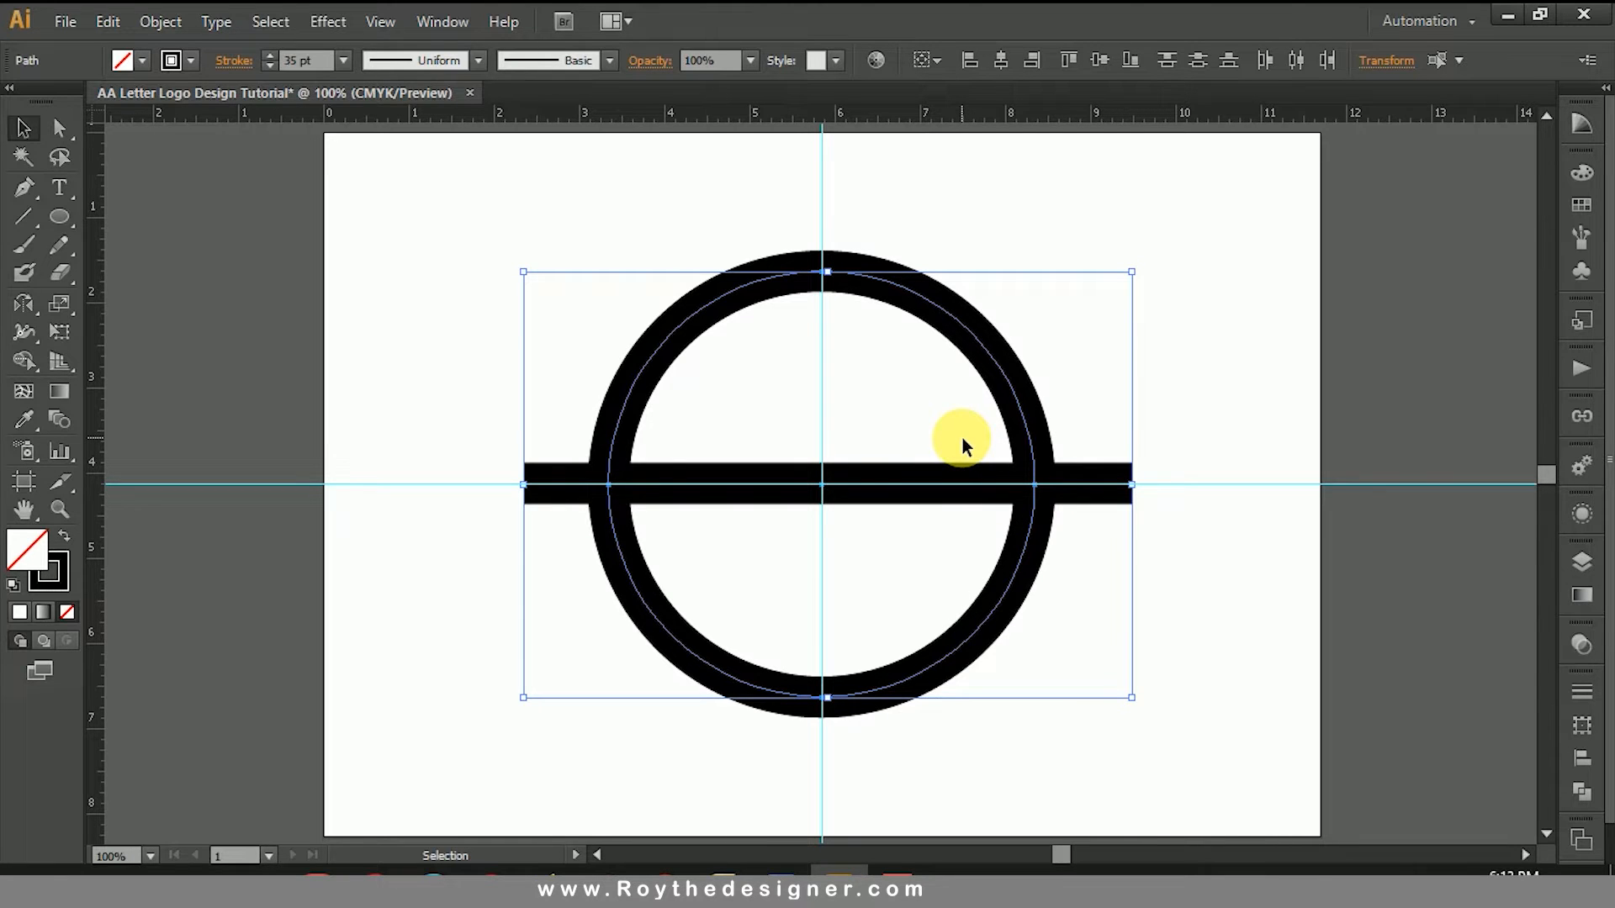
pyautogui.click(23, 362)
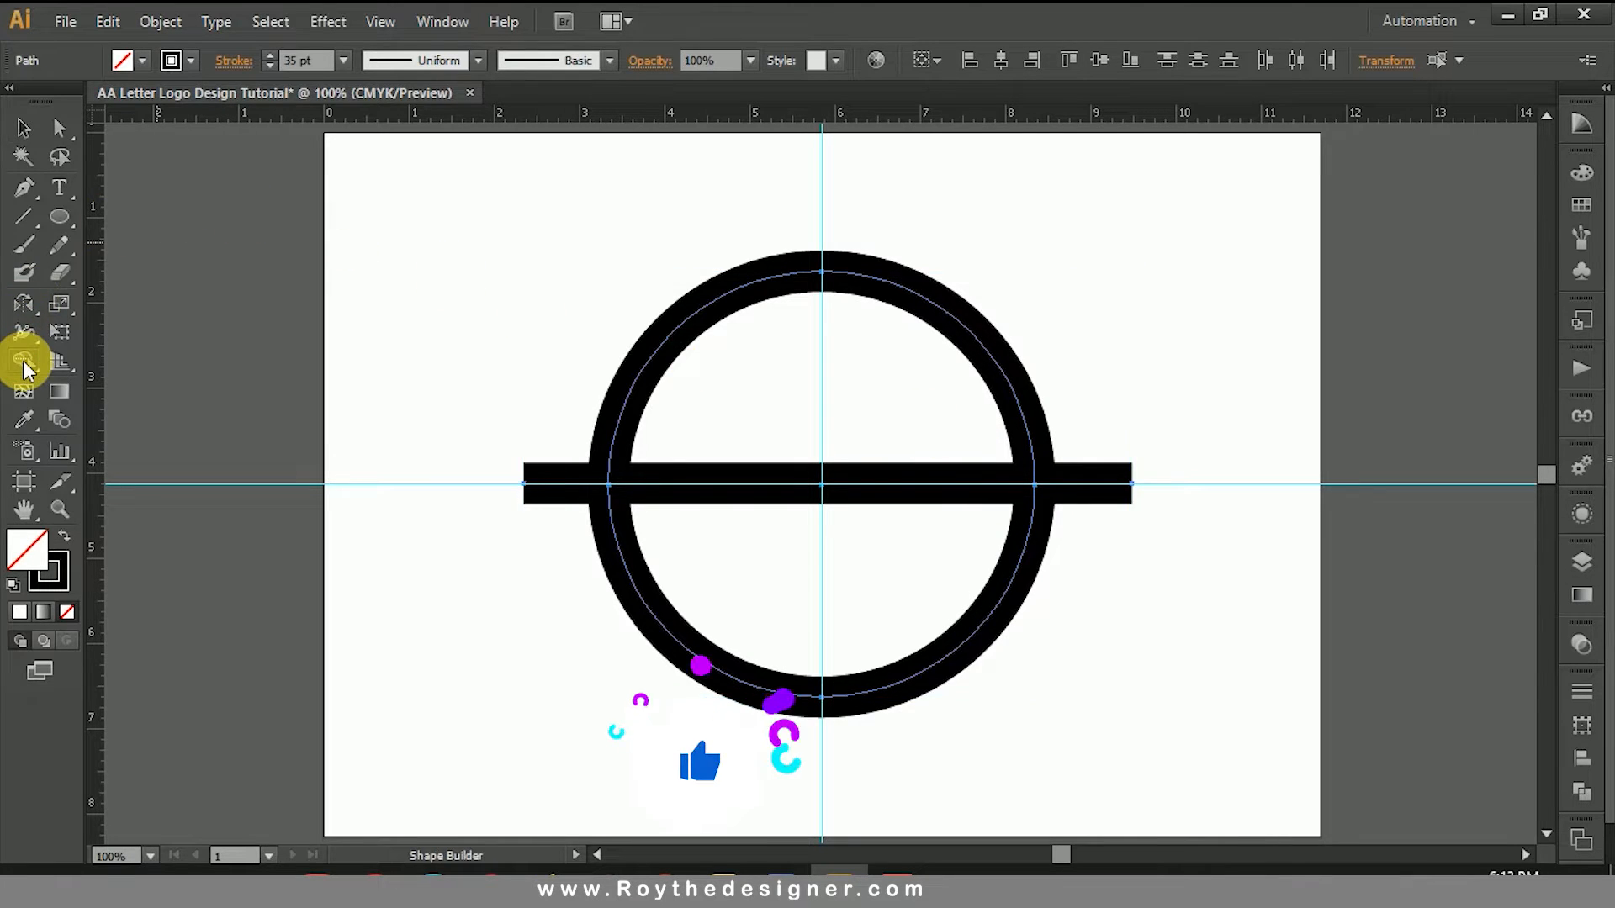
pyautogui.click(22, 364)
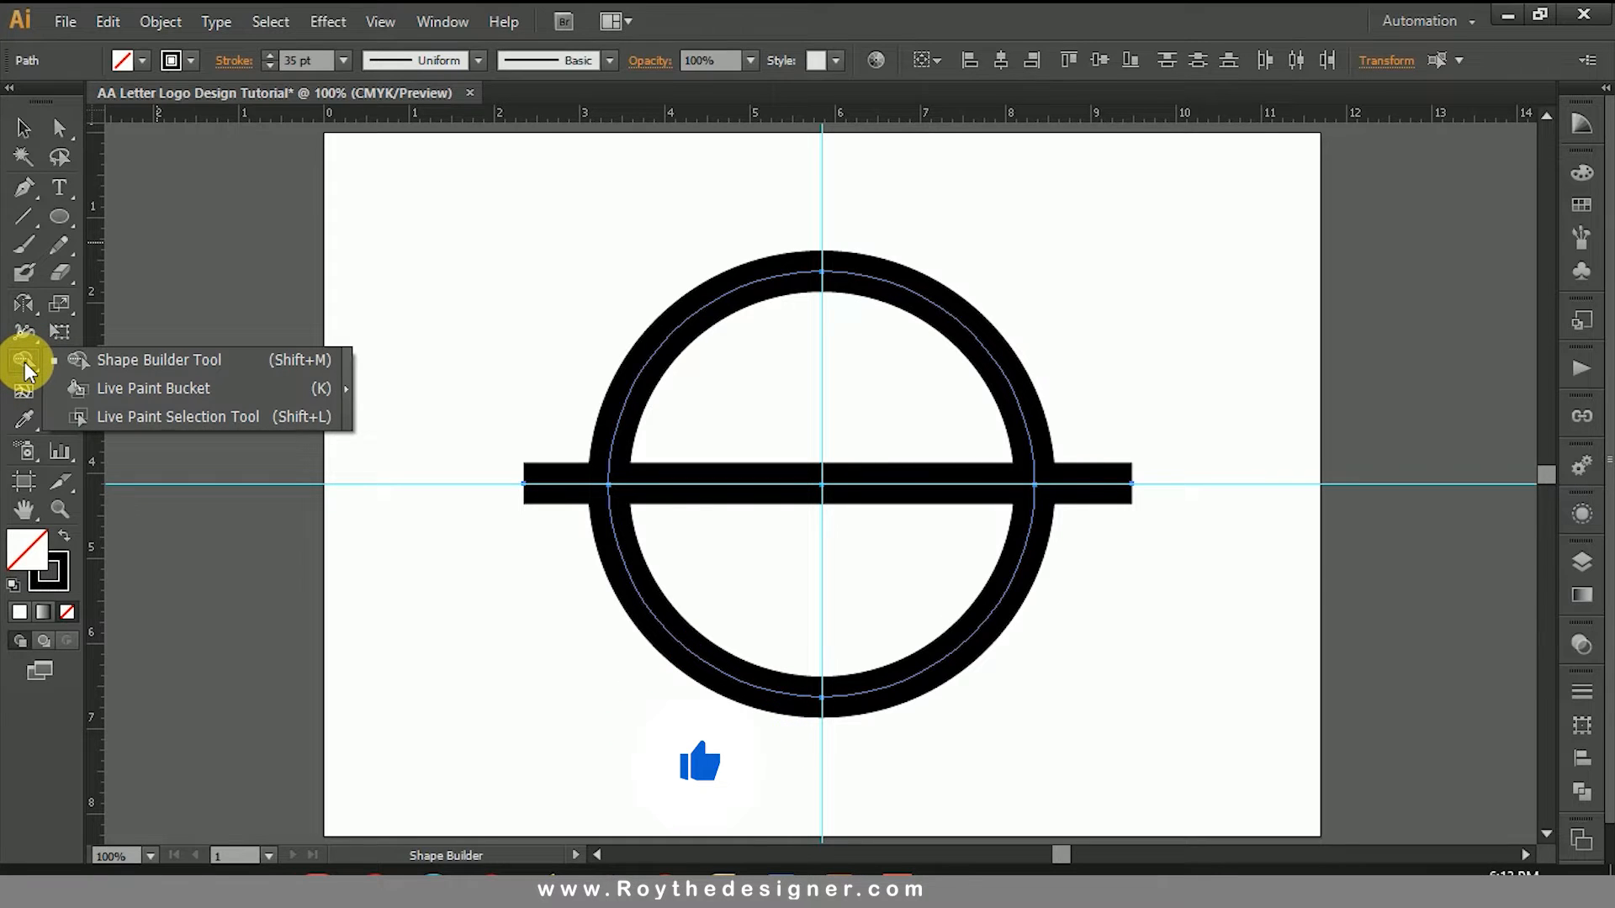
pyautogui.click(26, 364)
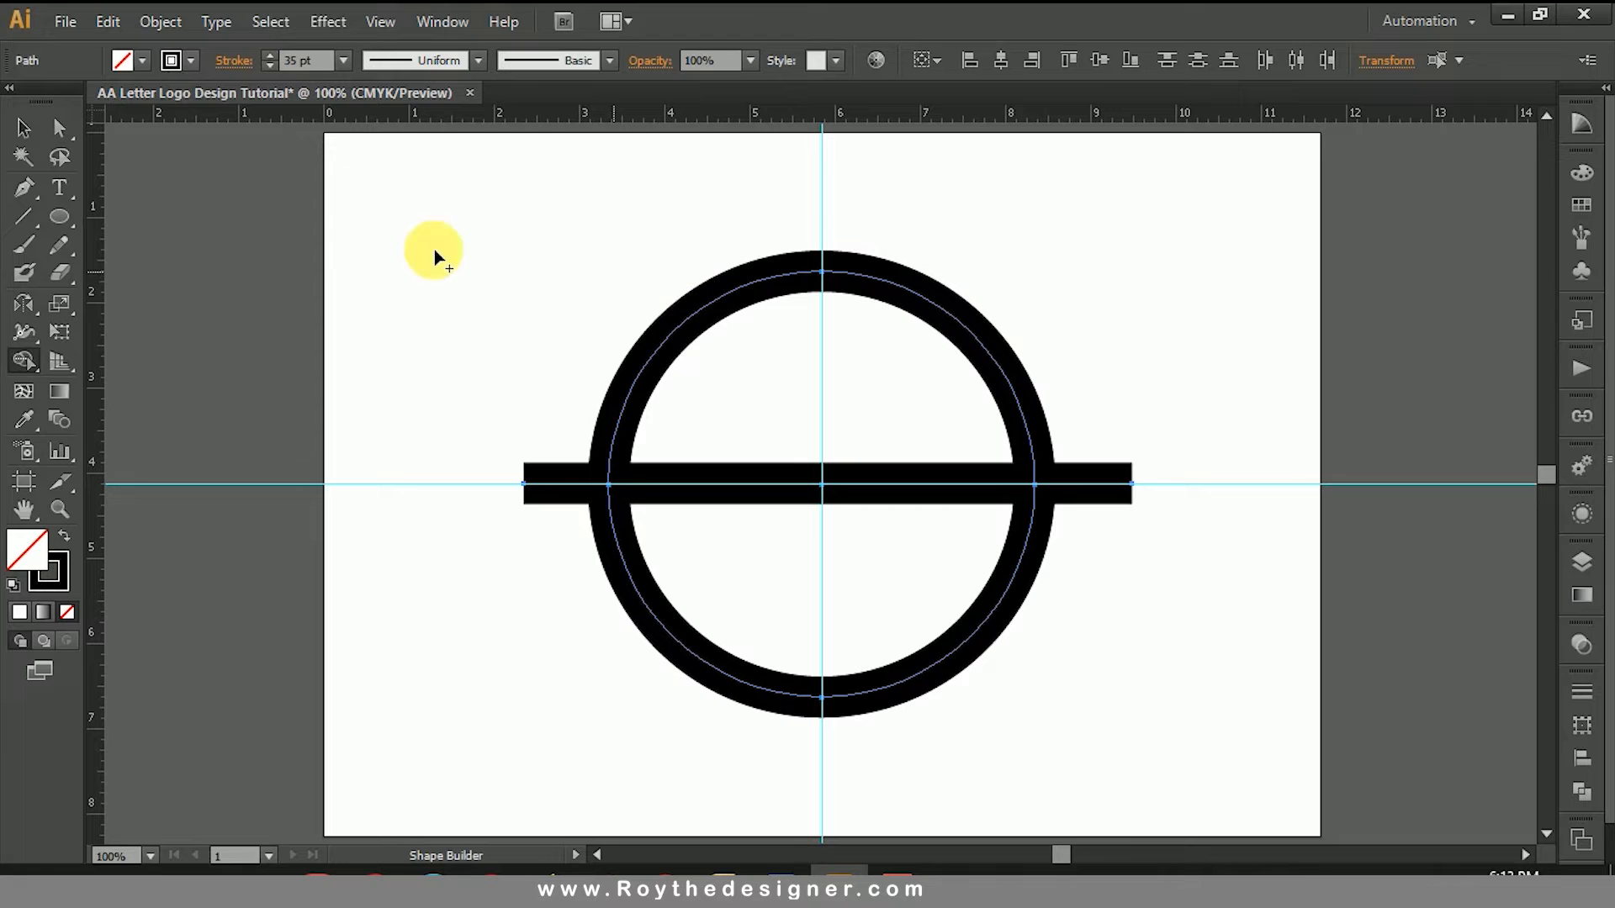
pyautogui.click(23, 128)
pyautogui.click(1256, 367)
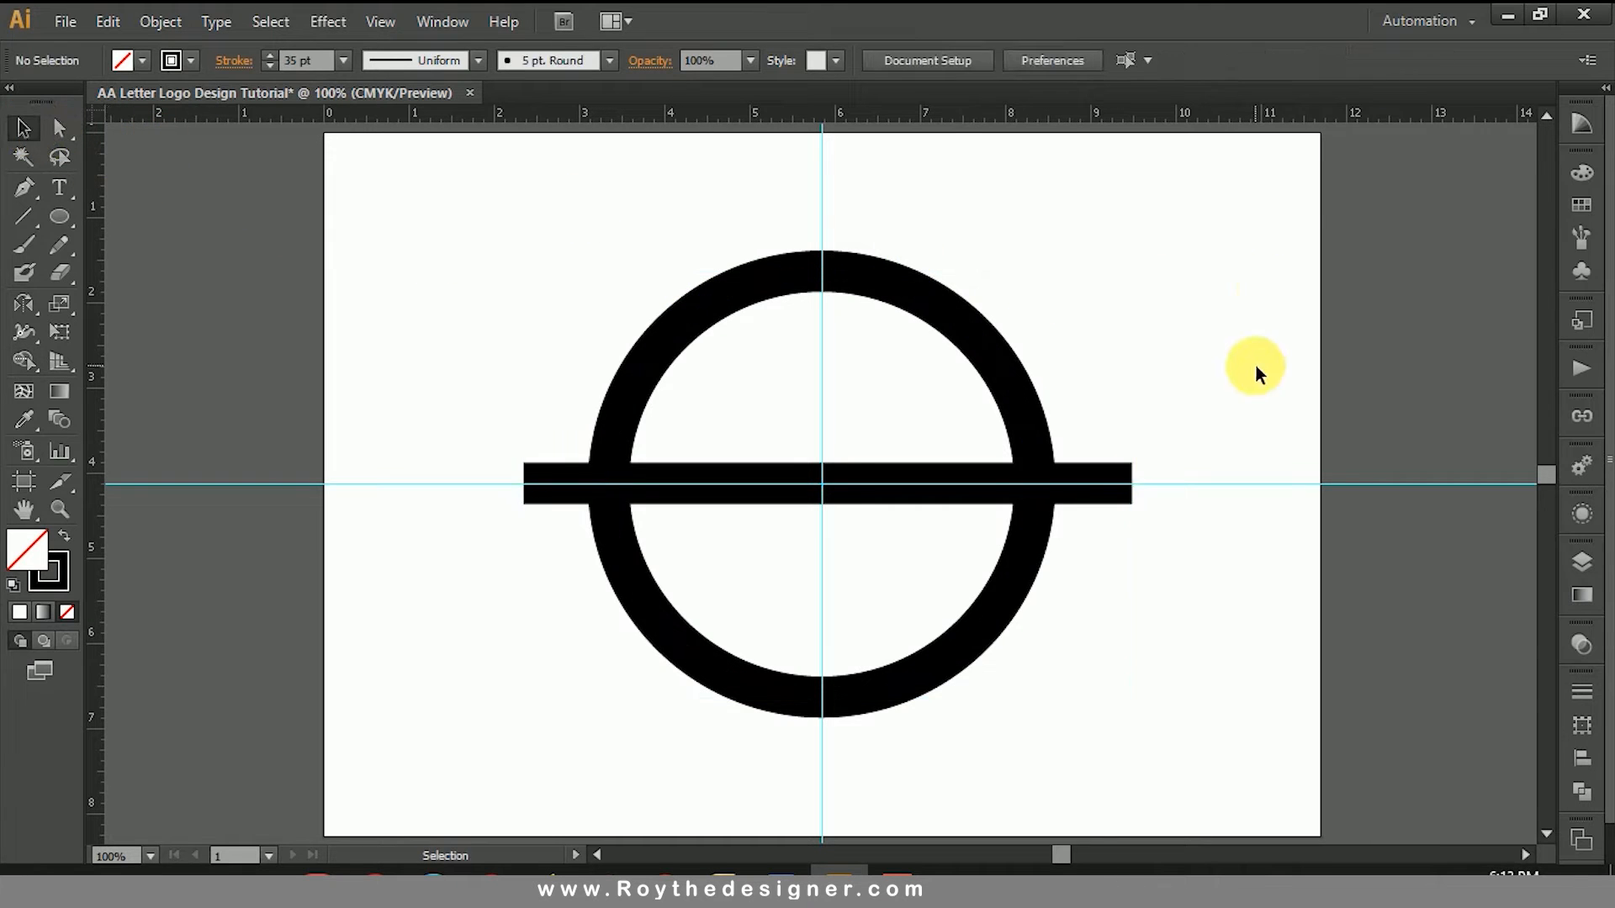
pyautogui.moveTo(1128, 563); pyautogui.dragTo(1125, 570)
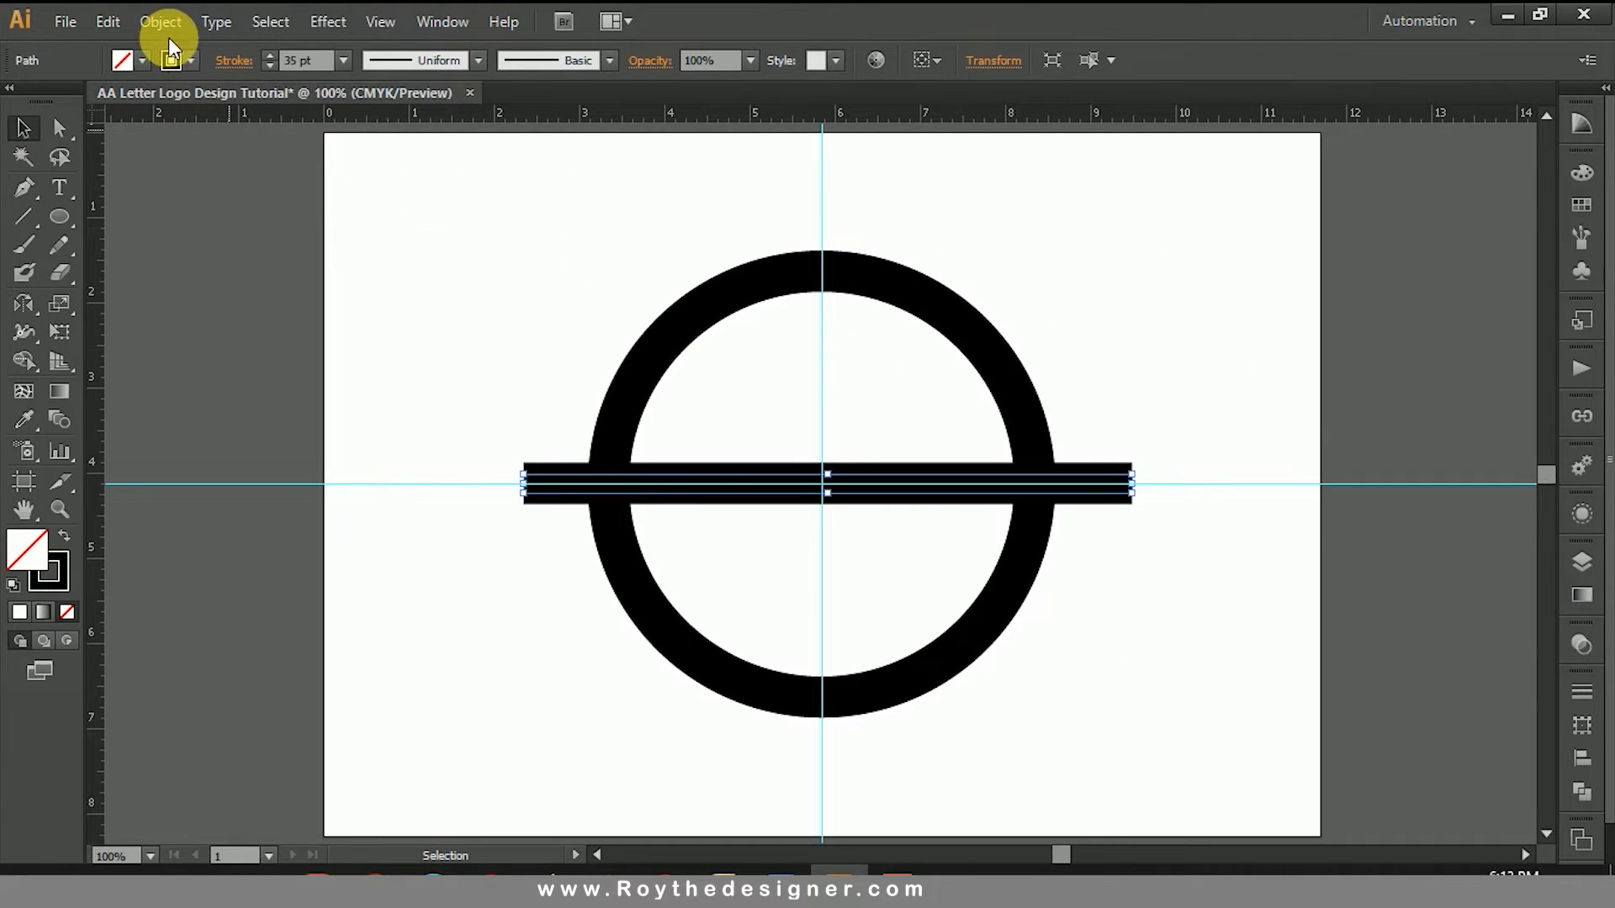
pyautogui.click(474, 362)
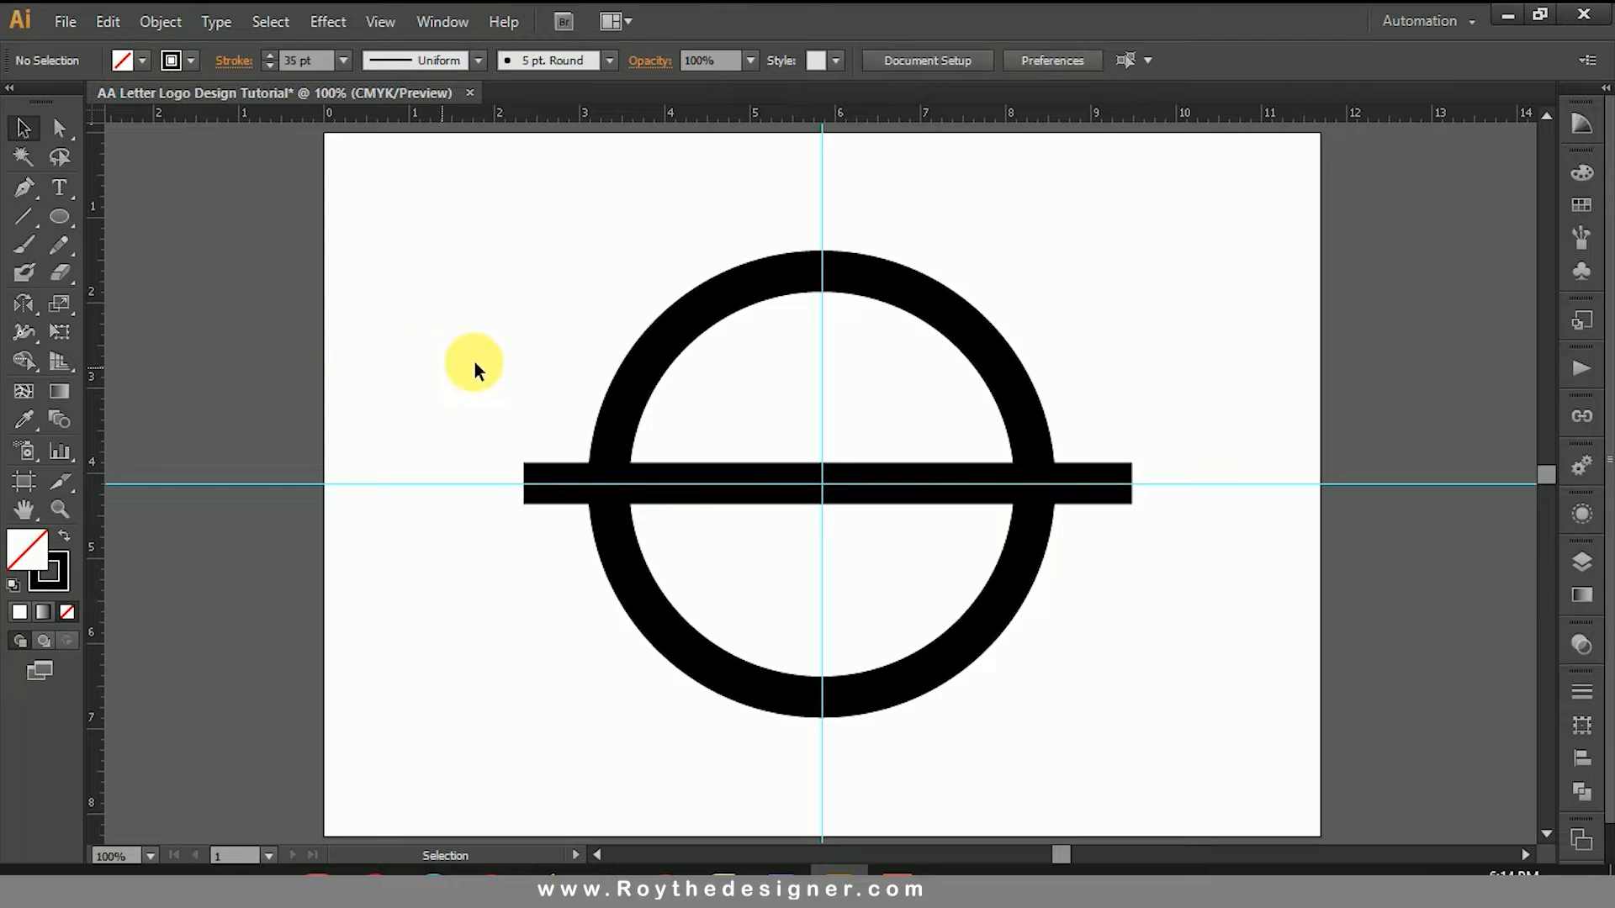
# Step: Draw a straight vertical line about 6.6 in long just right of the vertical guide, extending above and below the circle, and select it
pyautogui.click(26, 188)
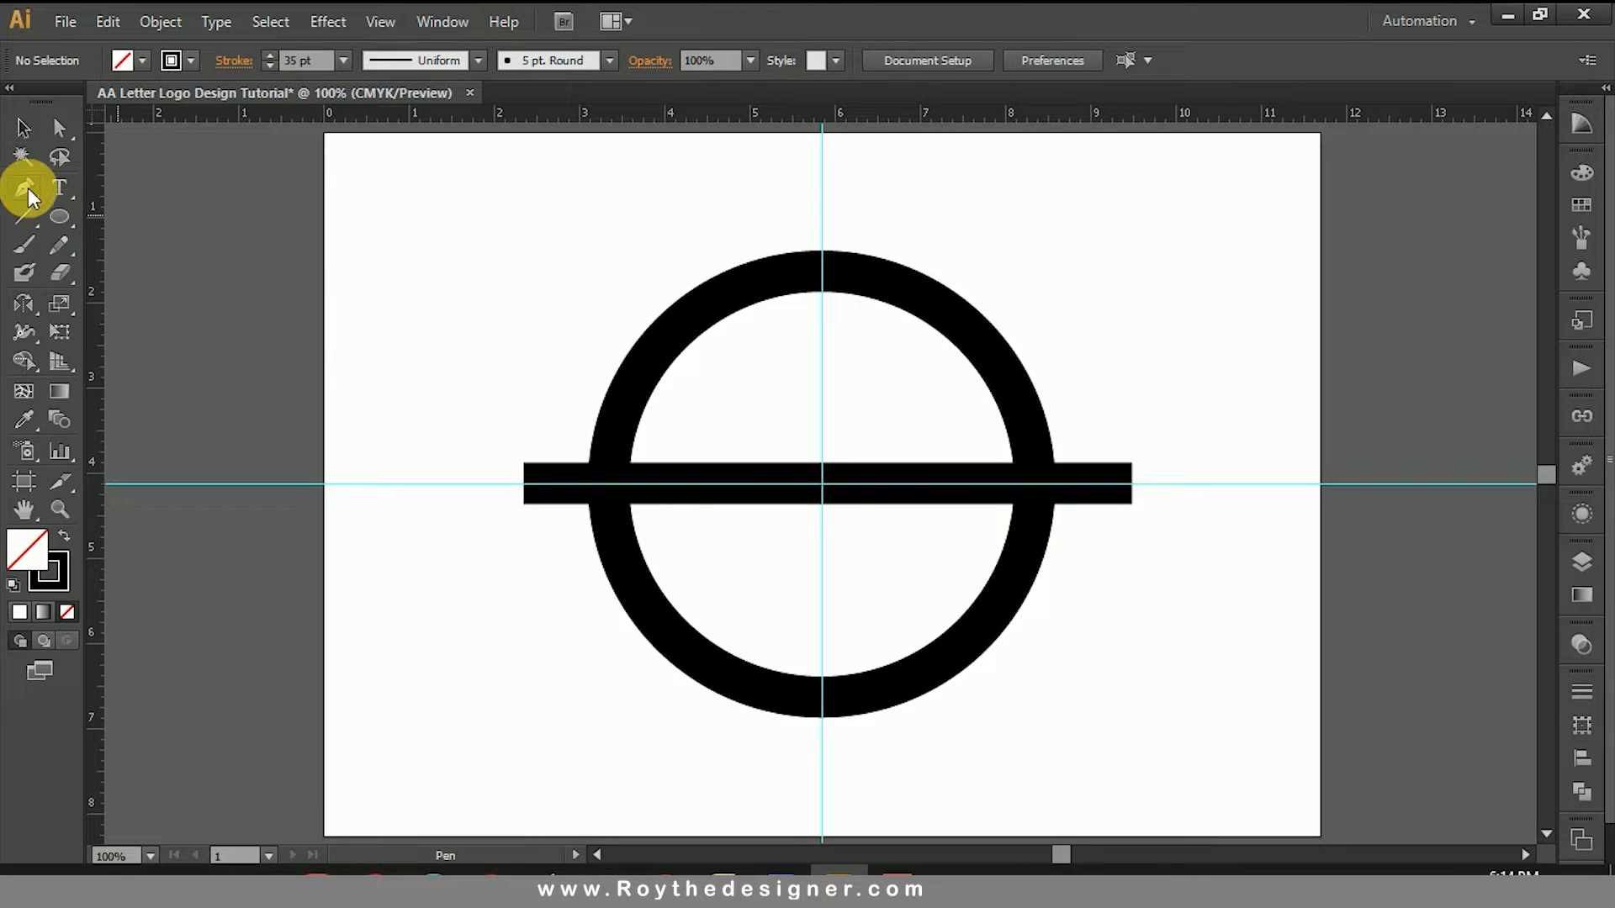
pyautogui.click(861, 210)
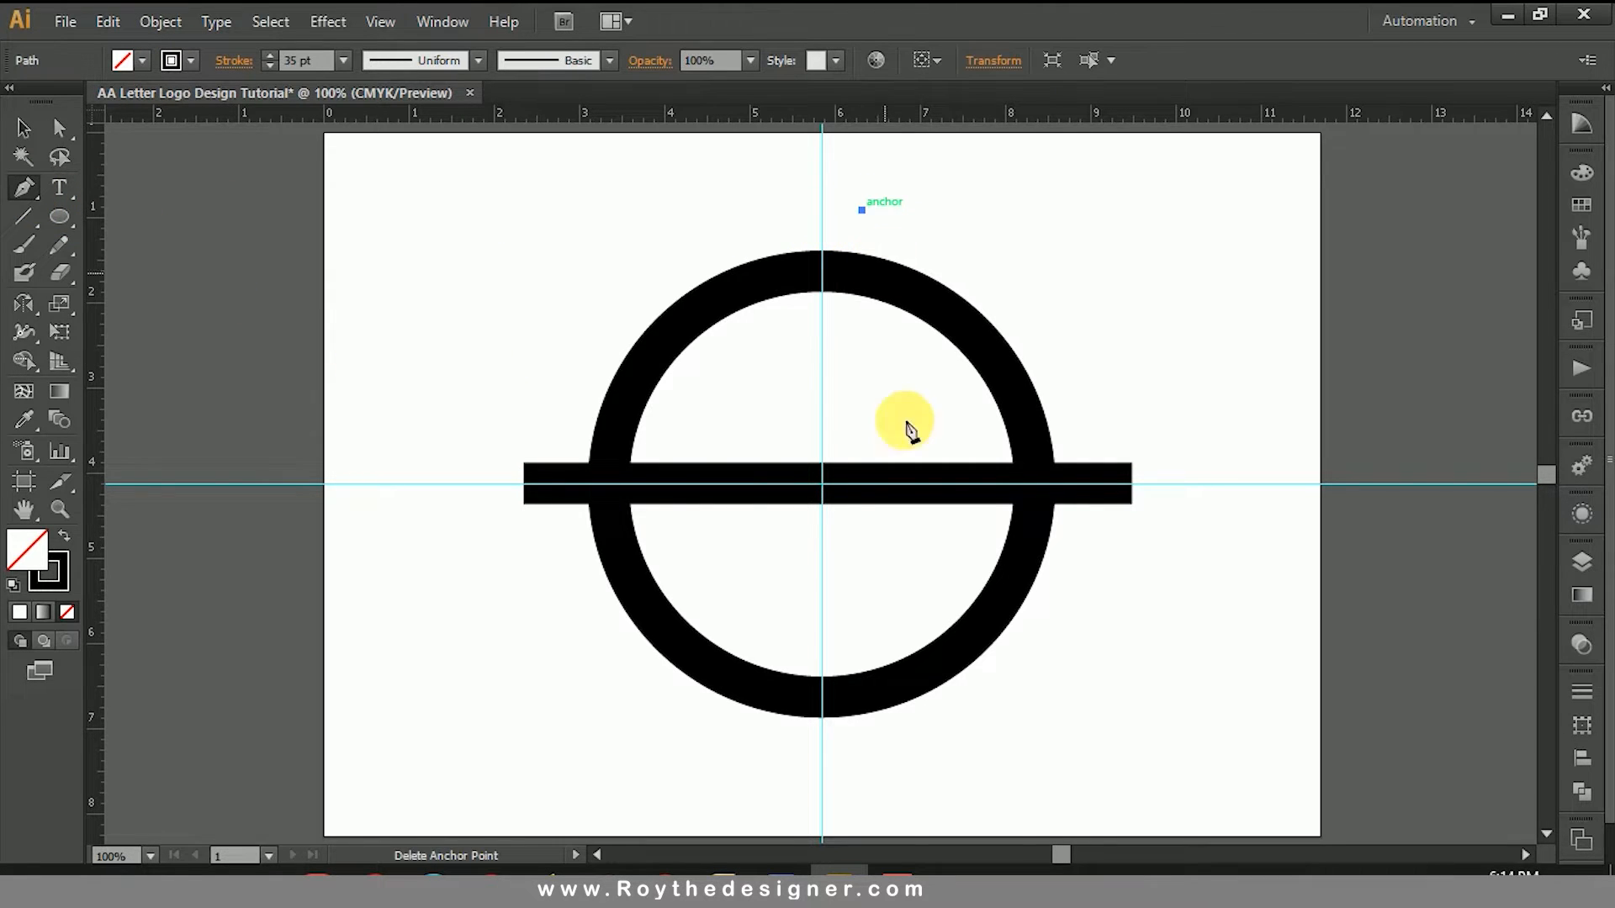
pyautogui.keyDown('shift'); pyautogui.click(883, 769); pyautogui.keyUp('shift')
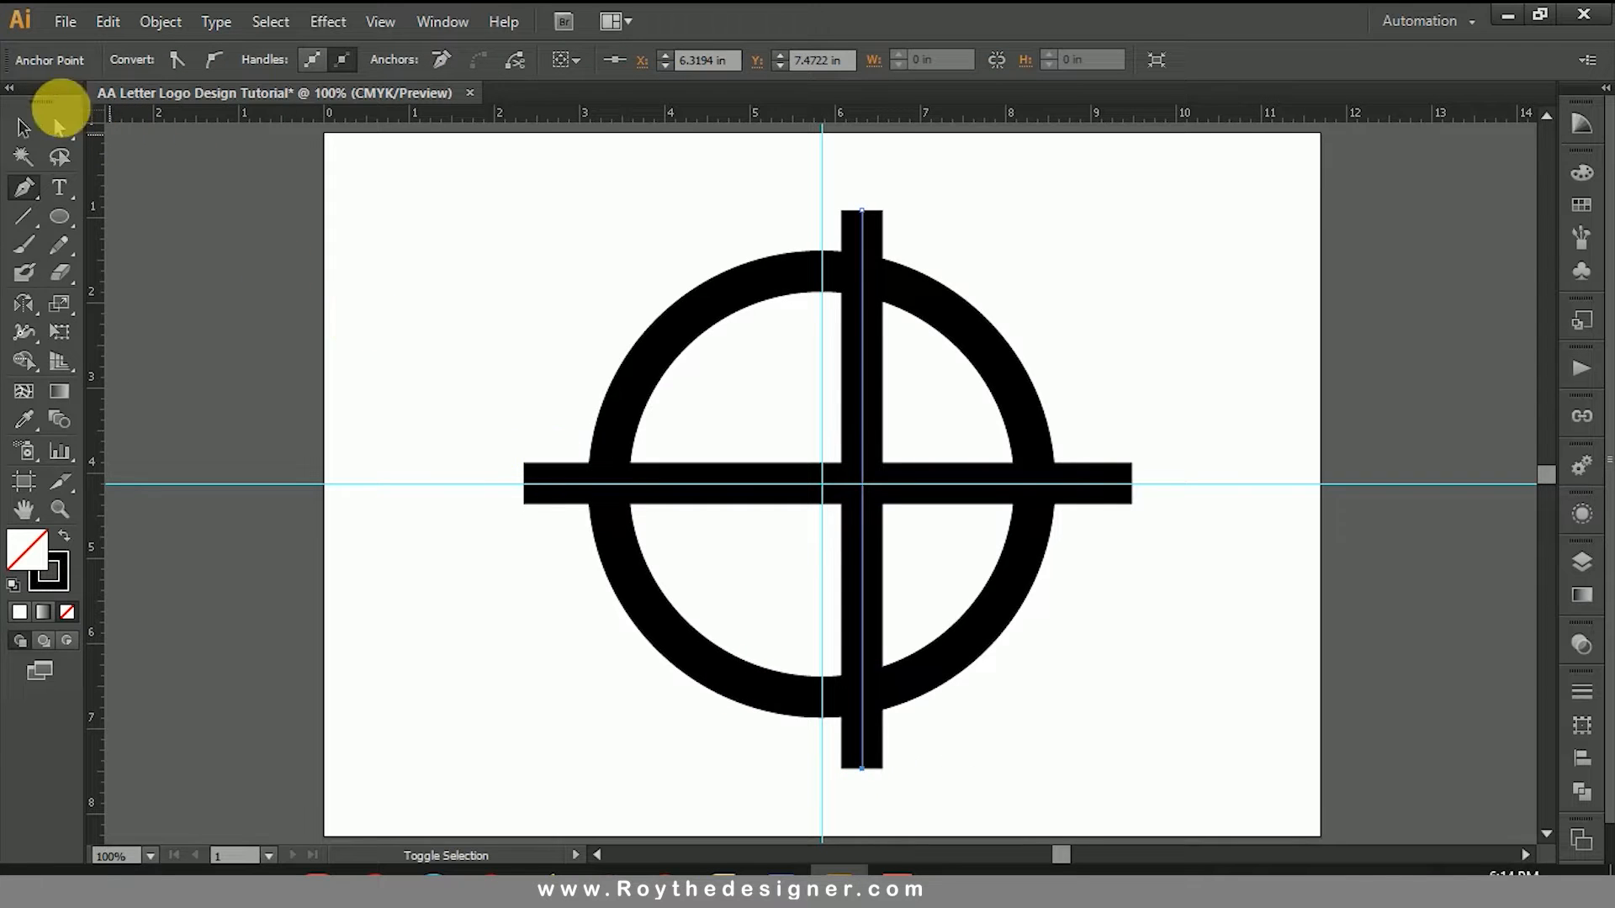
pyautogui.click(28, 126)
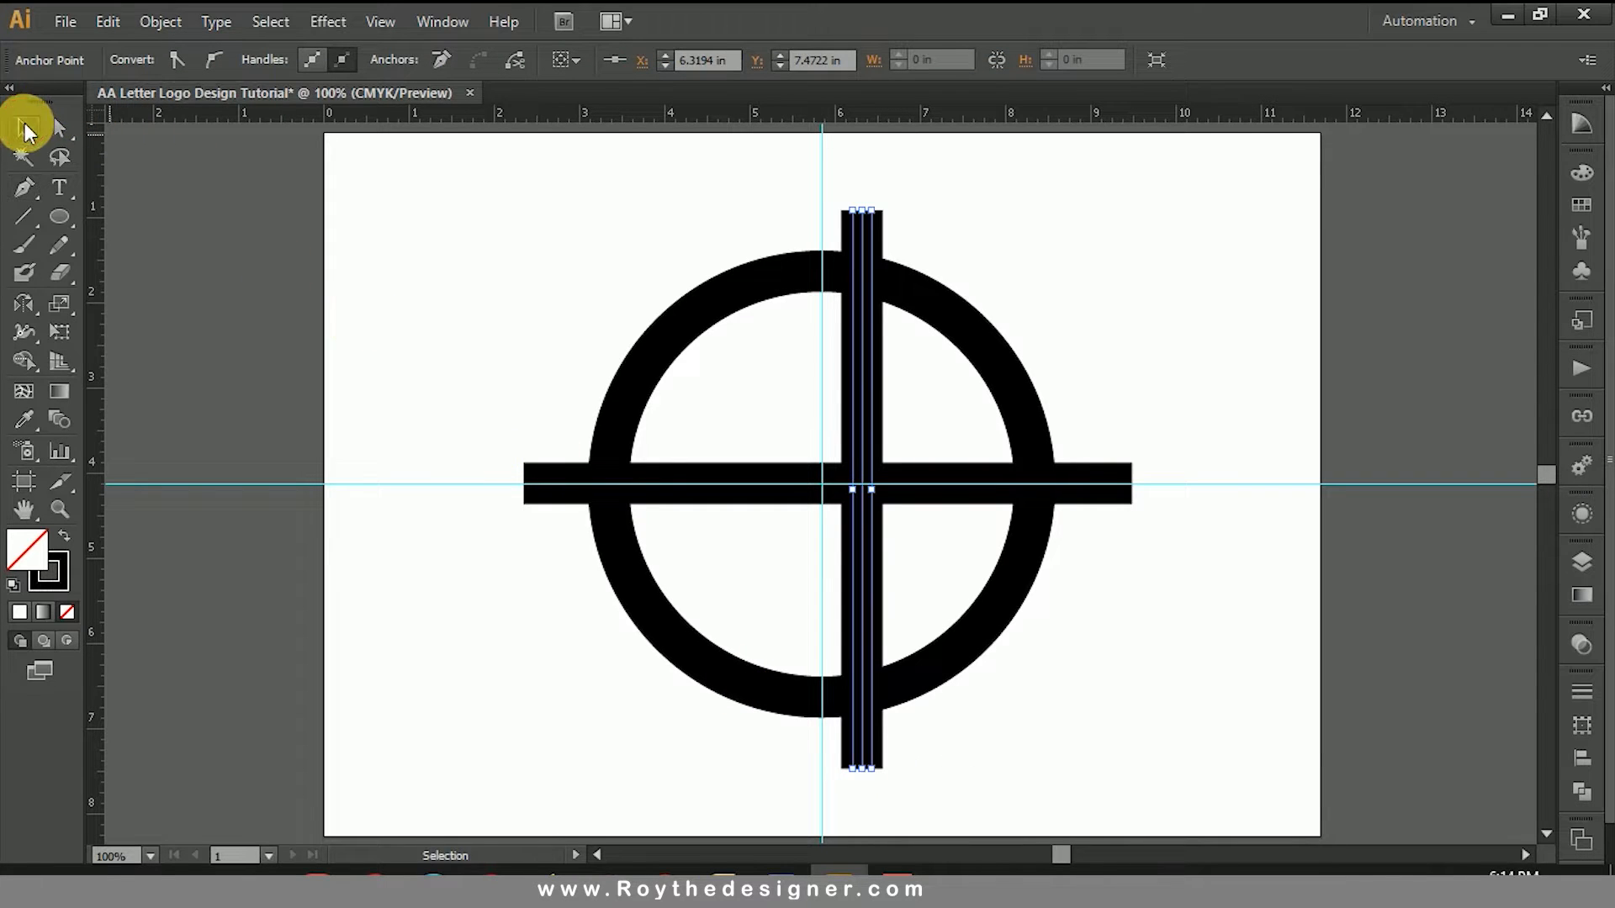
pyautogui.click(1052, 214)
pyautogui.click(863, 231)
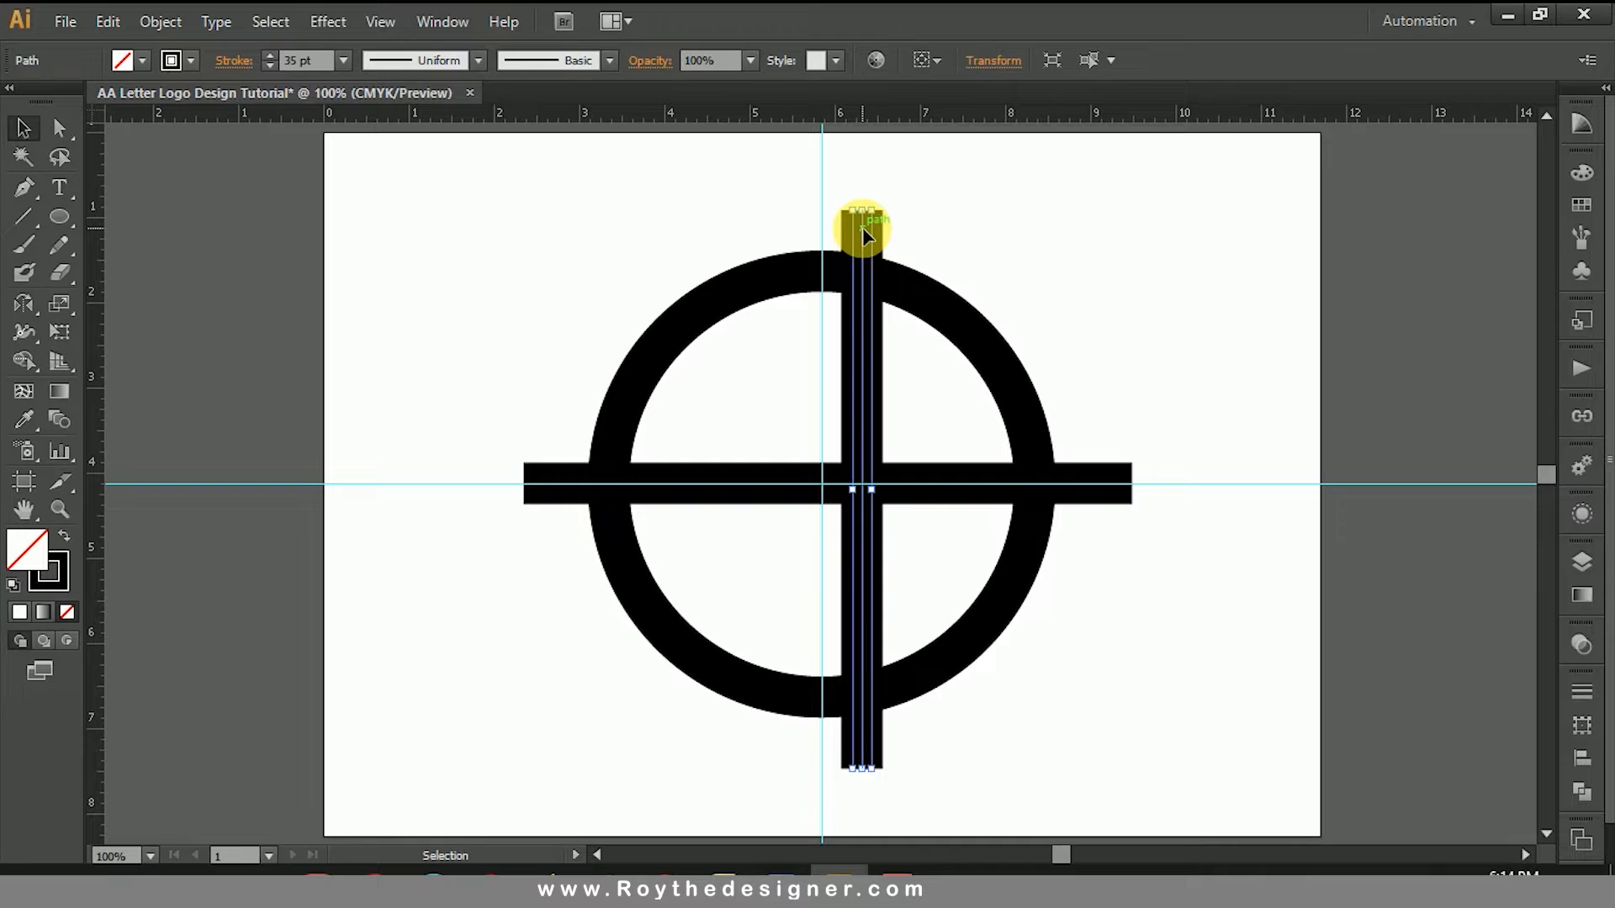
# Step: Nudge the vertical line left until its edge sits just right of the vertical guide, and up to centre it on the circle
pyautogui.press('Left')
pyautogui.press('Left')
pyautogui.press('Left')
pyautogui.press('Left')
pyautogui.press('Left')
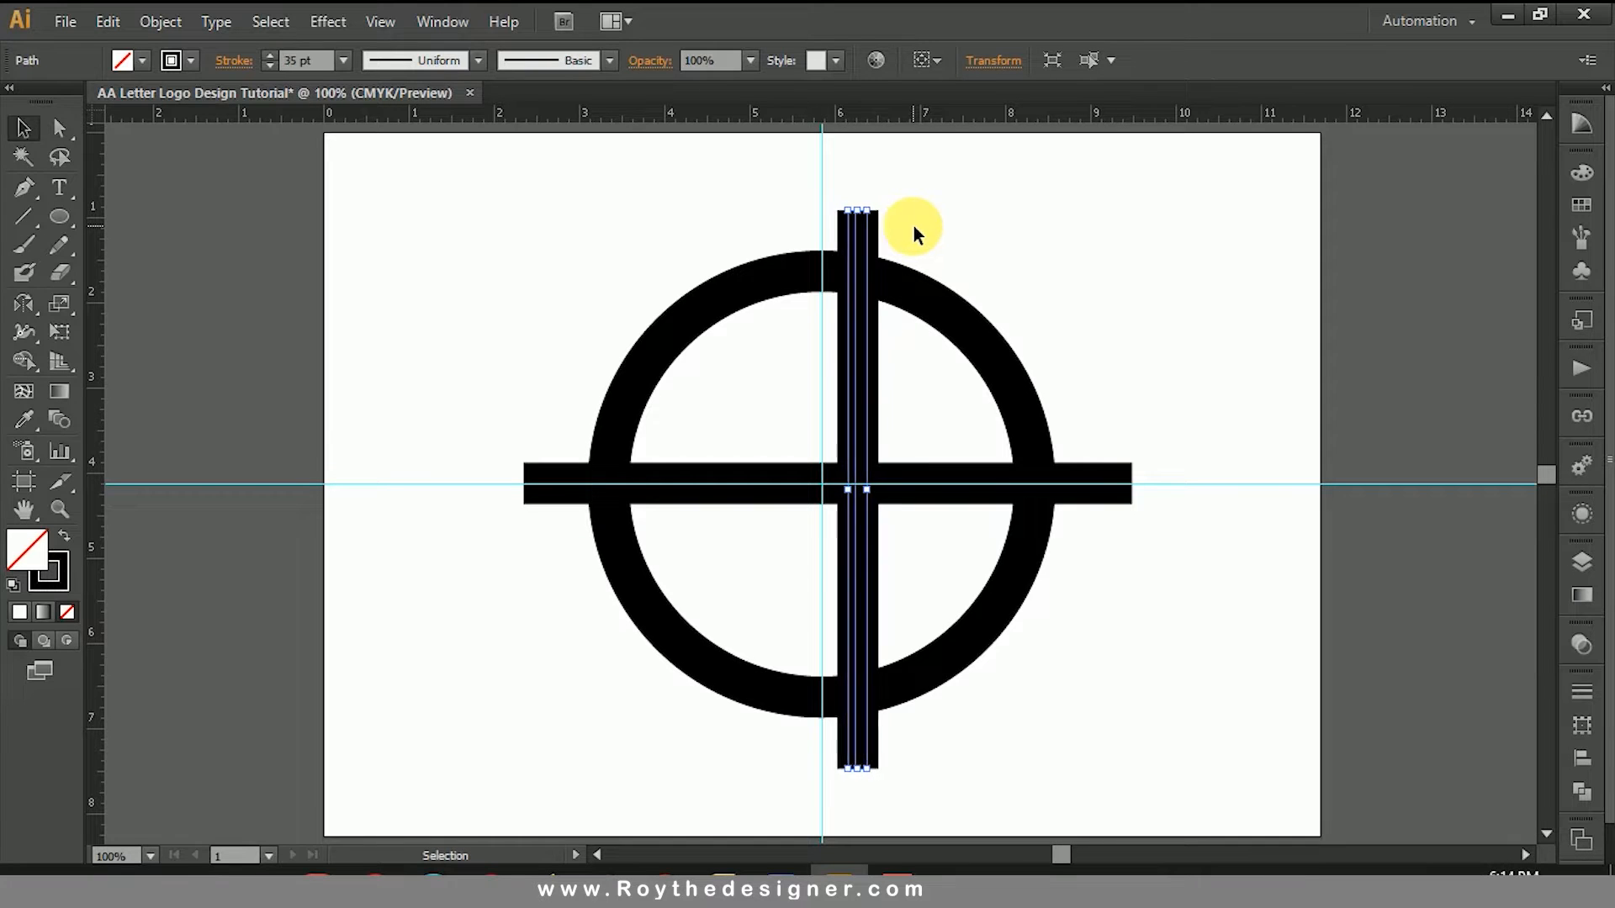
pyautogui.press('Up')
pyautogui.press('Up')
pyautogui.press('Up')
pyautogui.press('Up')
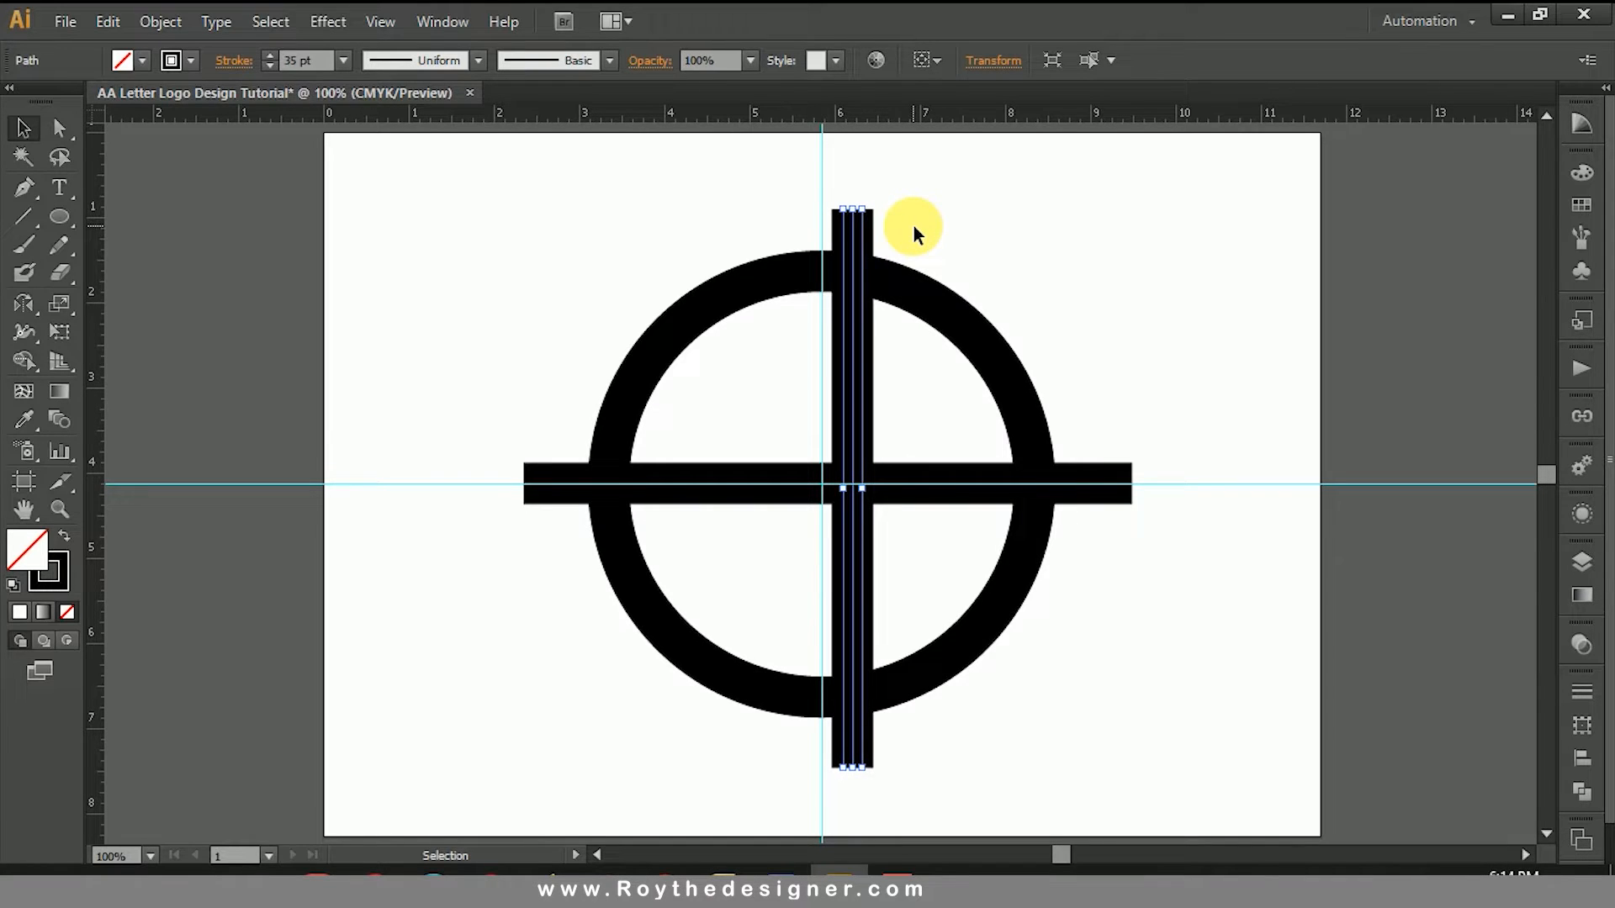
pyautogui.press('Down')
pyautogui.press('Down')
# Step: Select the circle and both lines, and remove the circle's left half and all line ends outside the remaining half with Shape Builder
pyautogui.click(1123, 482)
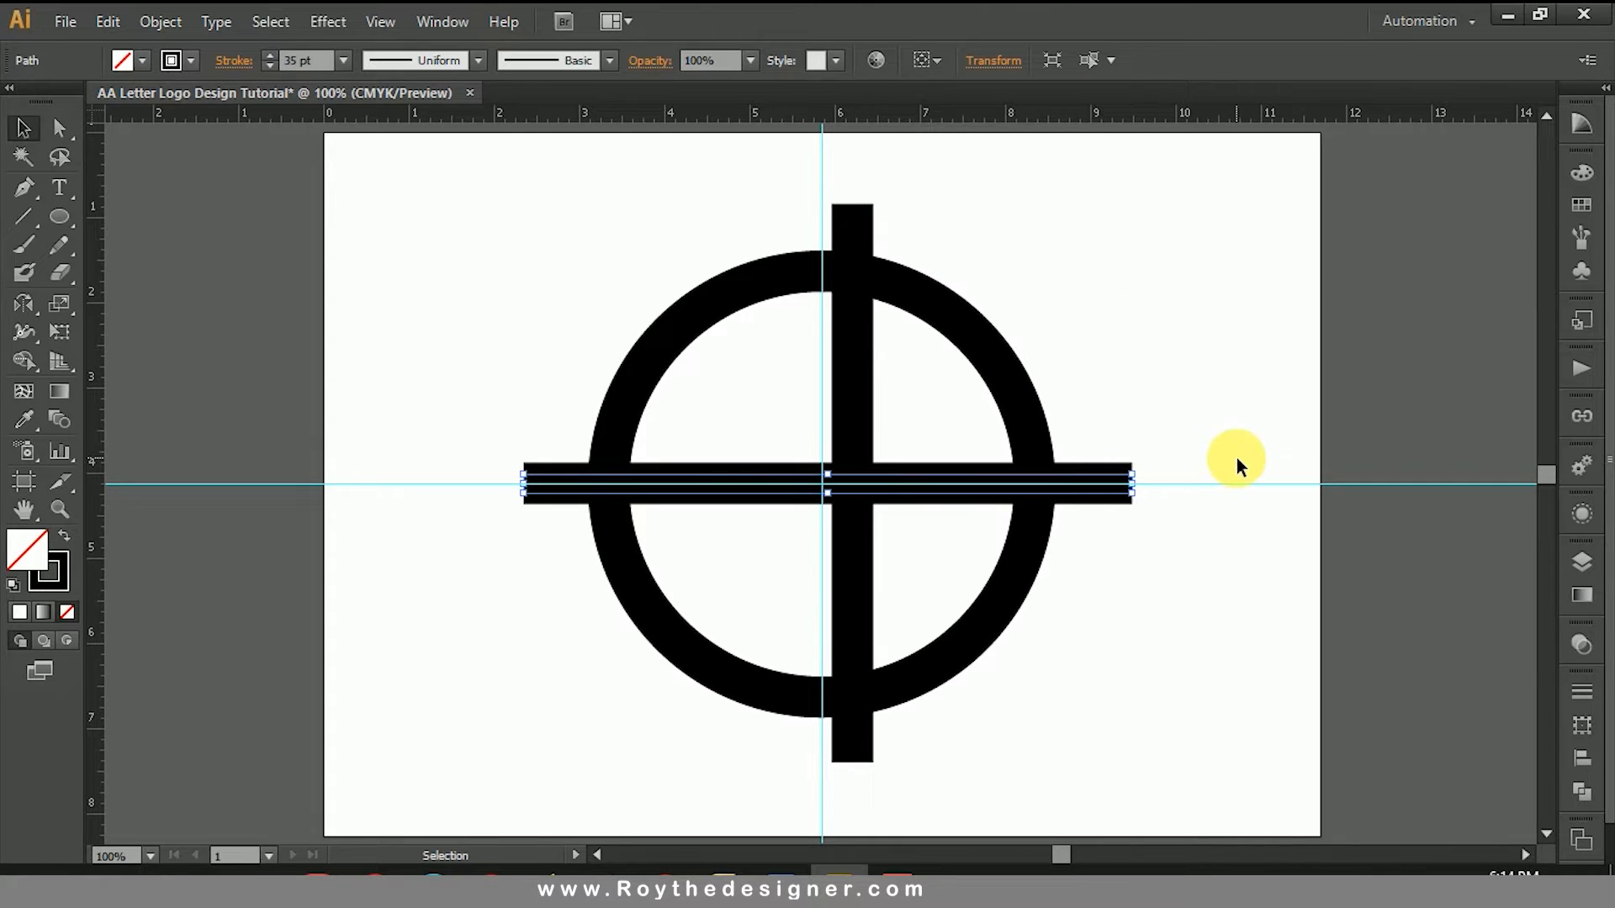
pyautogui.moveTo(1145, 289); pyautogui.dragTo(784, 618)
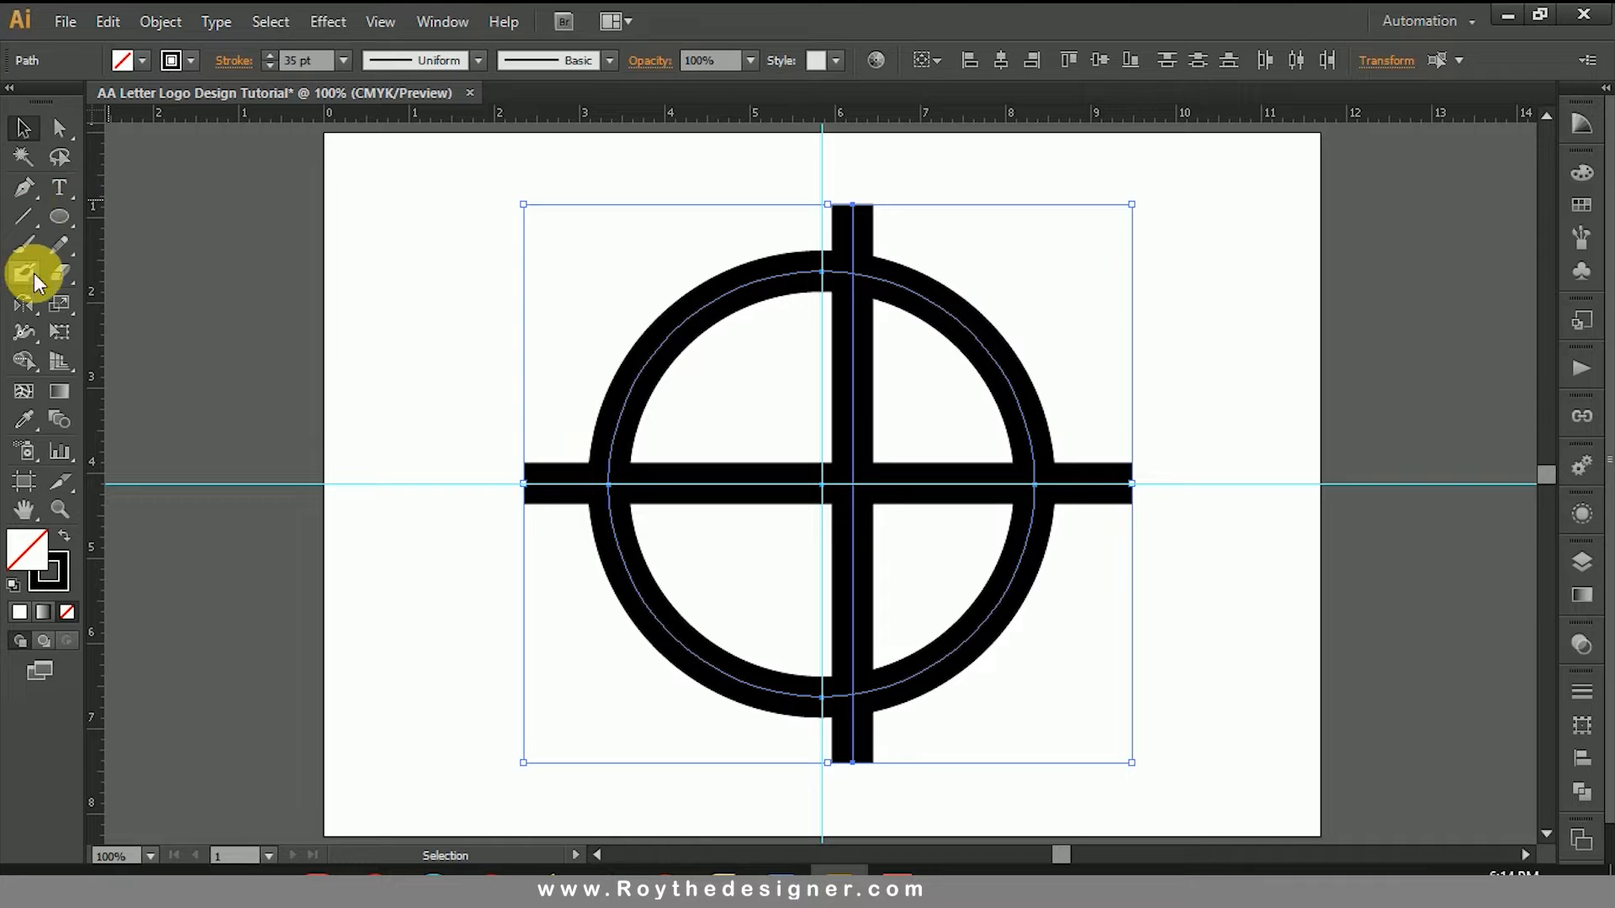
pyautogui.click(24, 360)
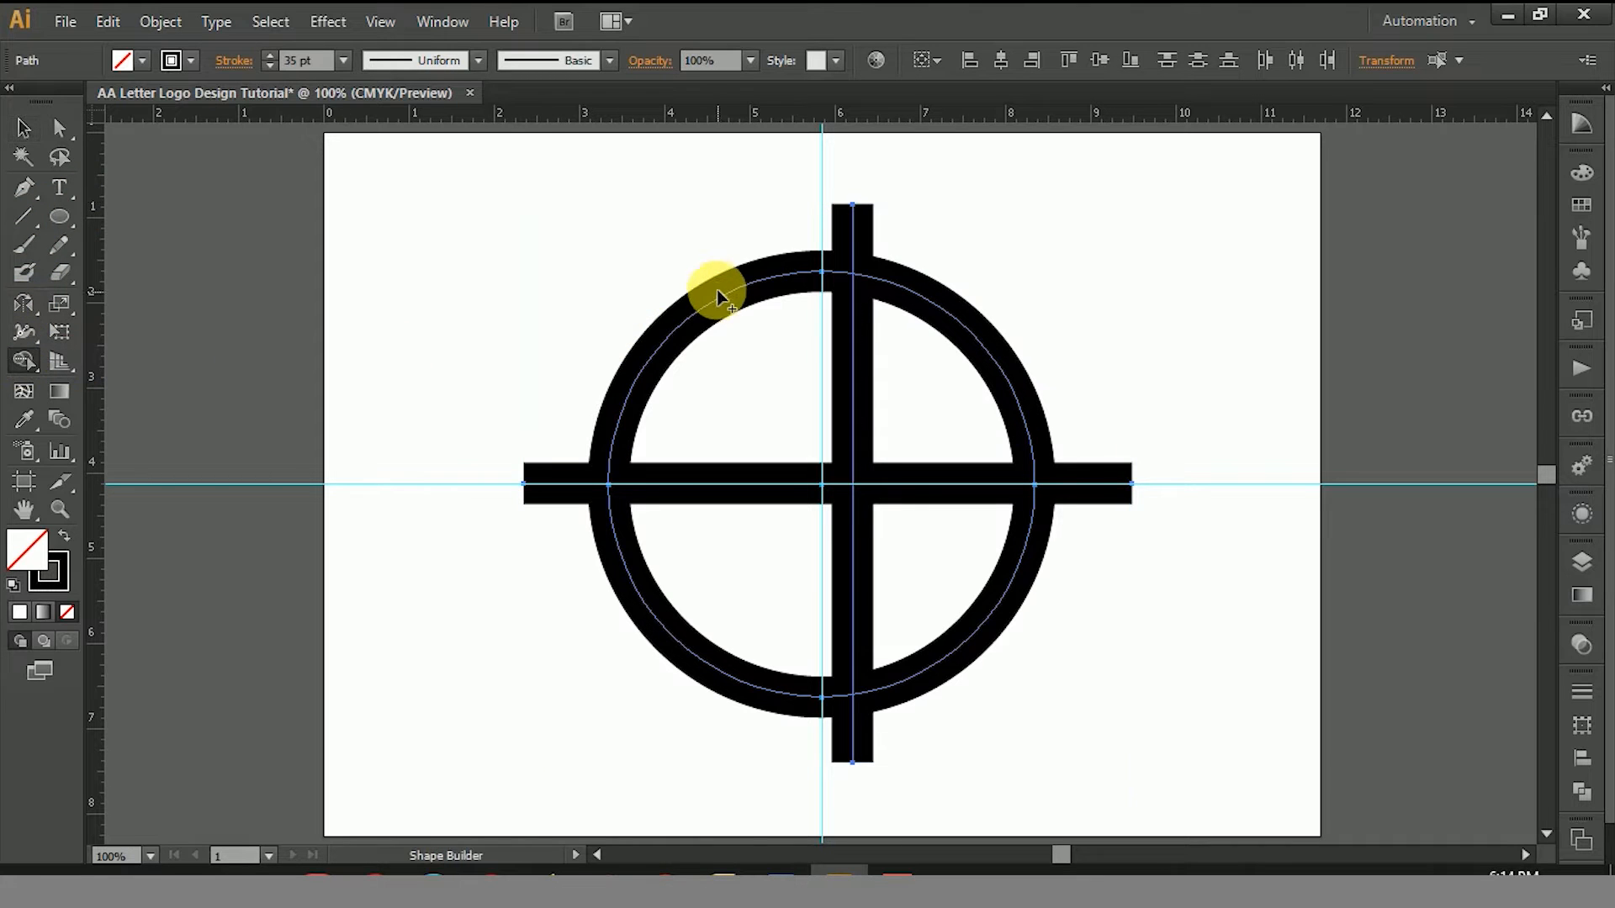
pyautogui.moveTo(715, 271)
pyautogui.mouseDown()
pyautogui.moveTo(730, 452)
pyautogui.moveTo(659, 678)
pyautogui.moveTo(648, 639)
pyautogui.mouseUp()
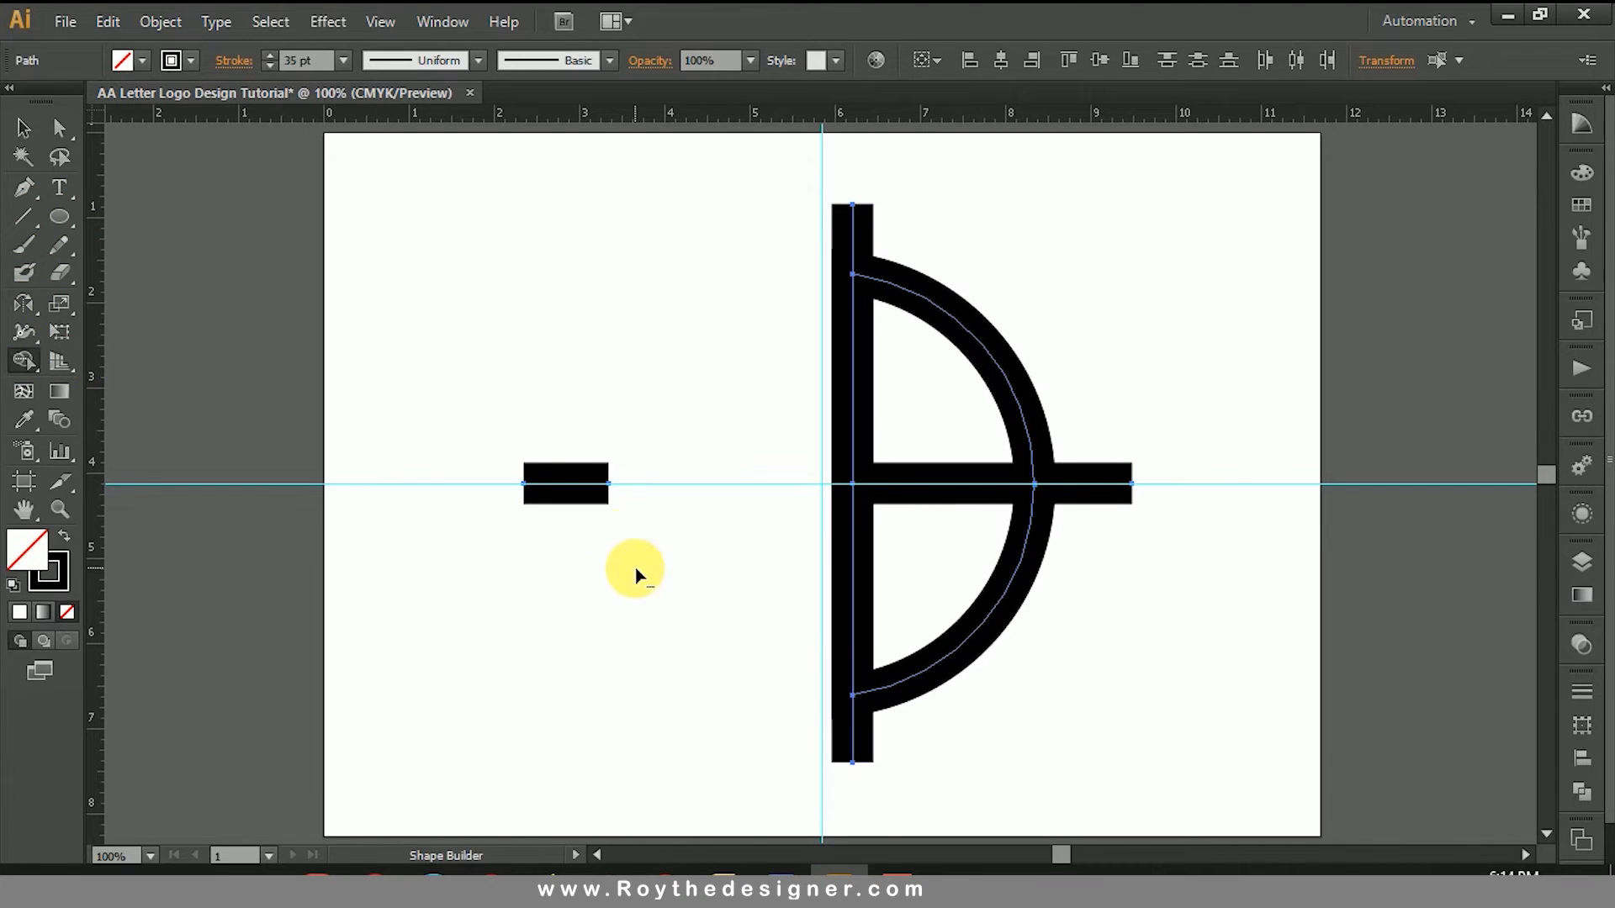
pyautogui.keyDown('alt'); pyautogui.click(547, 484); pyautogui.keyUp('alt')
pyautogui.keyDown('alt'); pyautogui.click(855, 208); pyautogui.keyUp('alt')
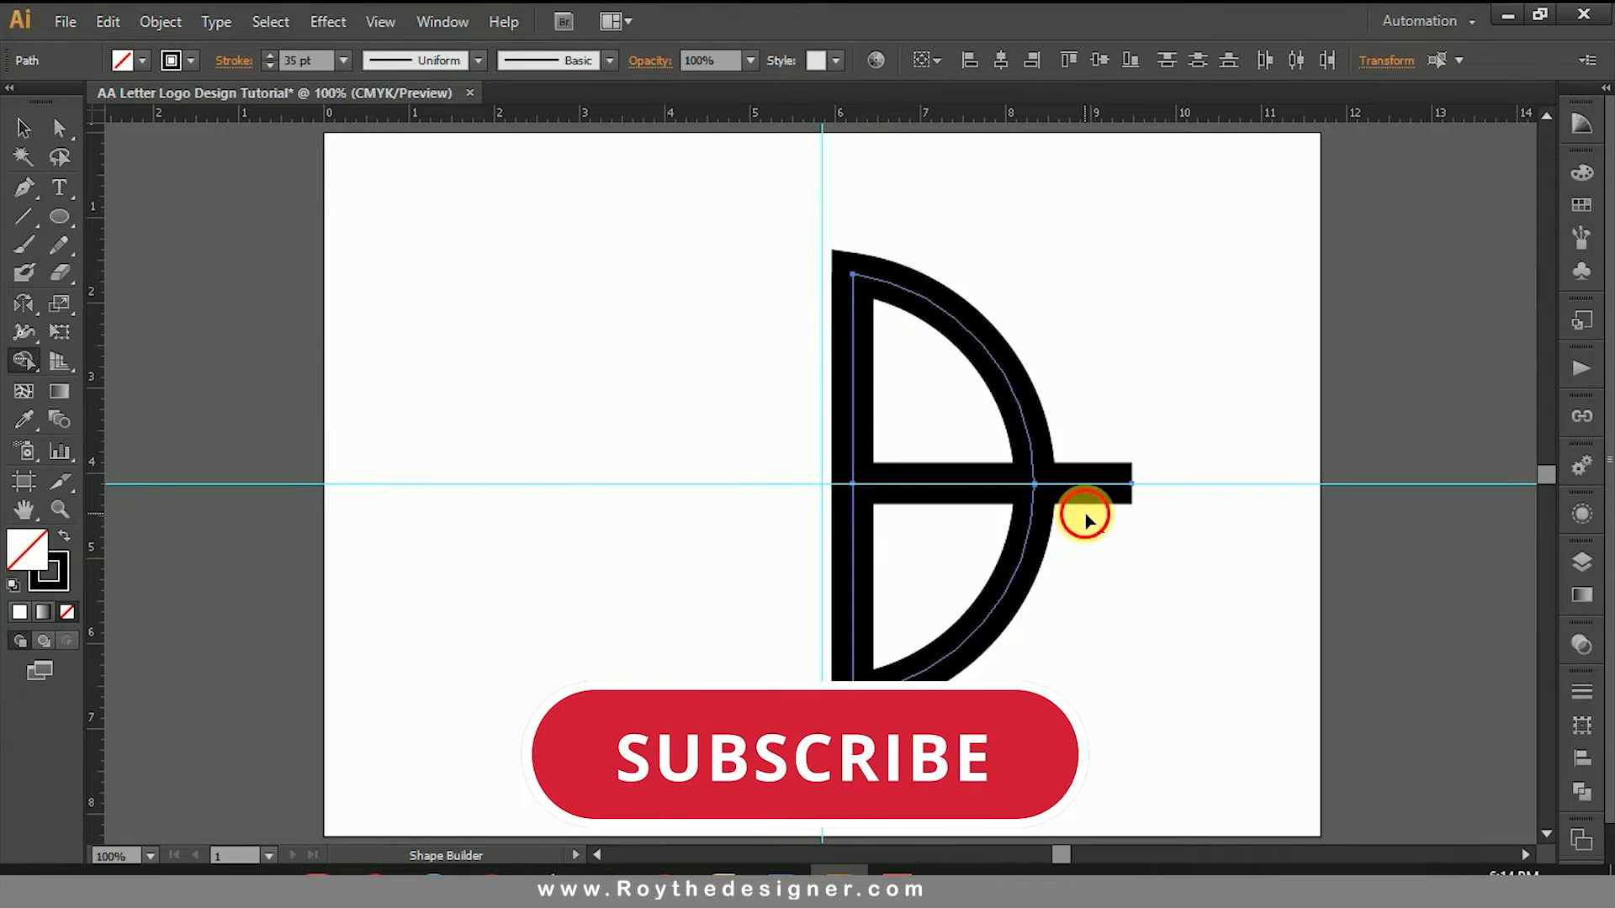
pyautogui.keyDown('alt'); pyautogui.click(1107, 475); pyautogui.keyUp('alt')
# Step: Select the whole half-circle figure and expand its fill and stroke into outlined shapes
pyautogui.click(25, 129)
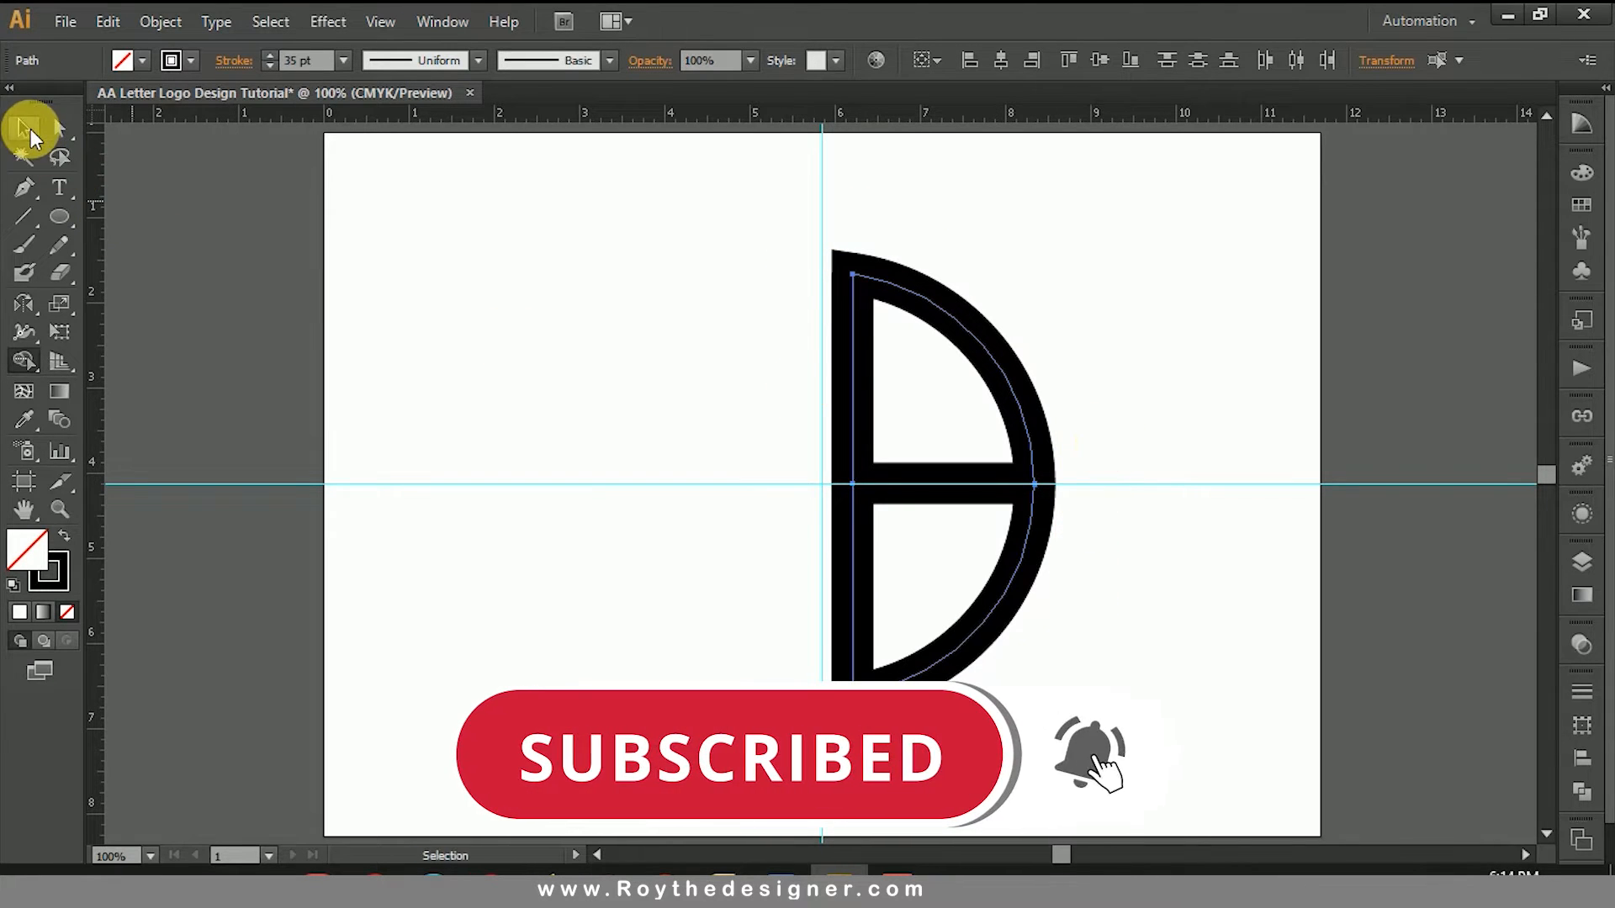
pyautogui.click(1172, 316)
pyautogui.moveTo(1173, 315); pyautogui.dragTo(705, 627)
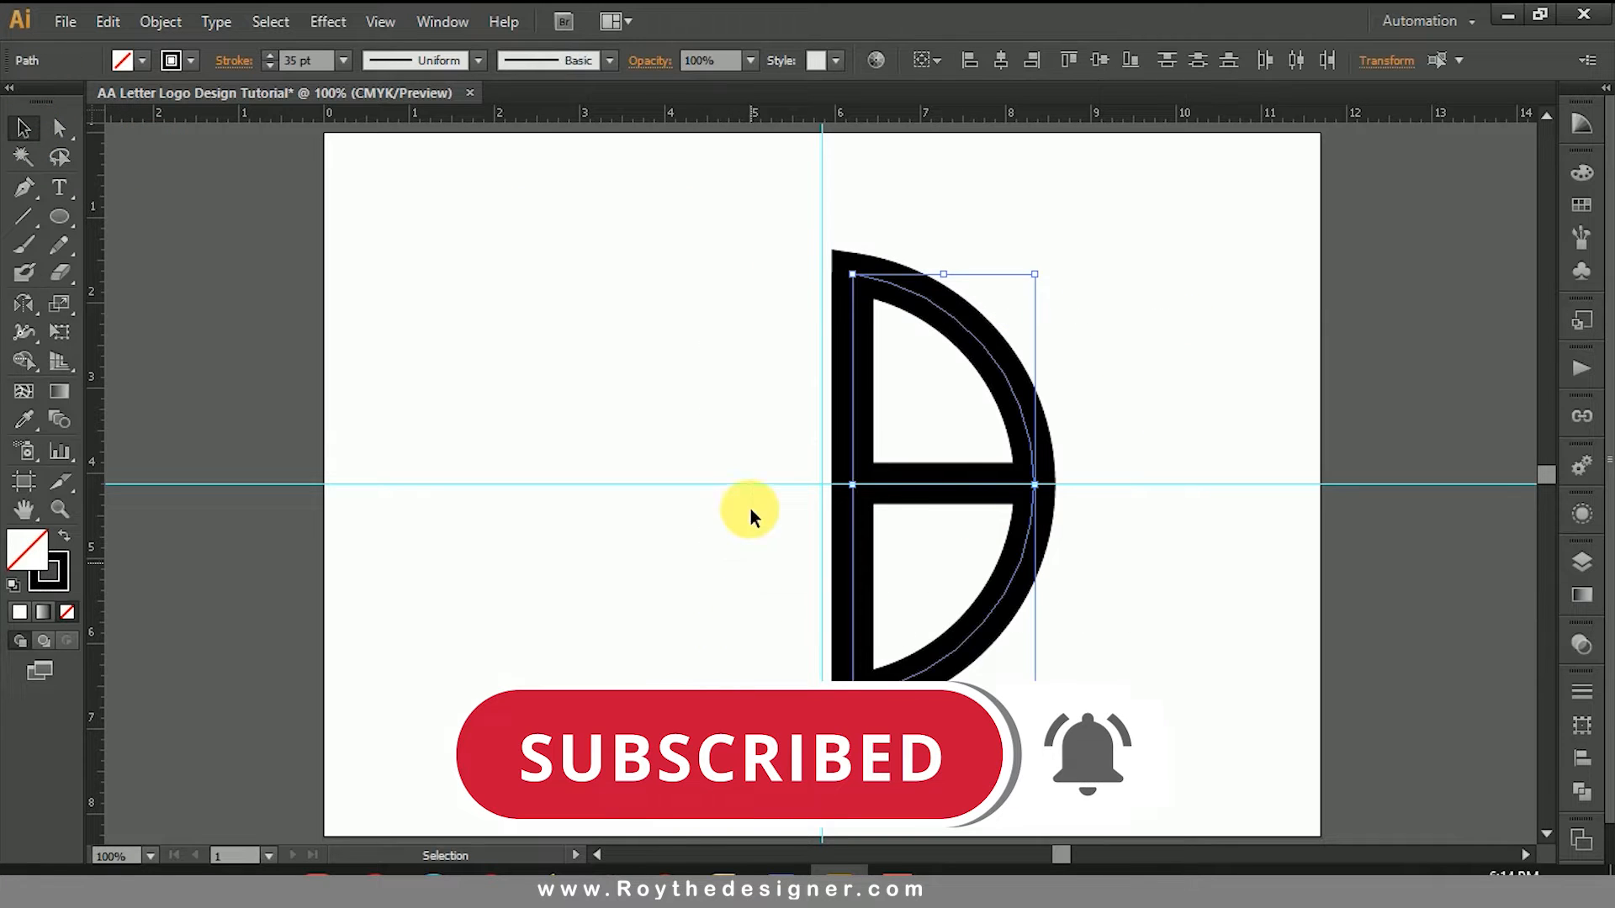
pyautogui.click(168, 24)
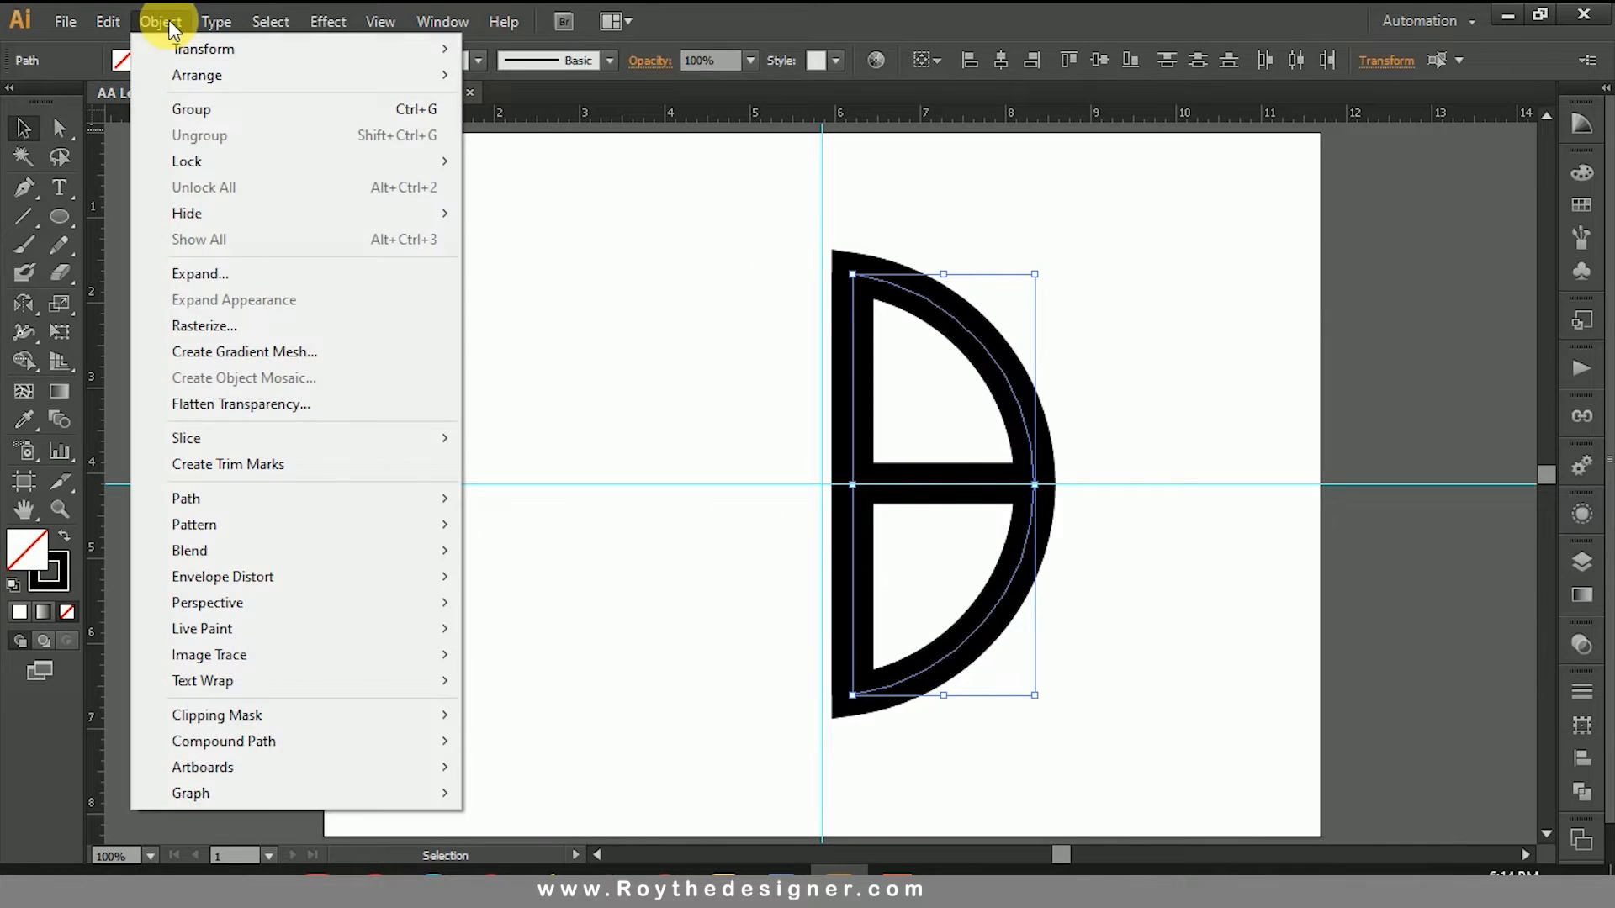
pyautogui.click(192, 275)
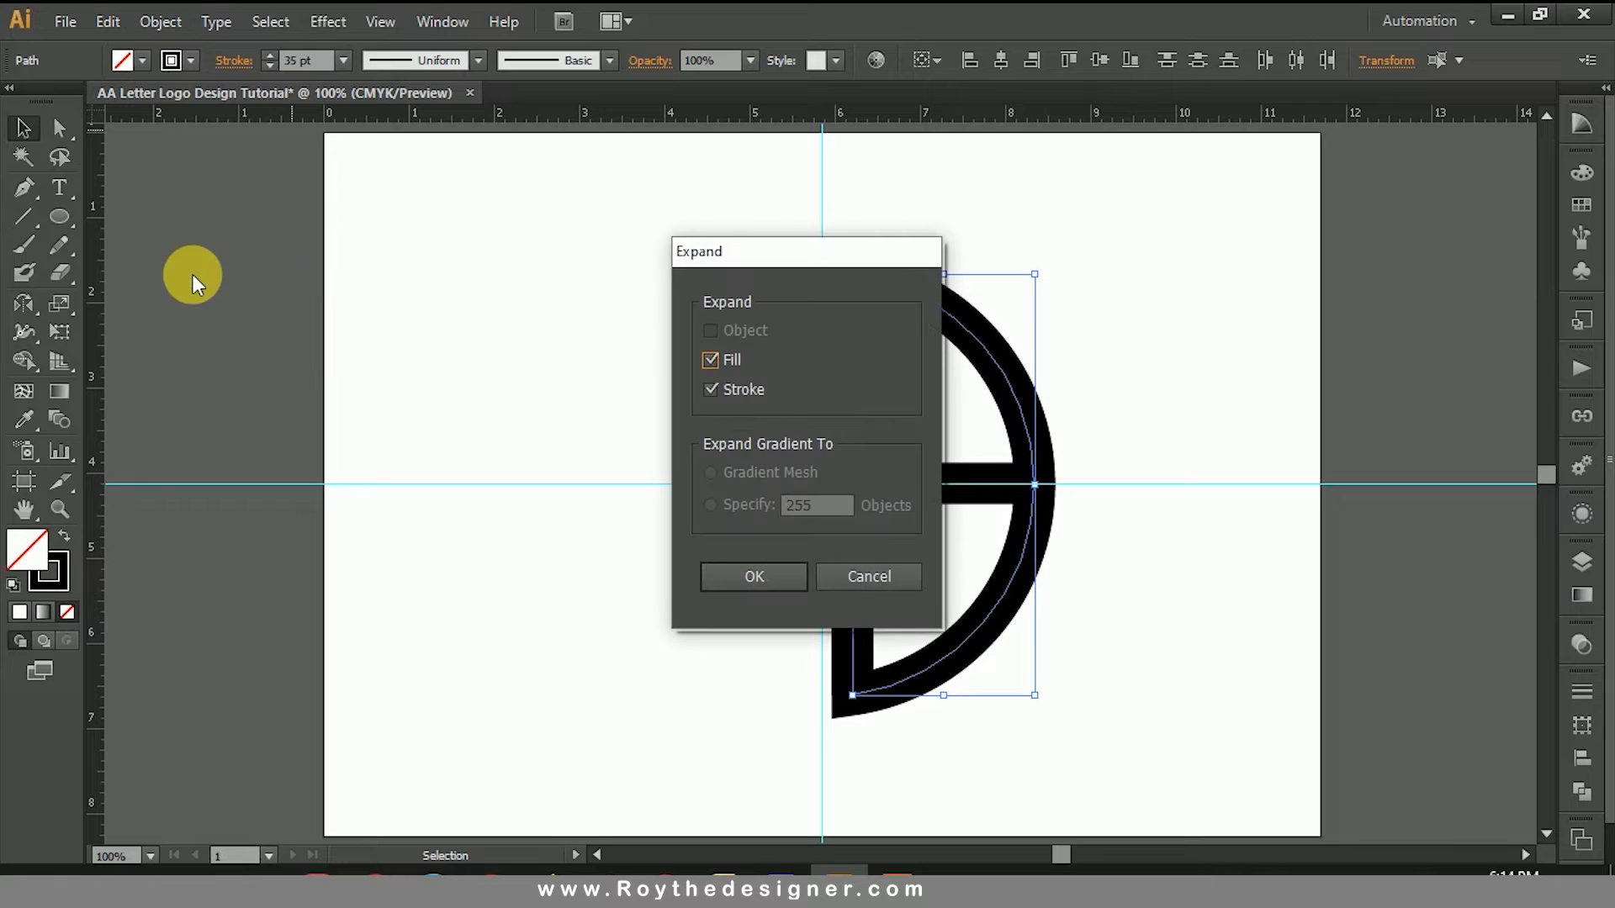
pyautogui.click(742, 572)
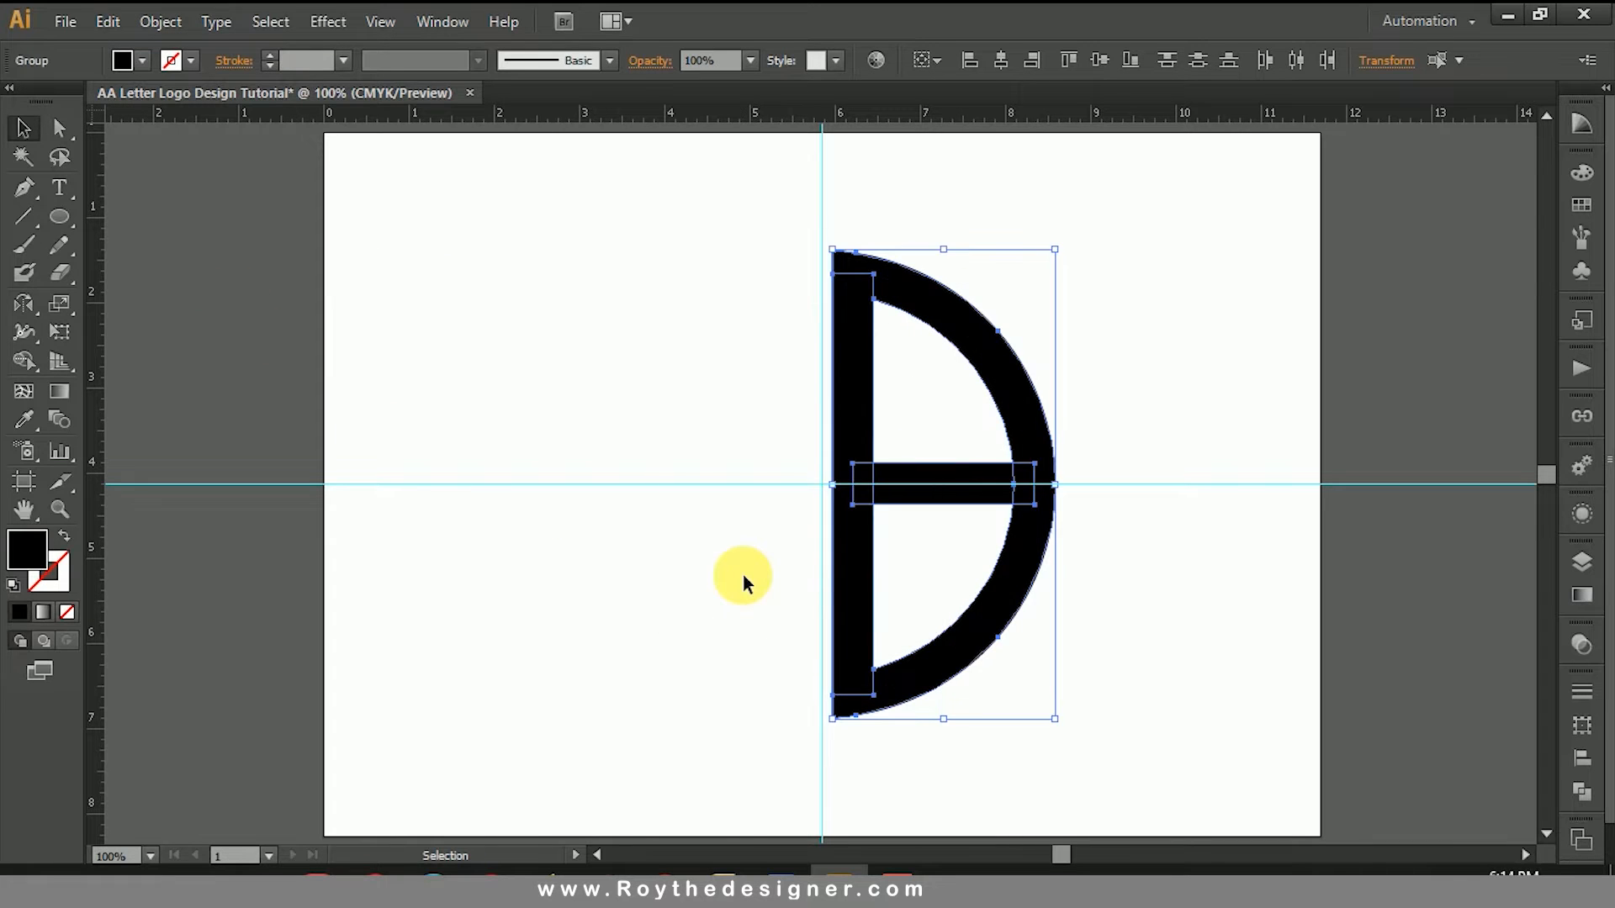
# Step: Unite the expanded shapes into a single shape with Pathfinder and deselect it
pyautogui.click(1582, 789)
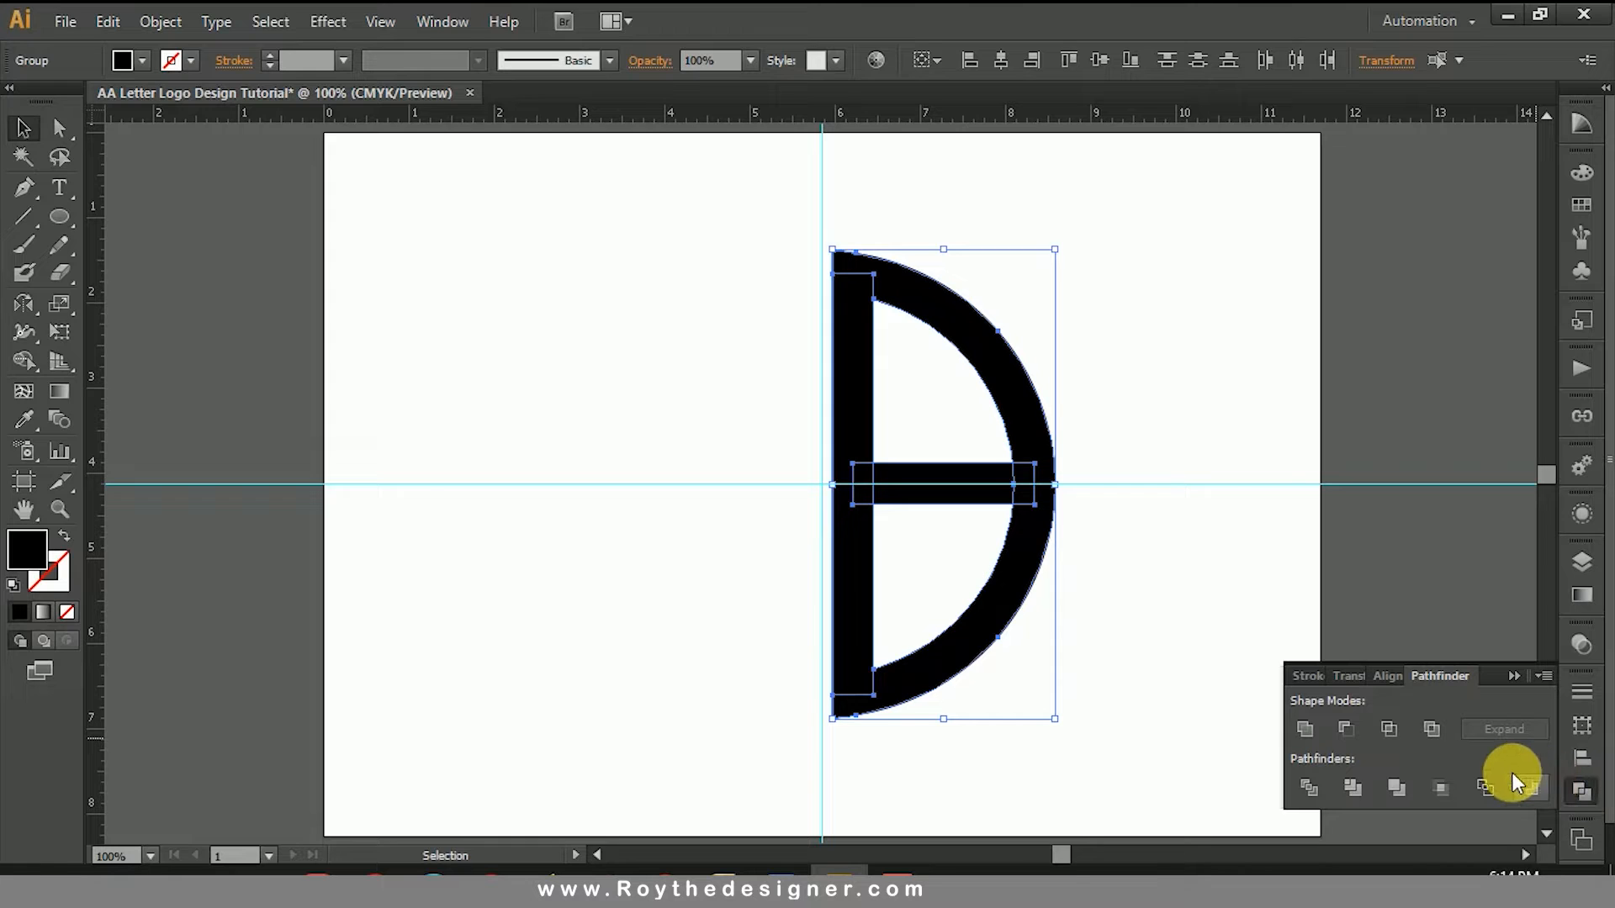
pyautogui.click(1296, 733)
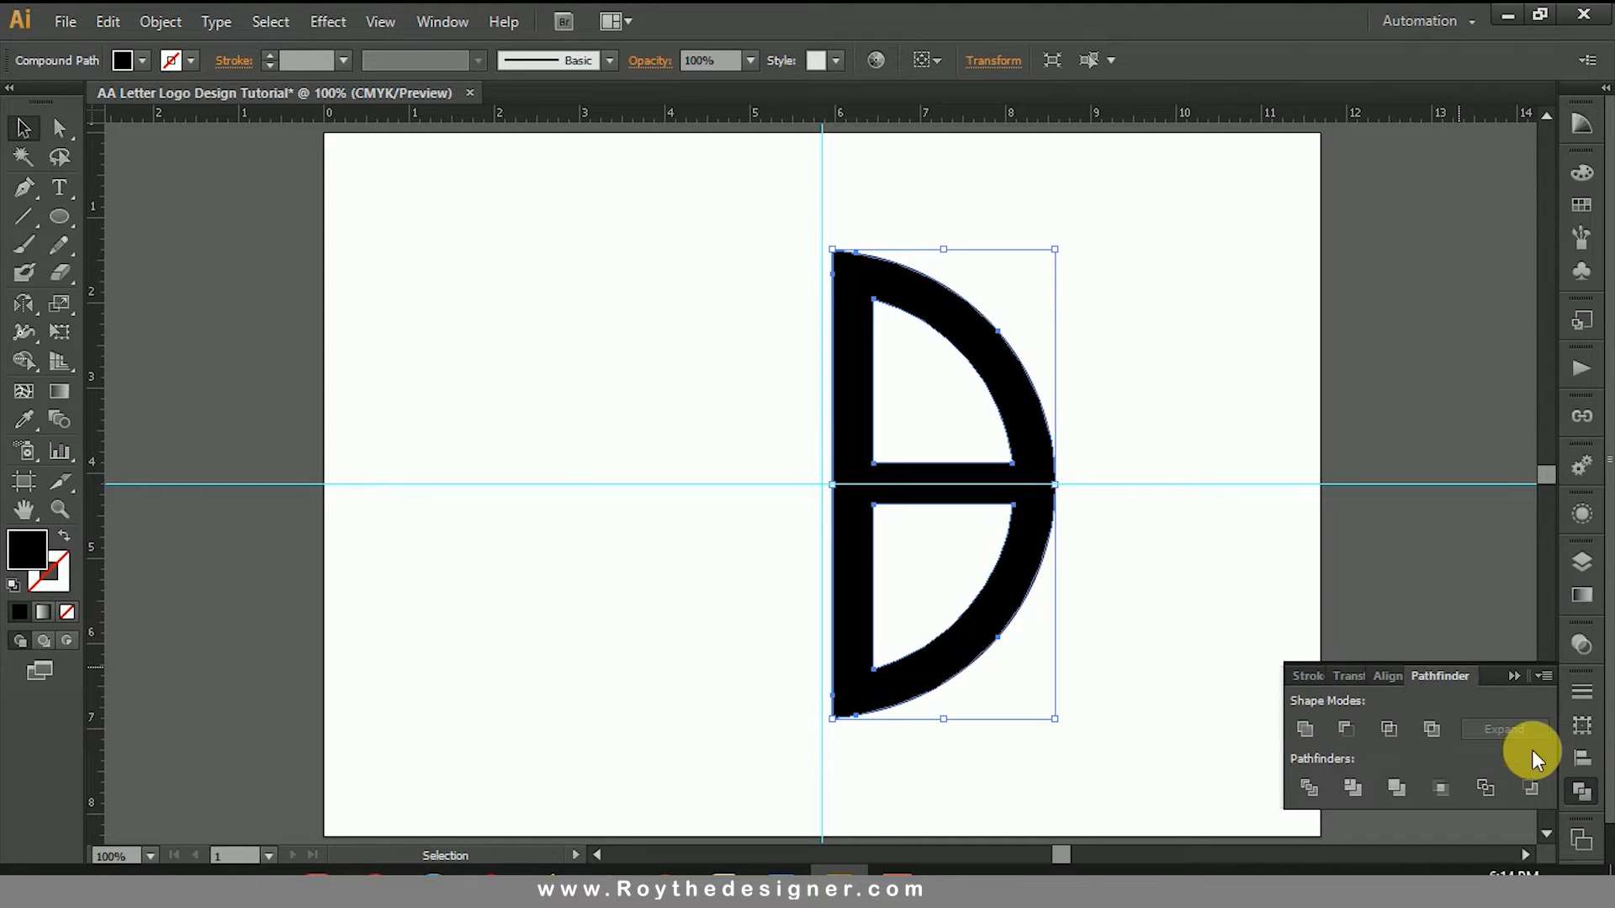
pyautogui.click(1592, 790)
pyautogui.click(1251, 543)
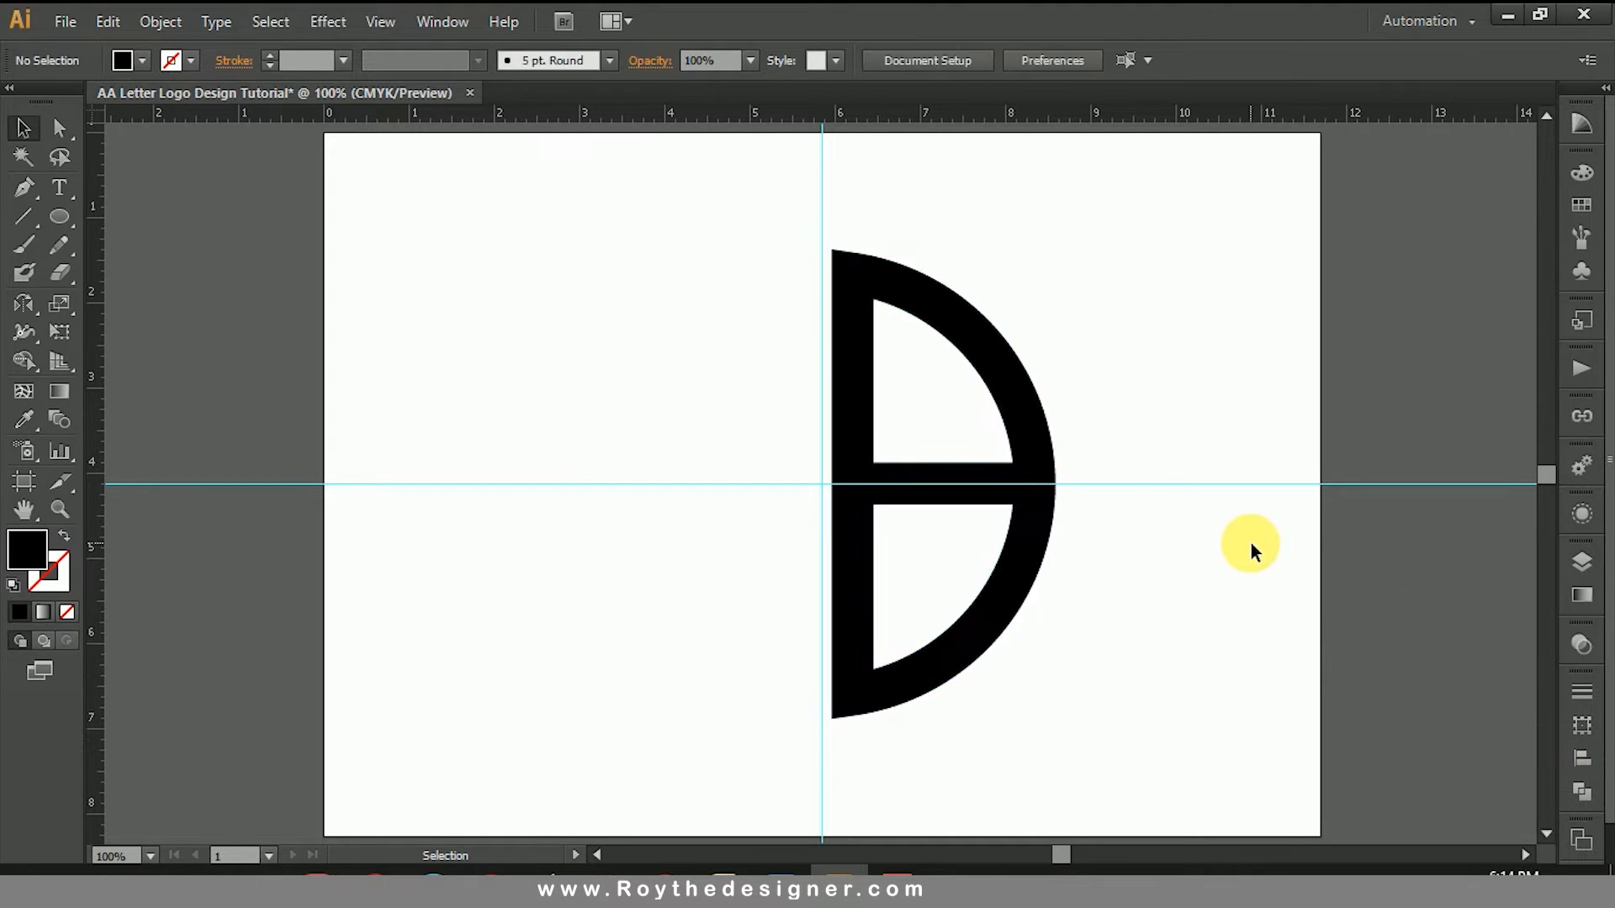
# Step: Draw a rectangle about 0.5 in wide and 1.5 in tall over the stem's lower end, matching the stem's width
pyautogui.moveTo(721, 416); pyautogui.dragTo(1131, 802)
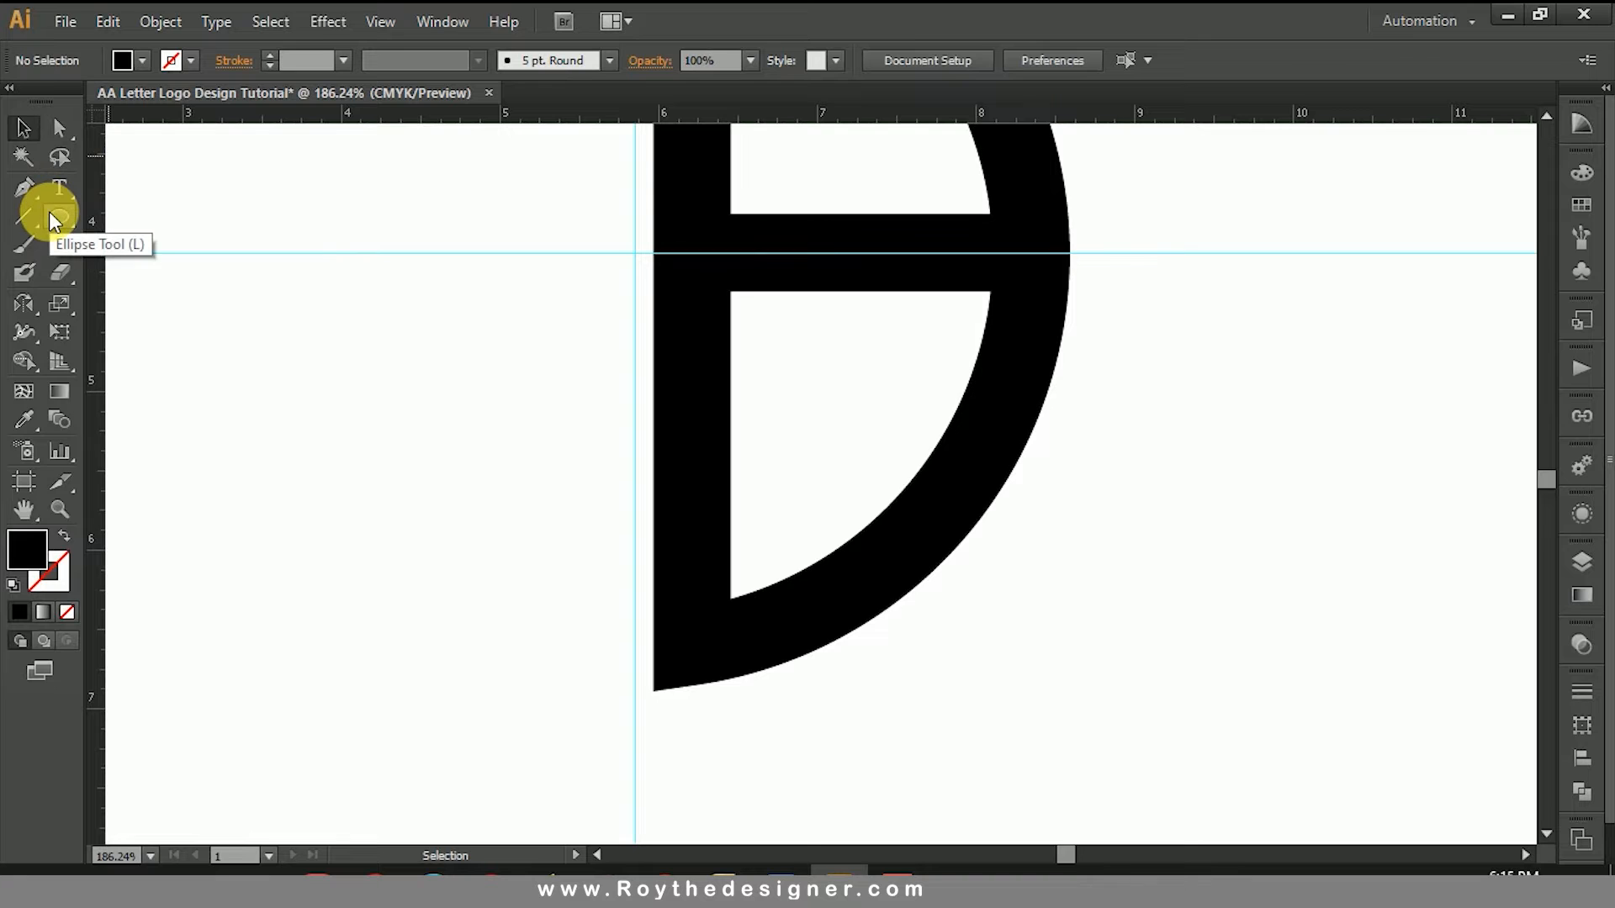
pyautogui.moveTo(52, 220); pyautogui.dragTo(116, 215)
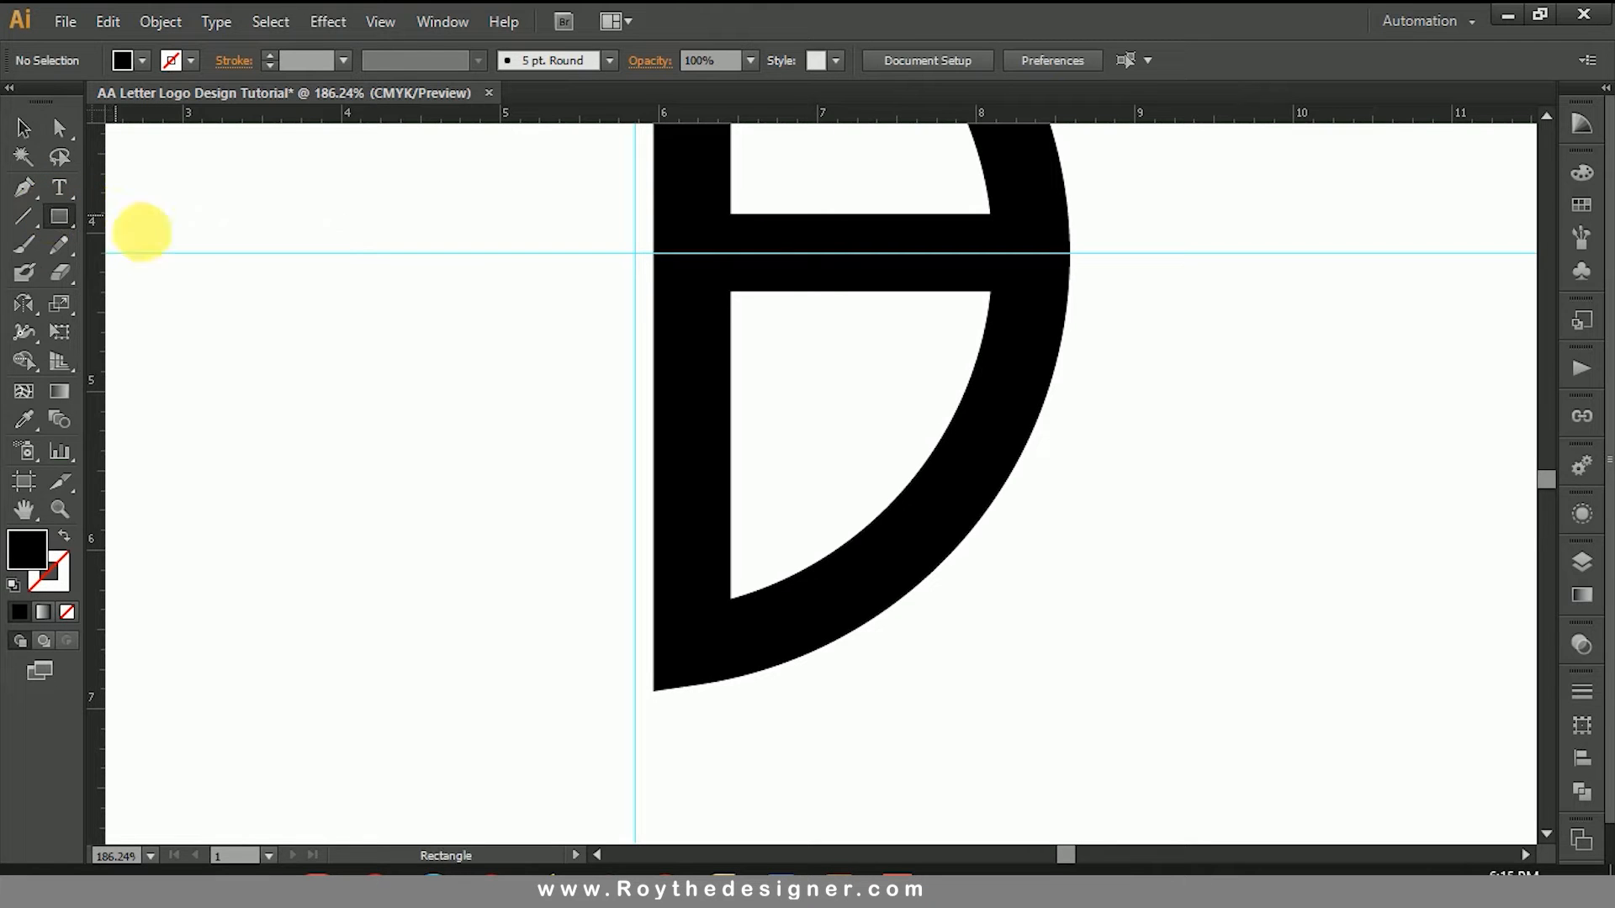
pyautogui.moveTo(654, 476); pyautogui.dragTo(732, 709)
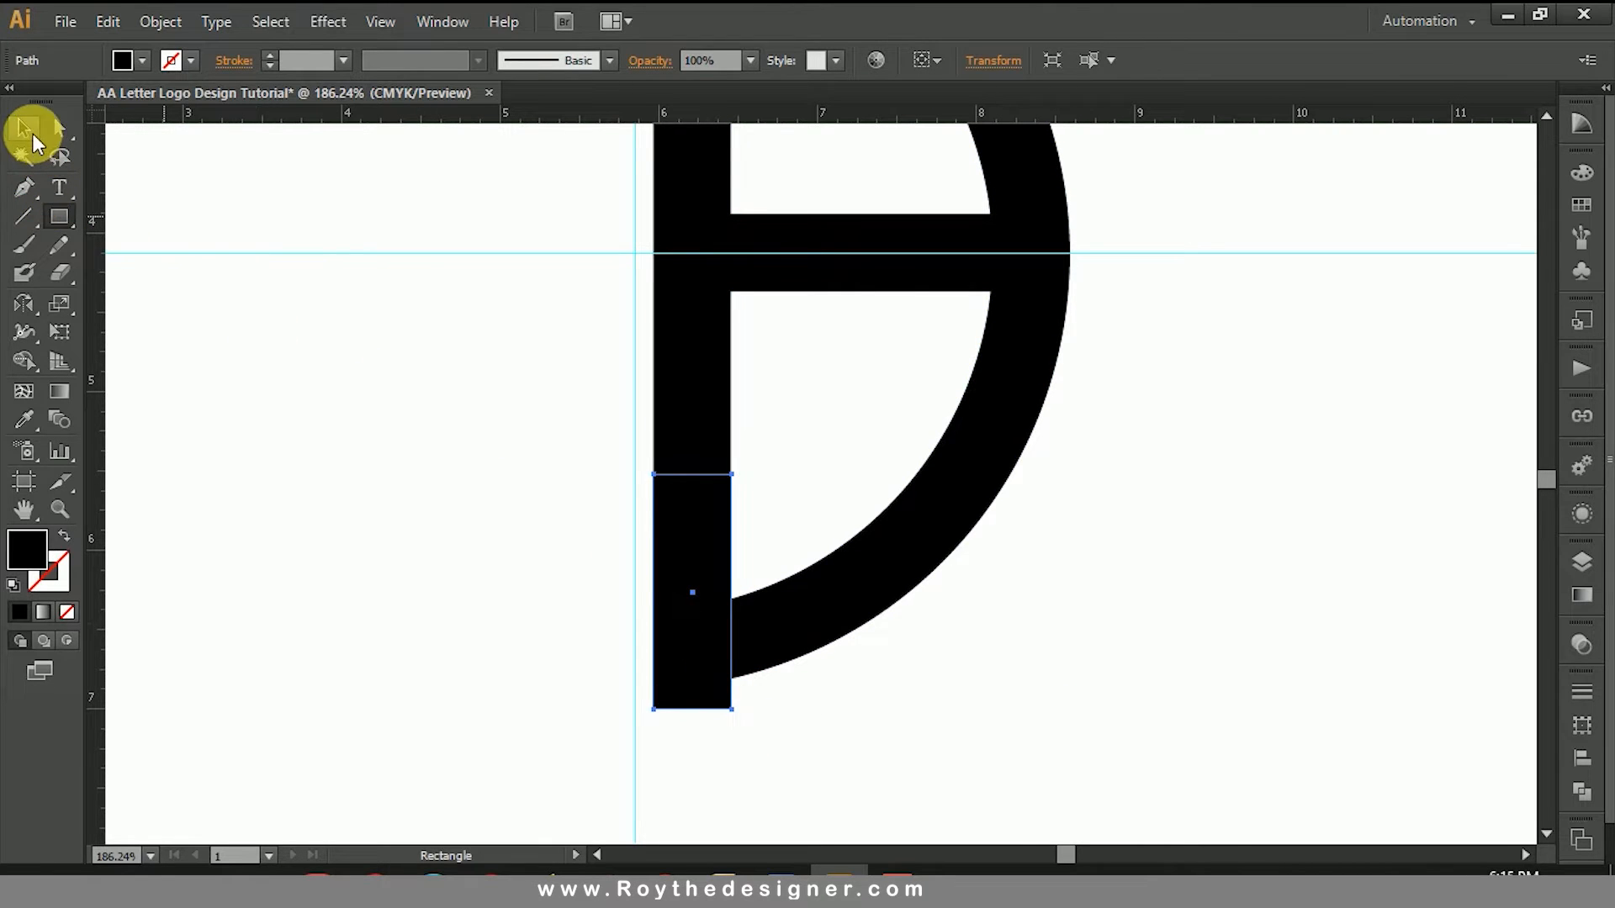
# Step: Move the rectangle across the start of the lower curve so its left edge sits flush against the stem's right edge
pyautogui.click(33, 133)
pyautogui.moveTo(685, 519); pyautogui.dragTo(781, 531)
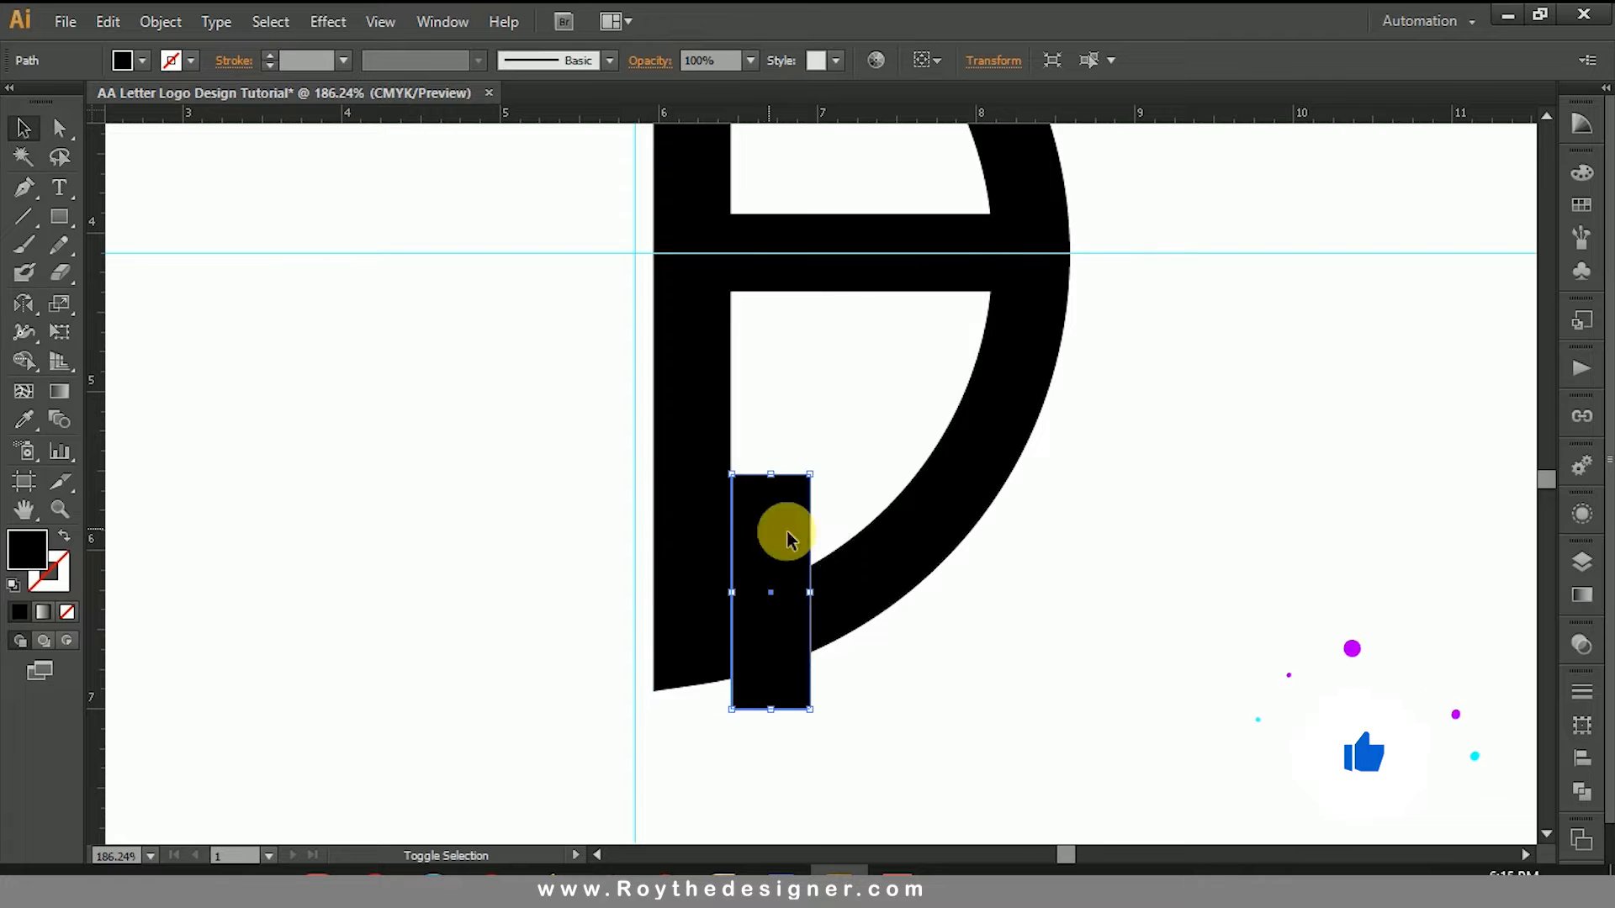
pyautogui.click(1016, 567)
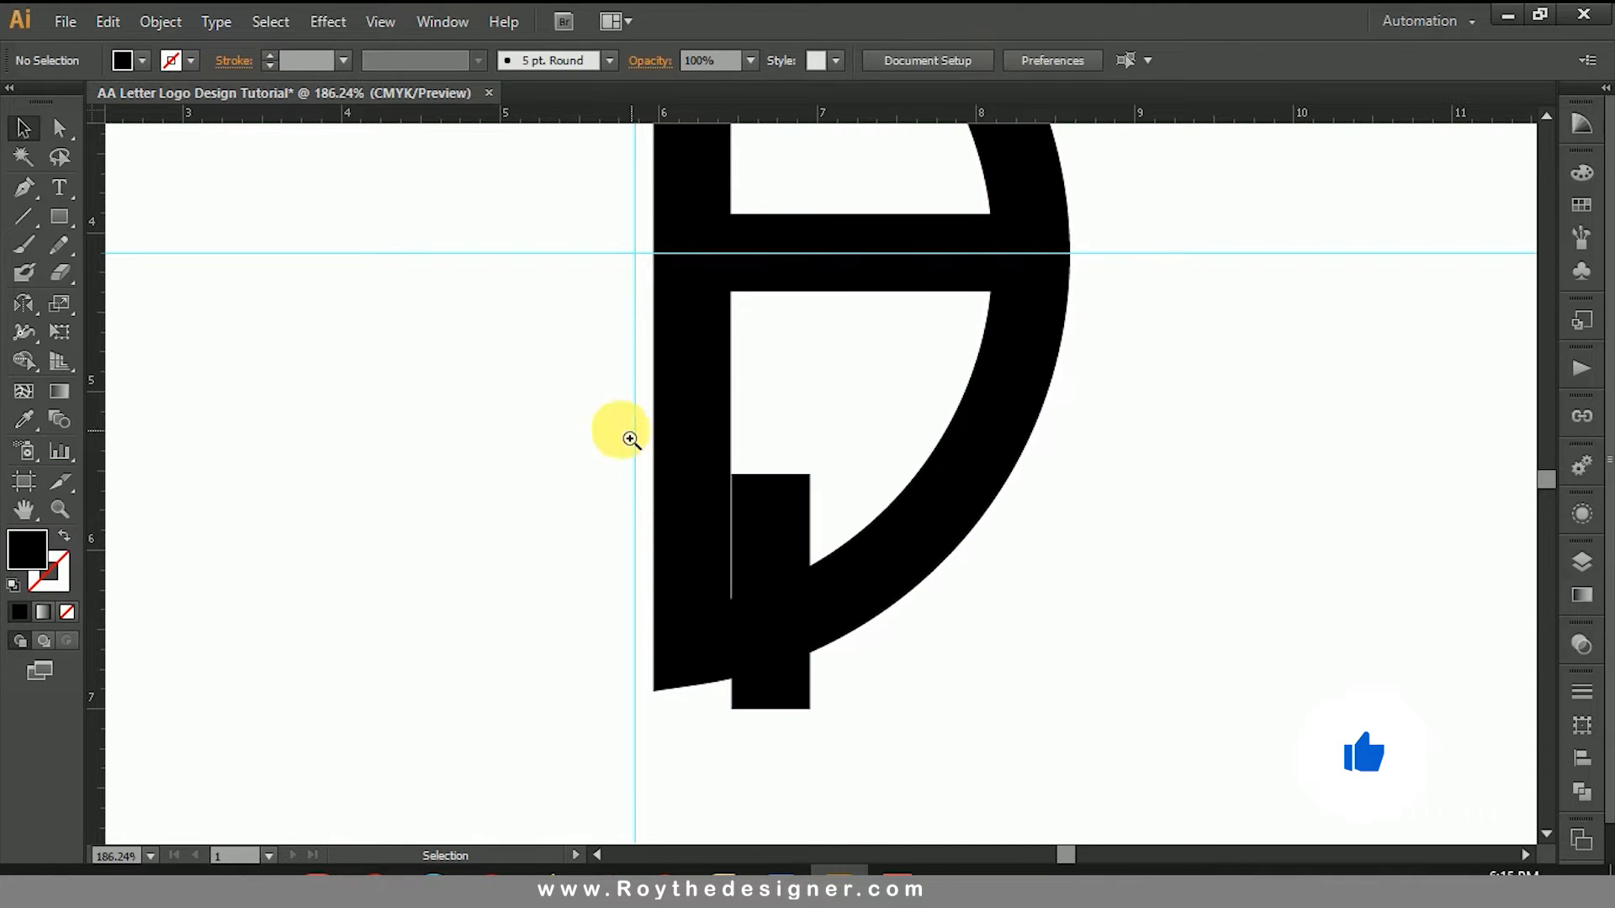
pyautogui.moveTo(623, 433); pyautogui.dragTo(937, 729)
pyautogui.moveTo(558, 364); pyautogui.dragTo(875, 665)
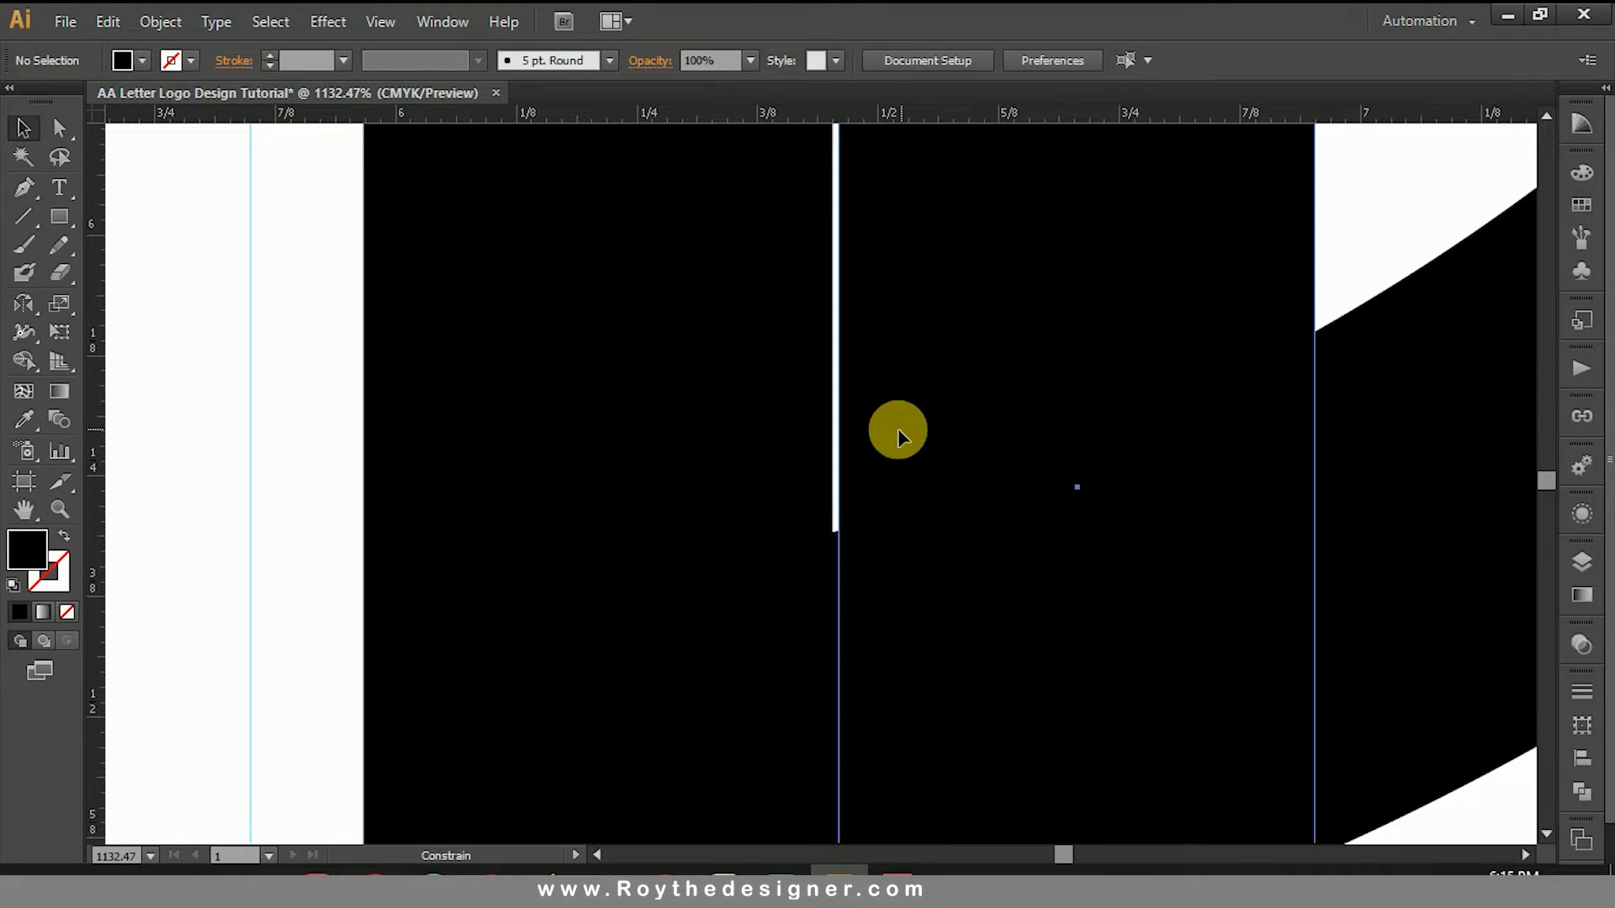
pyautogui.click(895, 427)
pyautogui.press('z')
pyautogui.keyDown('alt'); pyautogui.click(752, 458); pyautogui.keyUp('alt')
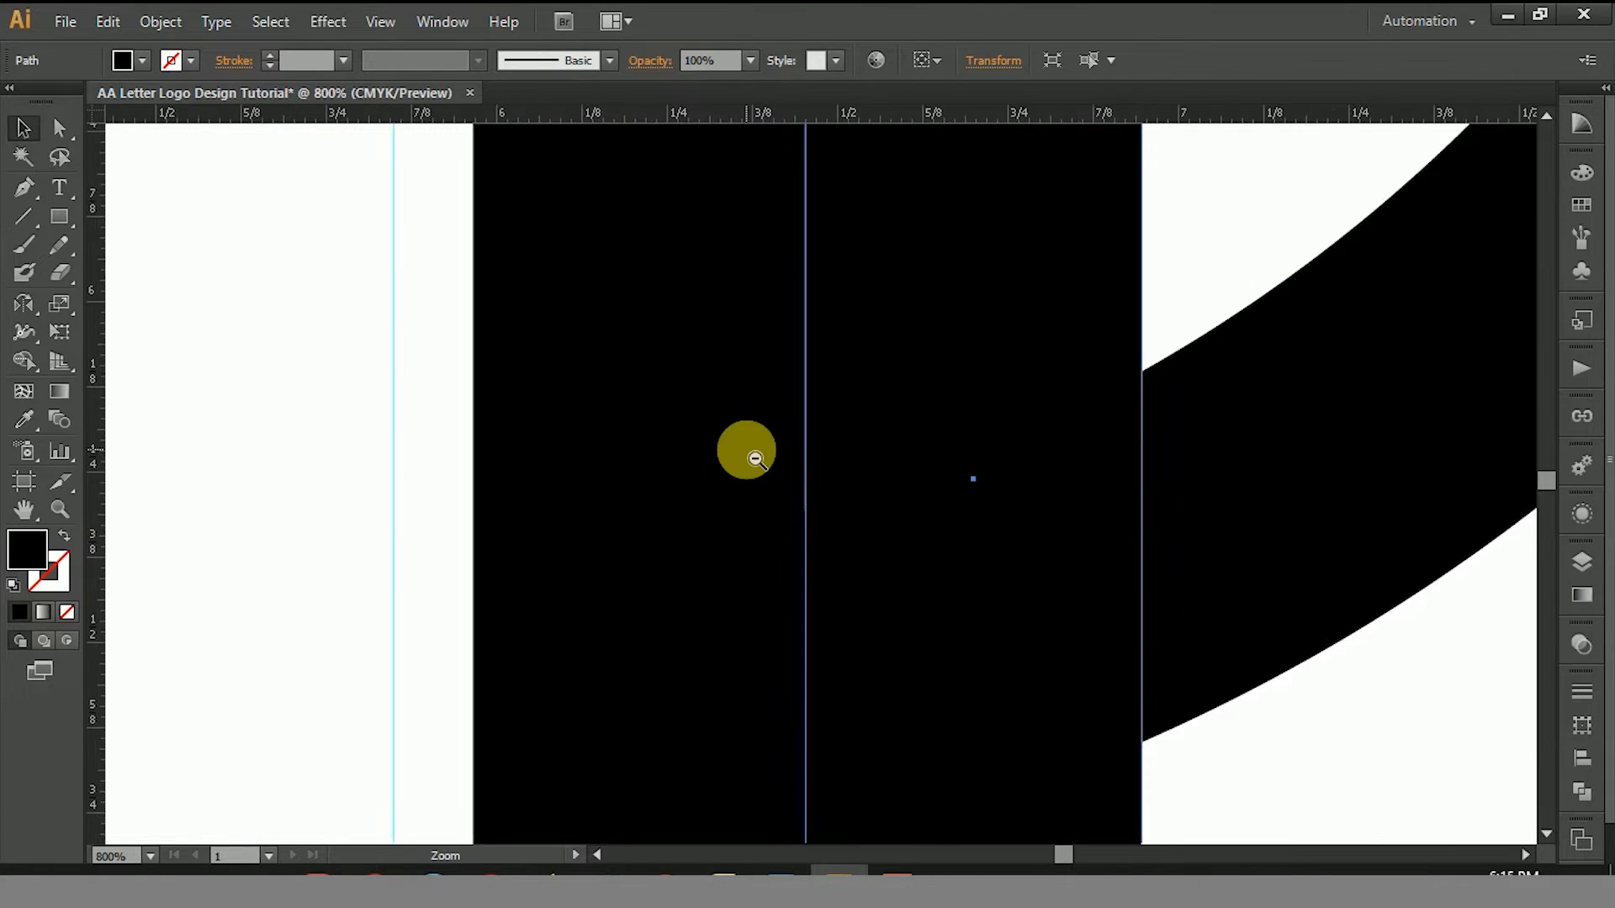
pyautogui.keyDown('alt'); pyautogui.click(755, 459); pyautogui.keyUp('alt')
pyautogui.press('v')
# Step: Select the letter shape and the rectangle, and cut the rectangle's area out of the lower curve with Shape Builder to leave a gap
pyautogui.moveTo(1149, 648); pyautogui.dragTo(857, 539)
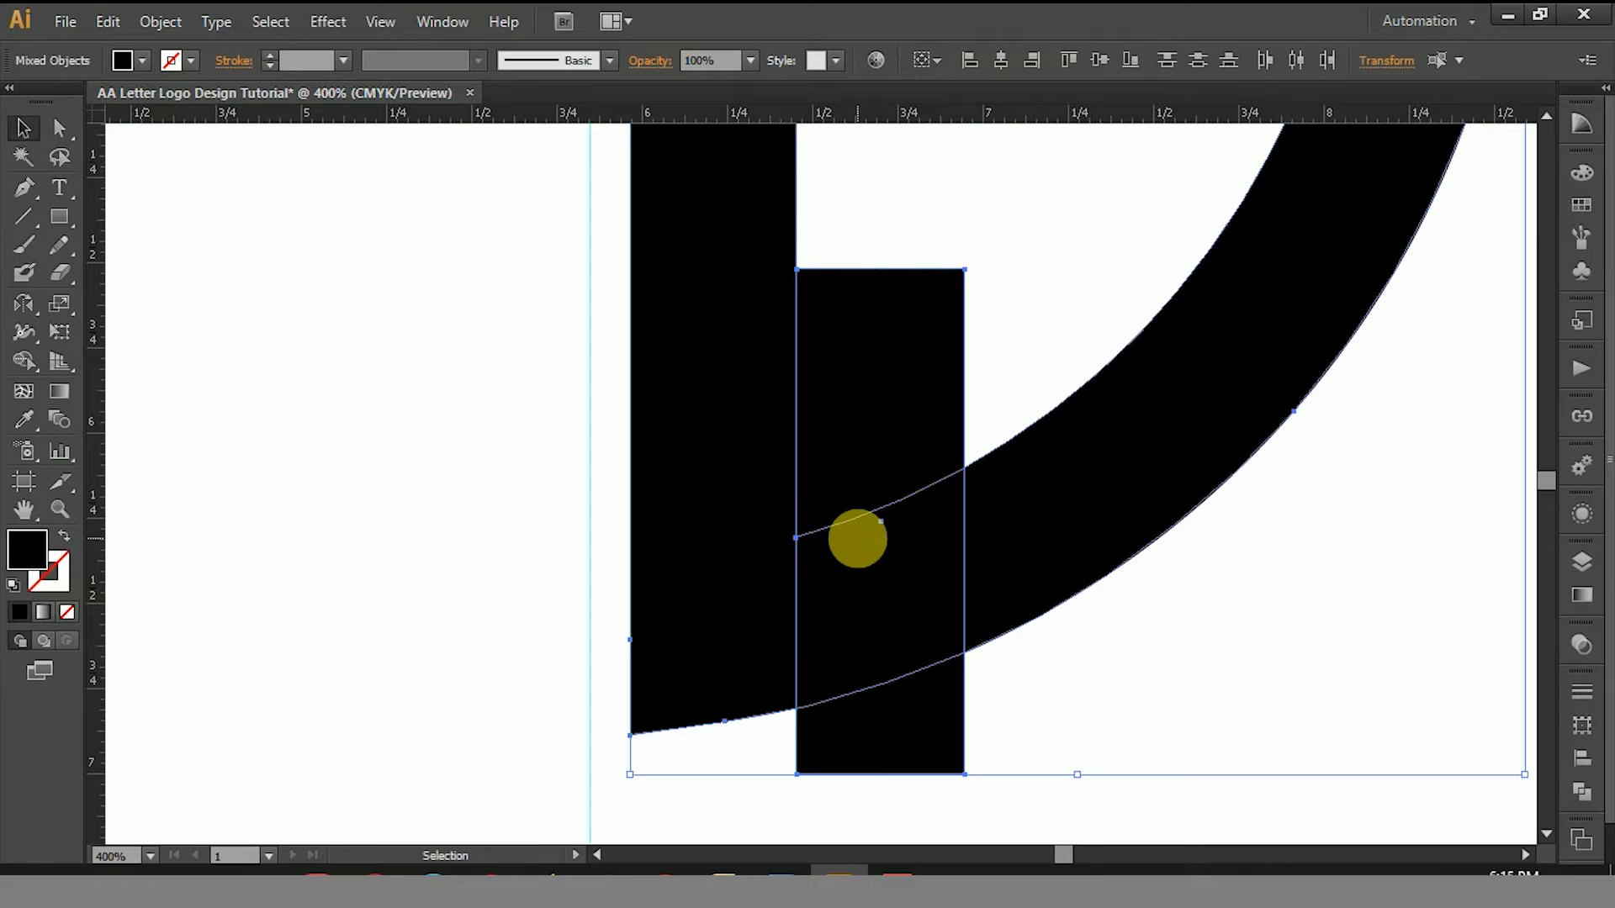
pyautogui.press('z')
pyautogui.keyDown('alt'); pyautogui.click(831, 472); pyautogui.keyUp('alt')
pyautogui.keyDown('alt'); pyautogui.click(865, 448); pyautogui.keyUp('alt')
pyautogui.press('v')
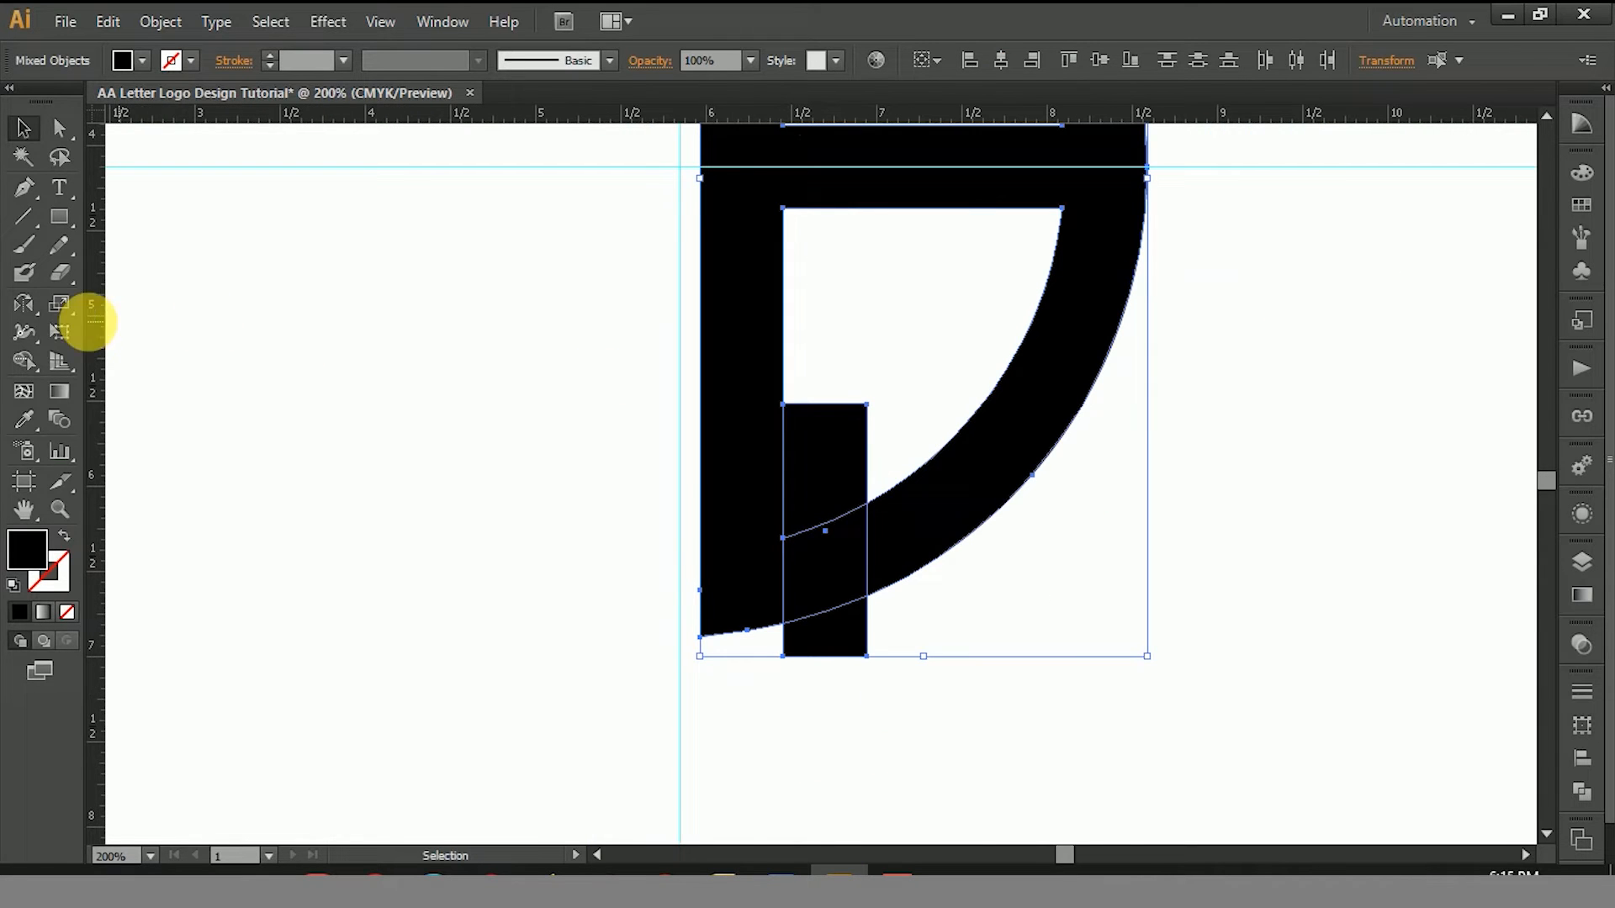
pyautogui.click(23, 361)
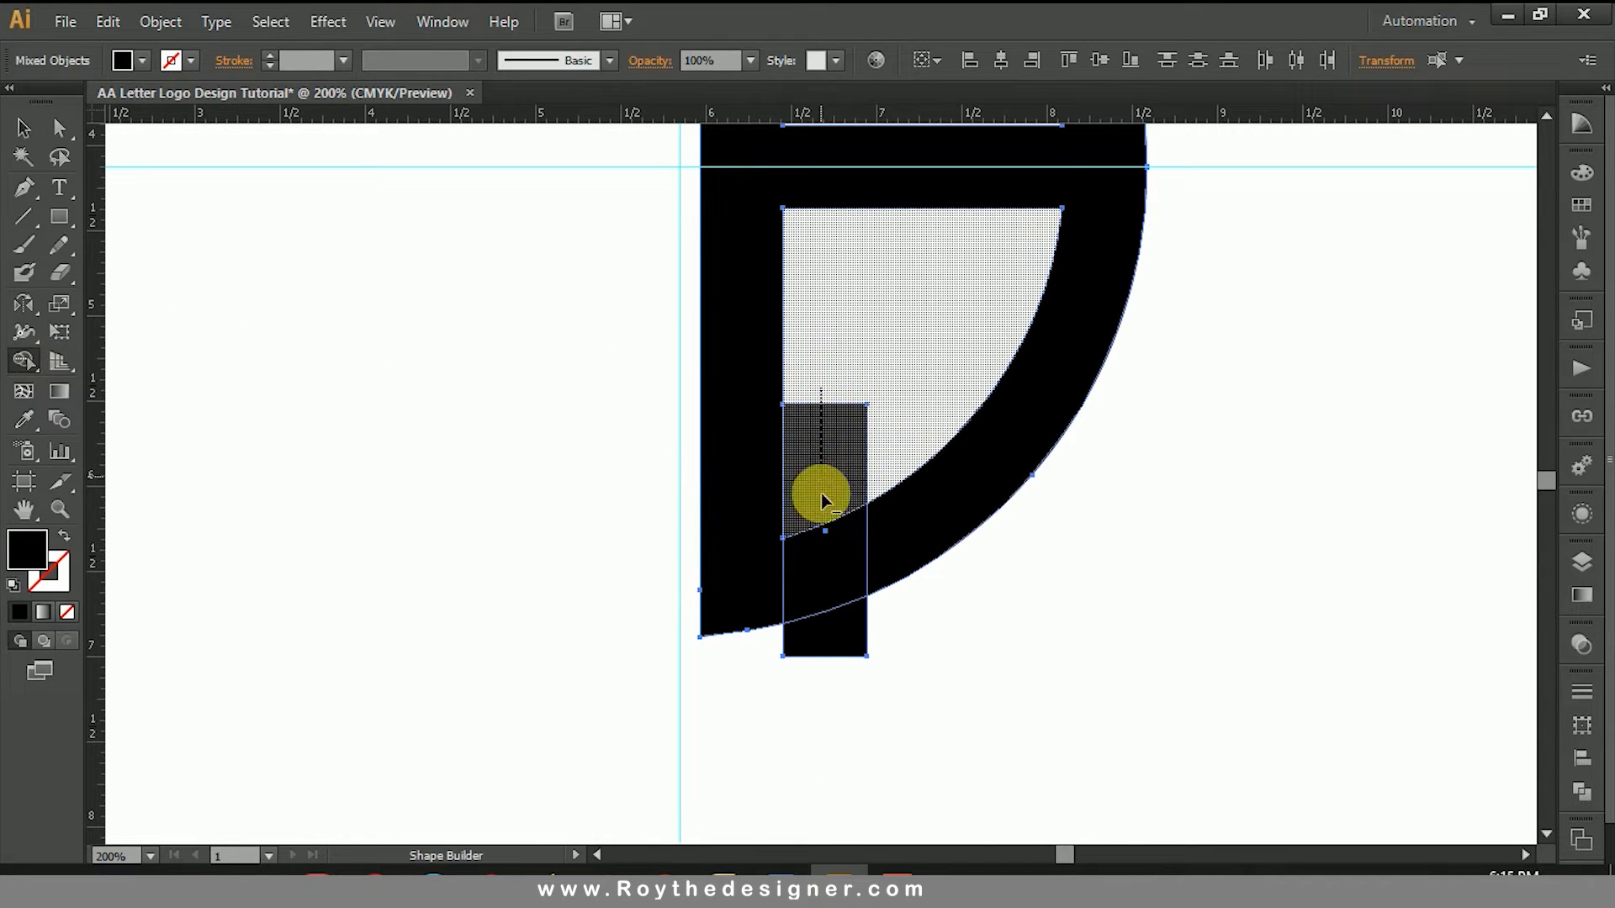
pyautogui.moveTo(817, 667); pyautogui.dragTo(819, 663)
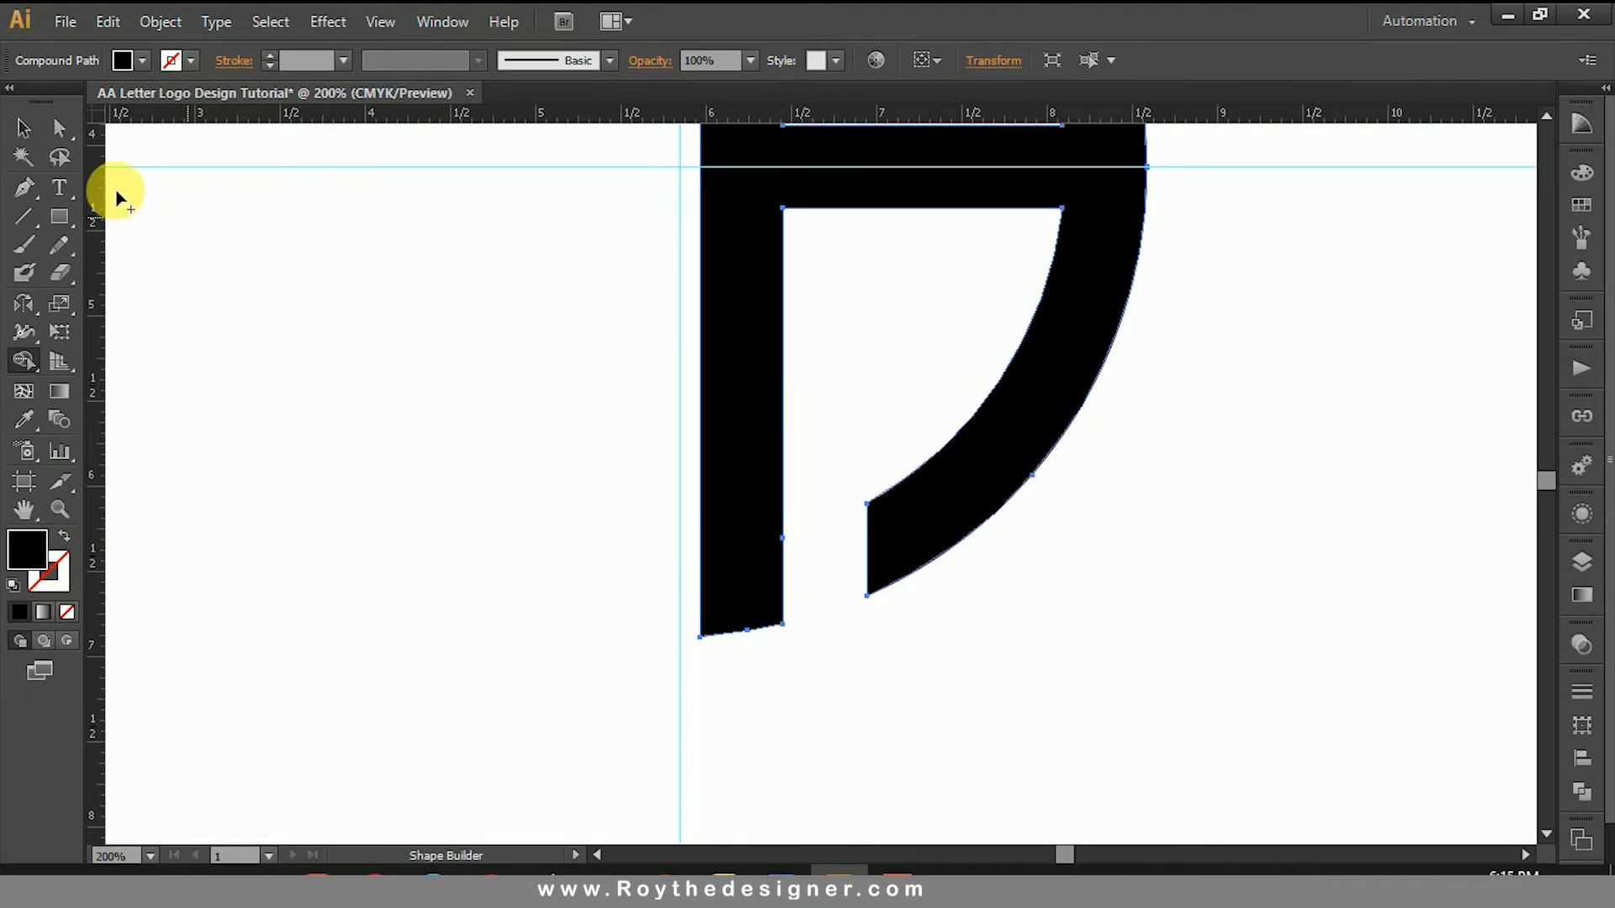
pyautogui.click(24, 127)
# Step: Select the finished letter A shape, copy it and paste the copy in front
pyautogui.click(849, 459)
pyautogui.hotkey('ctrl', '-')
pyautogui.hotkey('ctrl', '-')
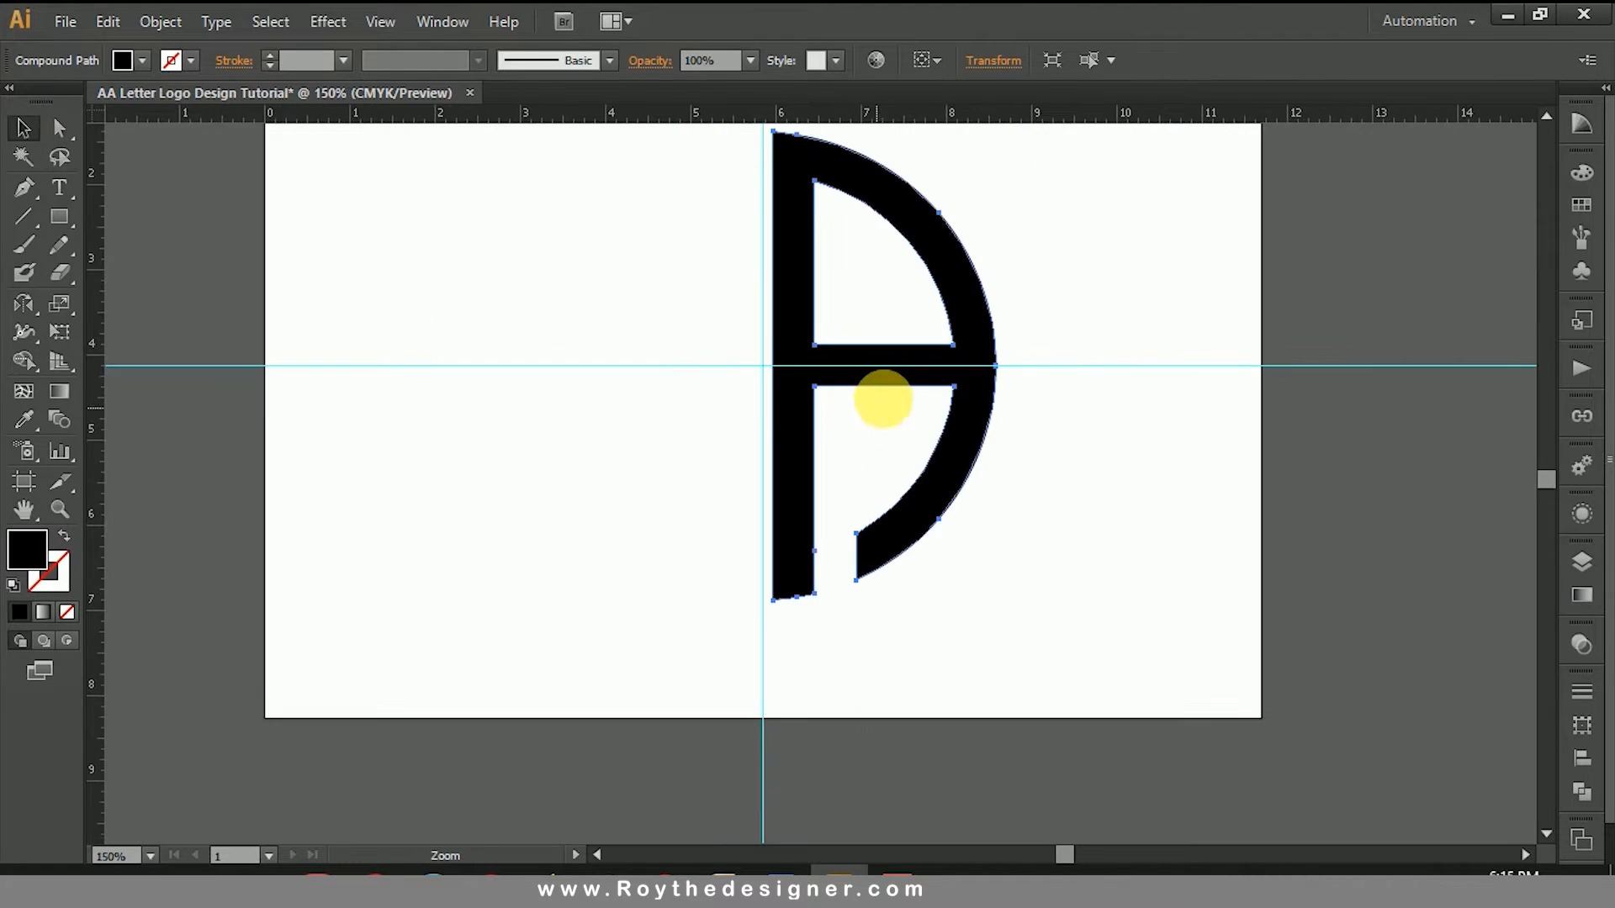
pyautogui.moveTo(1047, 271); pyautogui.dragTo(910, 361)
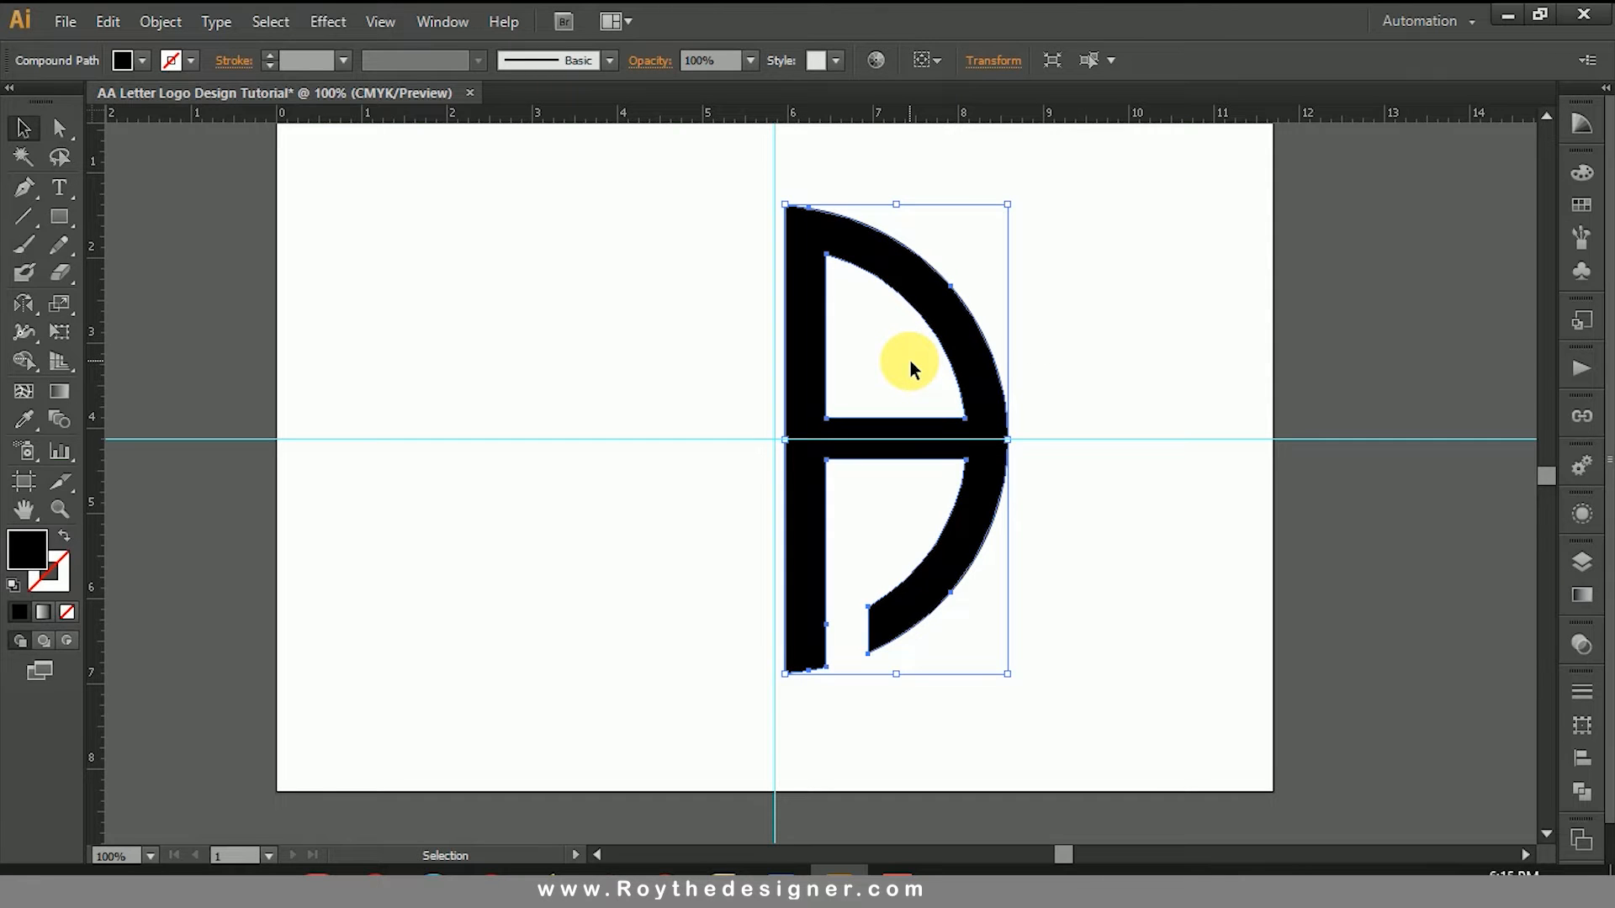
pyautogui.click(160, 22)
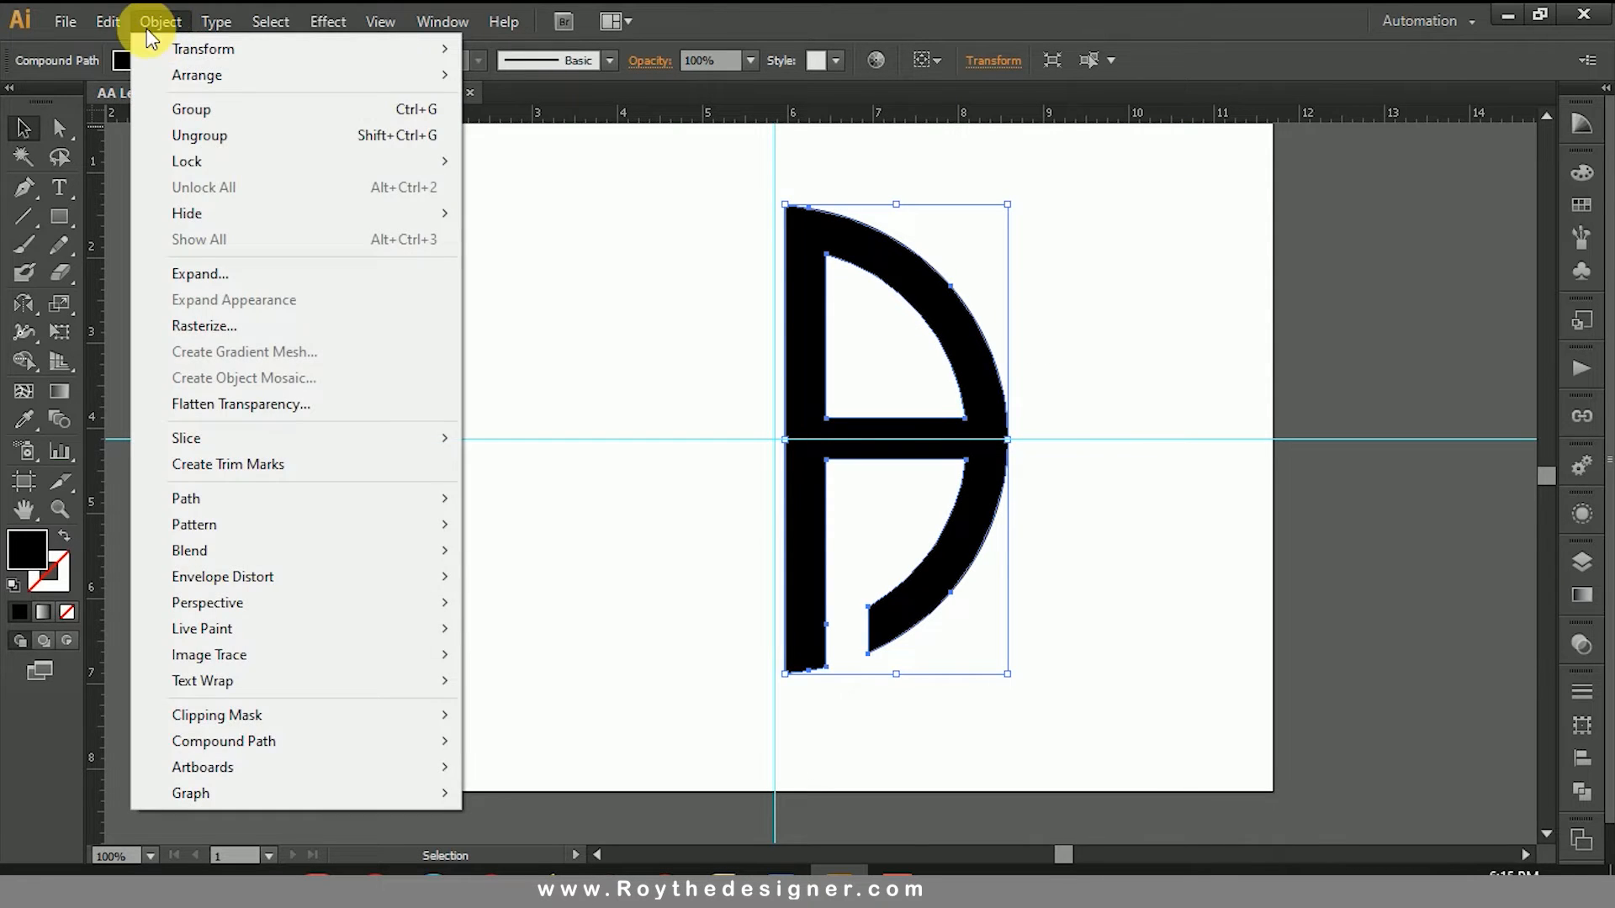
pyautogui.moveTo(108, 22)
pyautogui.click(144, 135)
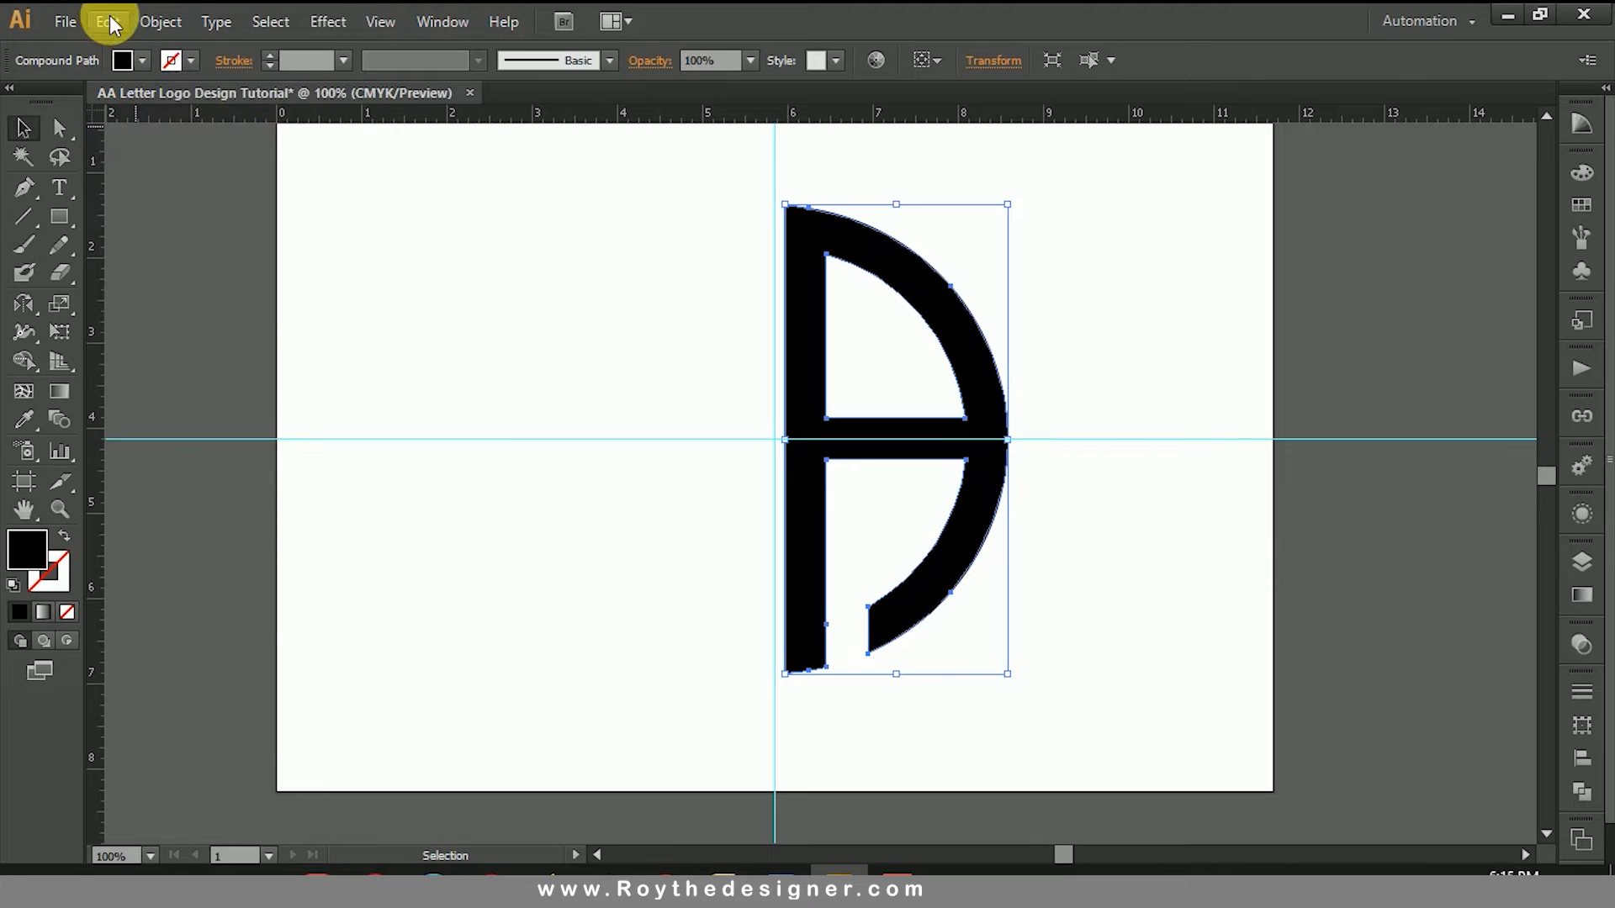
pyautogui.click(109, 17)
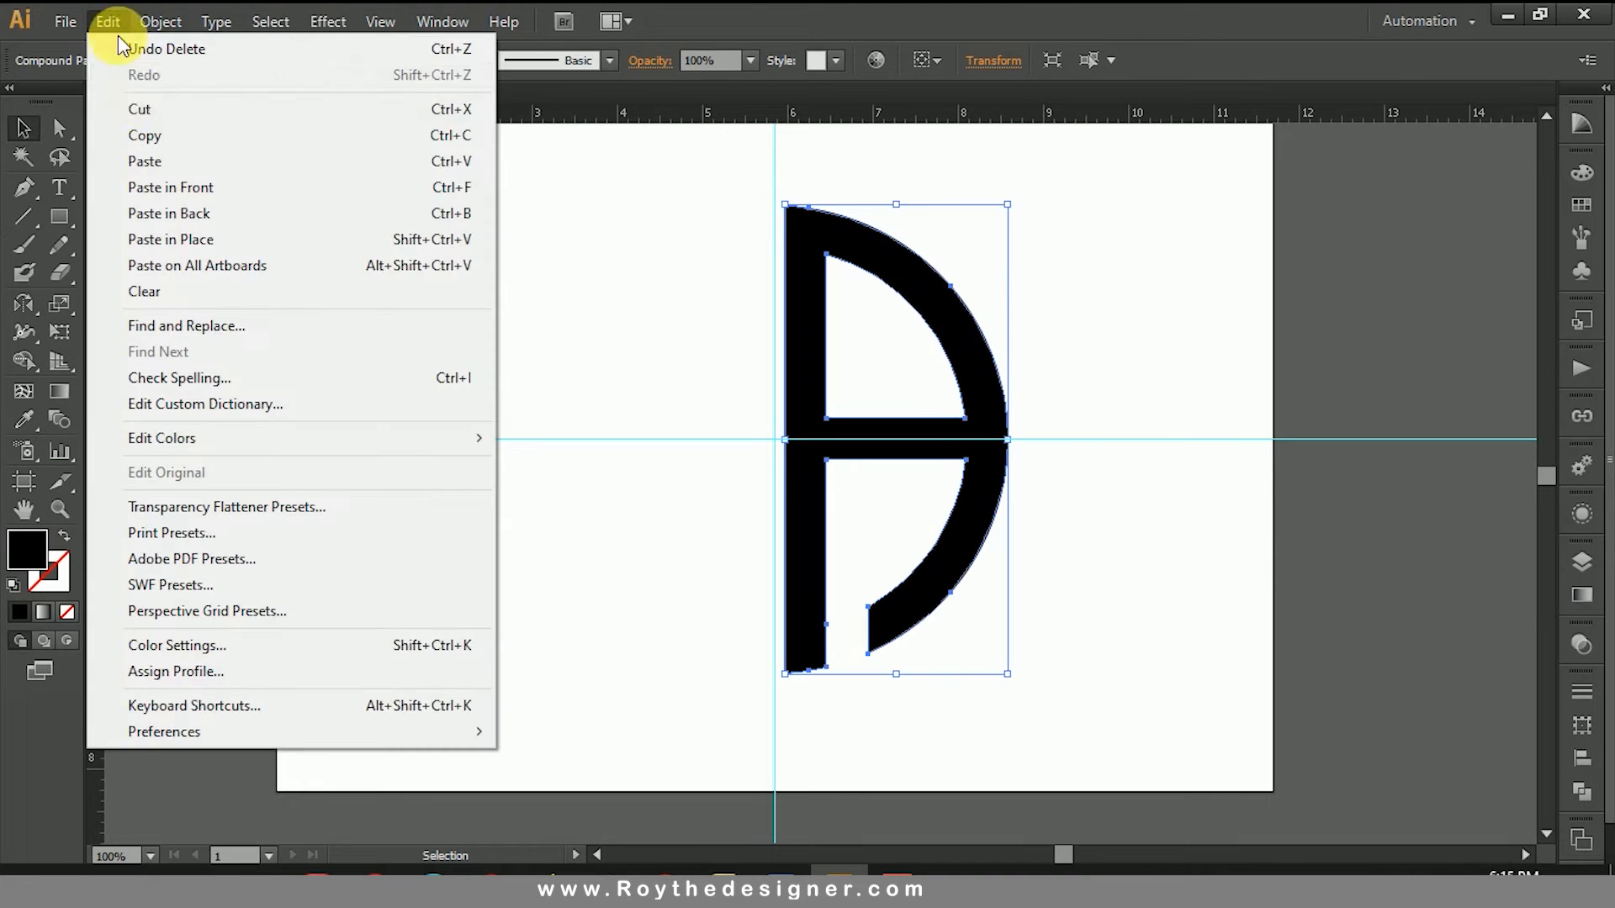
pyautogui.click(169, 195)
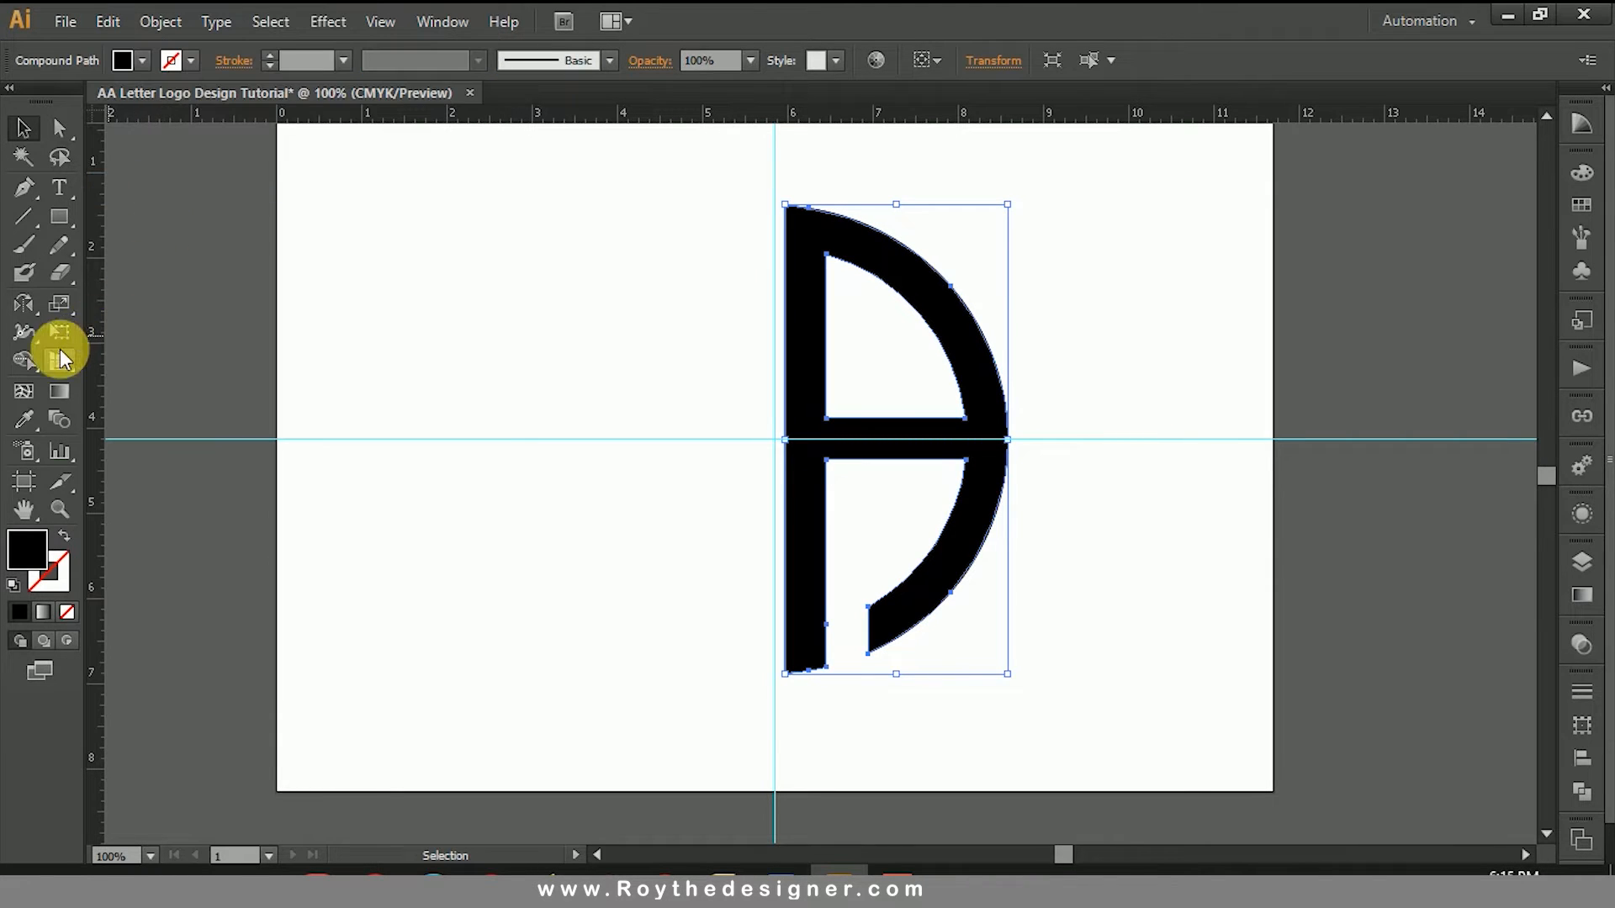
# Step: Reflect the pasted copy of the letter across the vertical axis at 90°
pyautogui.click(23, 304)
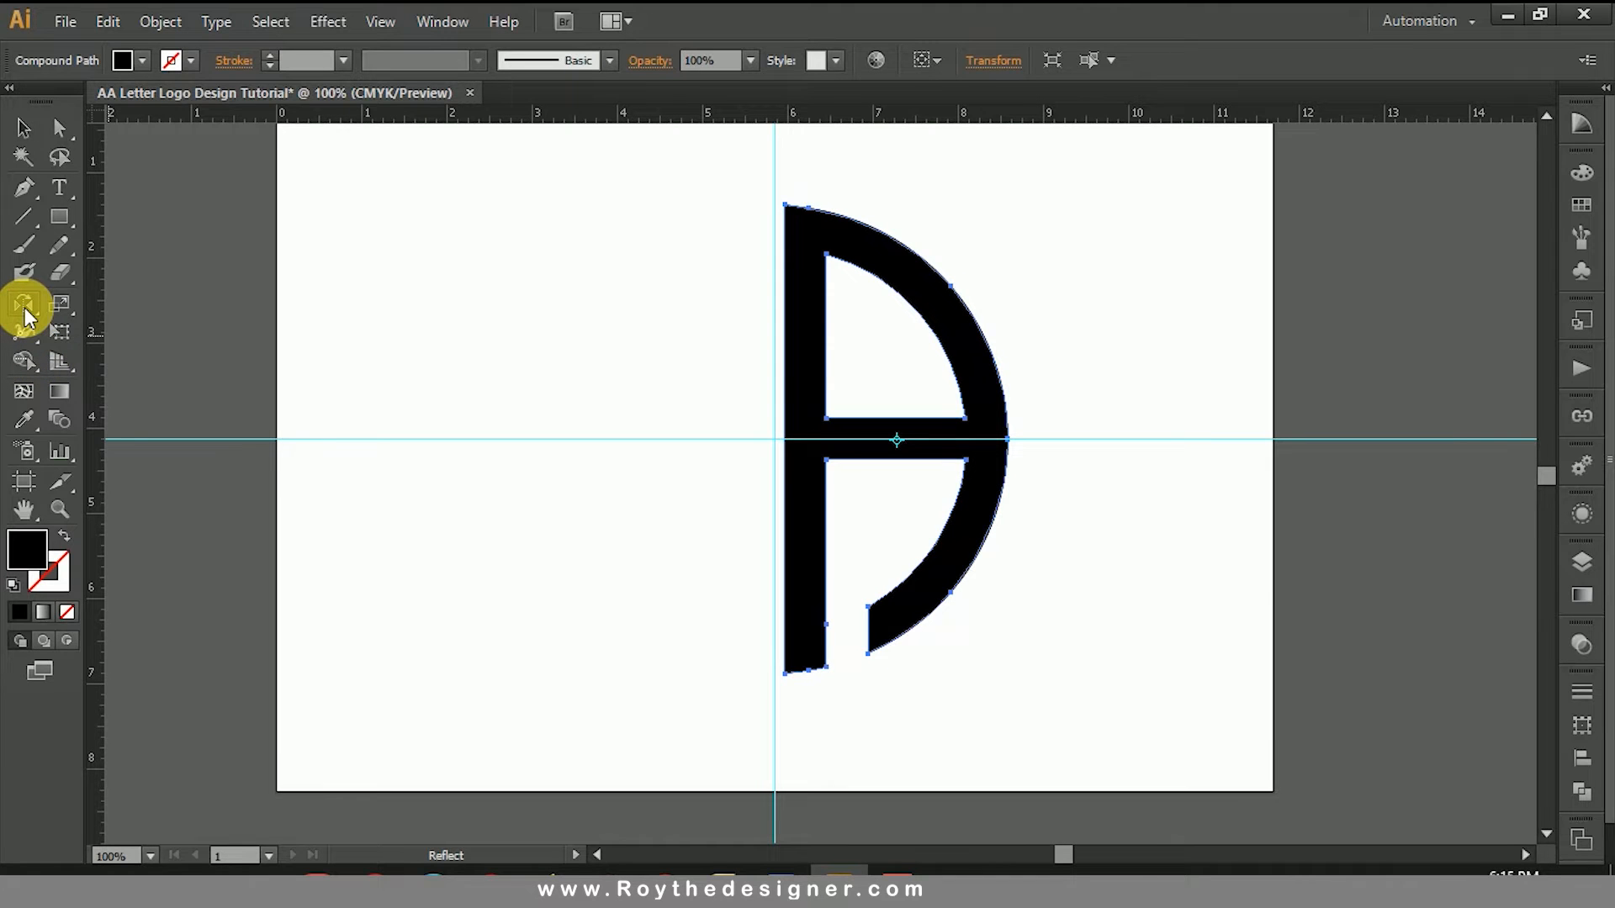
pyautogui.doubleClick(24, 307)
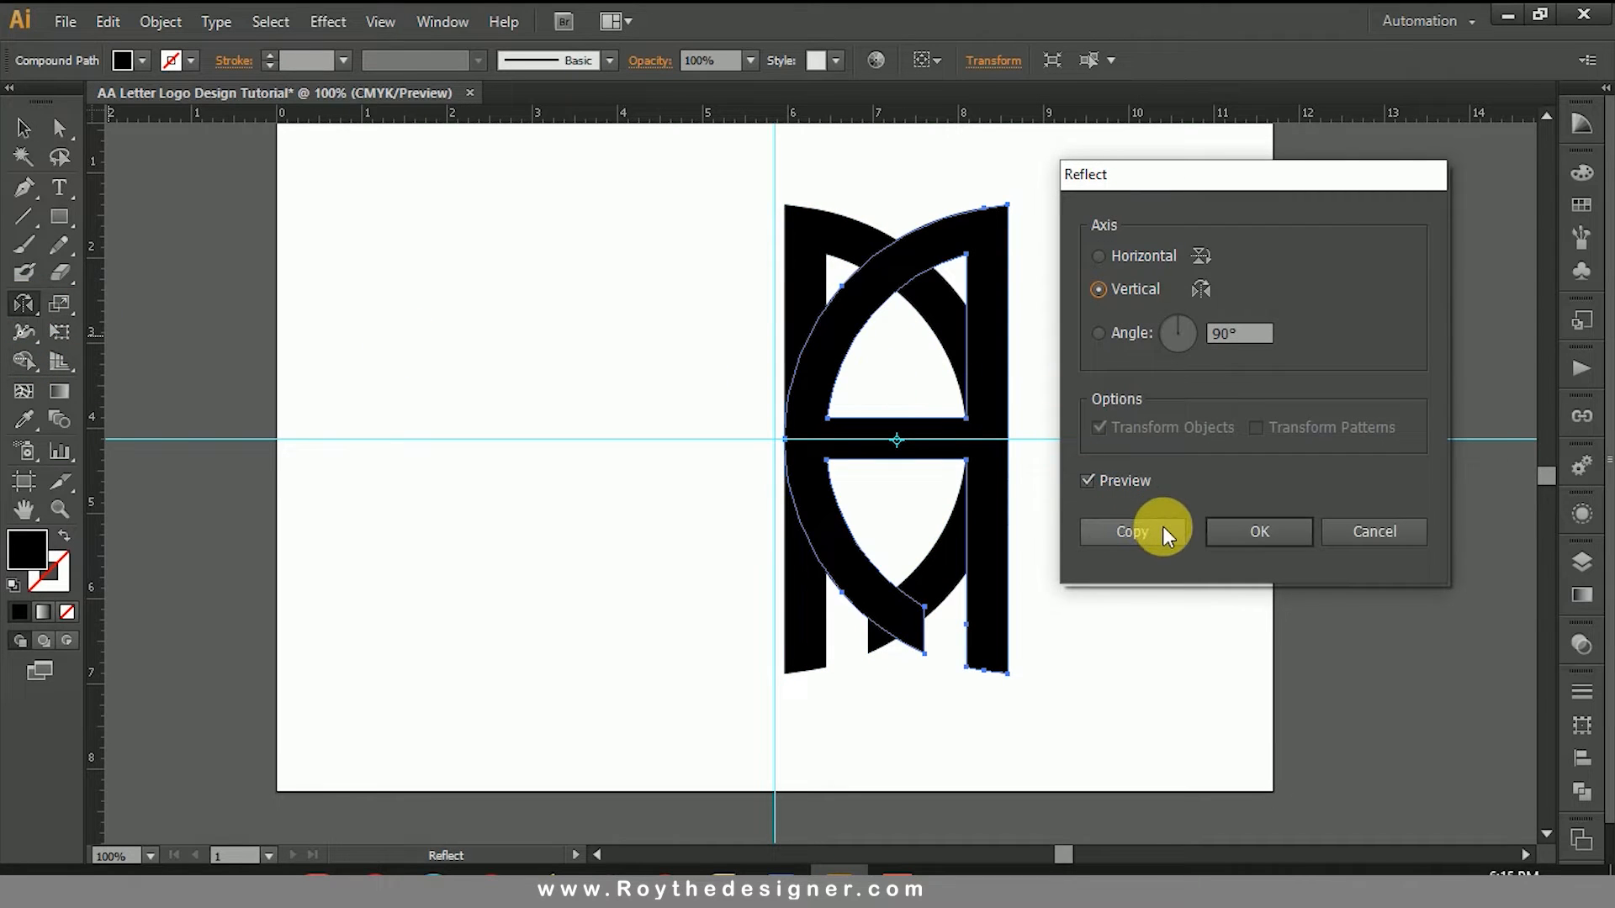
pyautogui.click(1253, 528)
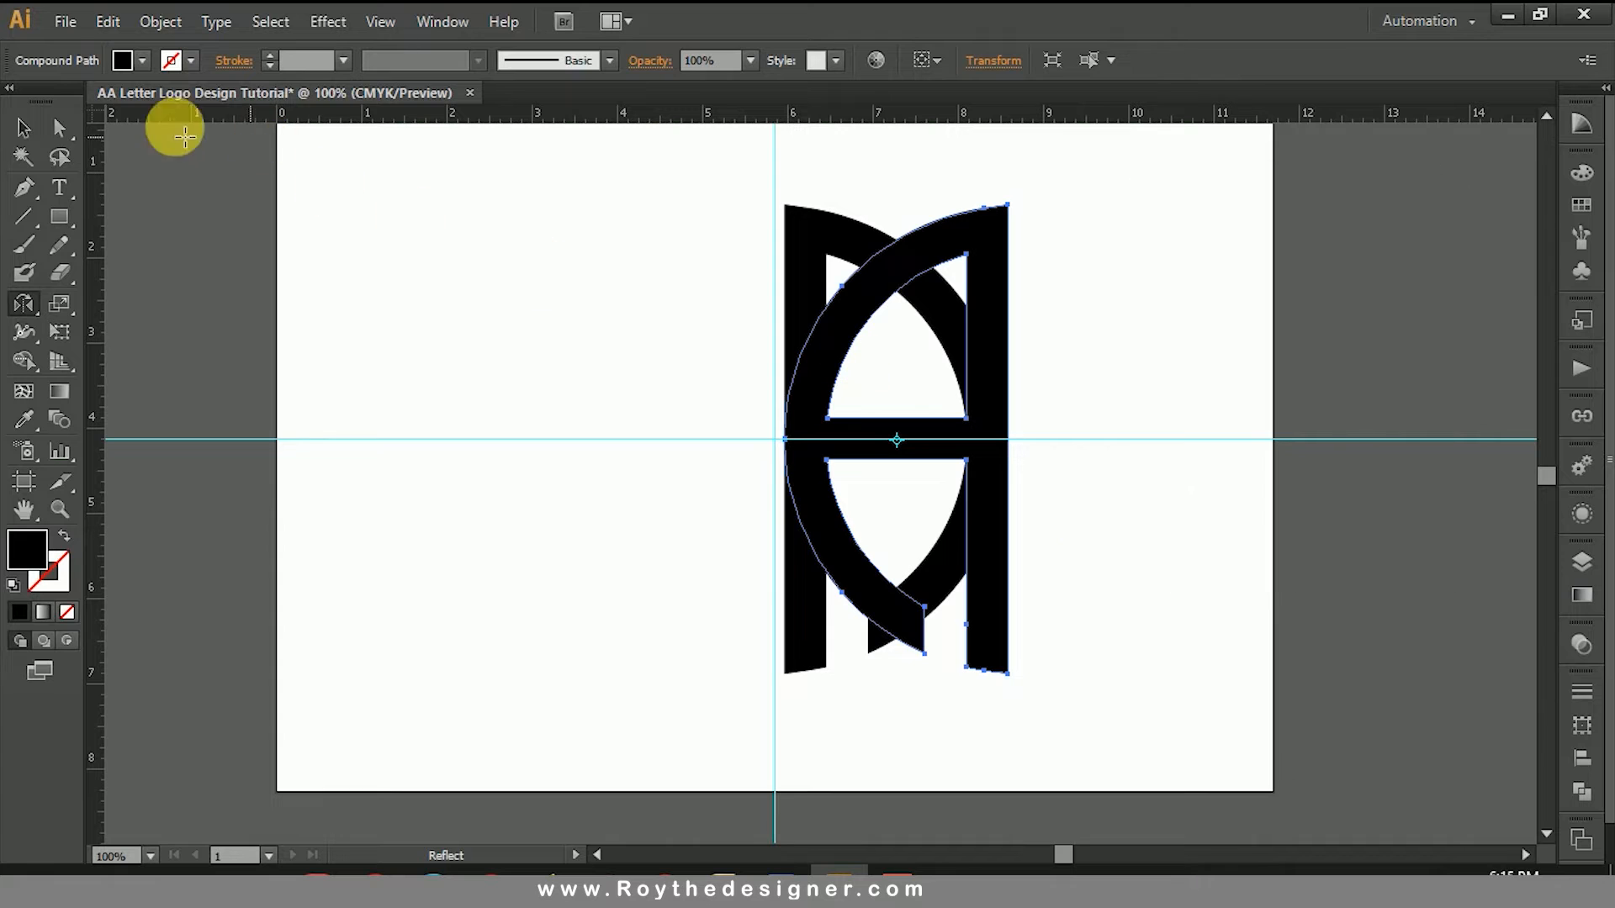
# Step: Move the reflected letter to the other side of the original, back to back with a narrow gap, and hide the guides
pyautogui.click(23, 128)
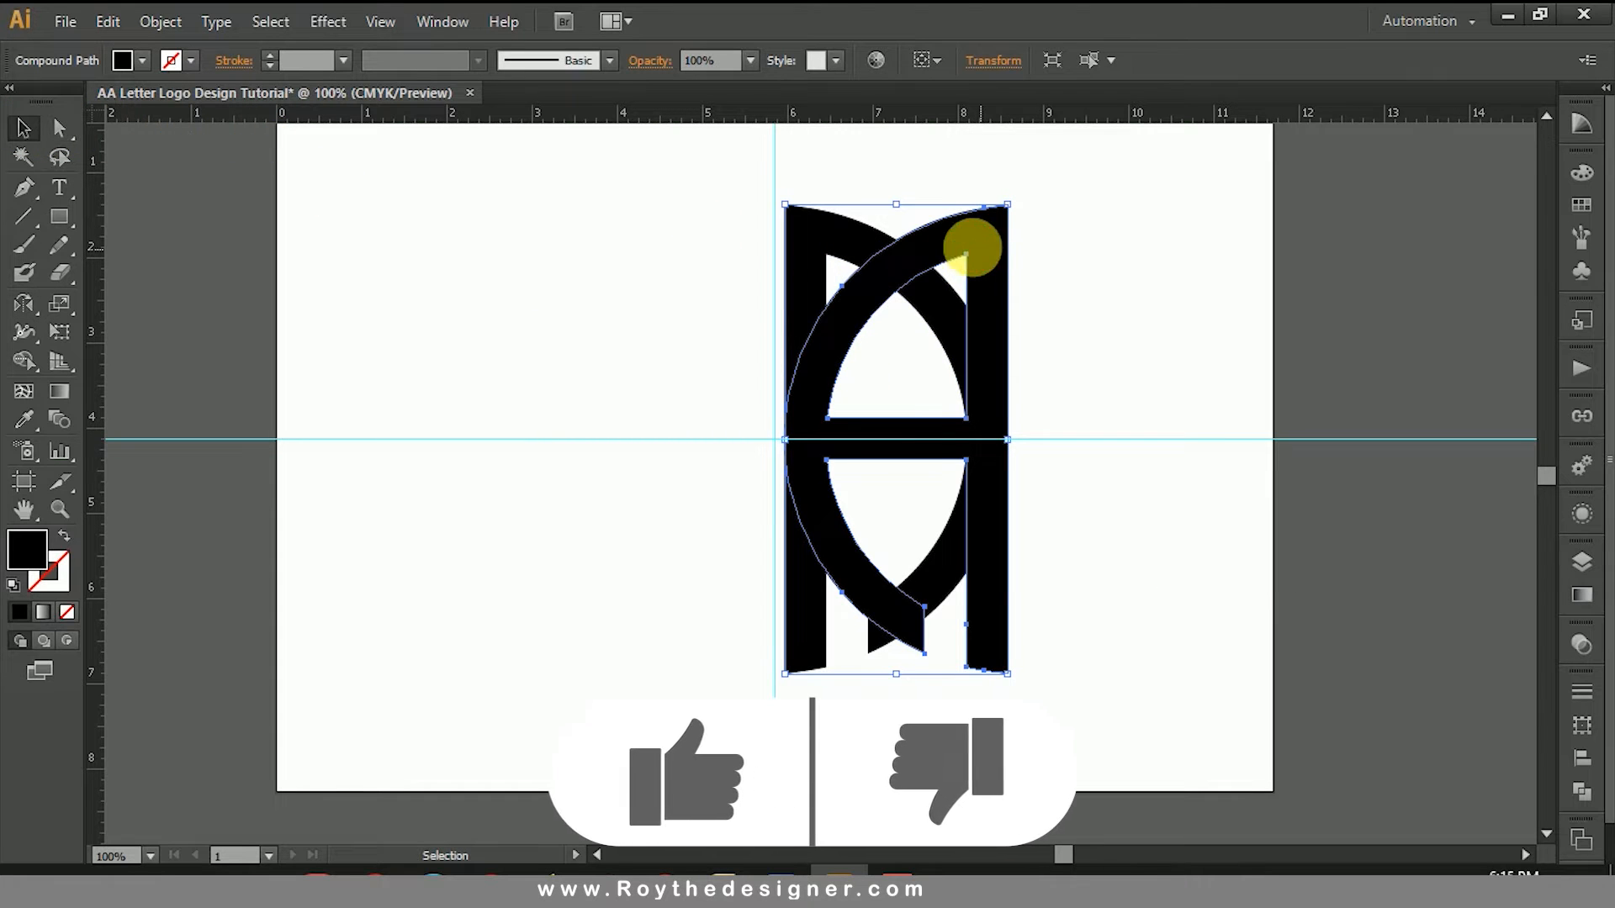
pyautogui.moveTo(975, 252); pyautogui.dragTo(755, 270)
pyautogui.click(1142, 315)
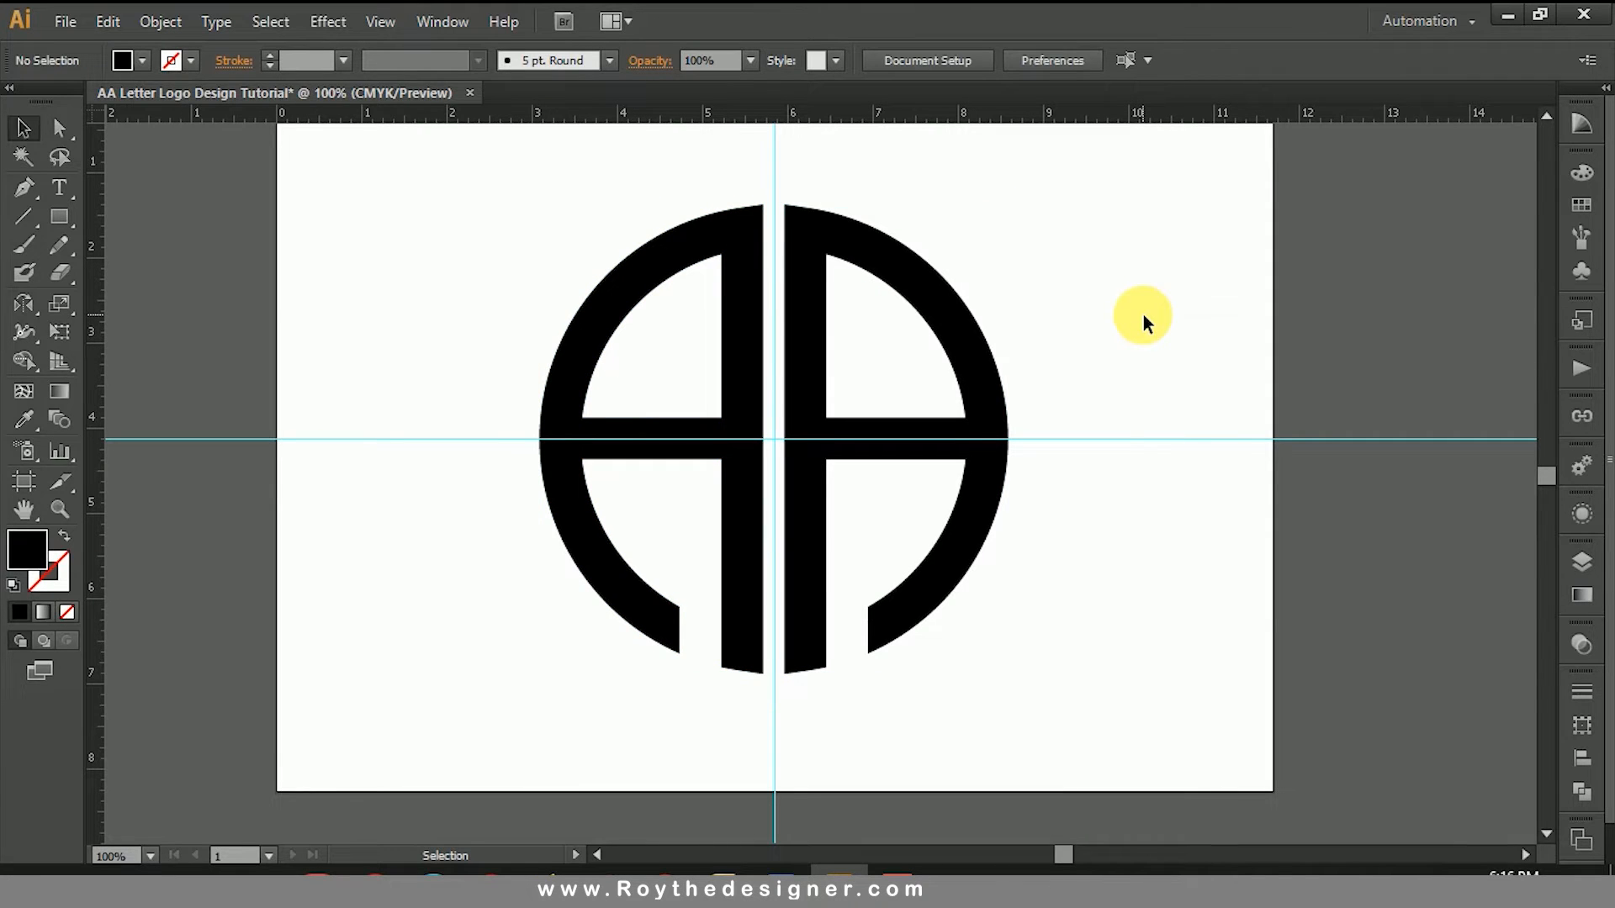
pyautogui.rightClick(1146, 316)
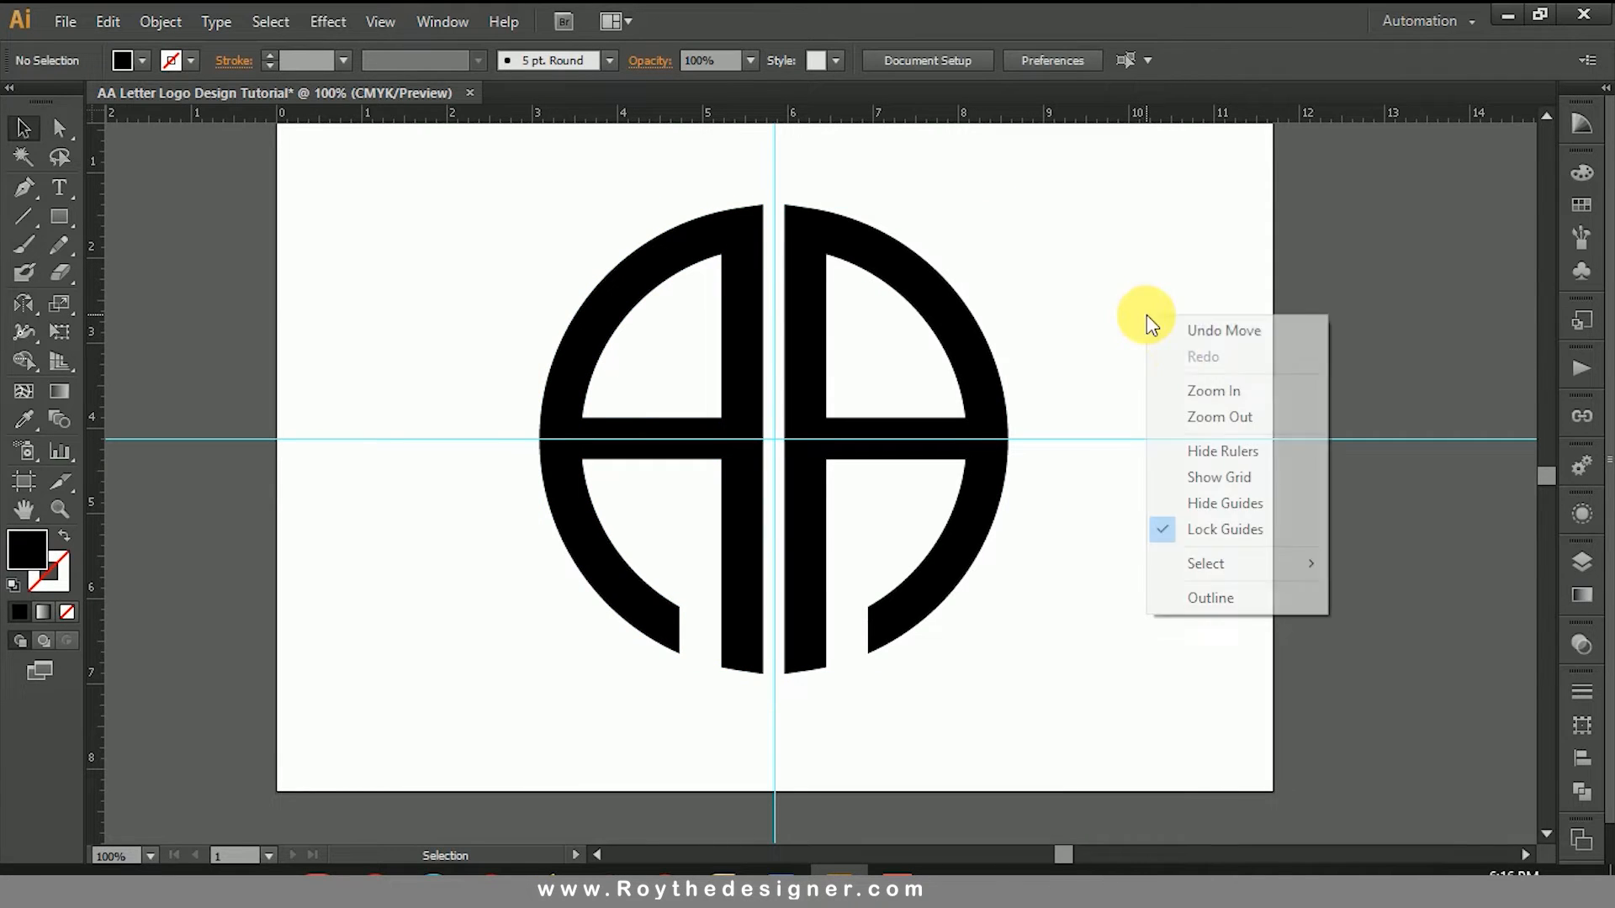
pyautogui.click(1212, 505)
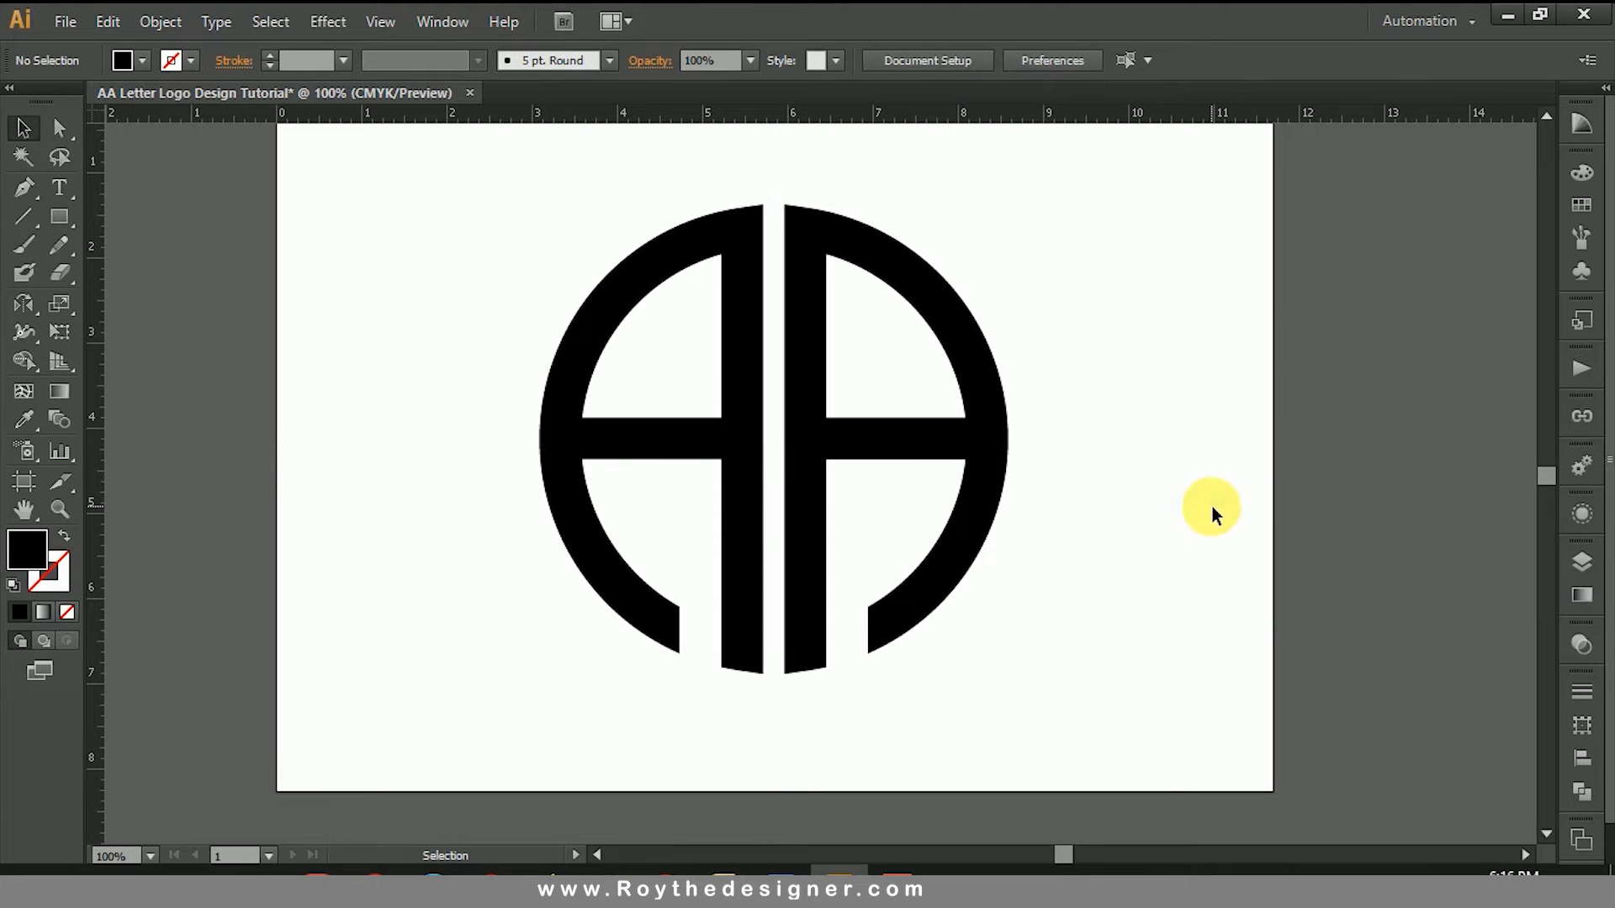
# Step: Select both letters and scale them down proportionally toward their top edge to about 4 in wide, leaving room for text underneath
pyautogui.moveTo(1190, 276); pyautogui.dragTo(612, 440)
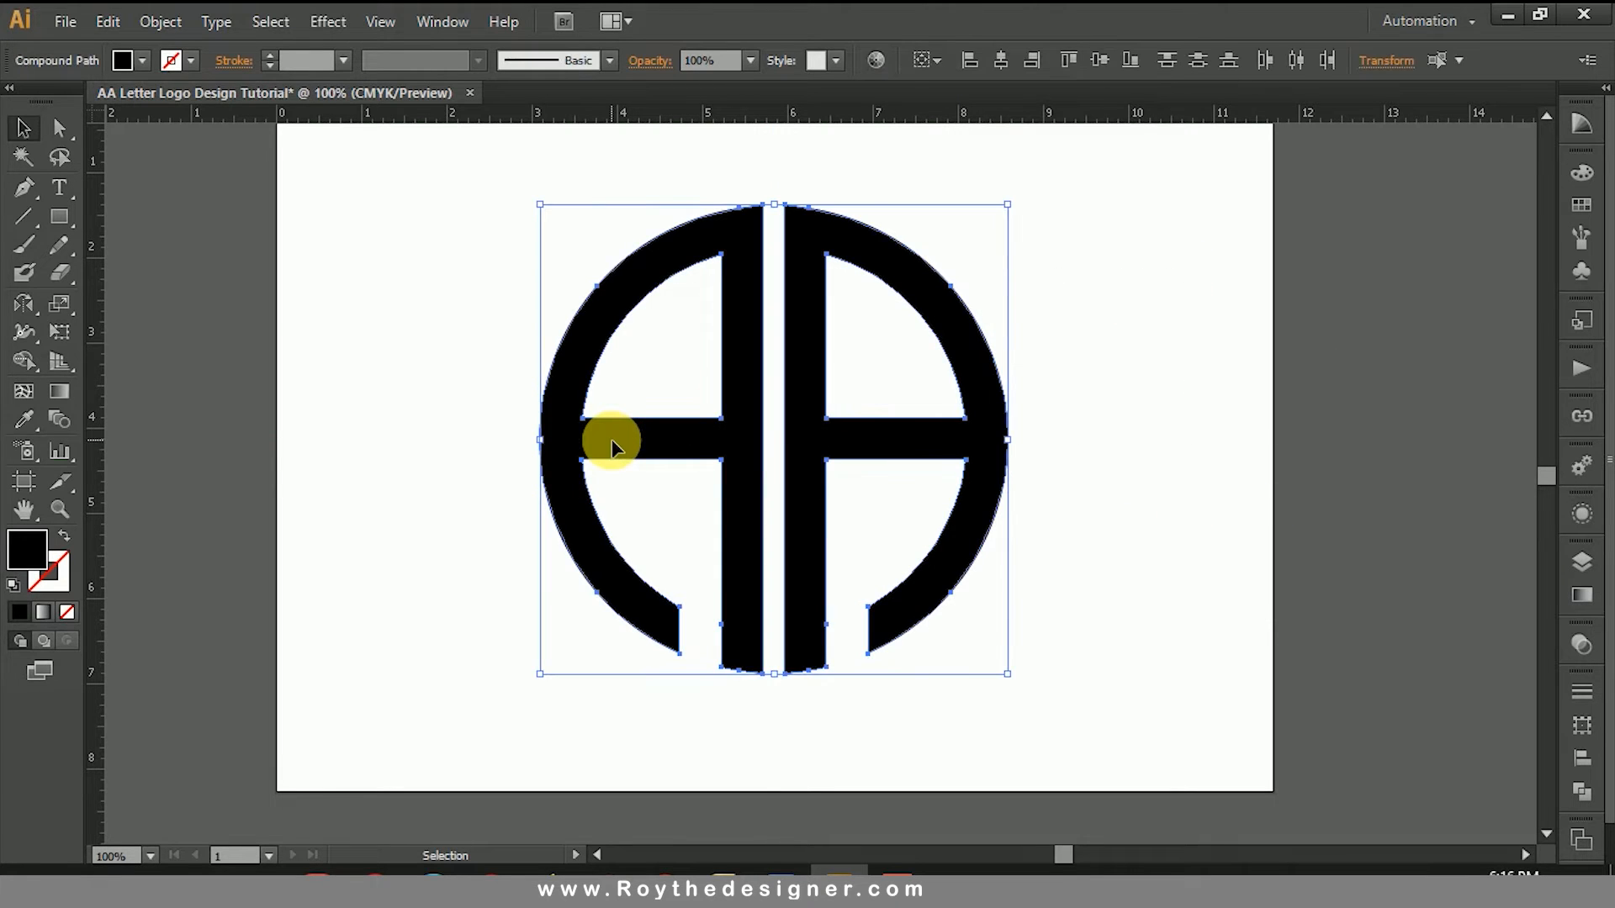
pyautogui.moveTo(774, 673); pyautogui.dragTo(773, 548)
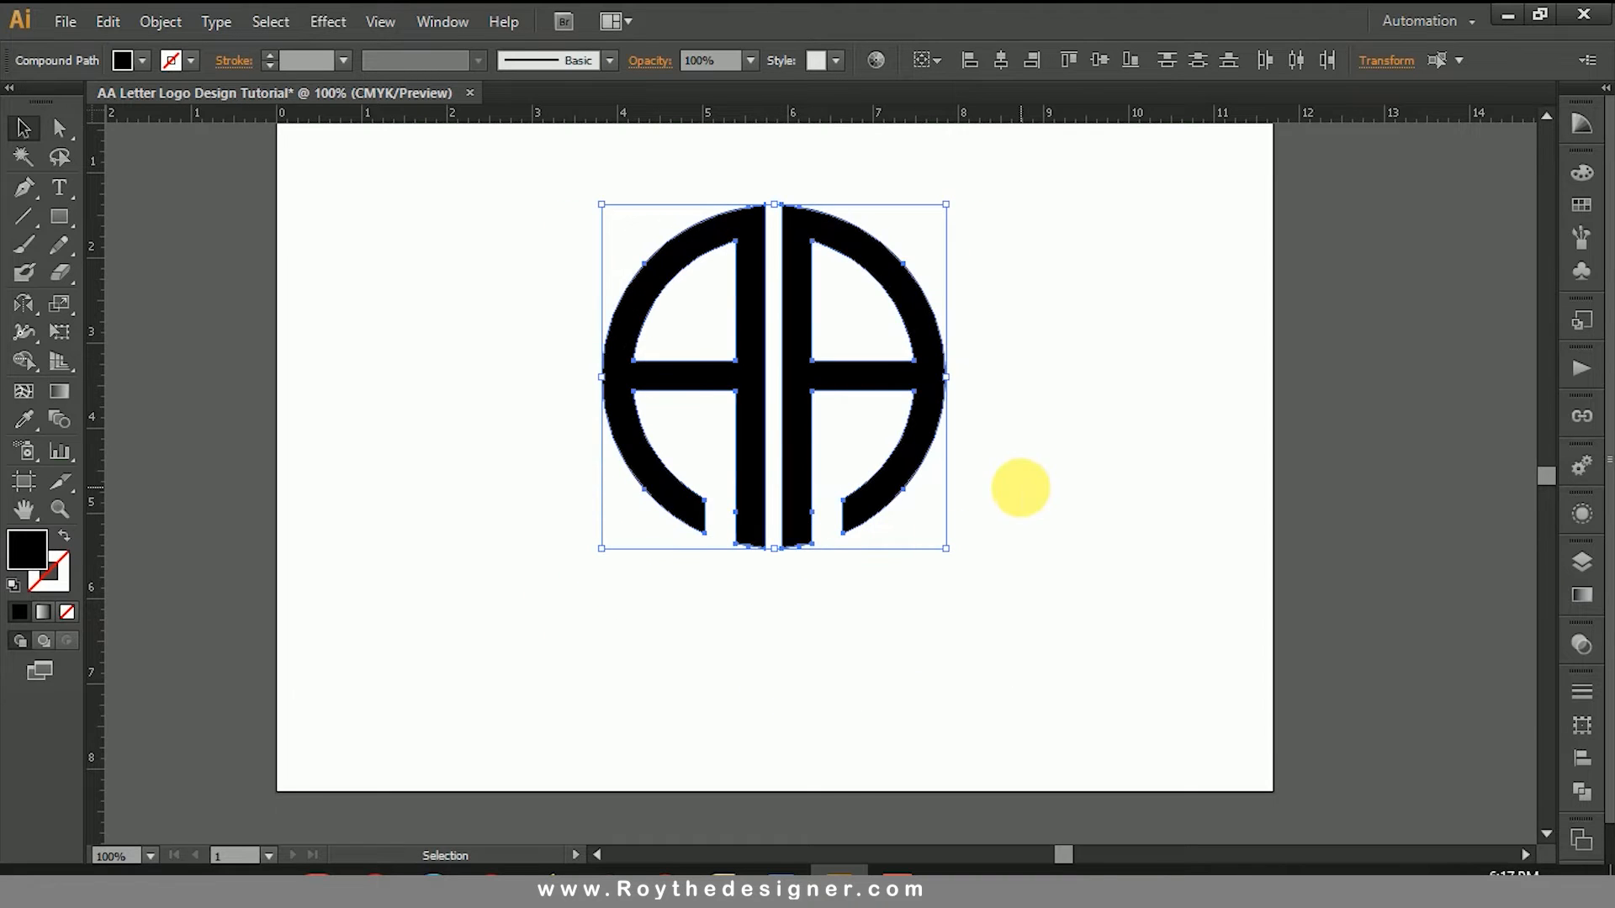
pyautogui.click(941, 579)
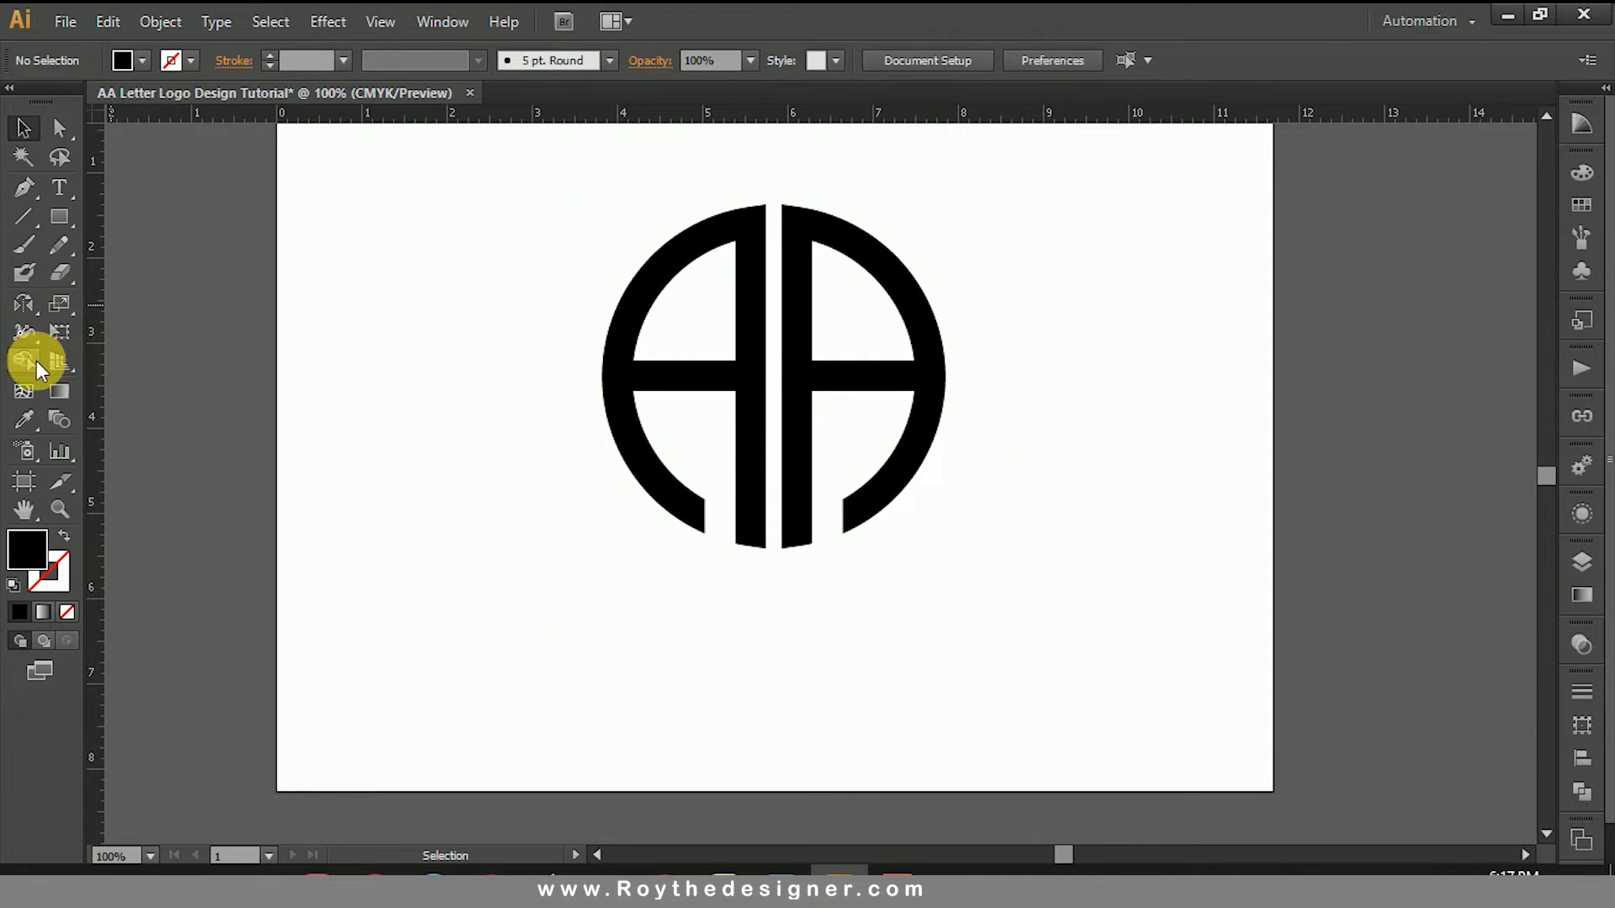
# Step: Add the two-line text "COMPANY NAME" and "TAGLINE HERE" below the logo, scale it up to about 47.88 pt and move it under the letters
pyautogui.click(64, 198)
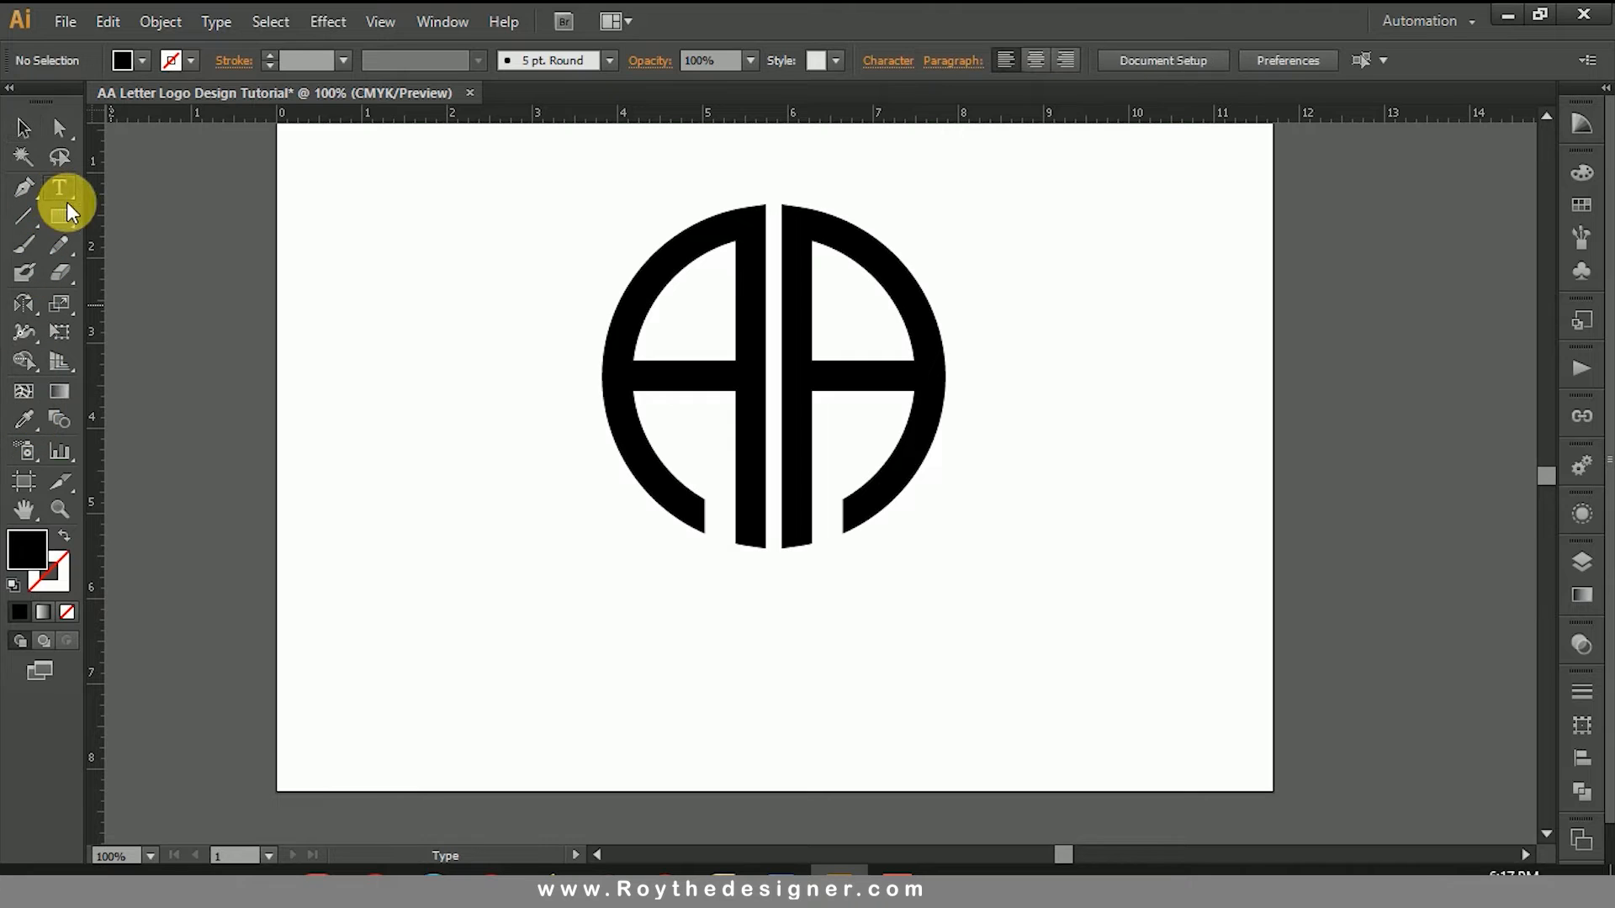
pyautogui.click(653, 680)
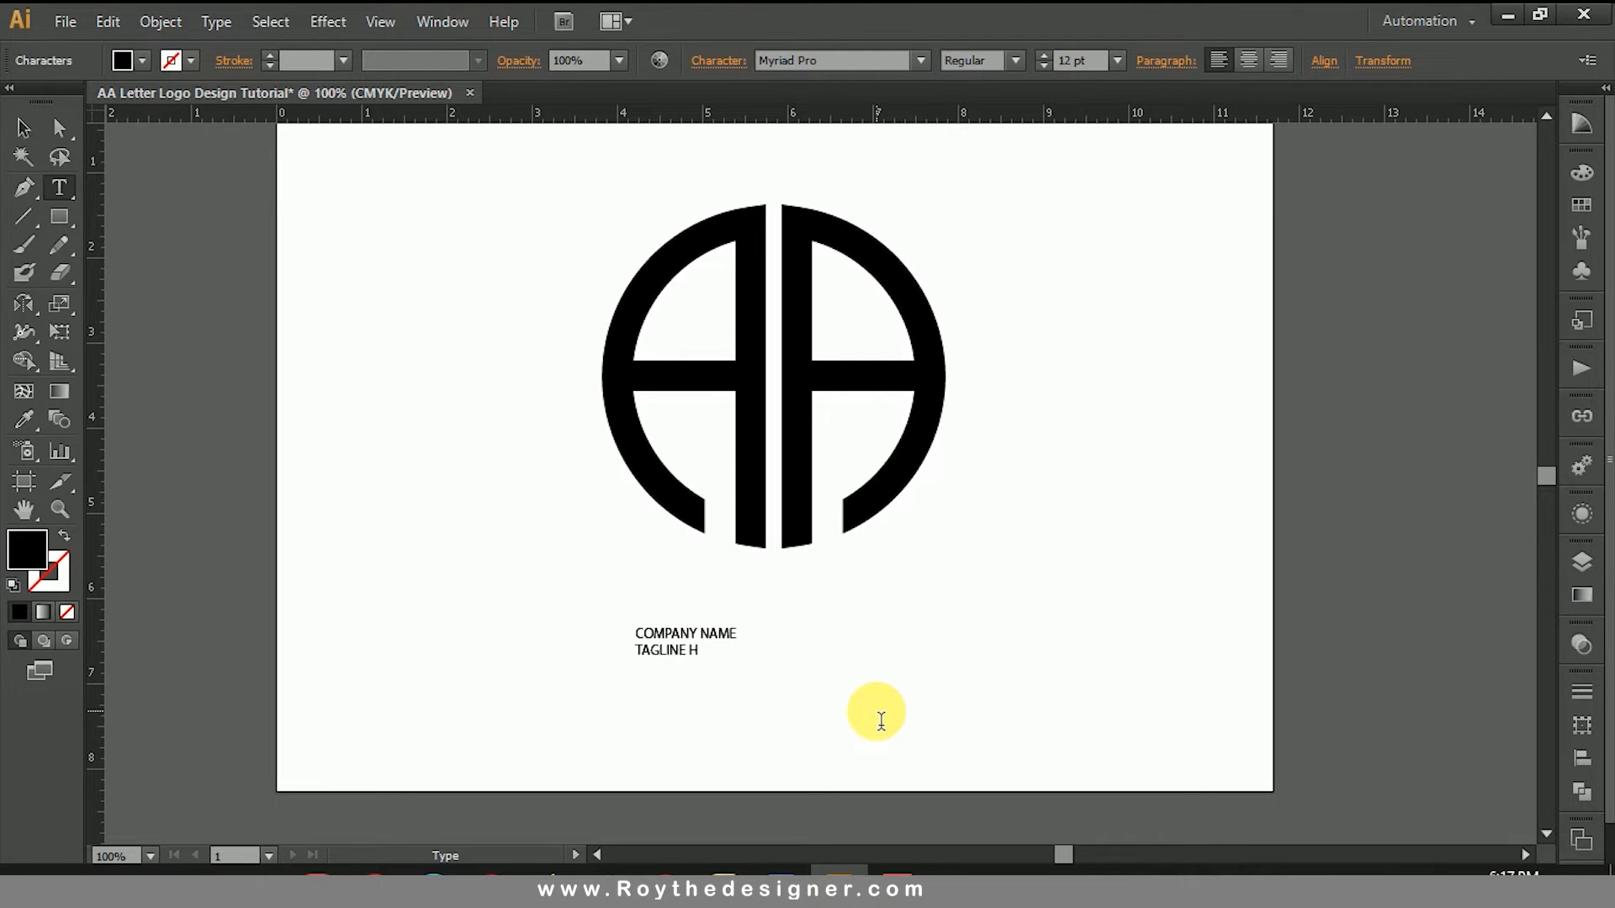
pyautogui.press('Escape')
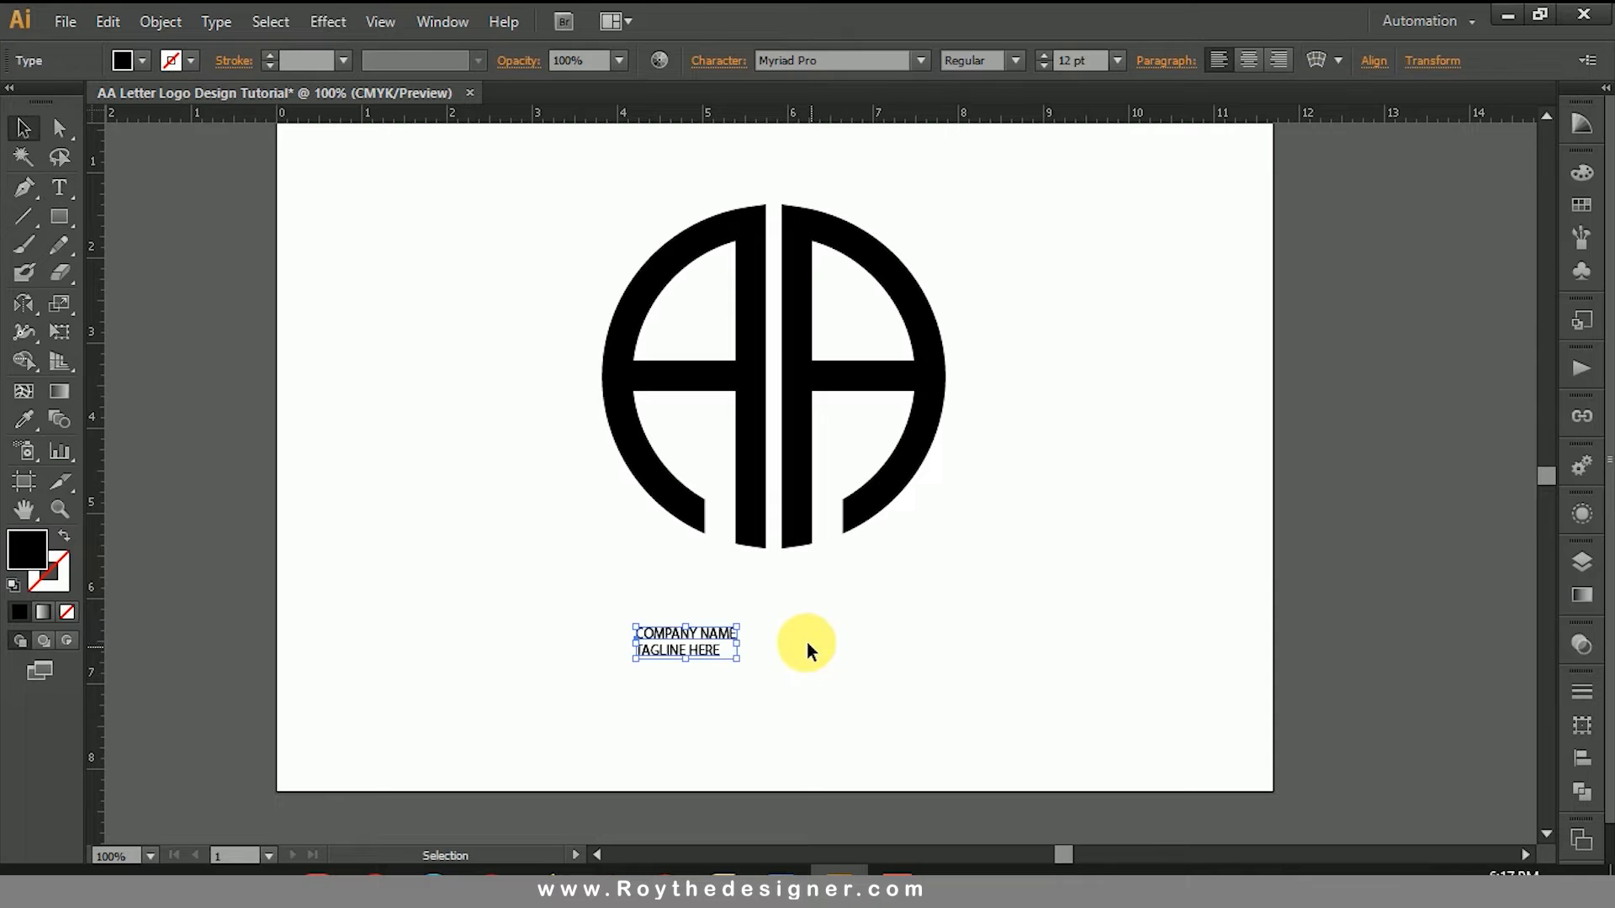
pyautogui.moveTo(738, 657); pyautogui.dragTo(930, 610)
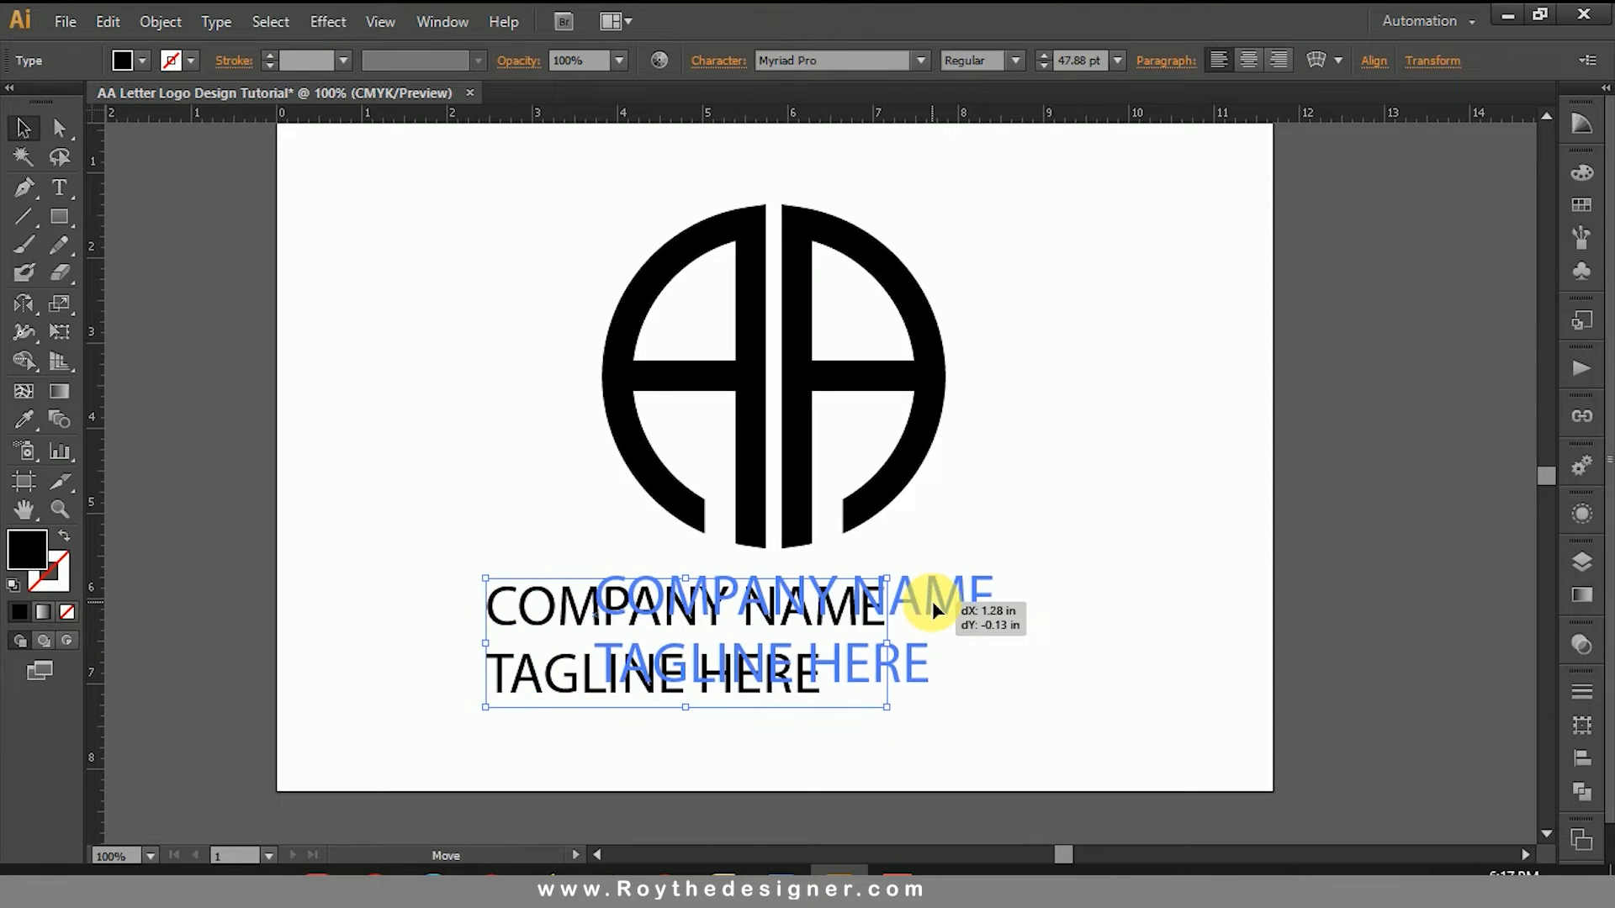
# Step: Try the Bold and Bold Condensed font styles on the company name and tagline text
pyautogui.click(1016, 61)
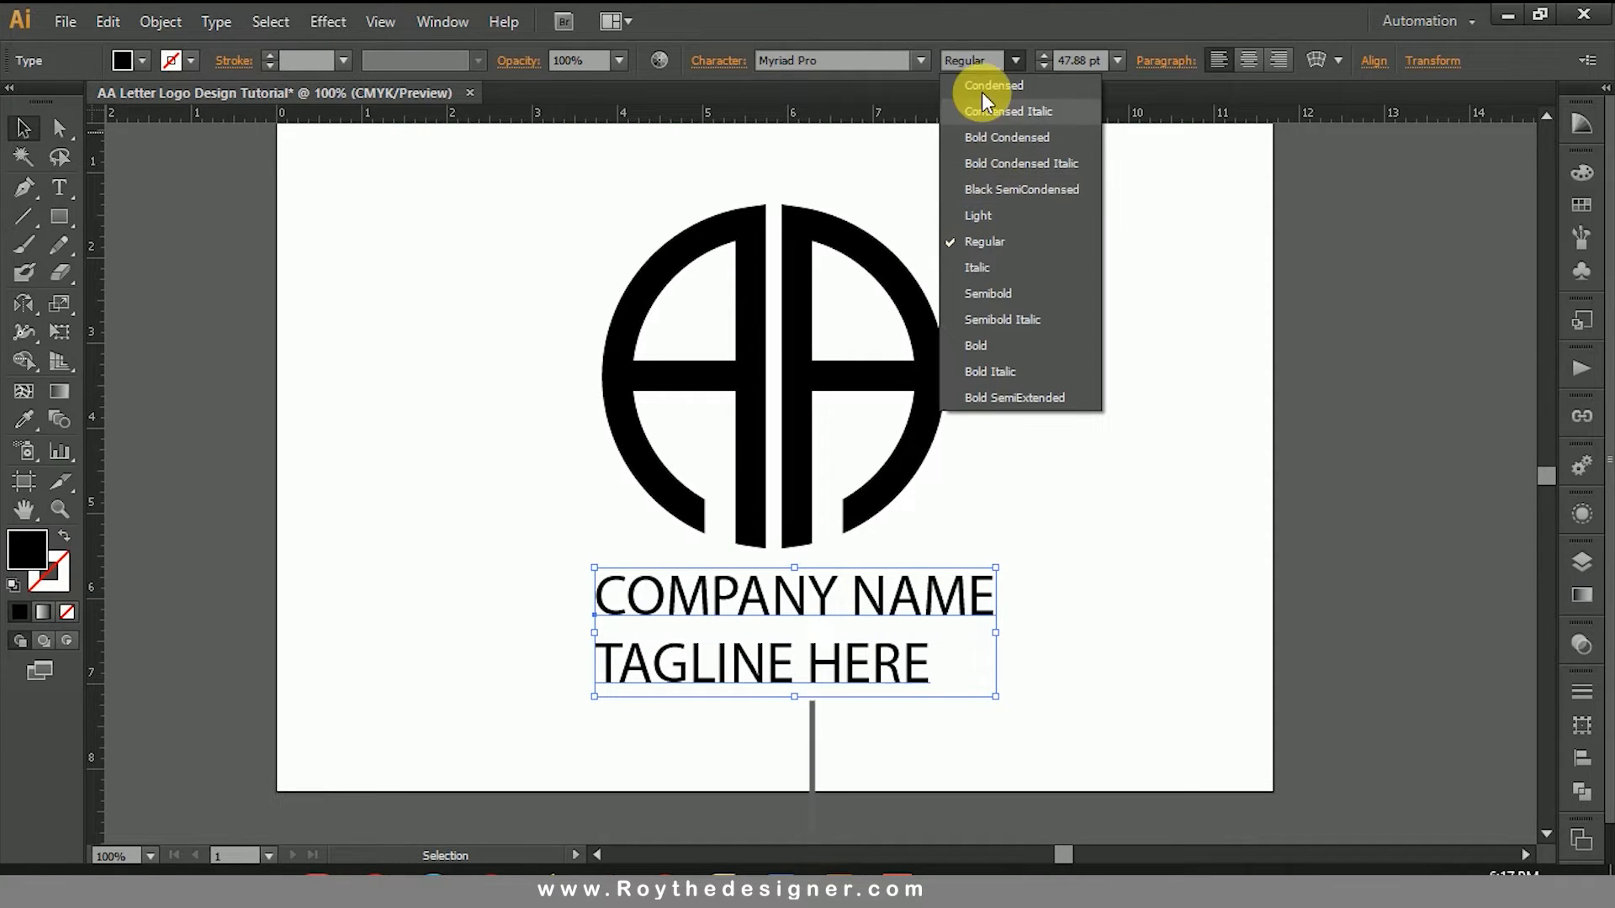
pyautogui.click(1012, 346)
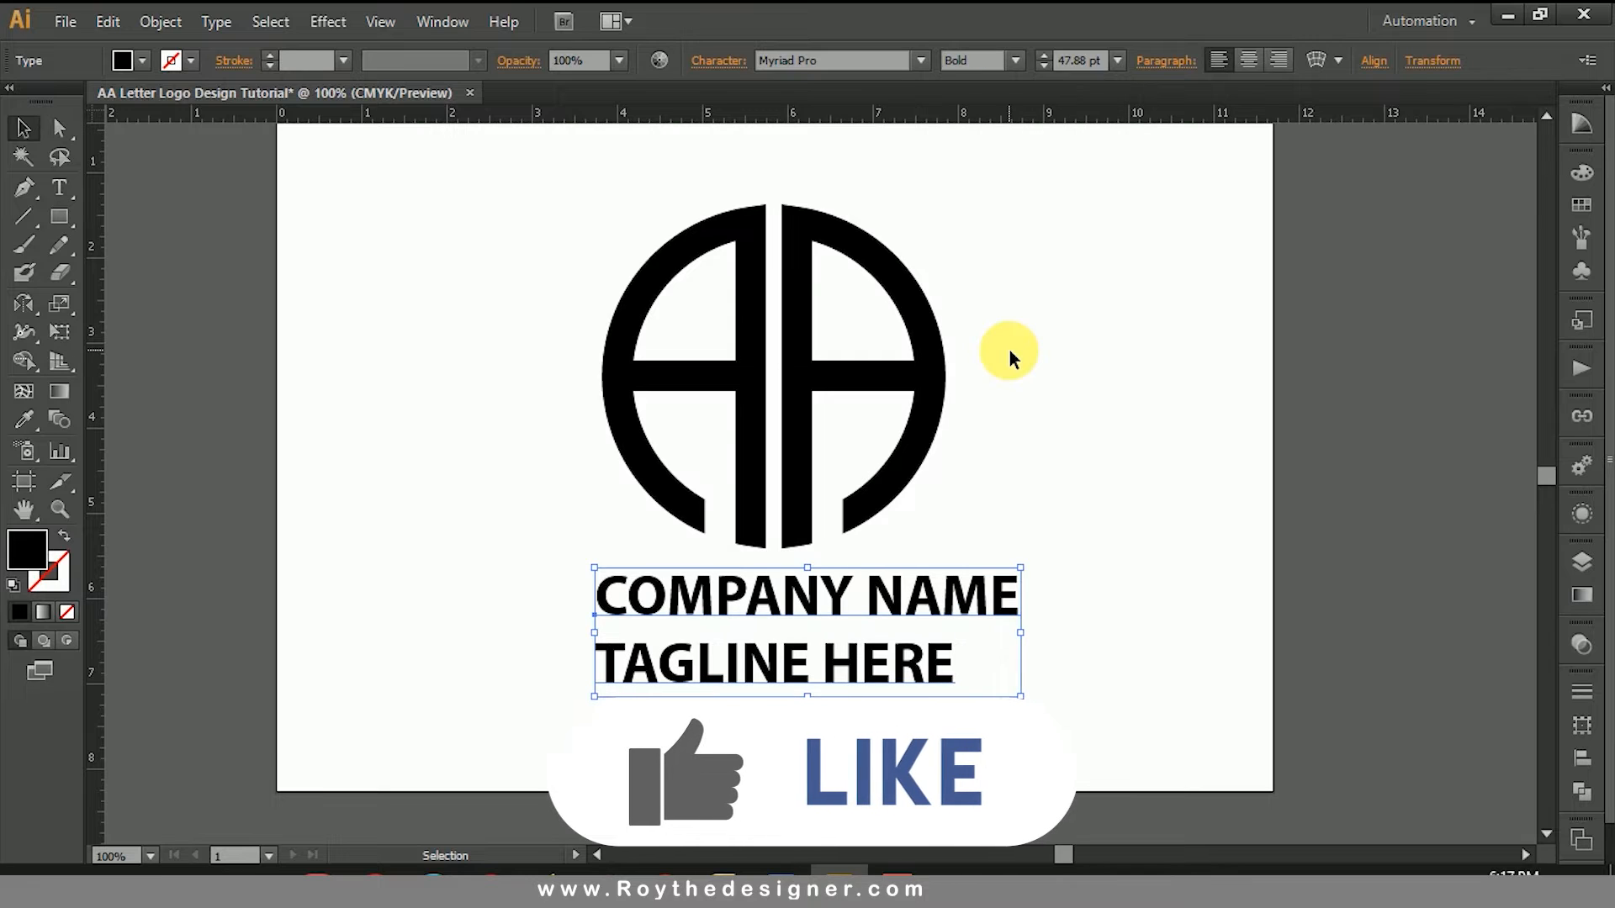
pyautogui.click(1011, 60)
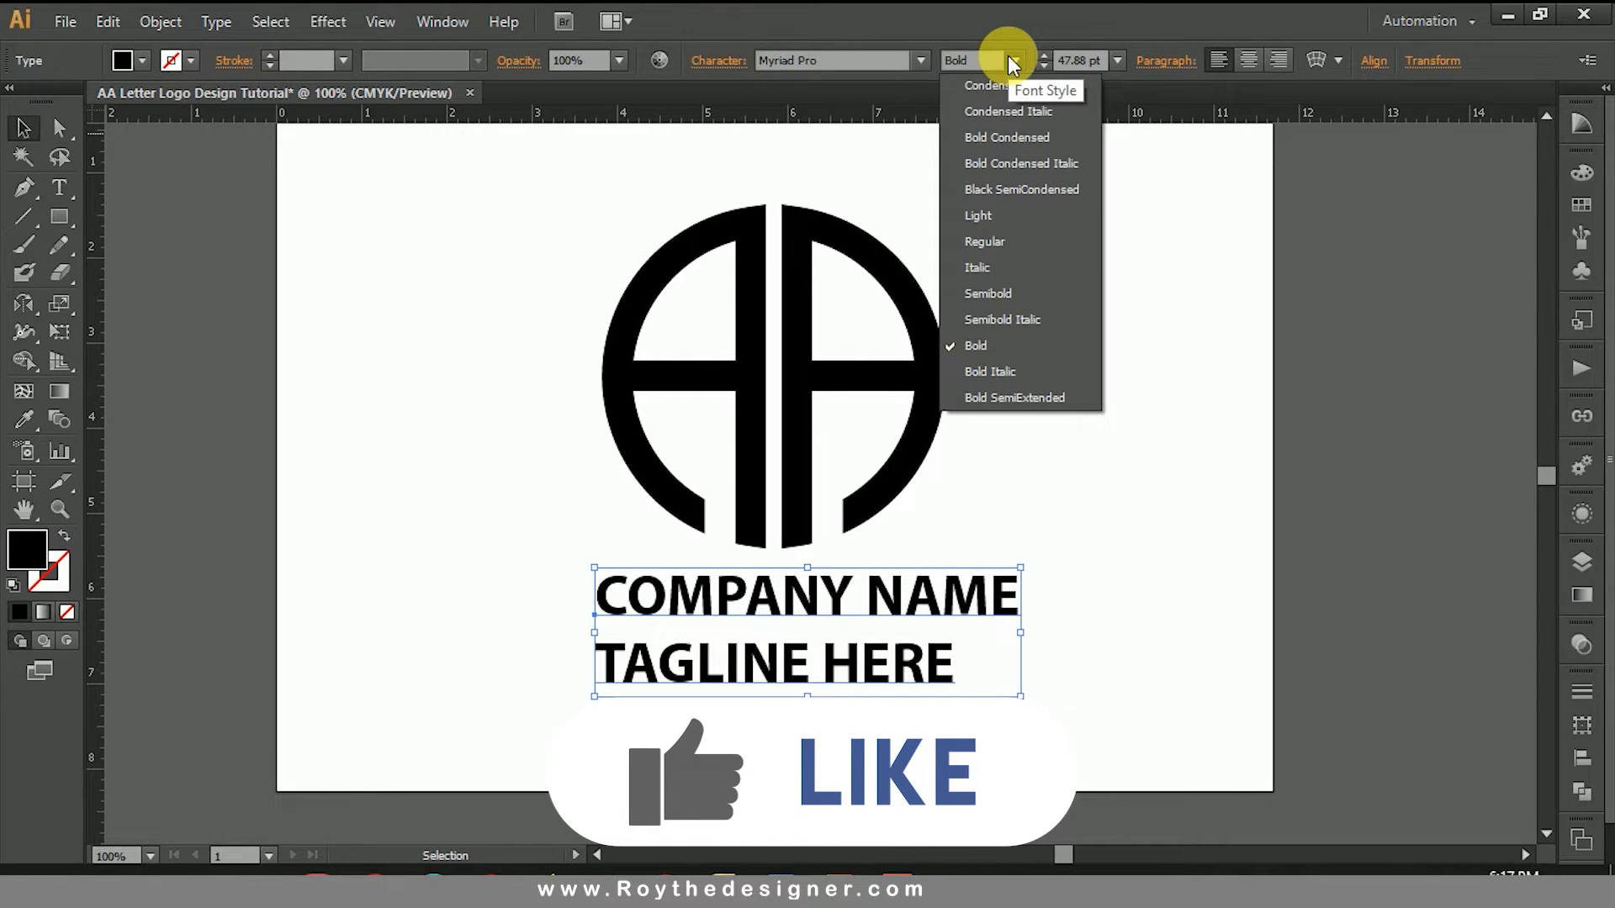
pyautogui.click(1014, 136)
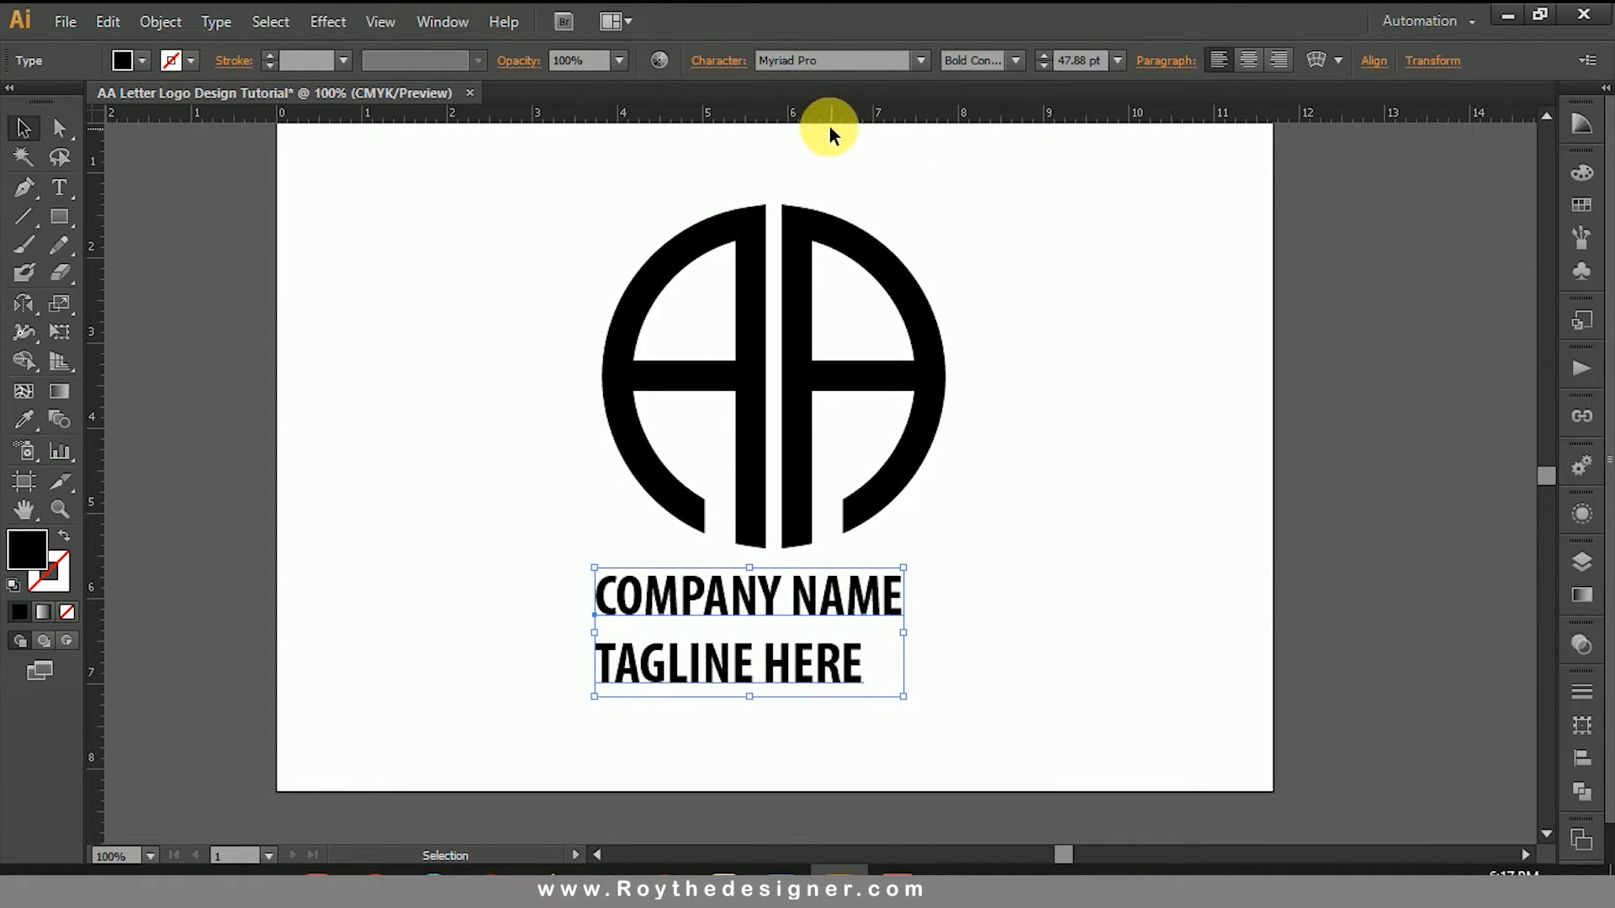
# Step: Set the text's font to Arial with the Black style
pyautogui.click(908, 61)
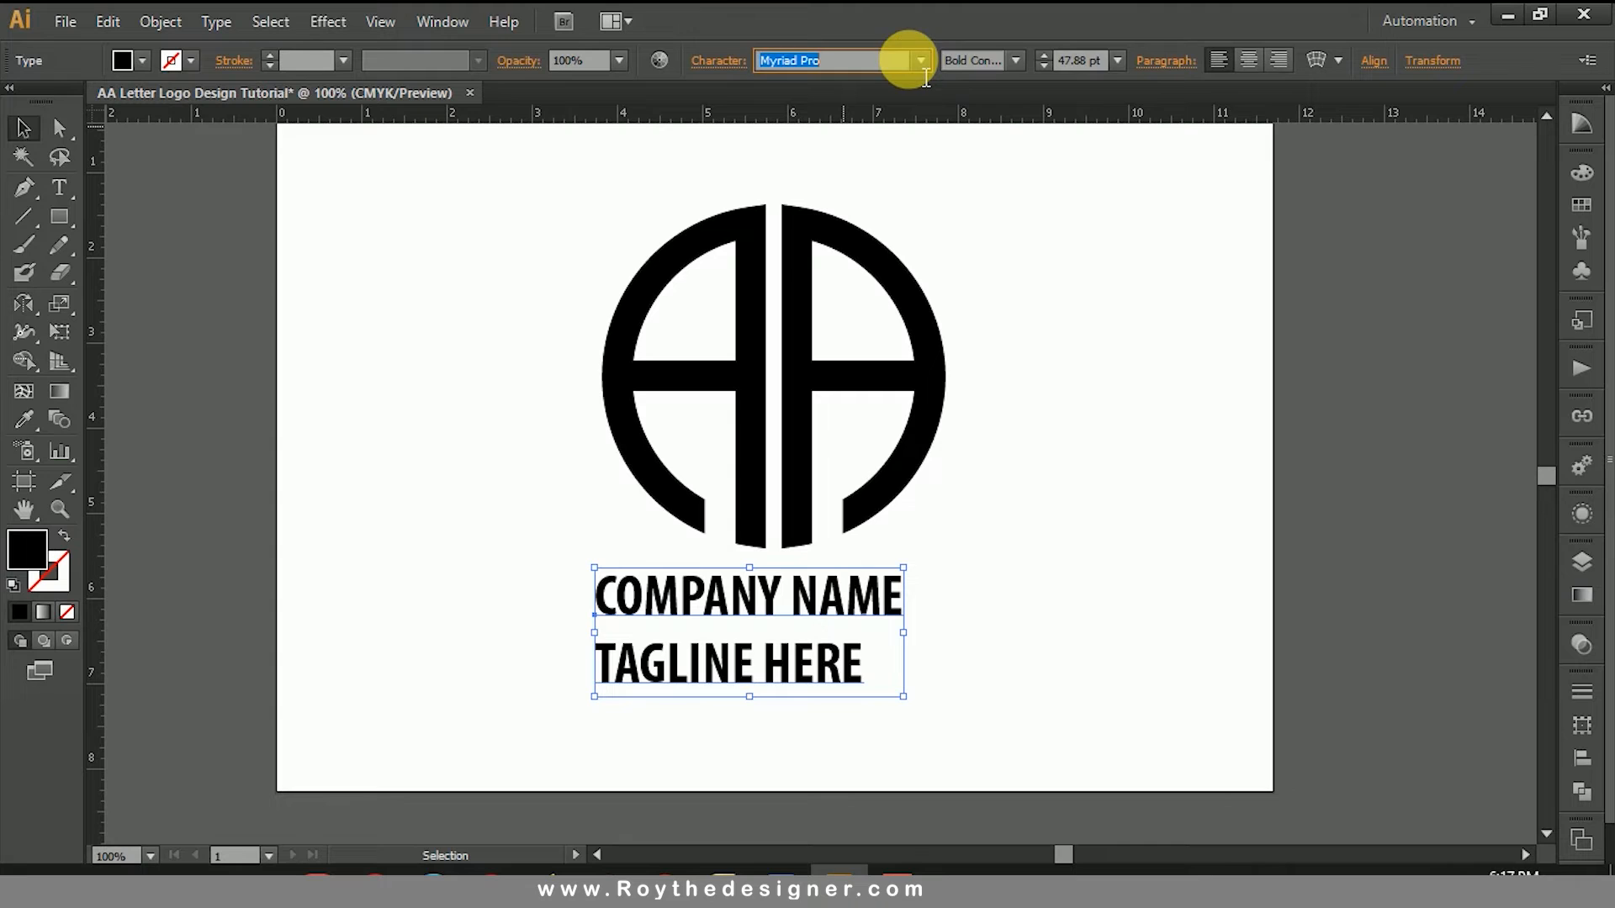
pyautogui.write('Arial')
pyautogui.press('Return')
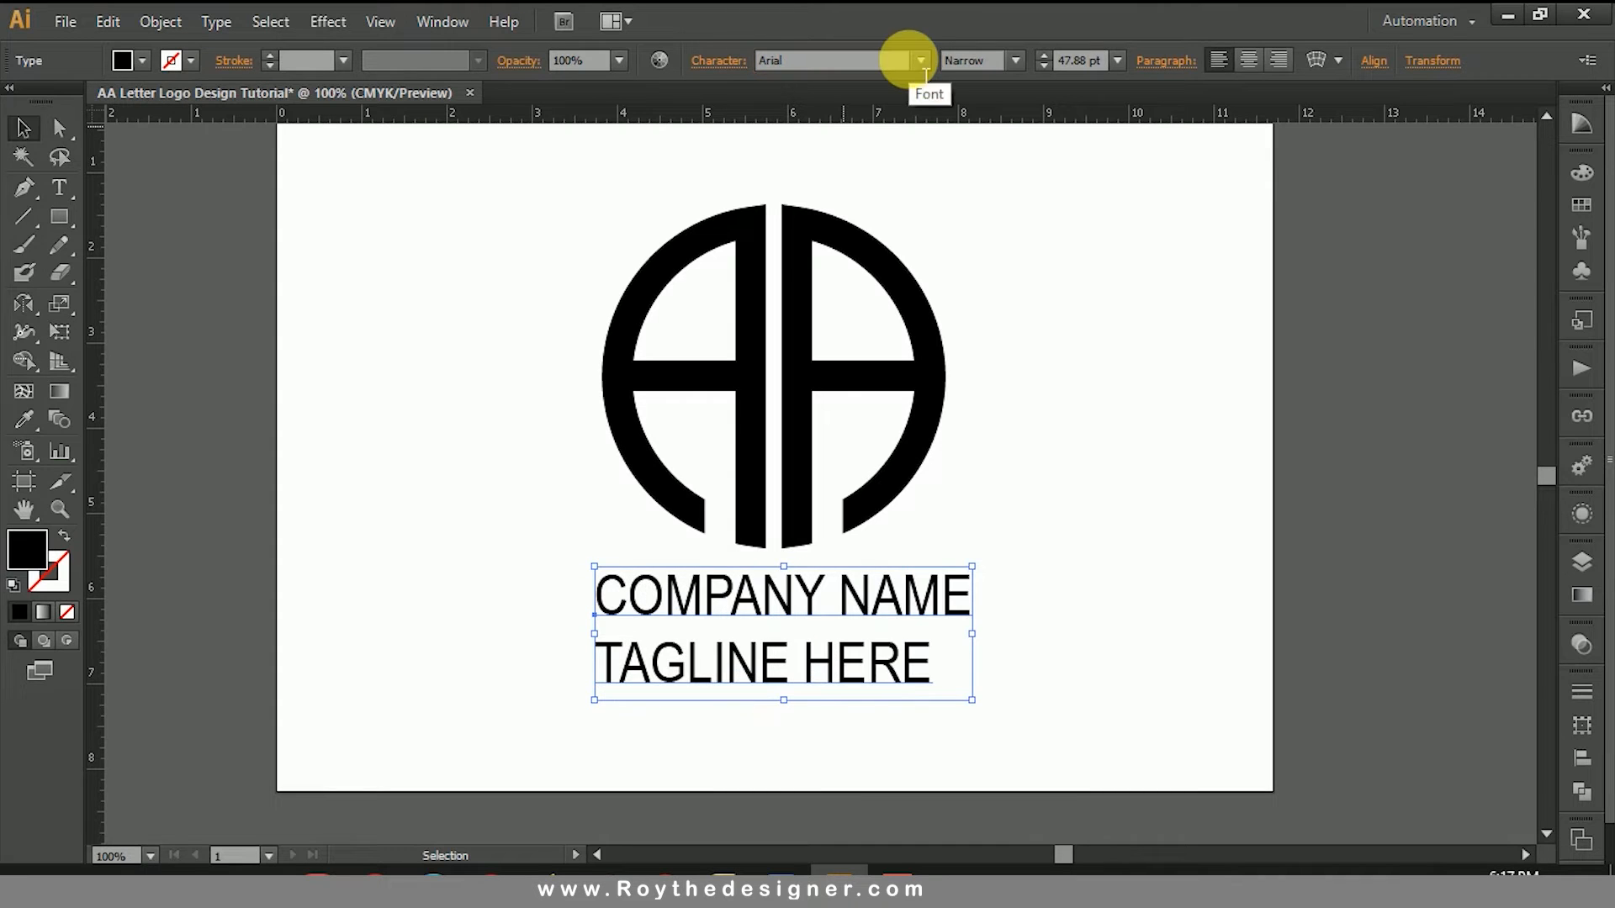
pyautogui.click(1014, 61)
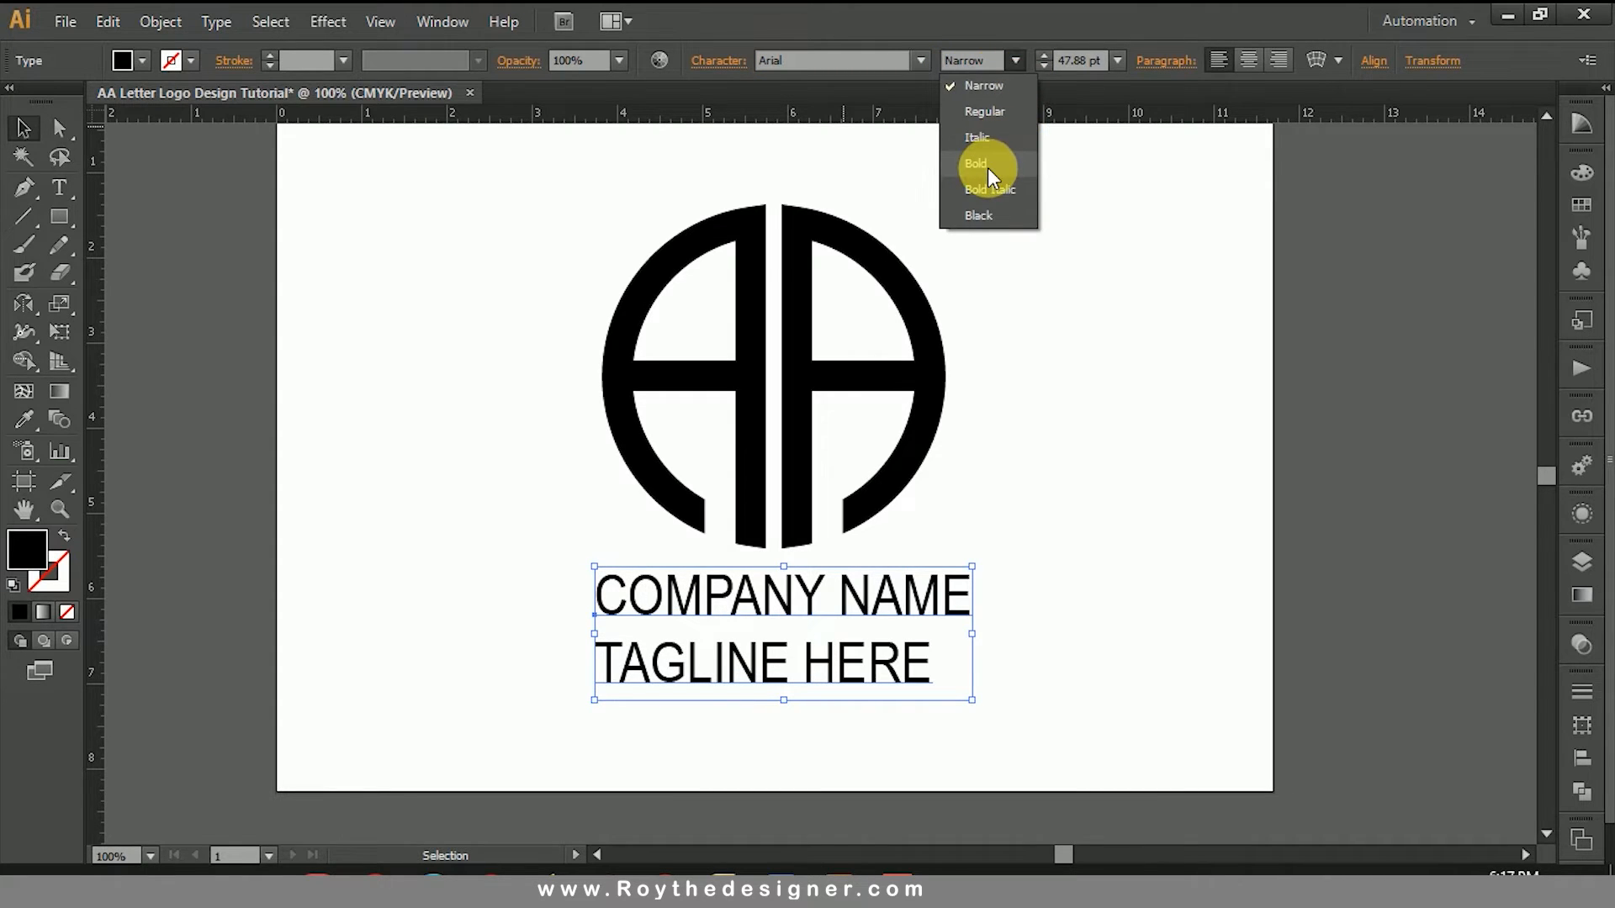
pyautogui.click(976, 214)
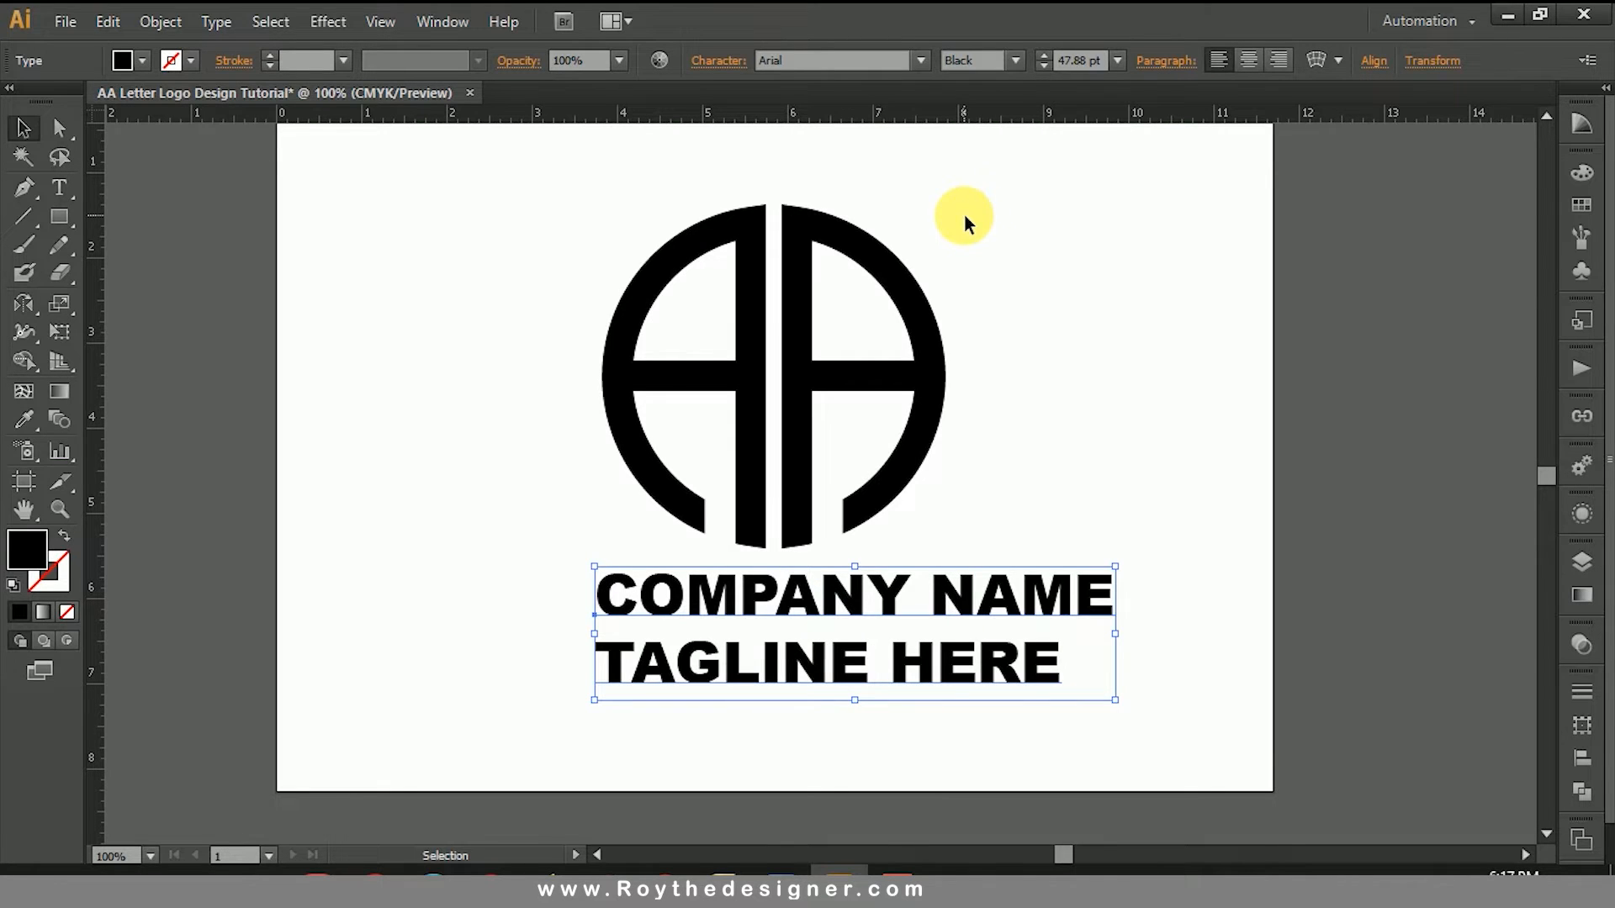
# Step: Center-align the two lines of text and position them centrally beneath the AA logo
pyautogui.click(1248, 61)
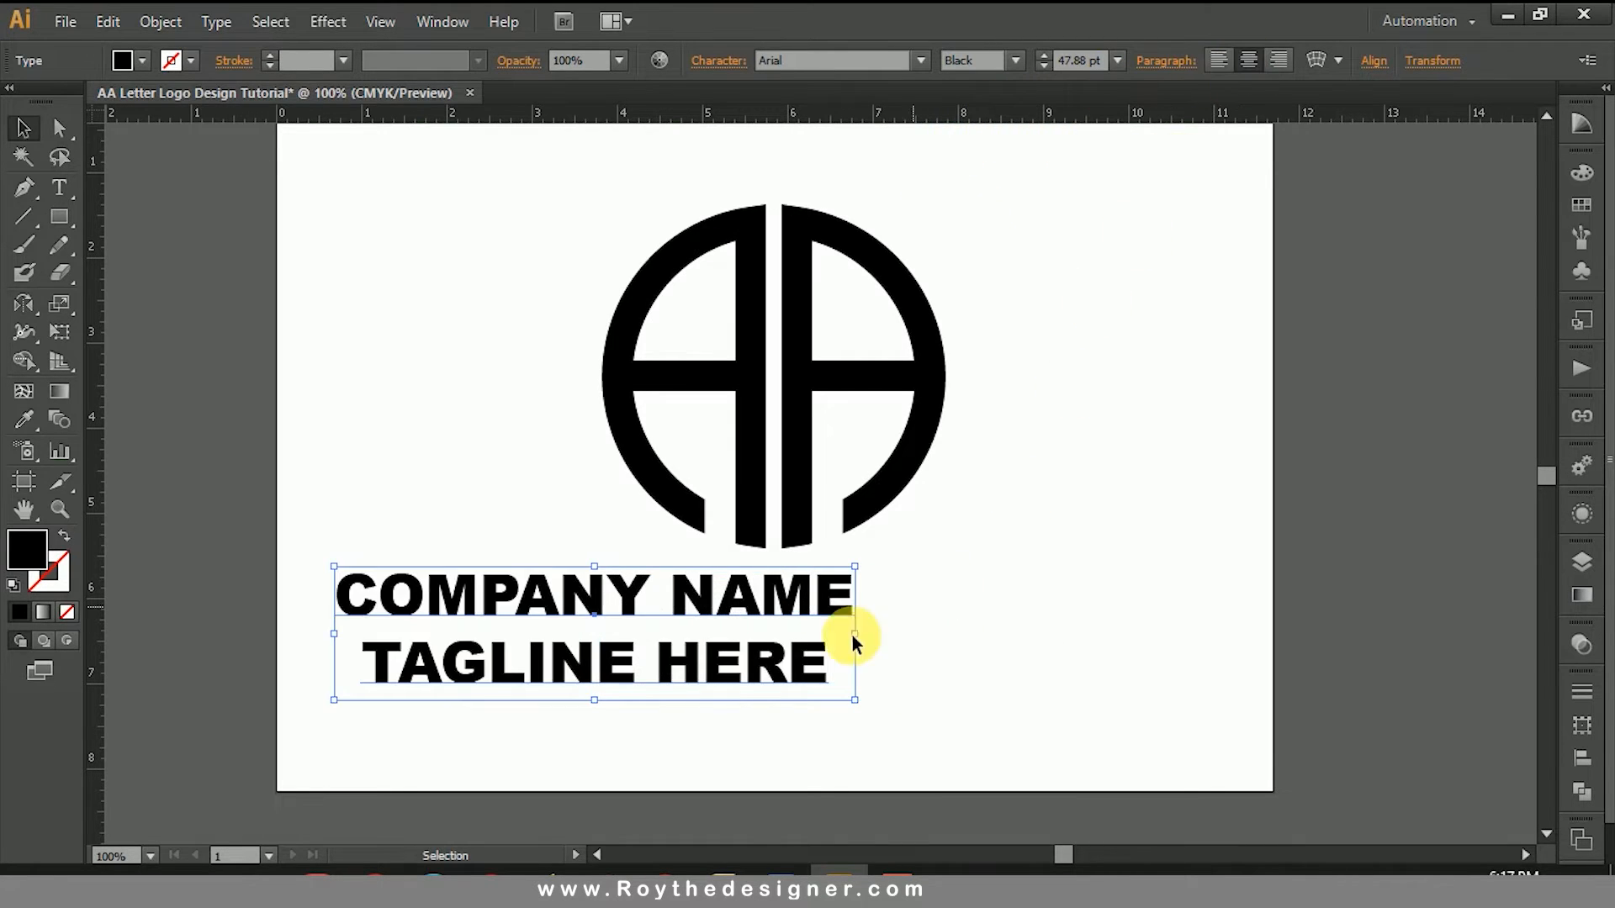
pyautogui.moveTo(756, 604); pyautogui.dragTo(927, 599)
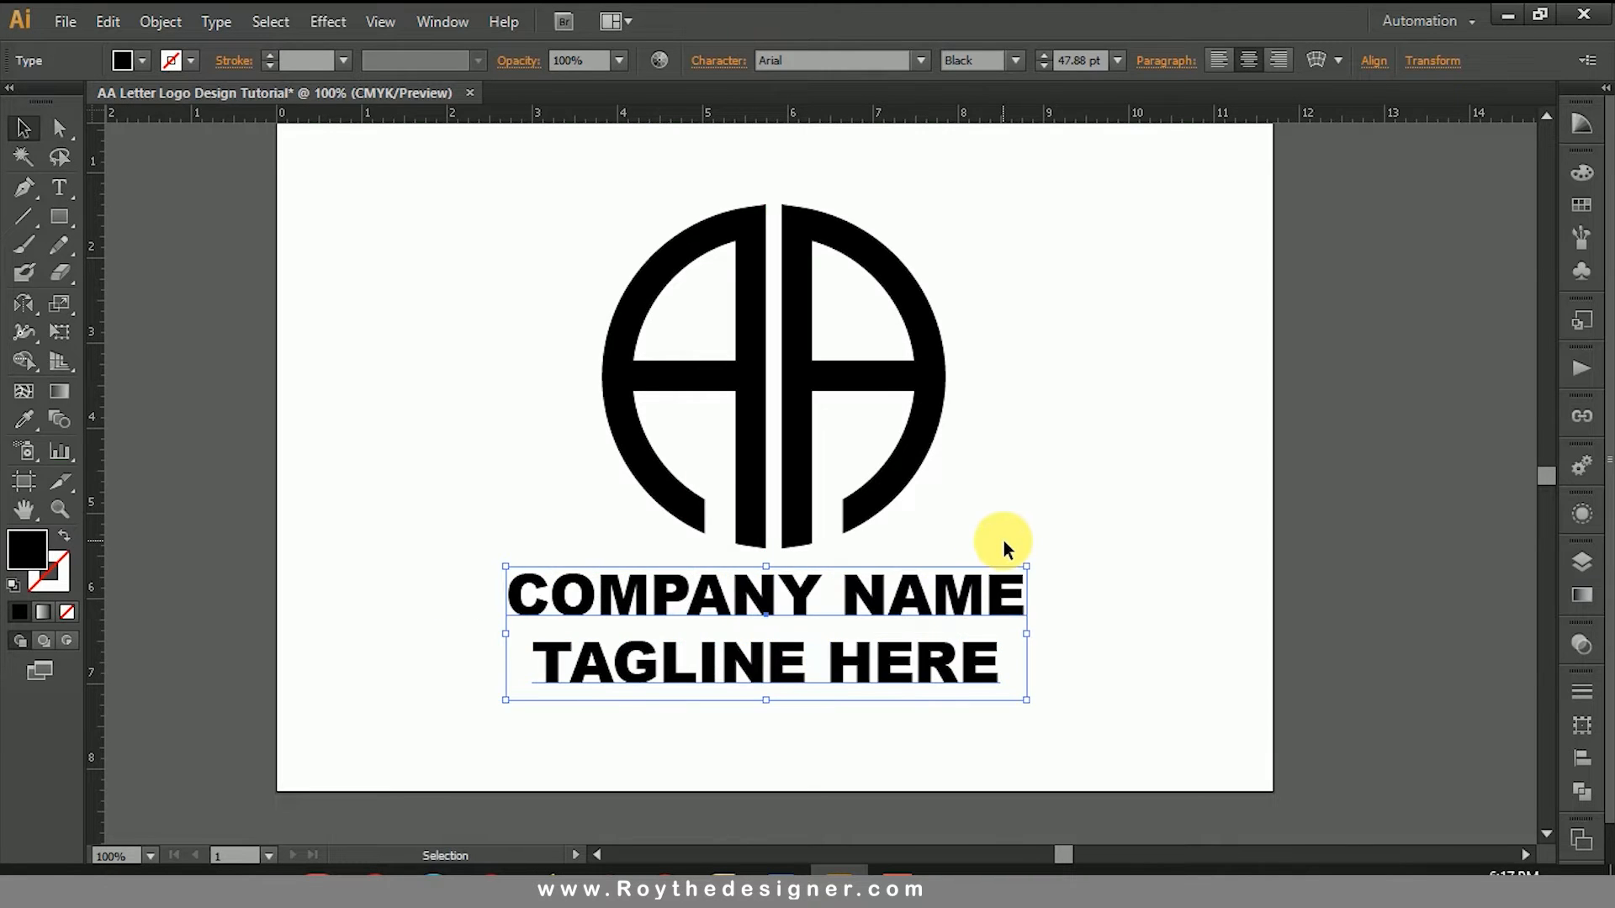
pyautogui.press('Right')
pyautogui.press('Right')
pyautogui.press('Right')
pyautogui.press('Right')
pyautogui.press('Right')
pyautogui.press('Right')
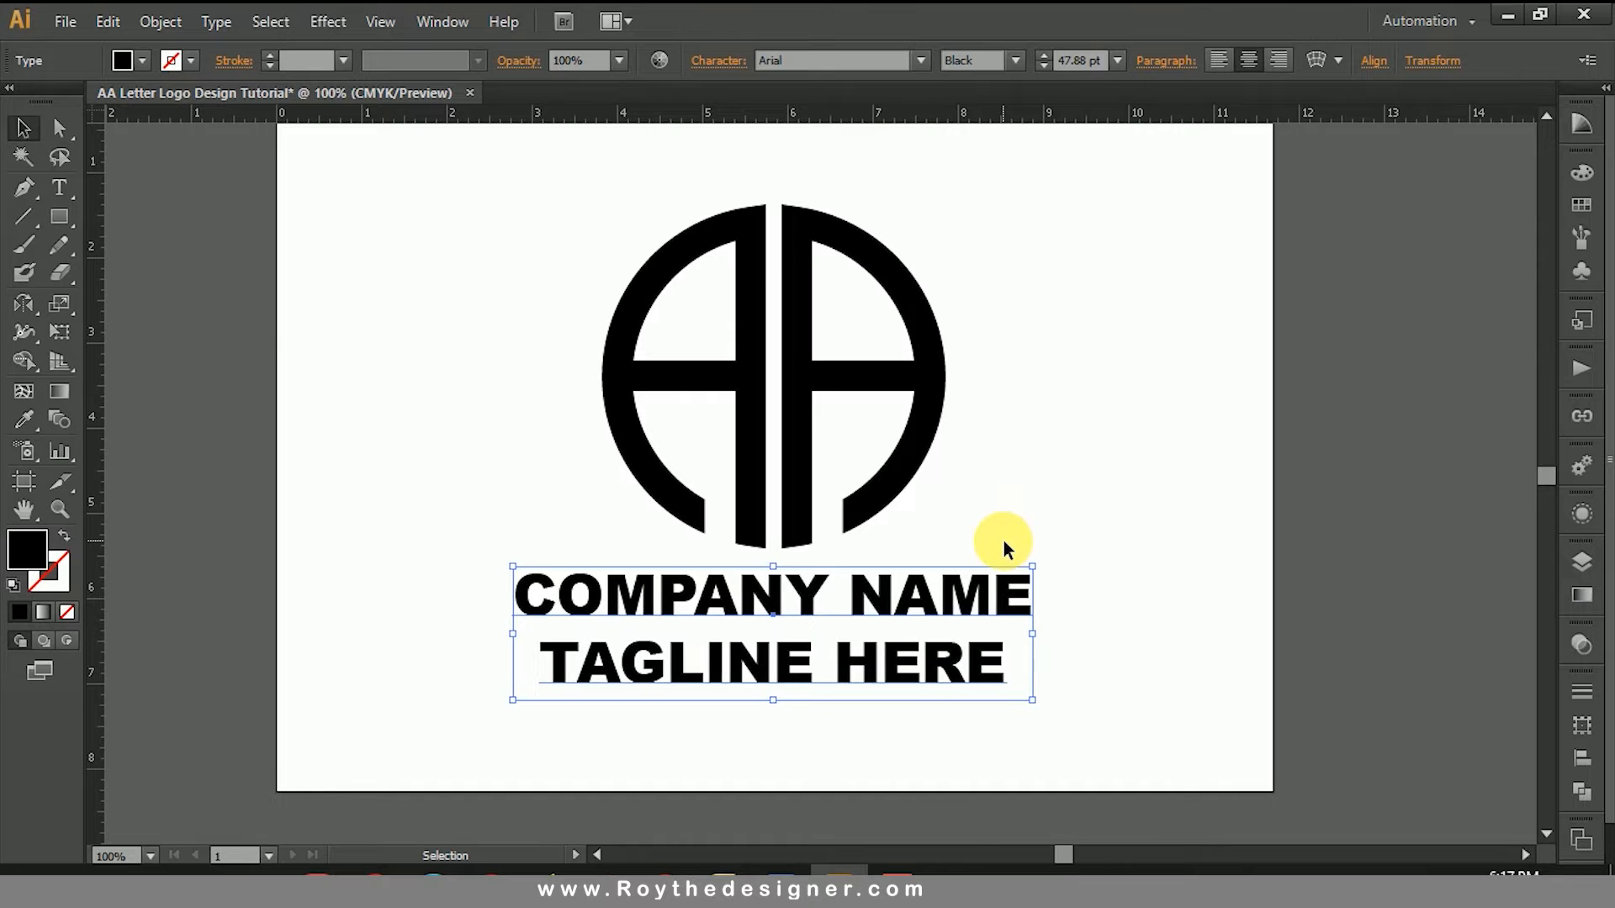
# Step: Select both letters of the logo and set their fill's black value to 95%, then reduce it to 80%
pyautogui.click(988, 391)
pyautogui.click(907, 372)
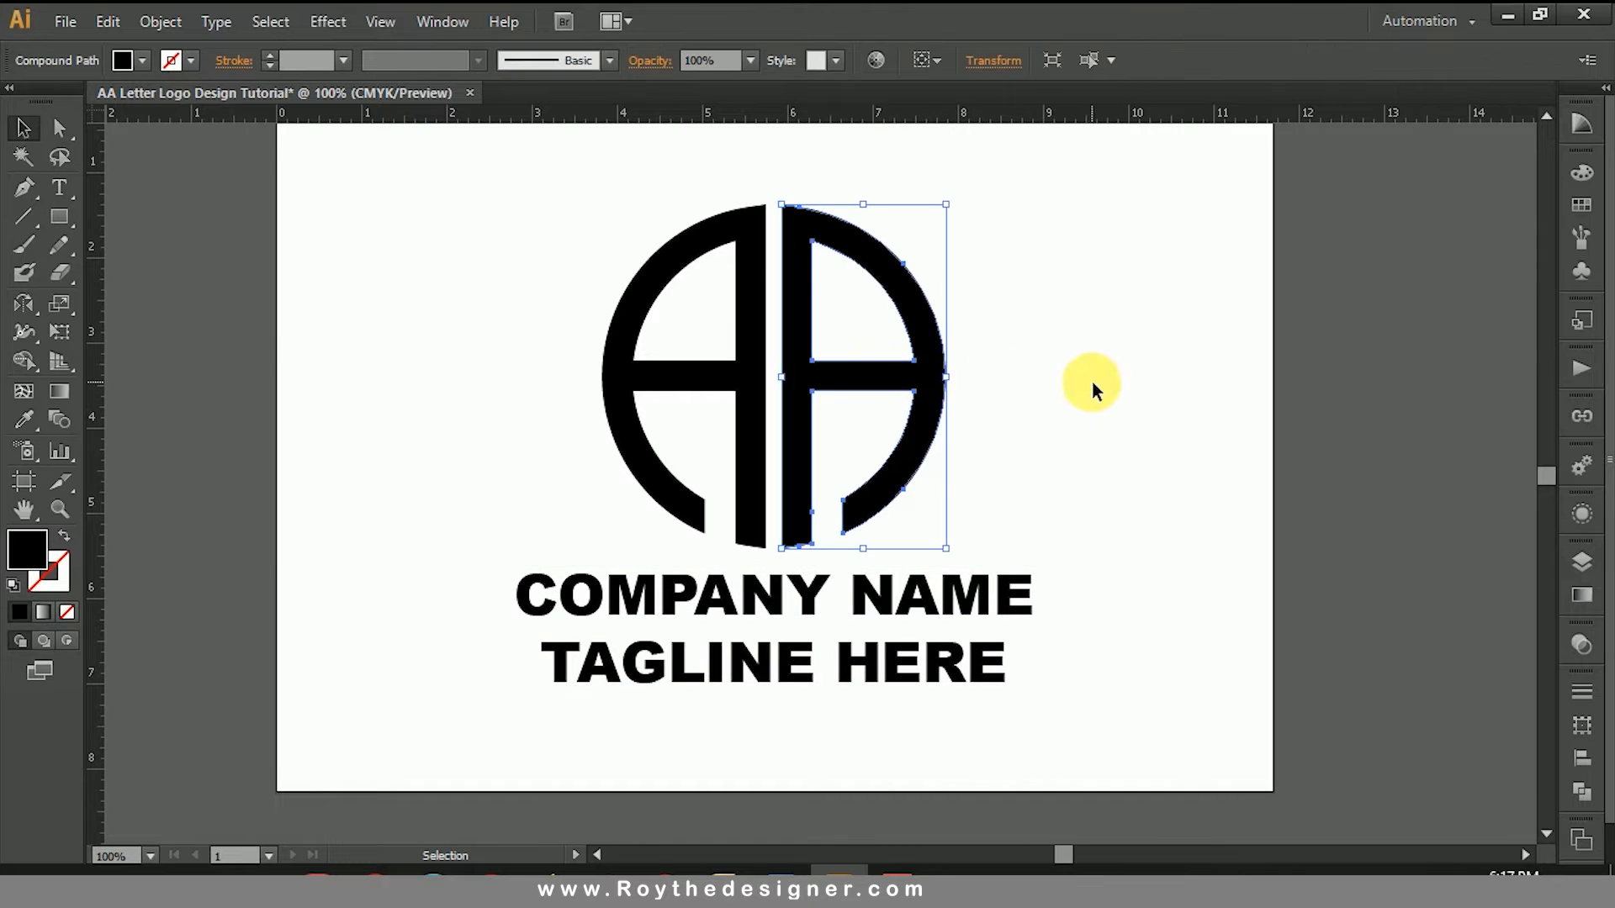
pyautogui.keyDown('shift'); pyautogui.click(757, 350); pyautogui.keyUp('shift')
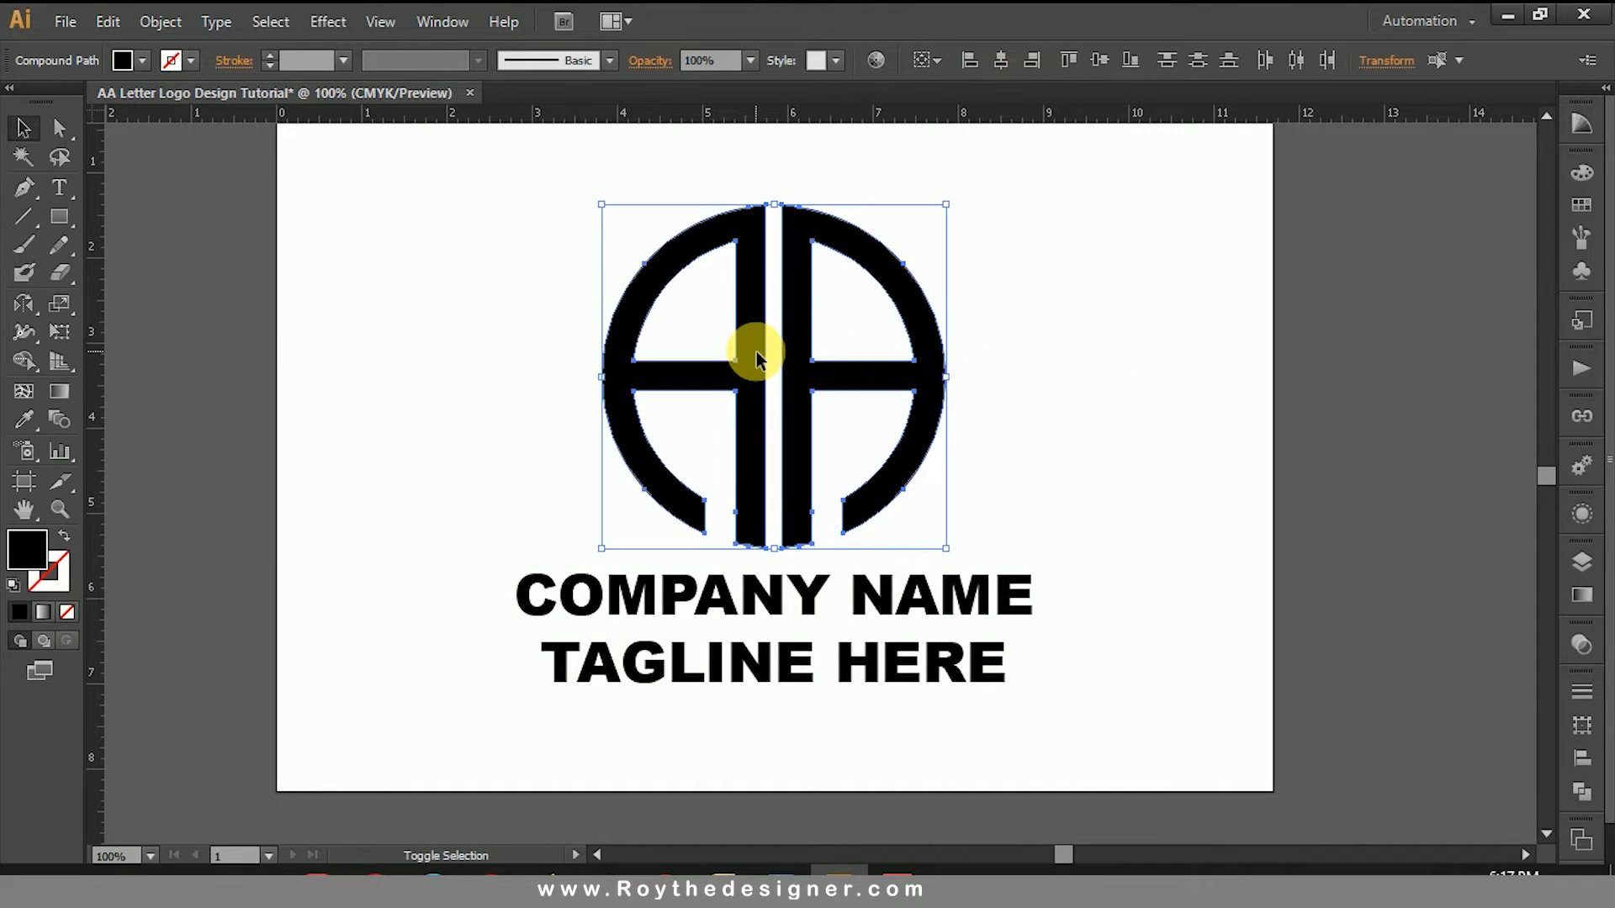
pyautogui.click(1582, 175)
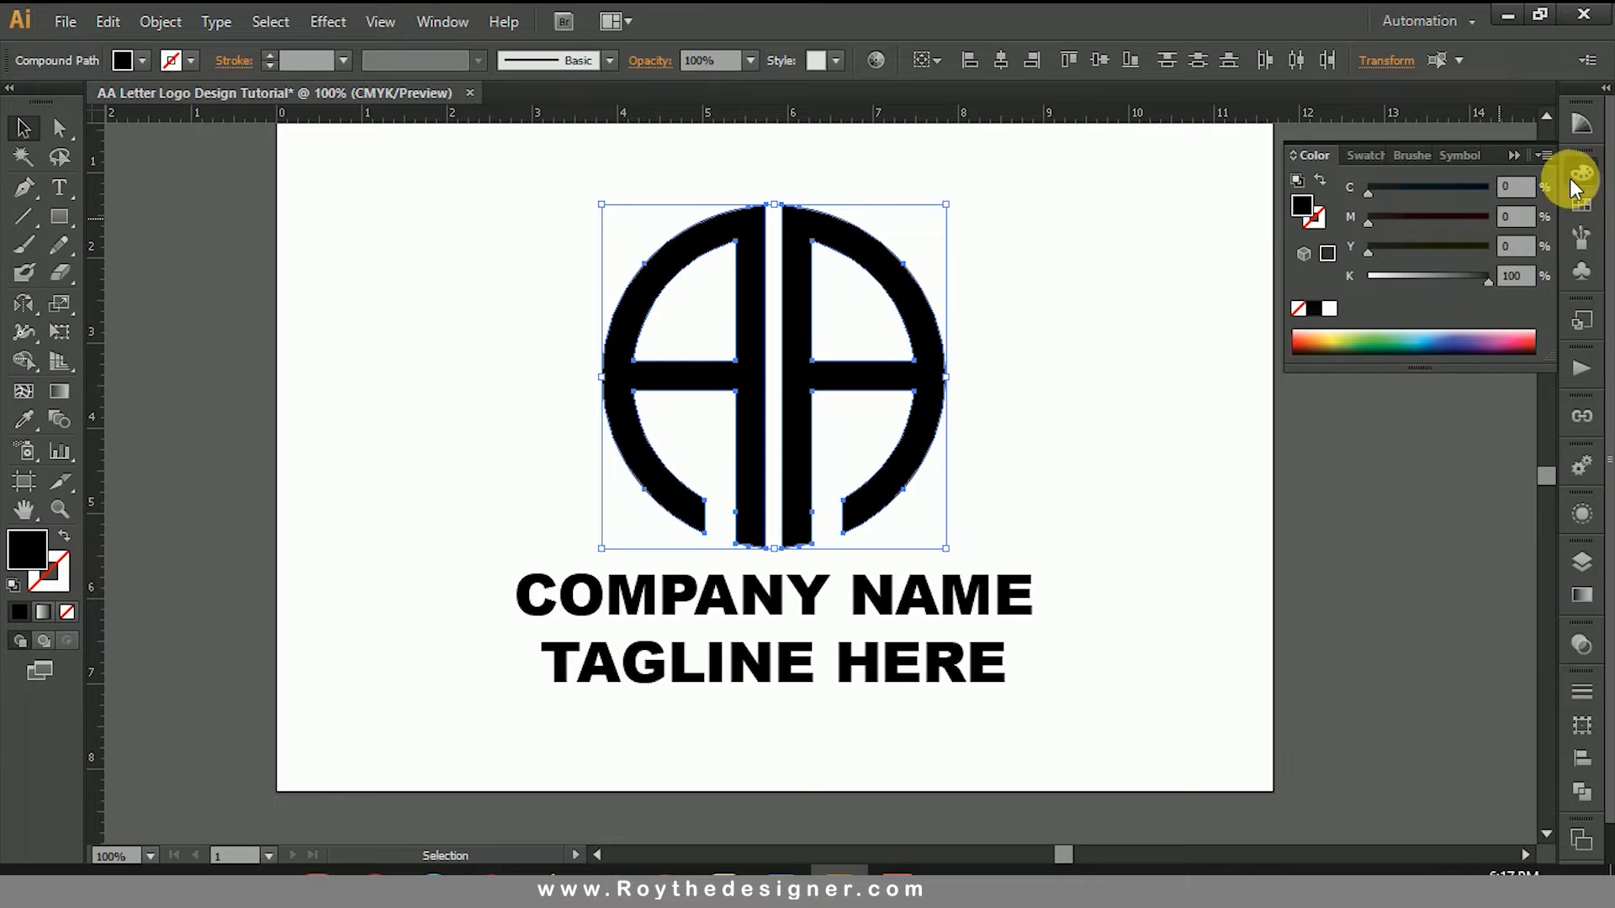
pyautogui.click(1514, 275)
pyautogui.write('95')
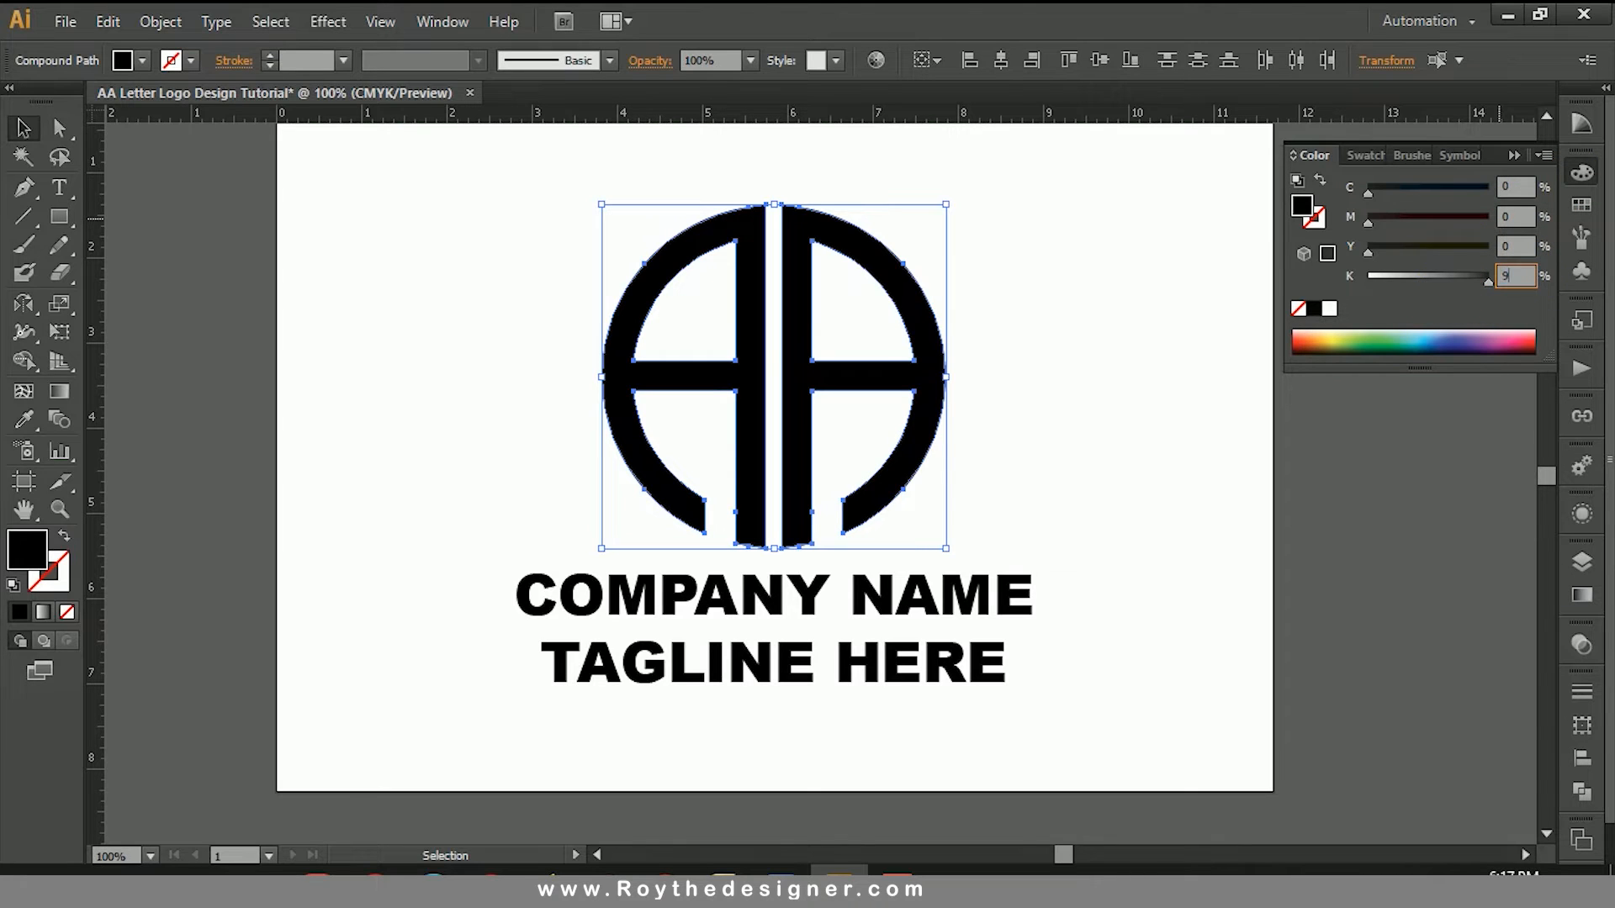
pyautogui.press('Return')
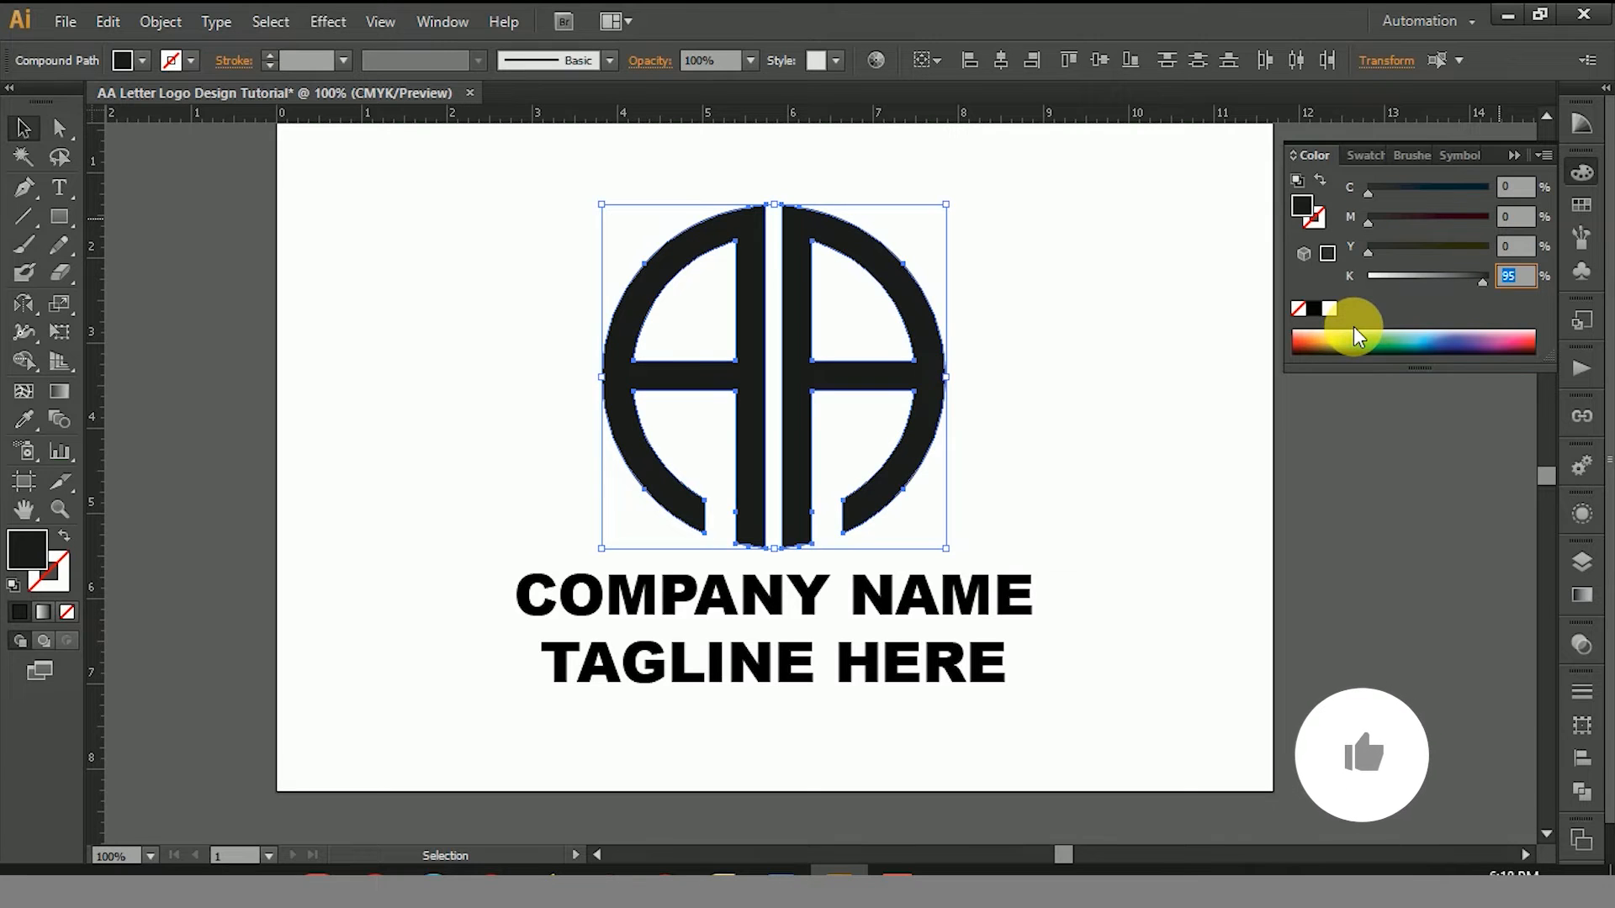
pyautogui.write('80')
pyautogui.press('Return')
pyautogui.click(1098, 433)
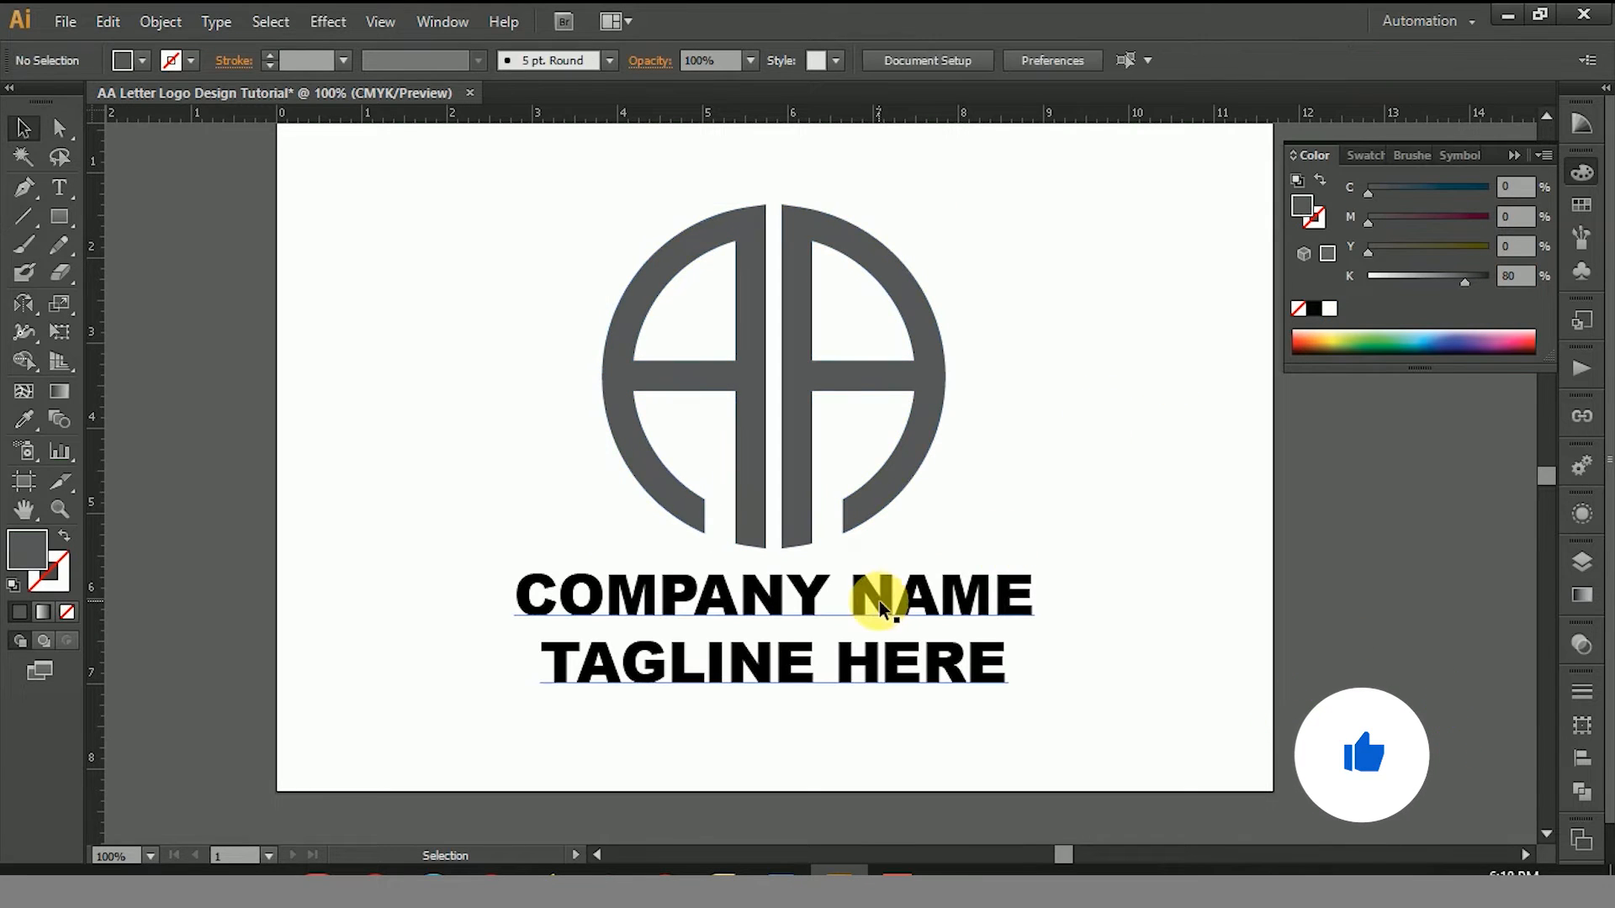
# Step: Set the "TAGLINE HERE" line to the Regular style and reduce its size to 29.88 pt
pyautogui.click(844, 668)
pyautogui.doubleClick(843, 667)
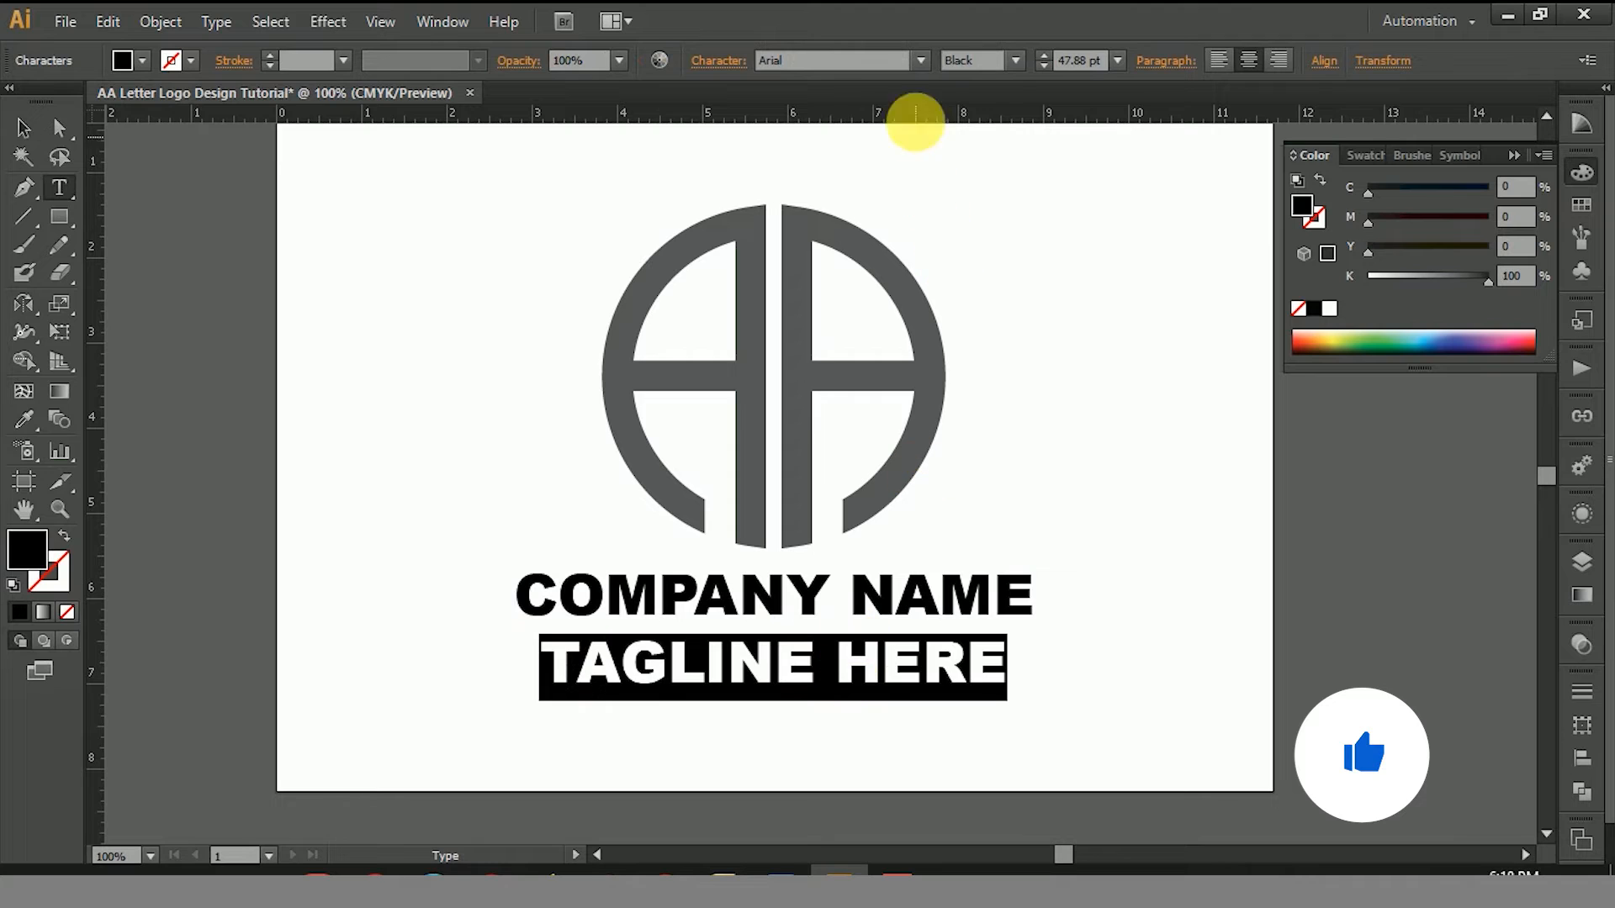
pyautogui.click(1015, 60)
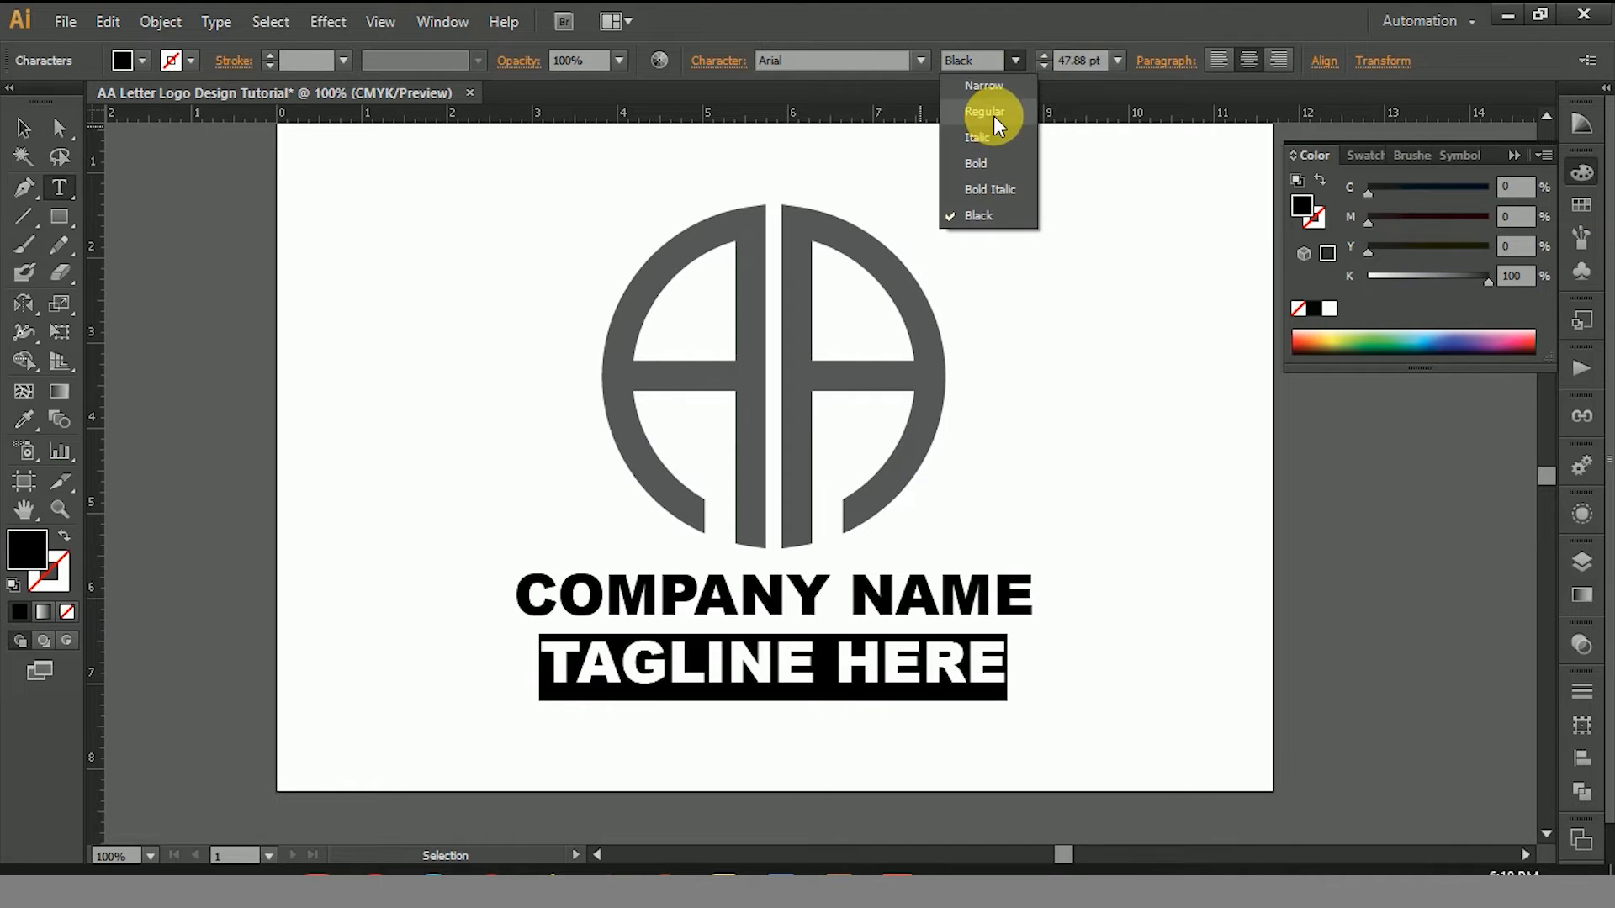
pyautogui.click(993, 115)
pyautogui.hotkey('ctrl', 'shift', ',')
pyautogui.hotkey('ctrl', 'shift', ',')
pyautogui.hotkey('ctrl', 'shift', ',')
pyautogui.hotkey('ctrl', 'shift', ',')
pyautogui.hotkey('ctrl', 'shift', ',')
pyautogui.hotkey('ctrl', 'shift', ',')
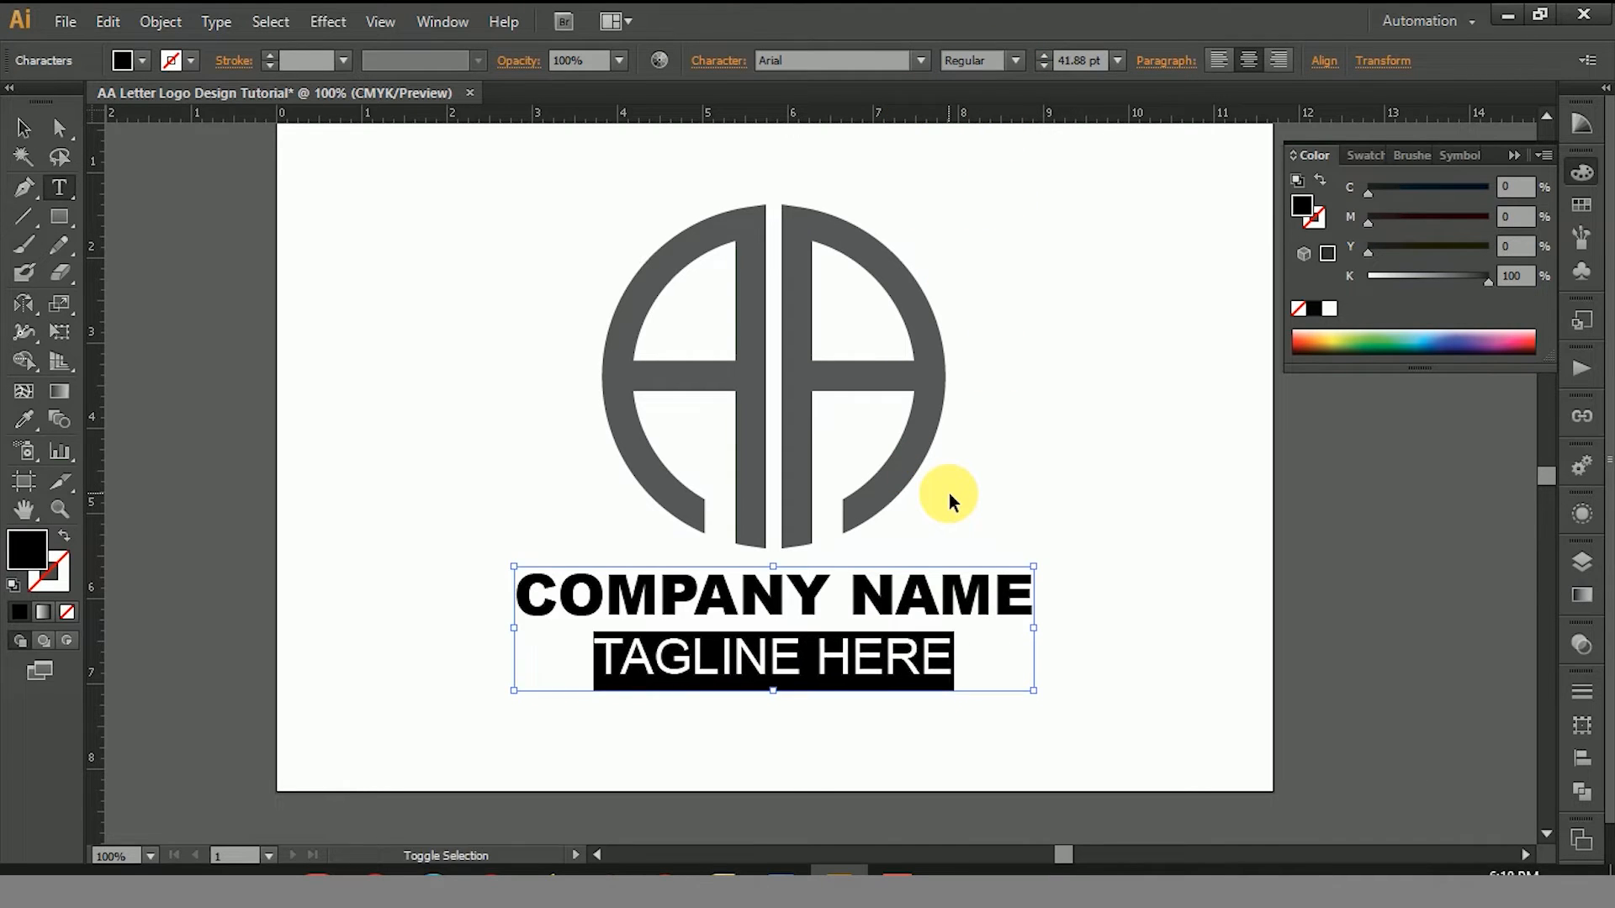
pyautogui.hotkey('ctrl', 'shift', ',')
pyautogui.hotkey('ctrl', 'shift', ',')
pyautogui.hotkey('ctrl', 'shift', ',')
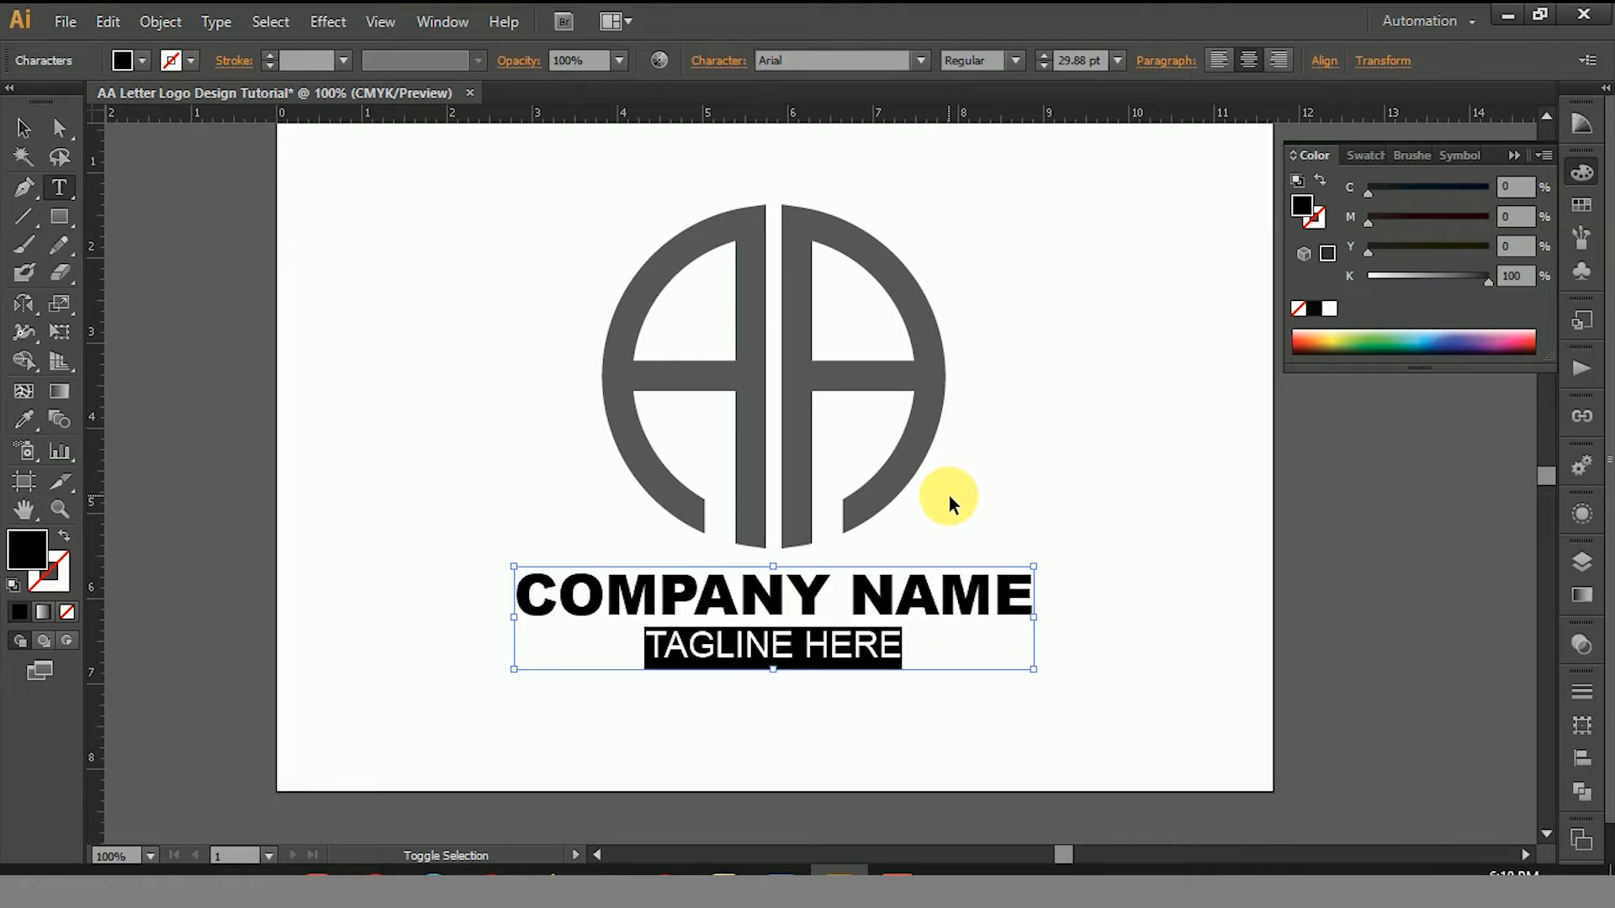
pyautogui.click(1580, 171)
pyautogui.click(22, 128)
pyautogui.click(740, 203)
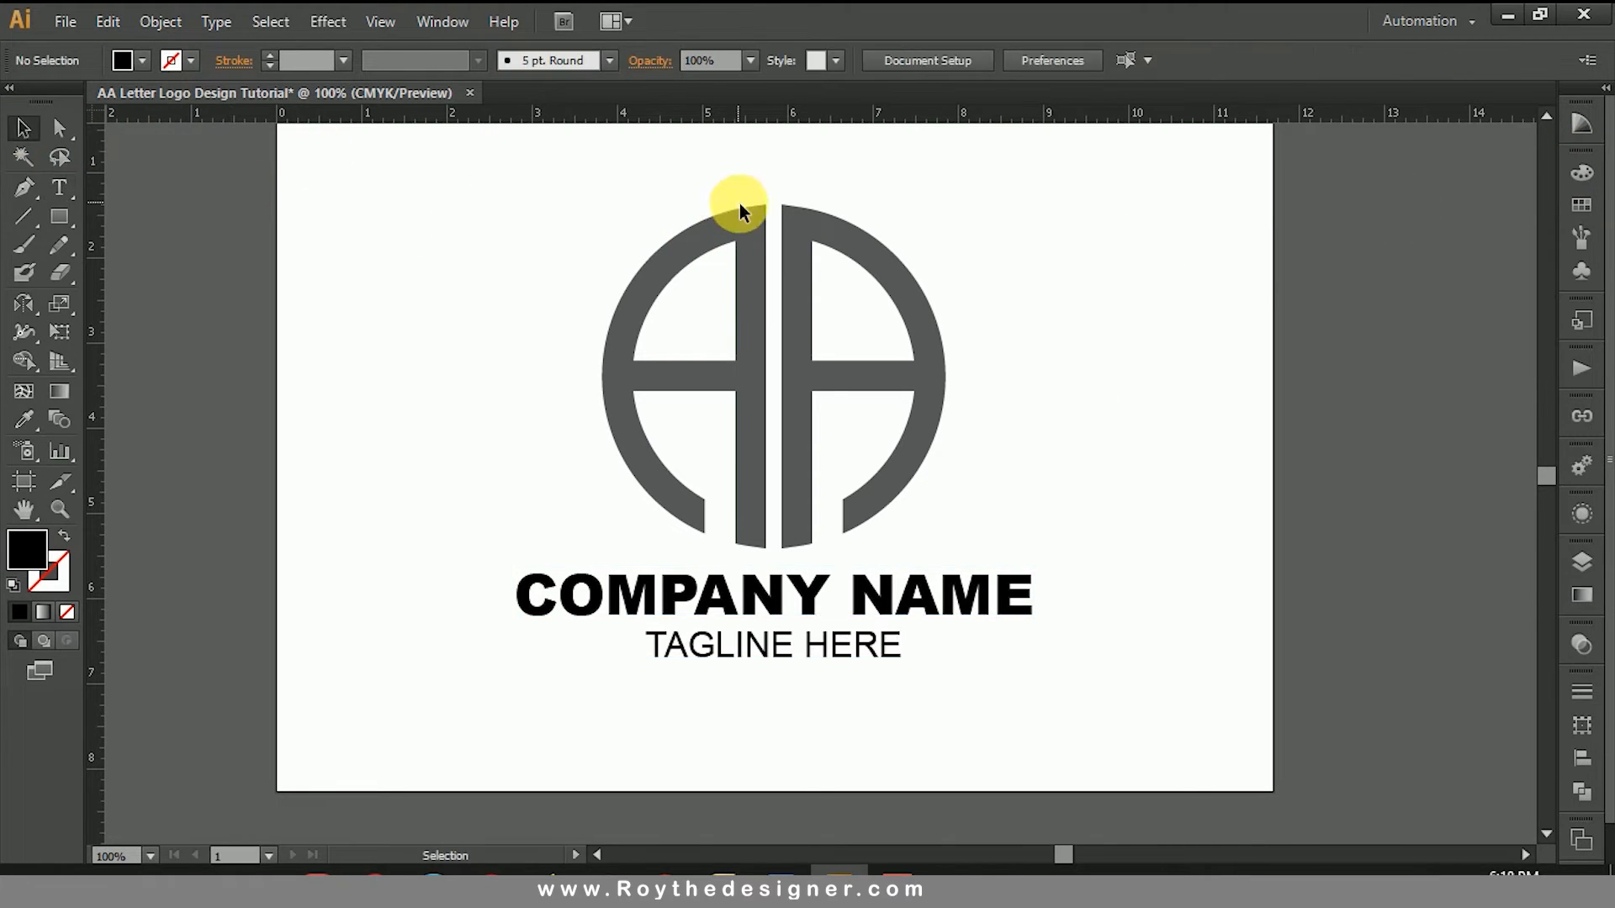
# Step: Select both letters of the logo and set their fill to orange with 75% magenta, 100% yellow and 0% black
pyautogui.click(749, 219)
pyautogui.keyDown('shift'); pyautogui.click(800, 229); pyautogui.keyUp('shift')
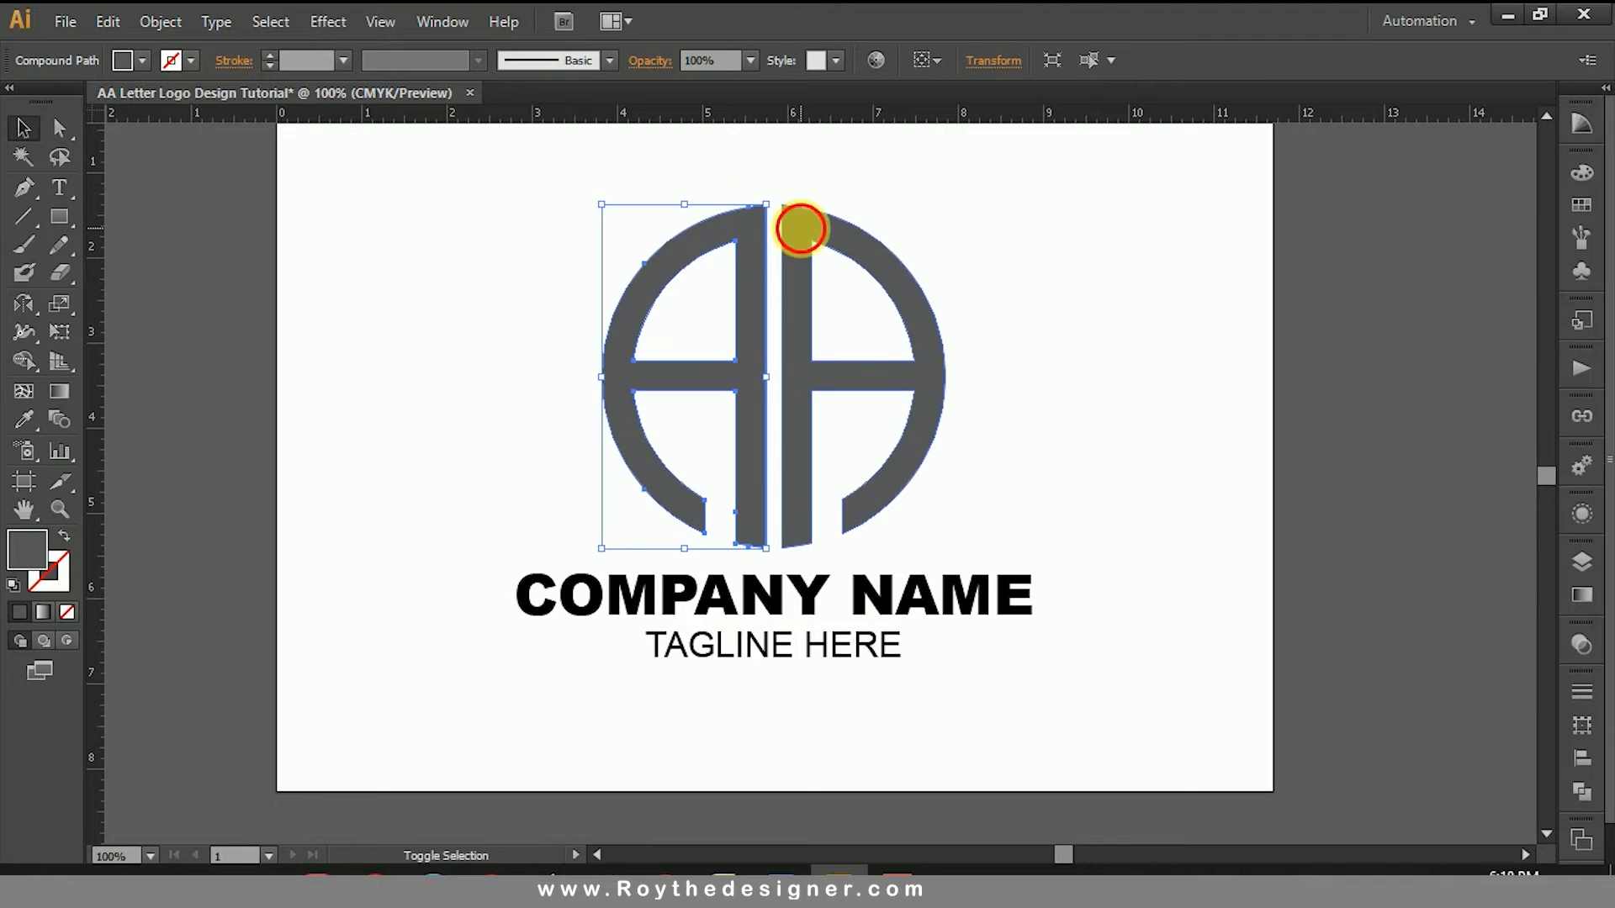
pyautogui.click(1578, 175)
pyautogui.moveTo(1469, 280); pyautogui.dragTo(1365, 278)
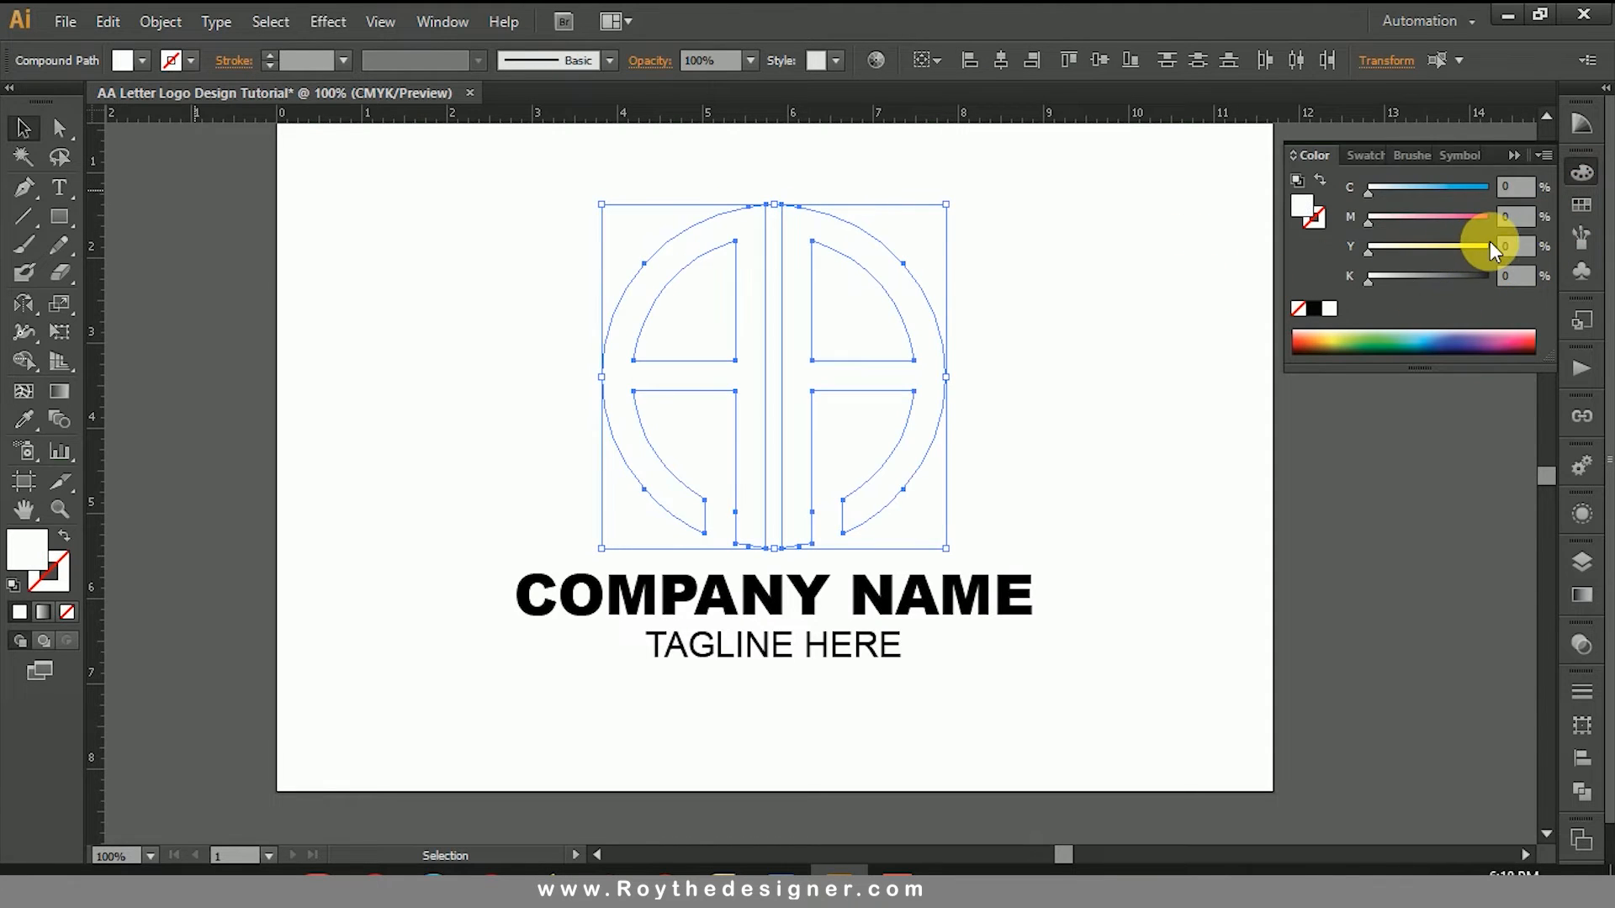
pyautogui.moveTo(1491, 241); pyautogui.dragTo(1502, 246)
pyautogui.click(1446, 218)
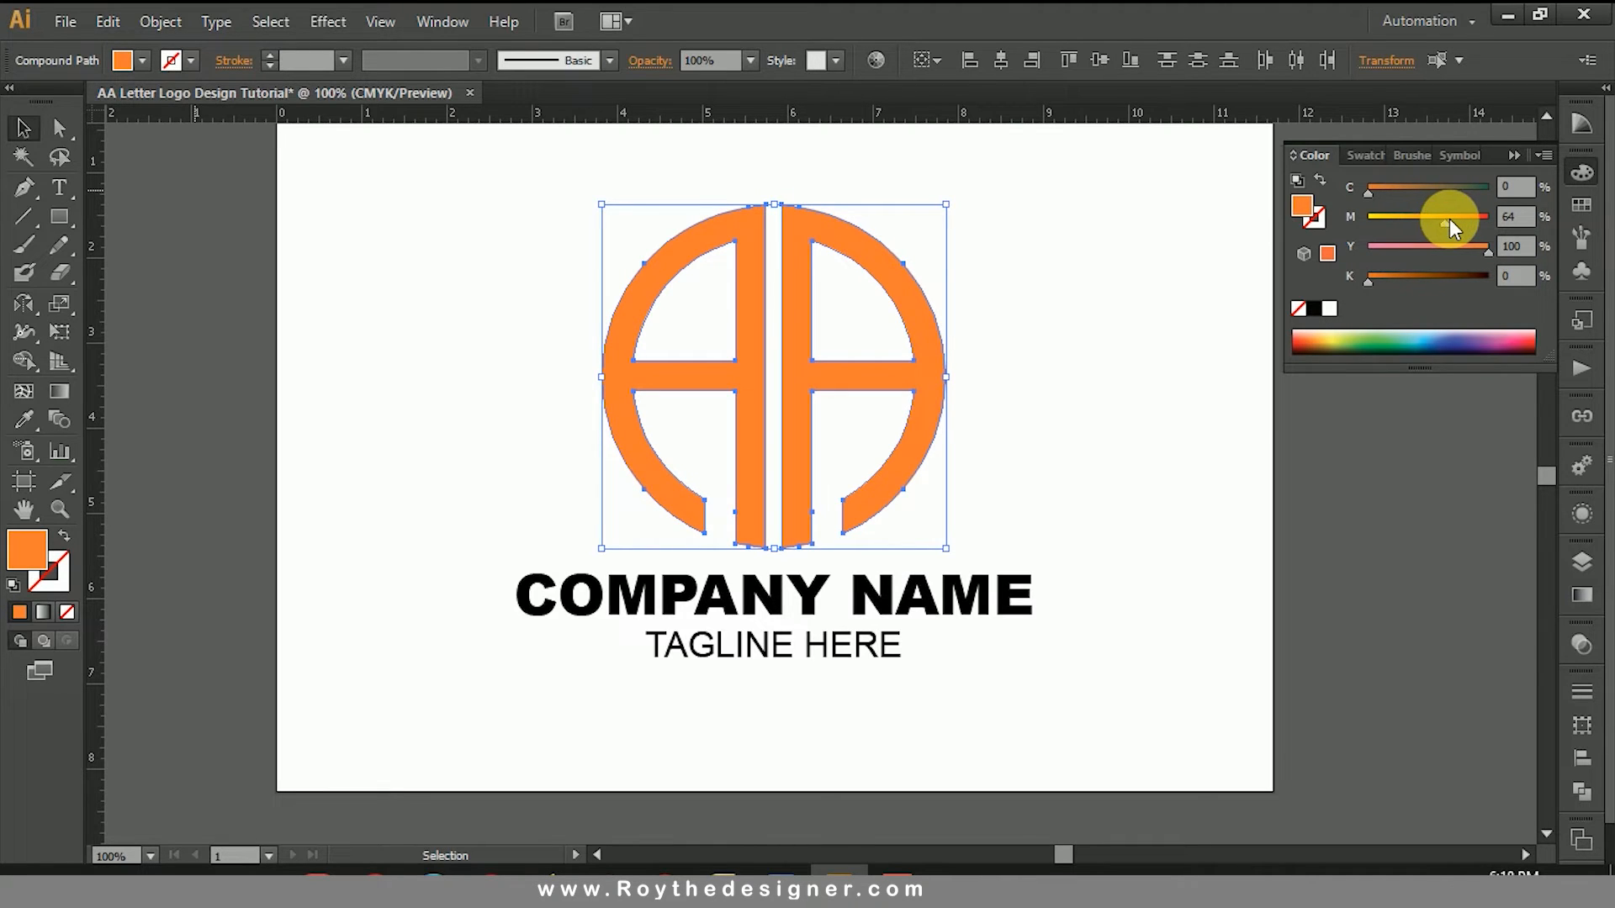
pyautogui.click(1511, 216)
pyautogui.write('75')
pyautogui.press('Return')
pyautogui.click(1094, 437)
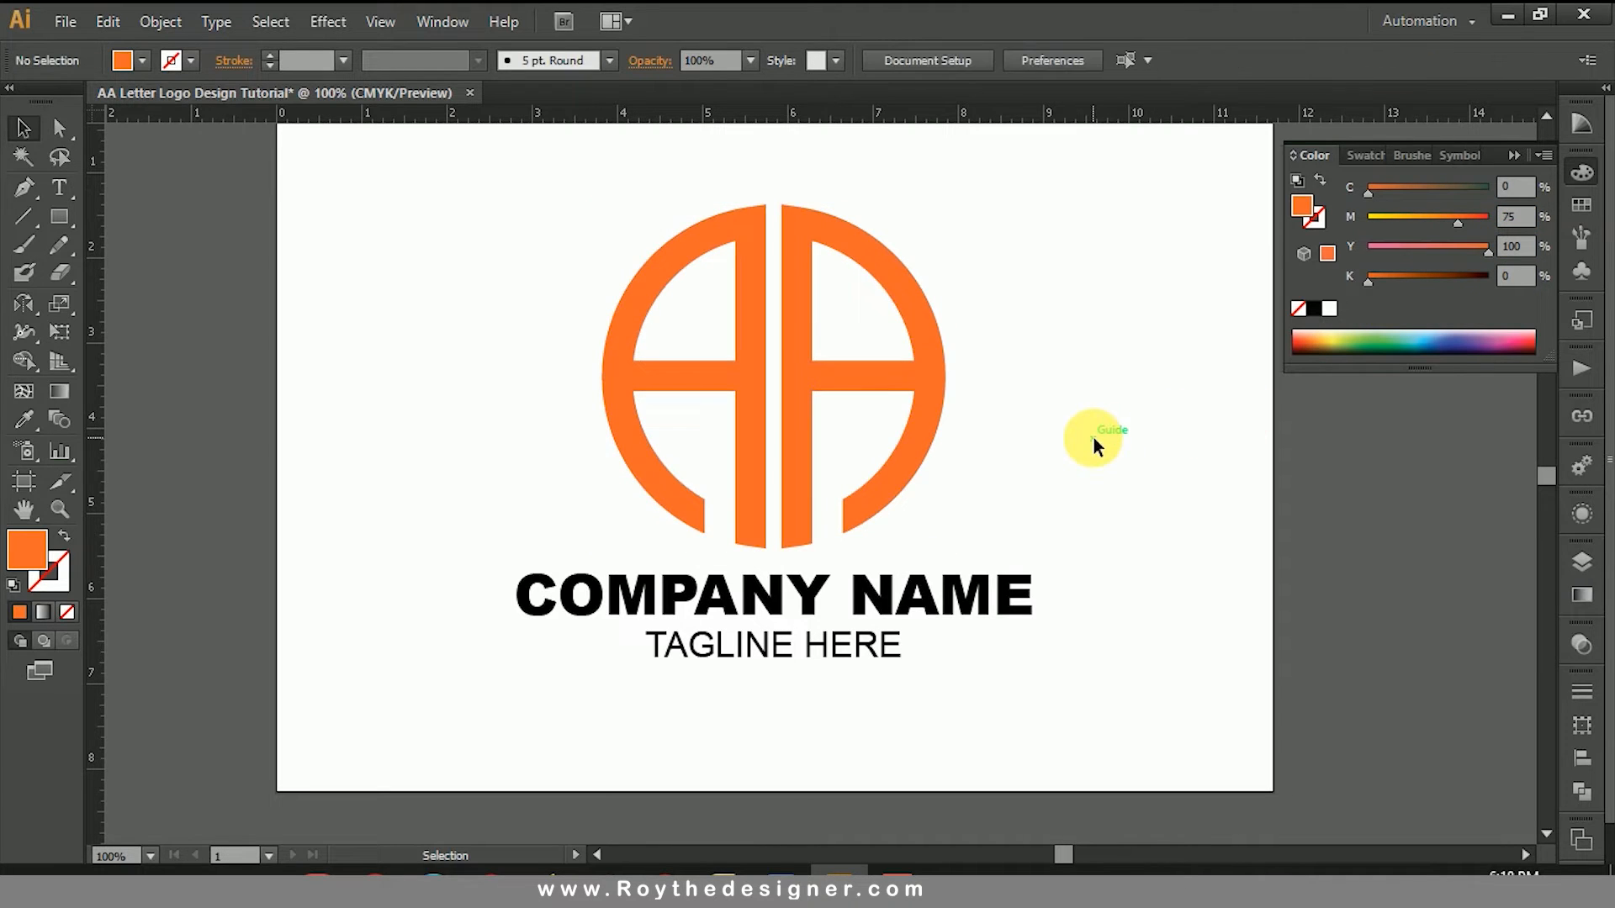
pyautogui.doubleClick(902, 599)
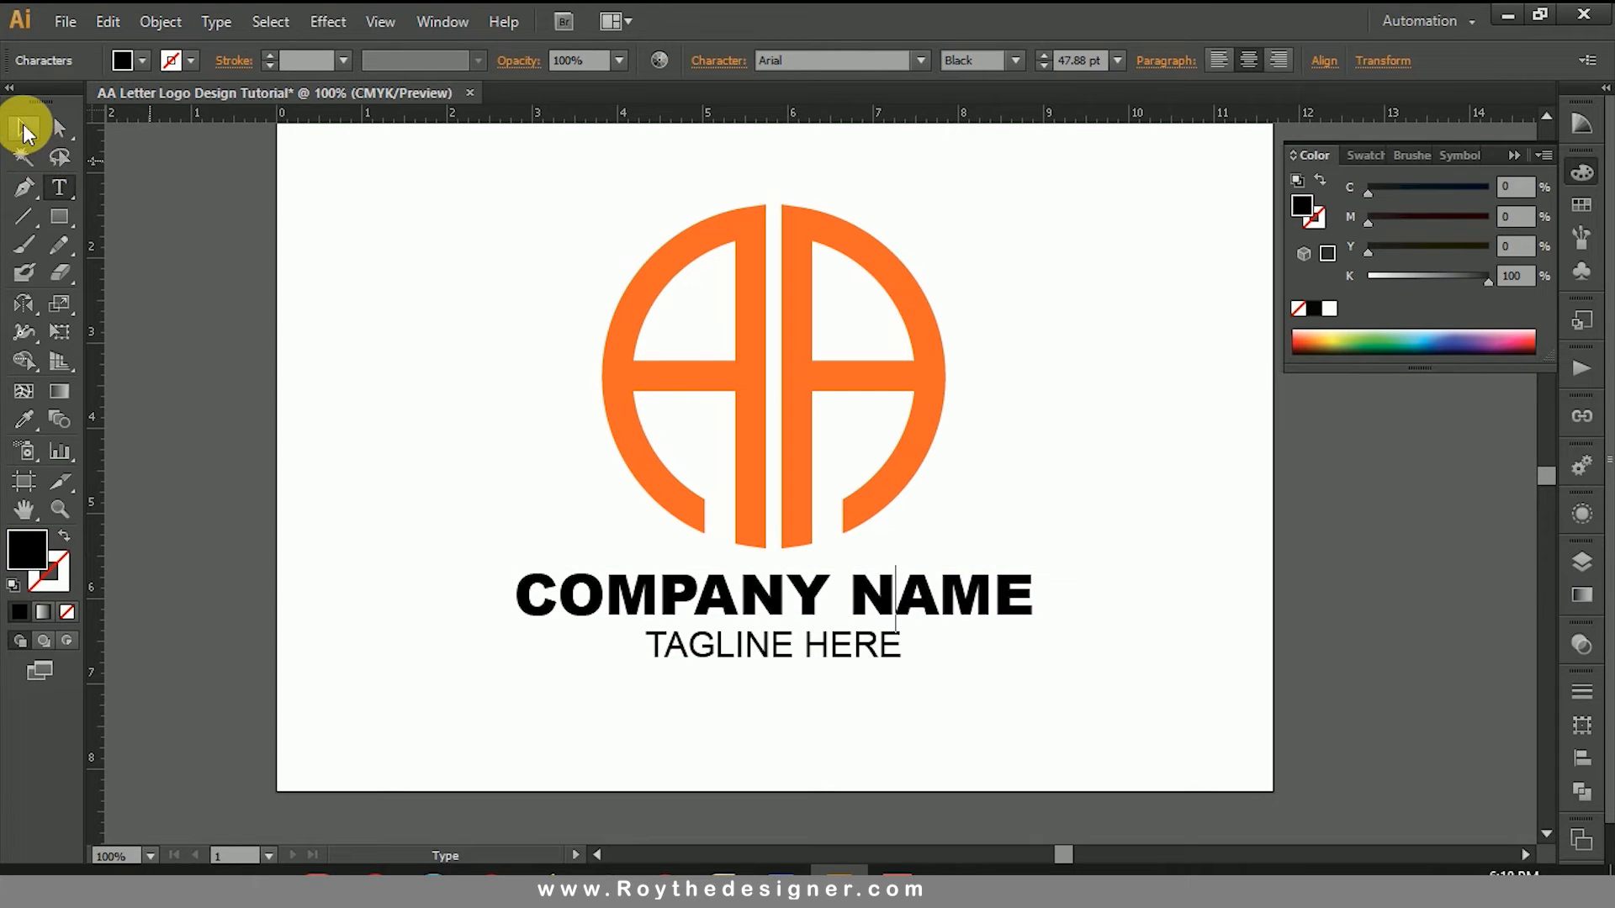
pyautogui.click(23, 126)
pyautogui.click(1010, 429)
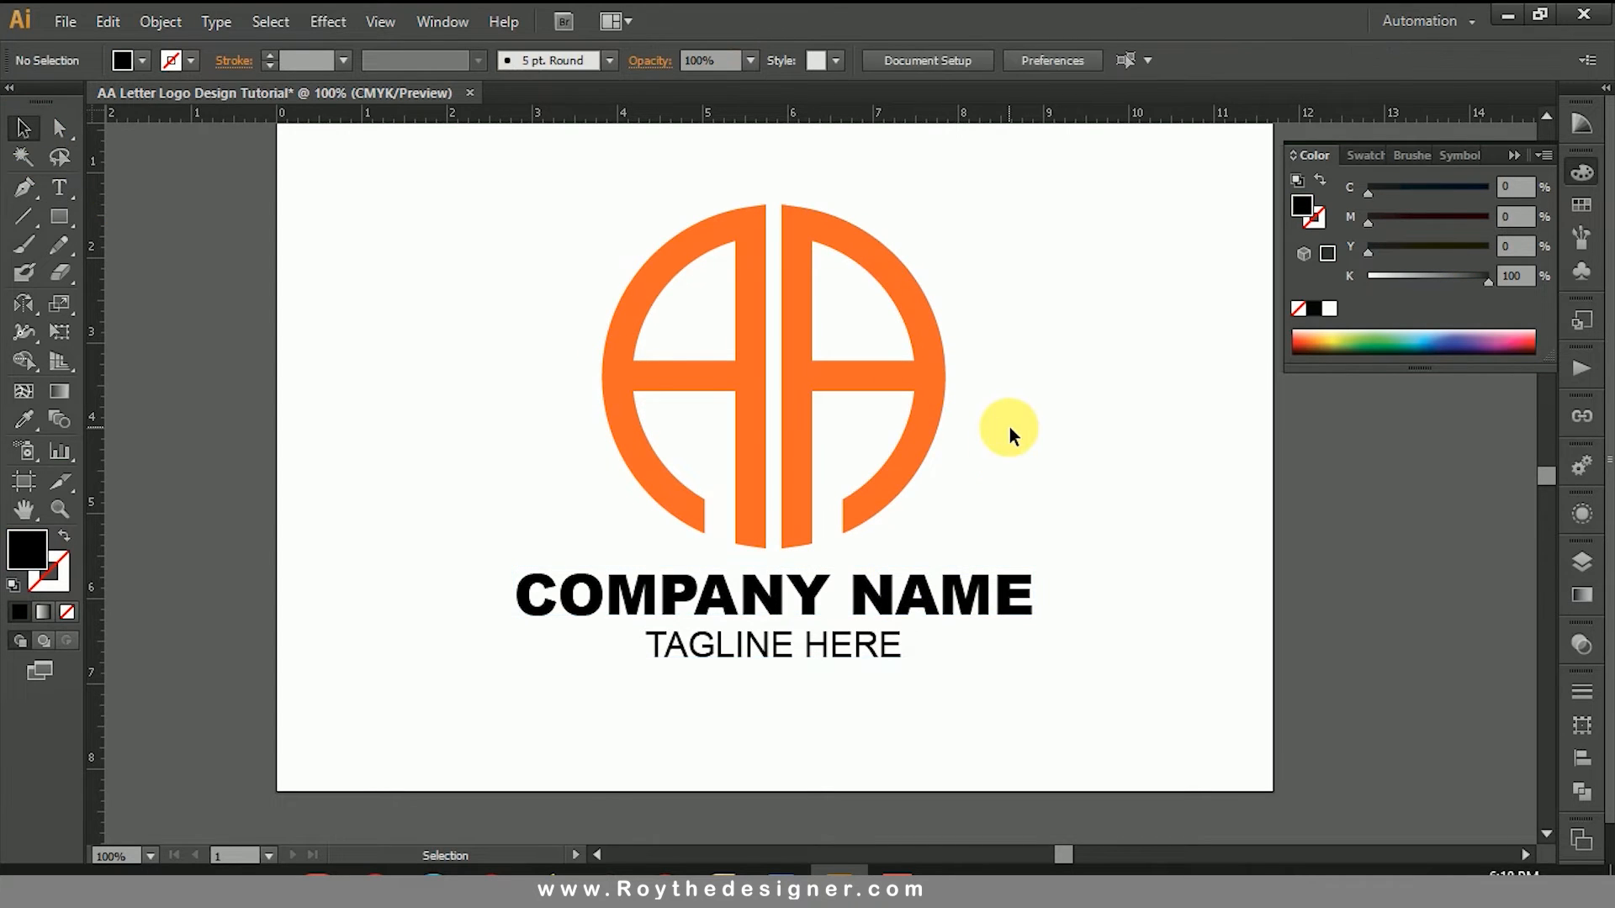
# Step: Set the black value of the "TAGLINE HERE" line's fill to 80%
pyautogui.click(855, 648)
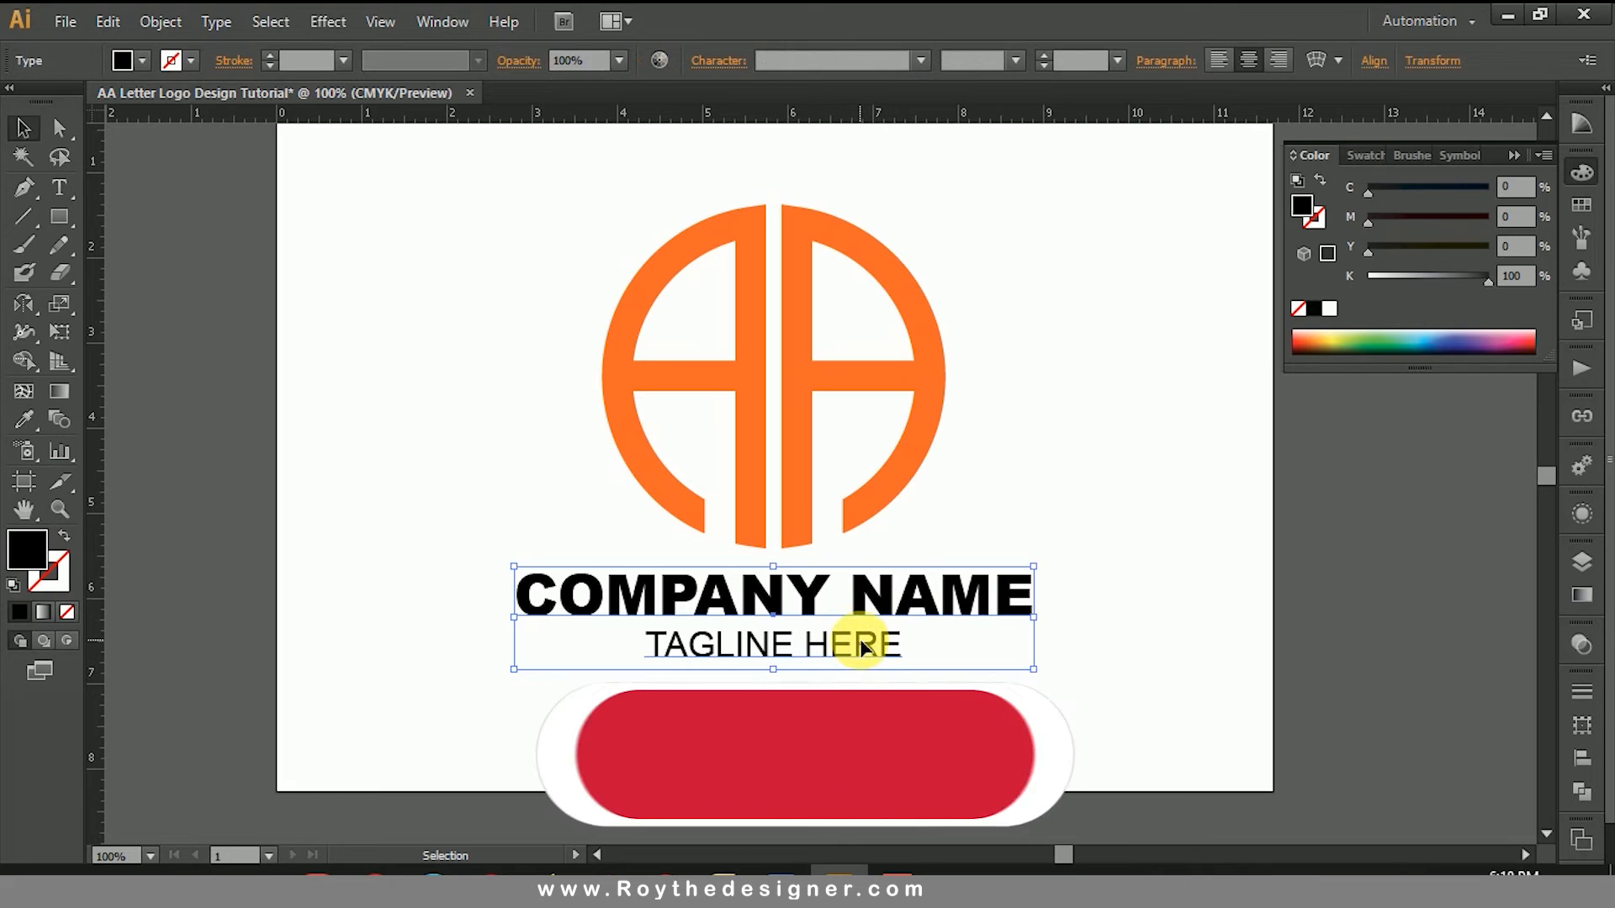
pyautogui.doubleClick(896, 593)
pyautogui.tripleClick(851, 646)
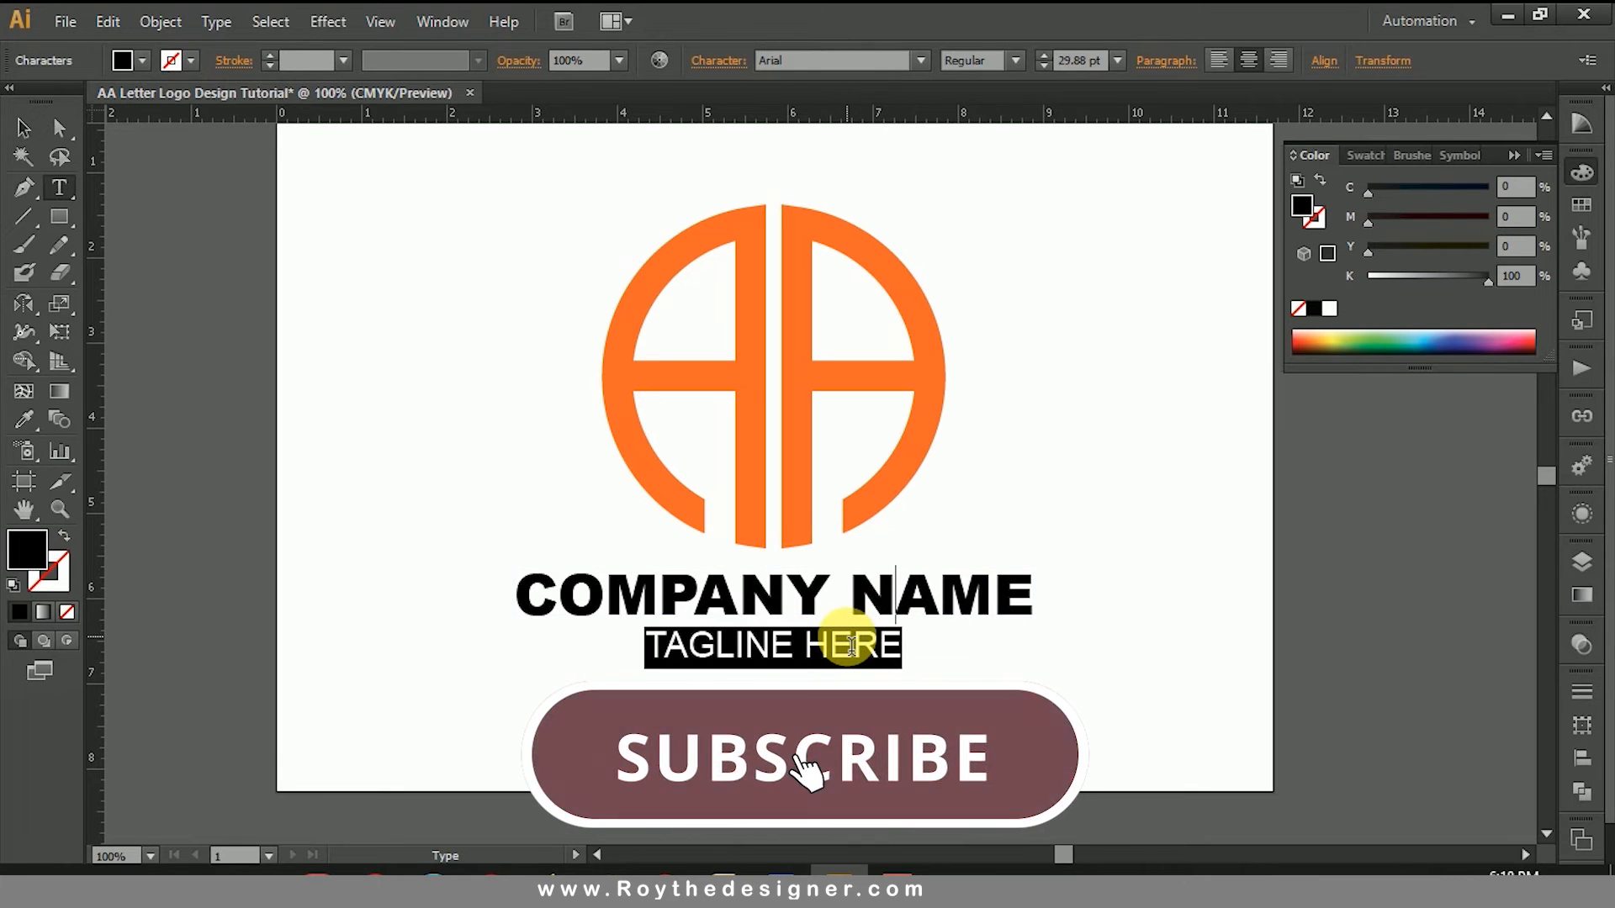
pyautogui.click(1518, 275)
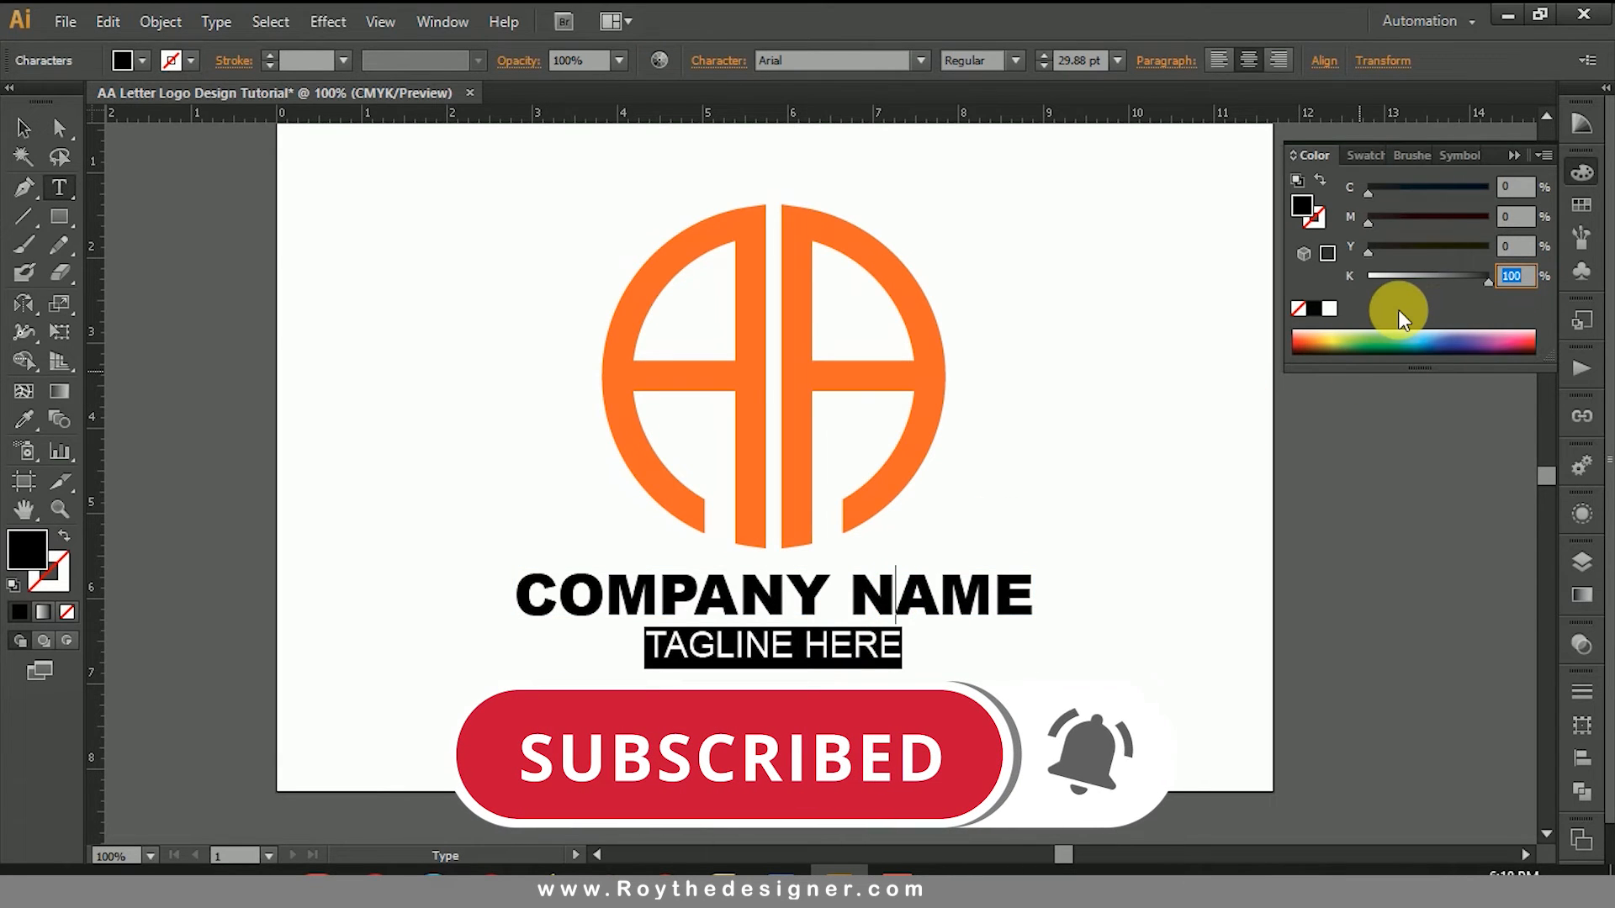
pyautogui.write('80')
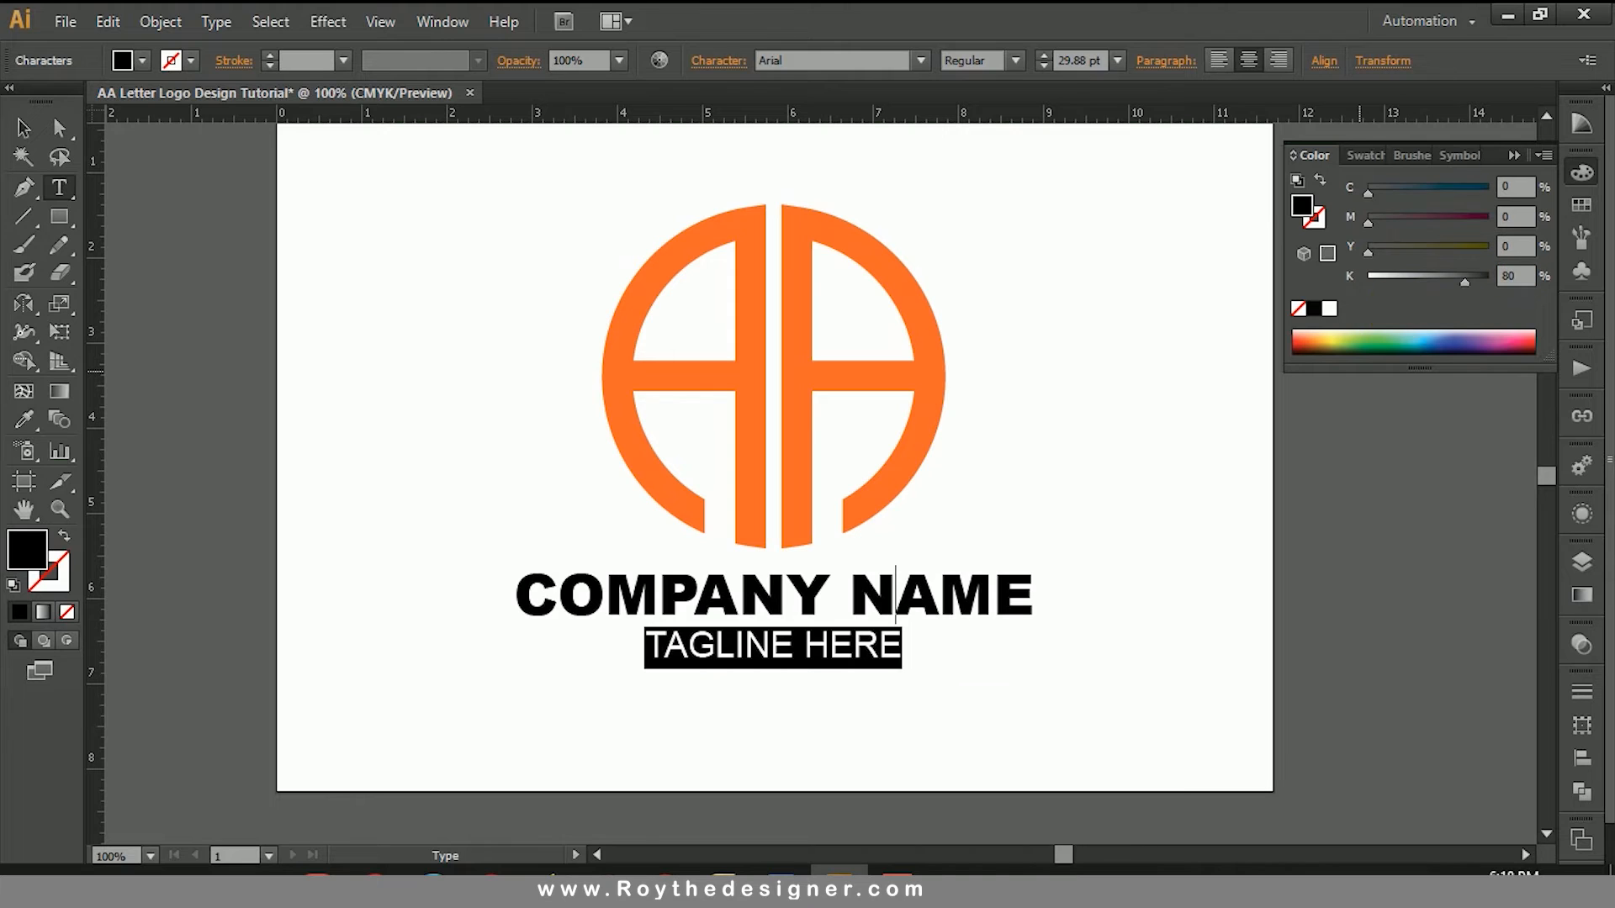
pyautogui.press('Return')
pyautogui.click(23, 138)
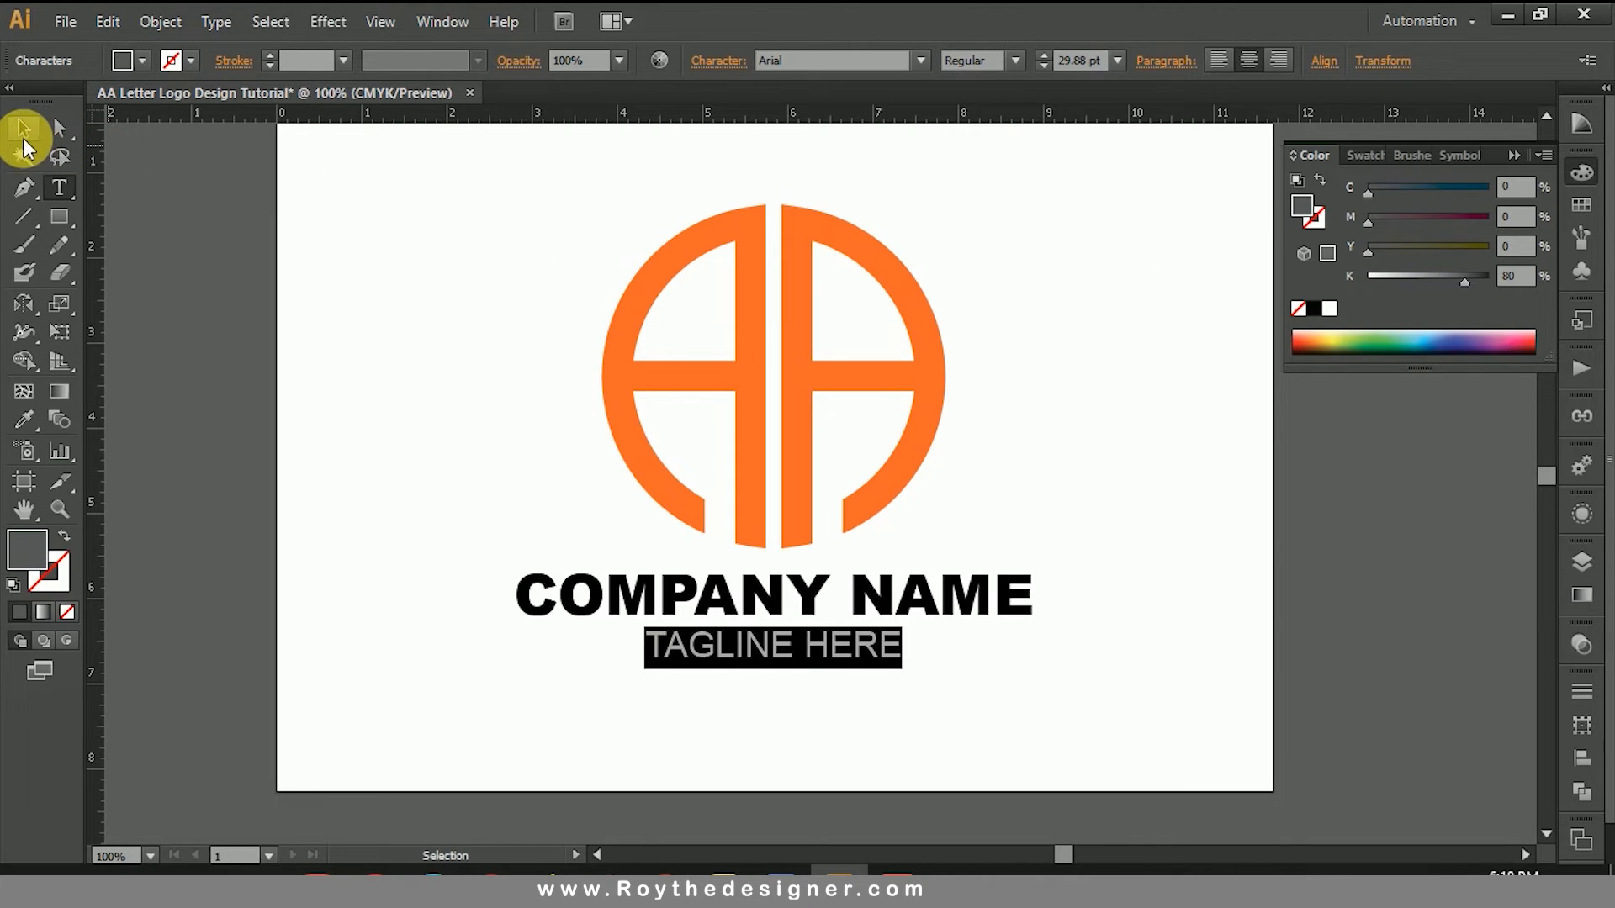
pyautogui.click(390, 320)
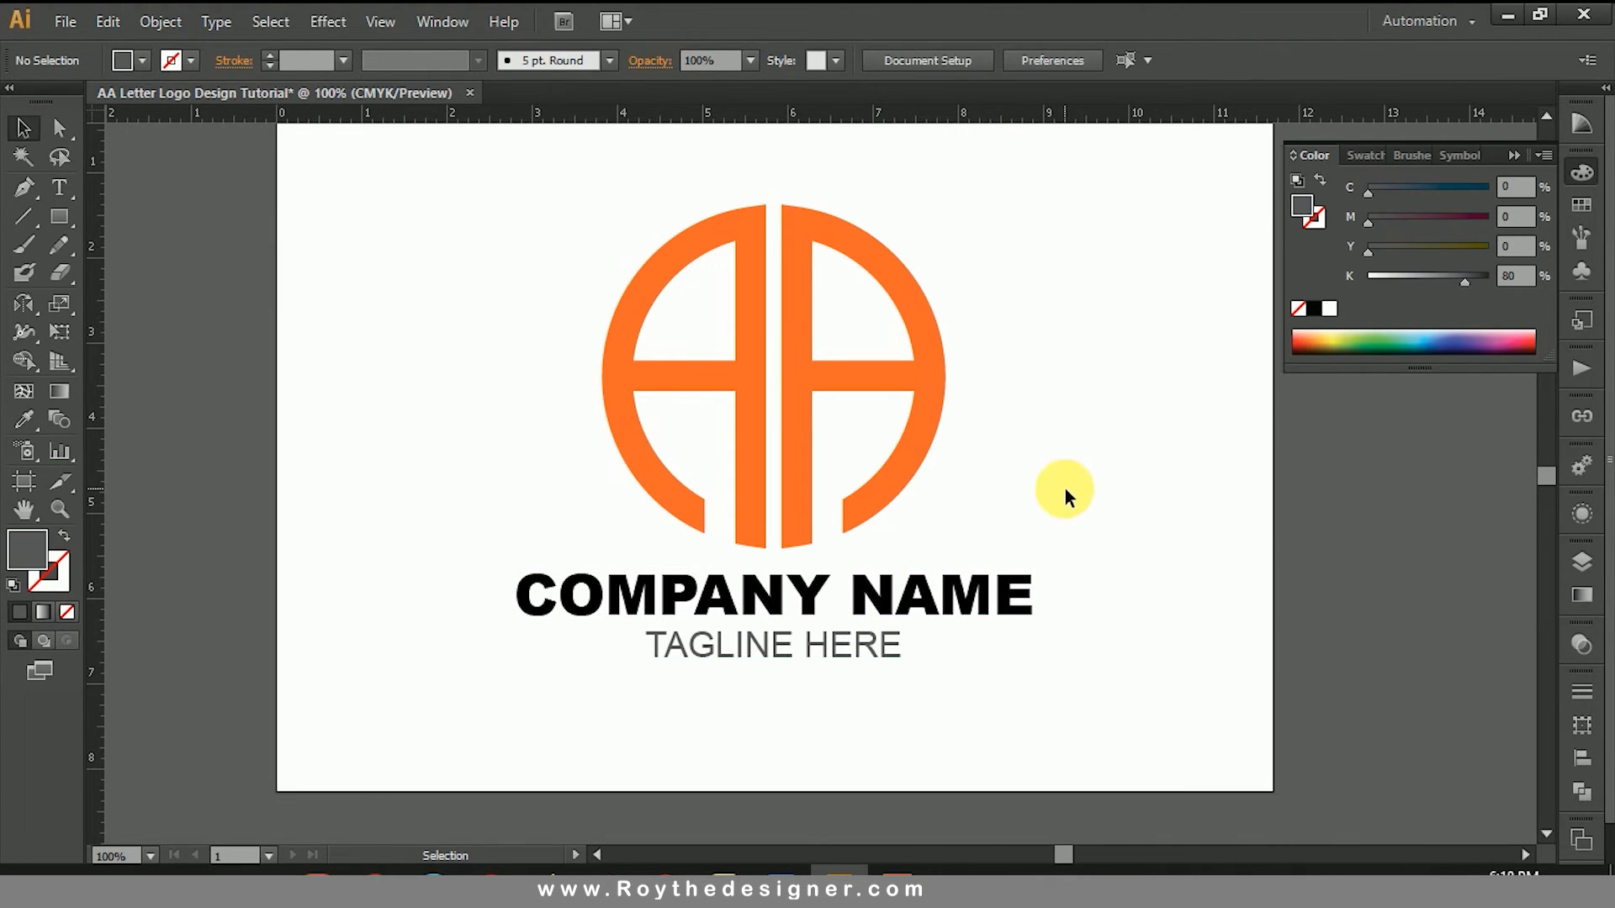
# Step: Group the two logo letters together with the company name and tagline text
pyautogui.hotkey('ctrl', '-')
pyautogui.hotkey('ctrl', '-')
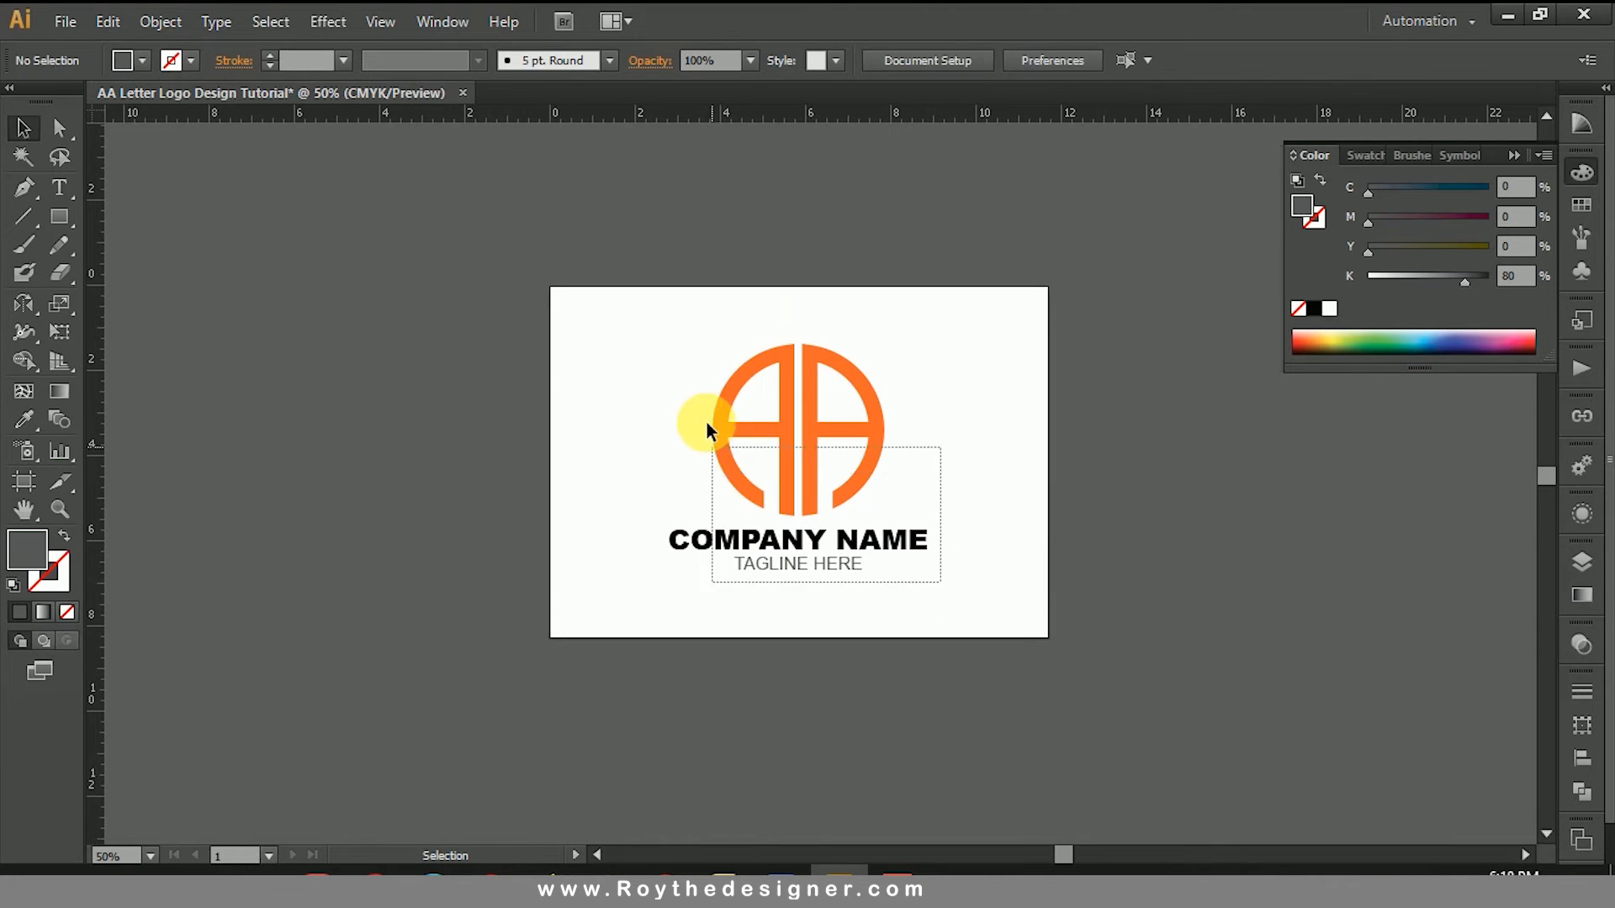
pyautogui.moveTo(706, 422); pyautogui.dragTo(776, 501)
pyautogui.rightClick(776, 484)
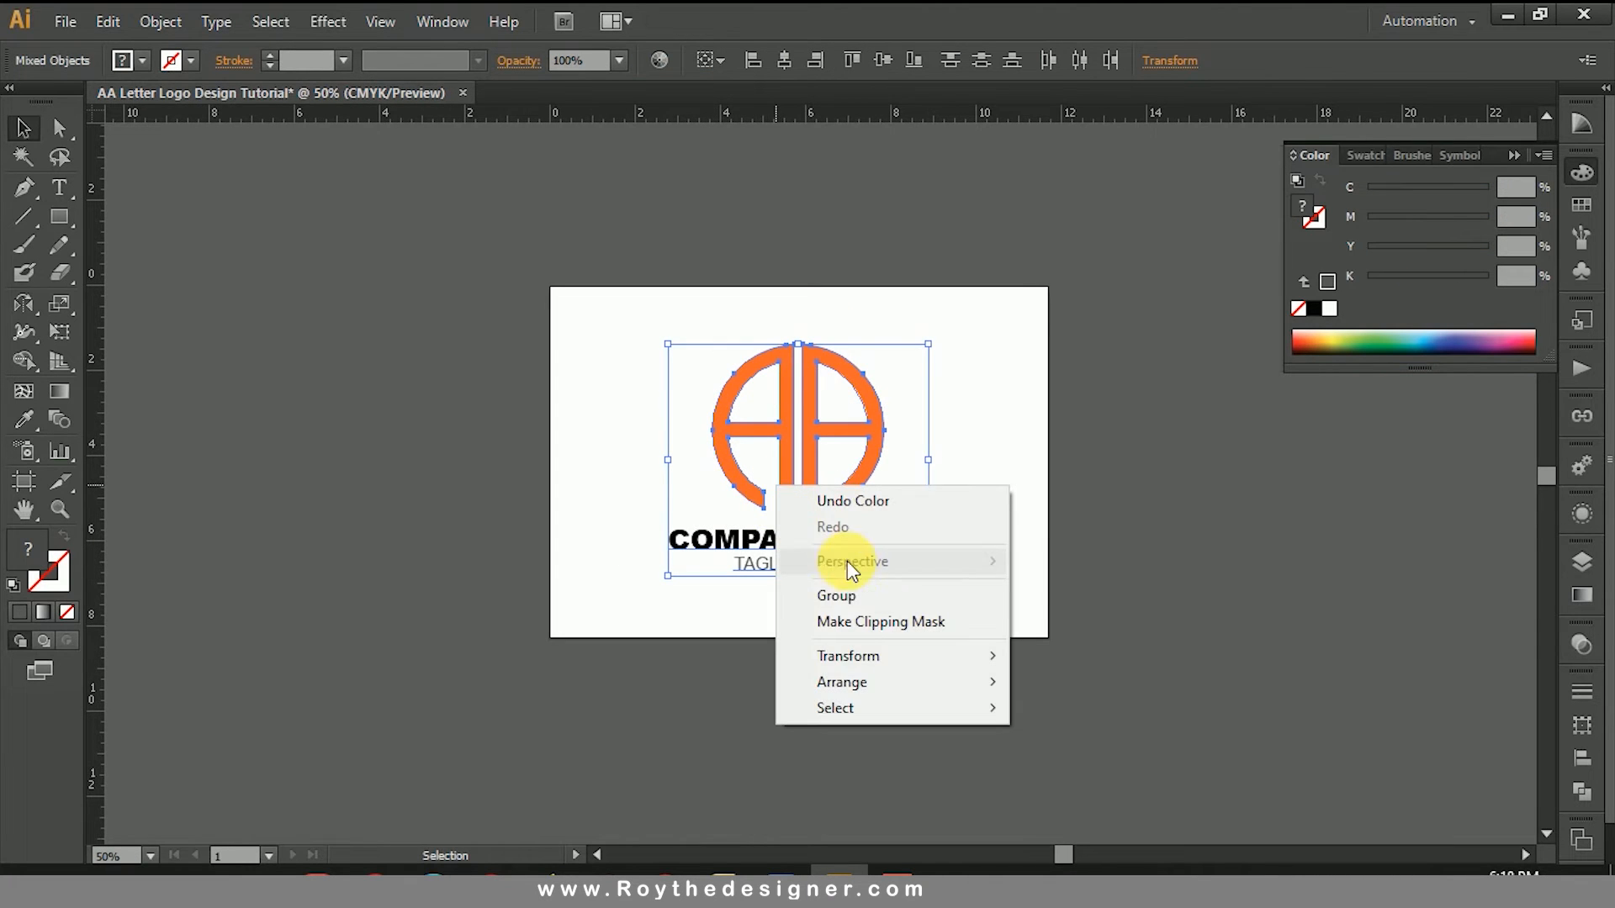
pyautogui.click(787, 597)
pyautogui.click(1021, 427)
# Step: Scale the grouped logo and text down proportionally to about 5.72 in wide, keeping it horizontally centered
pyautogui.moveTo(559, 306); pyautogui.dragTo(1128, 735)
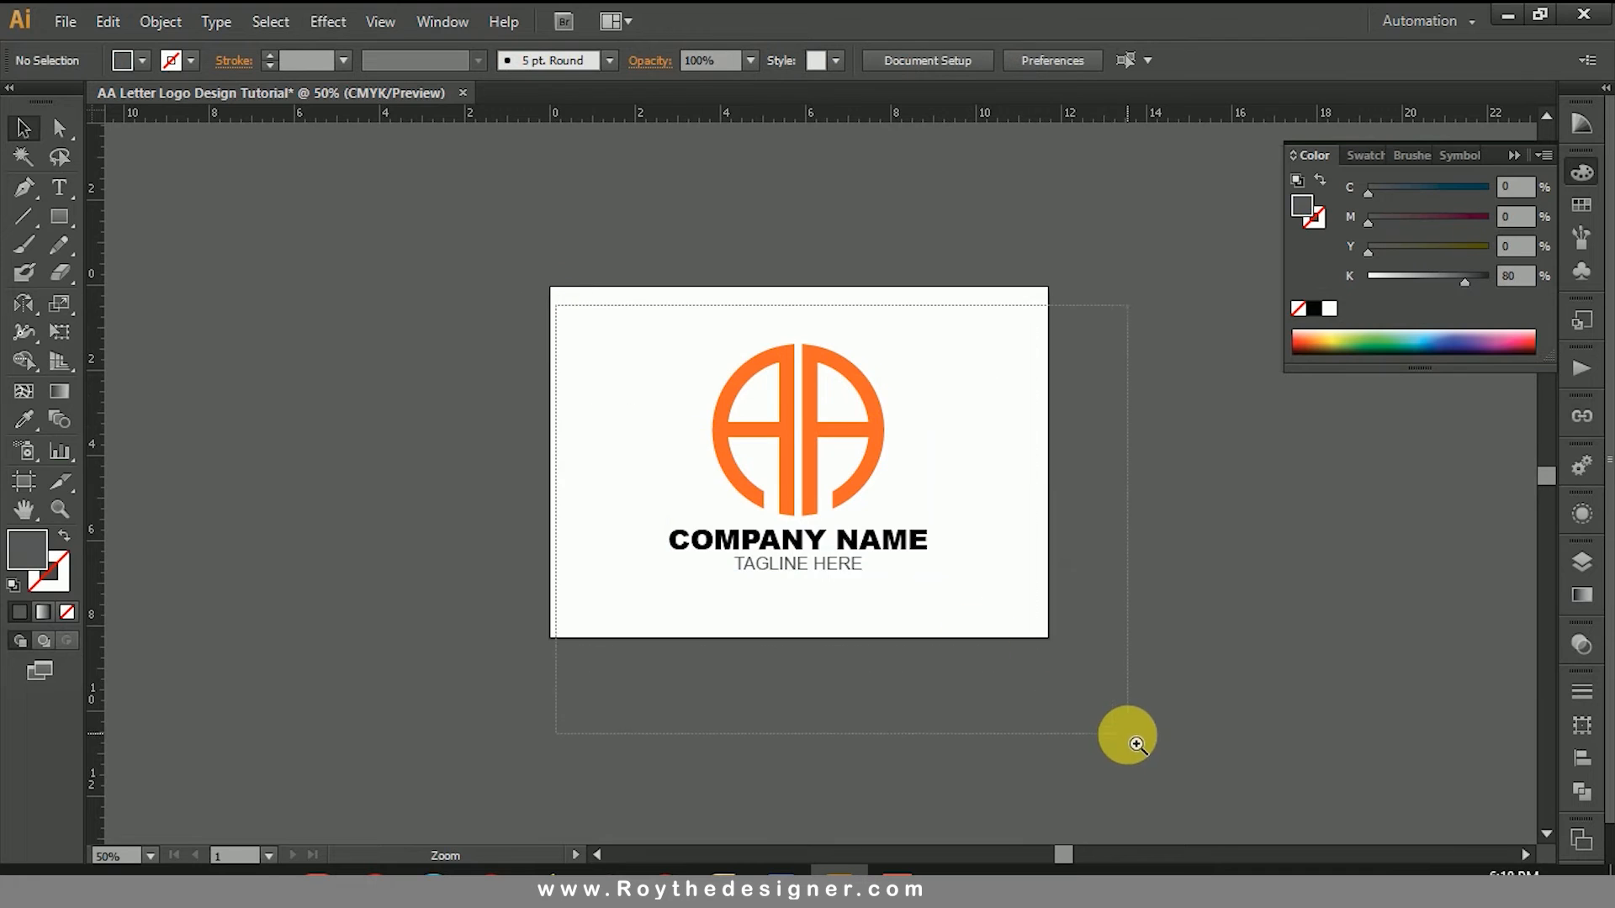
pyautogui.click(832, 561)
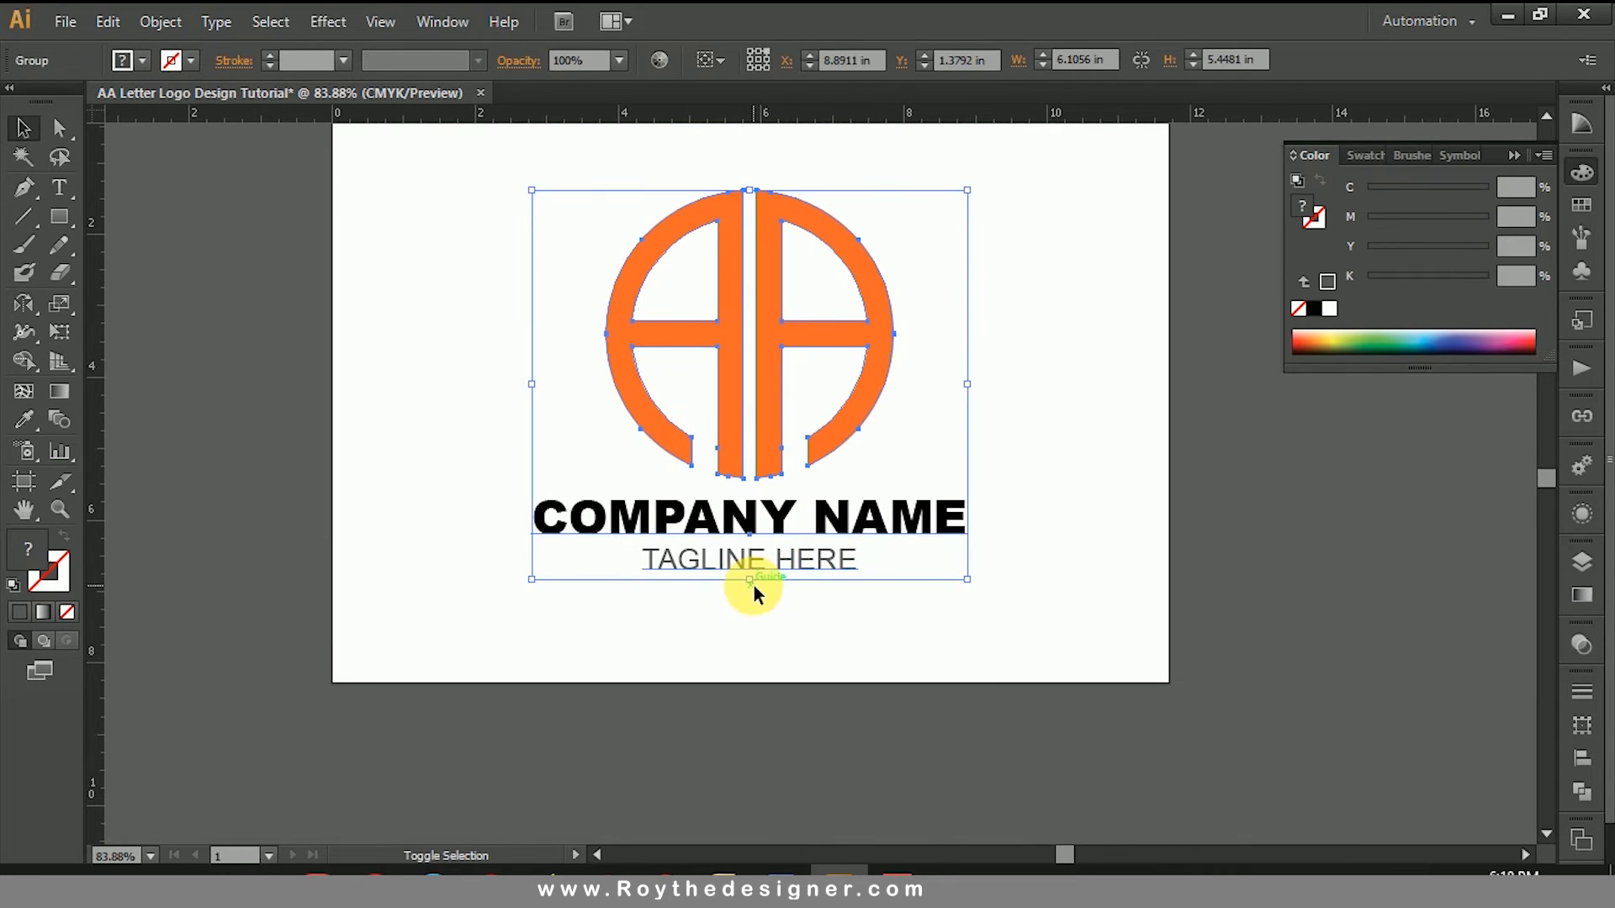
pyautogui.moveTo(750, 579); pyautogui.dragTo(778, 541)
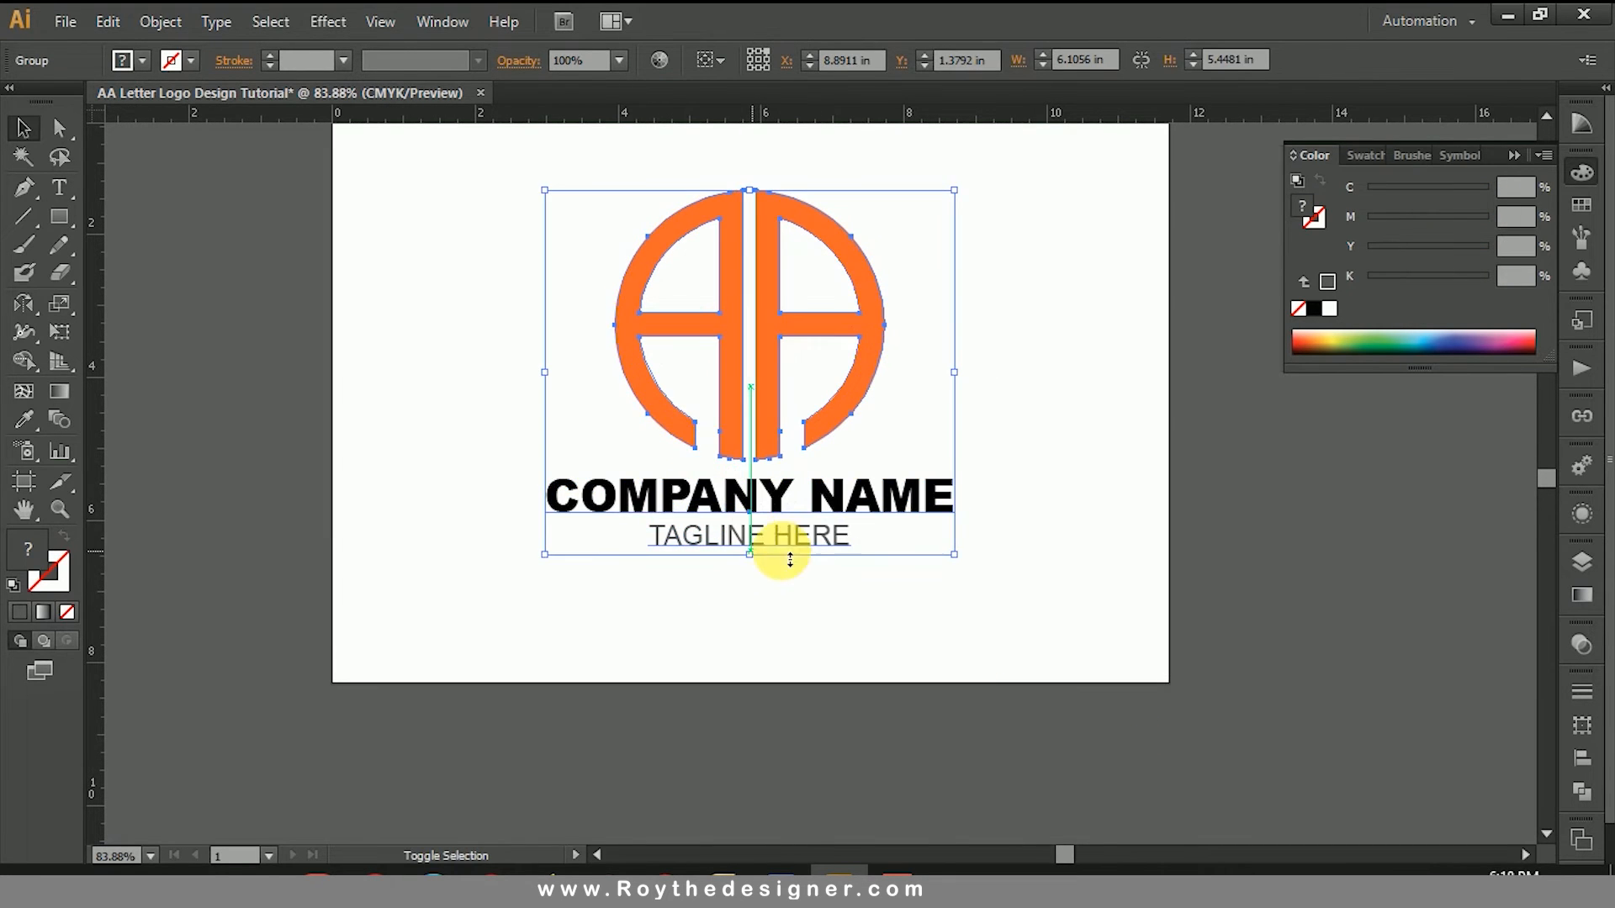
pyautogui.click(1089, 447)
pyautogui.scroll(2, 1052, 437)
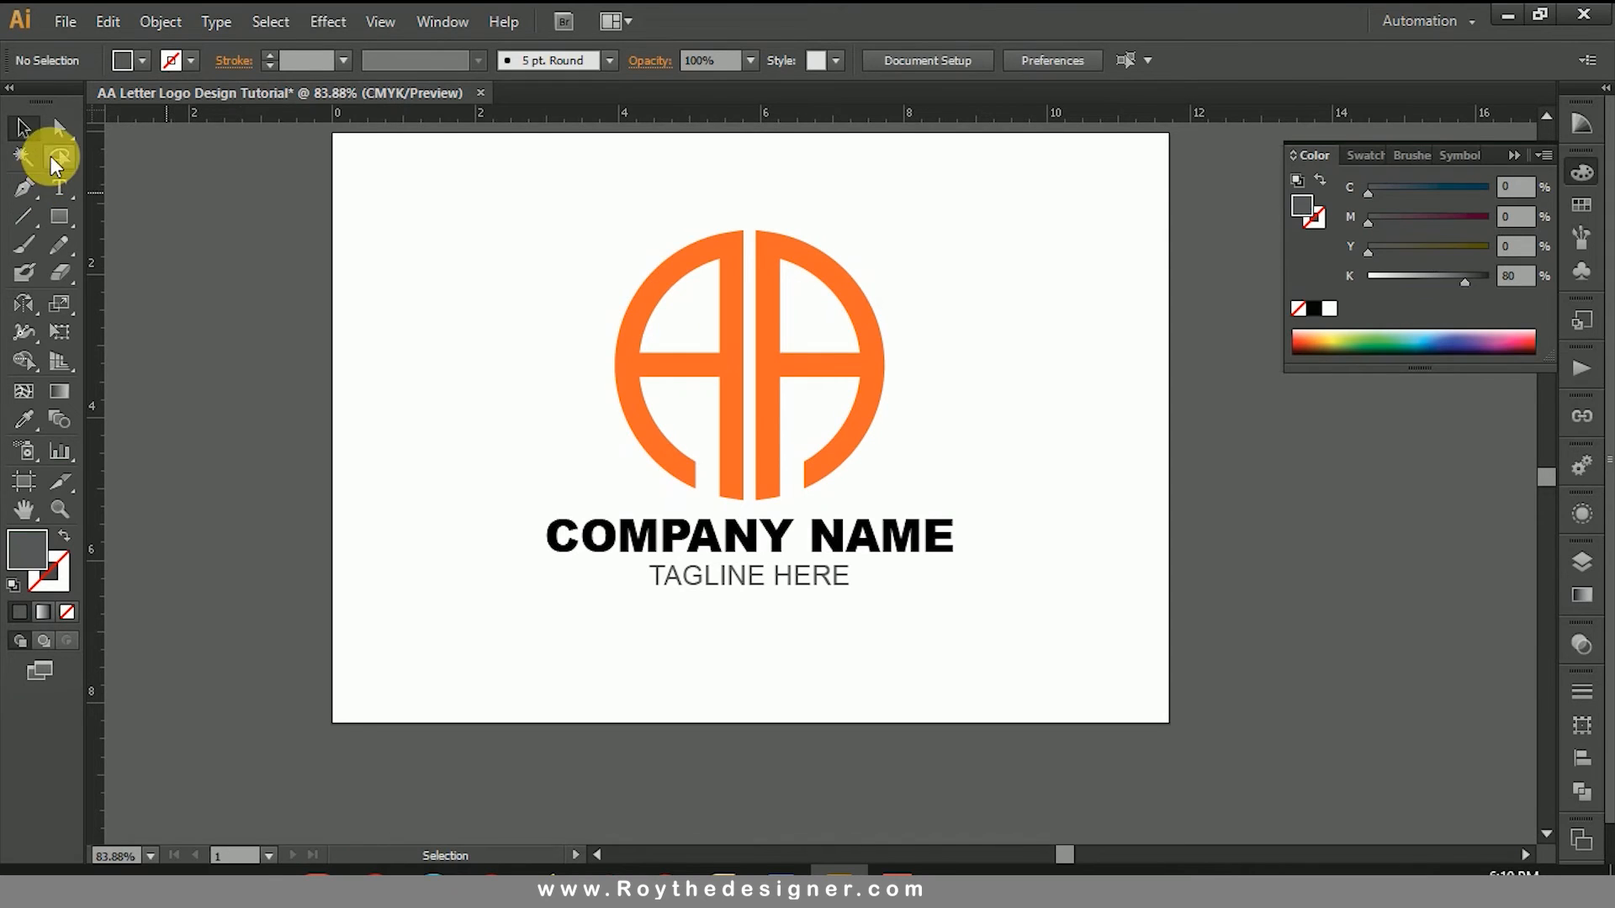
# Step: Select only the right letter A within the group and set its fill to green with 54% cyan, 0% magenta and 100% yellow
pyautogui.click(58, 127)
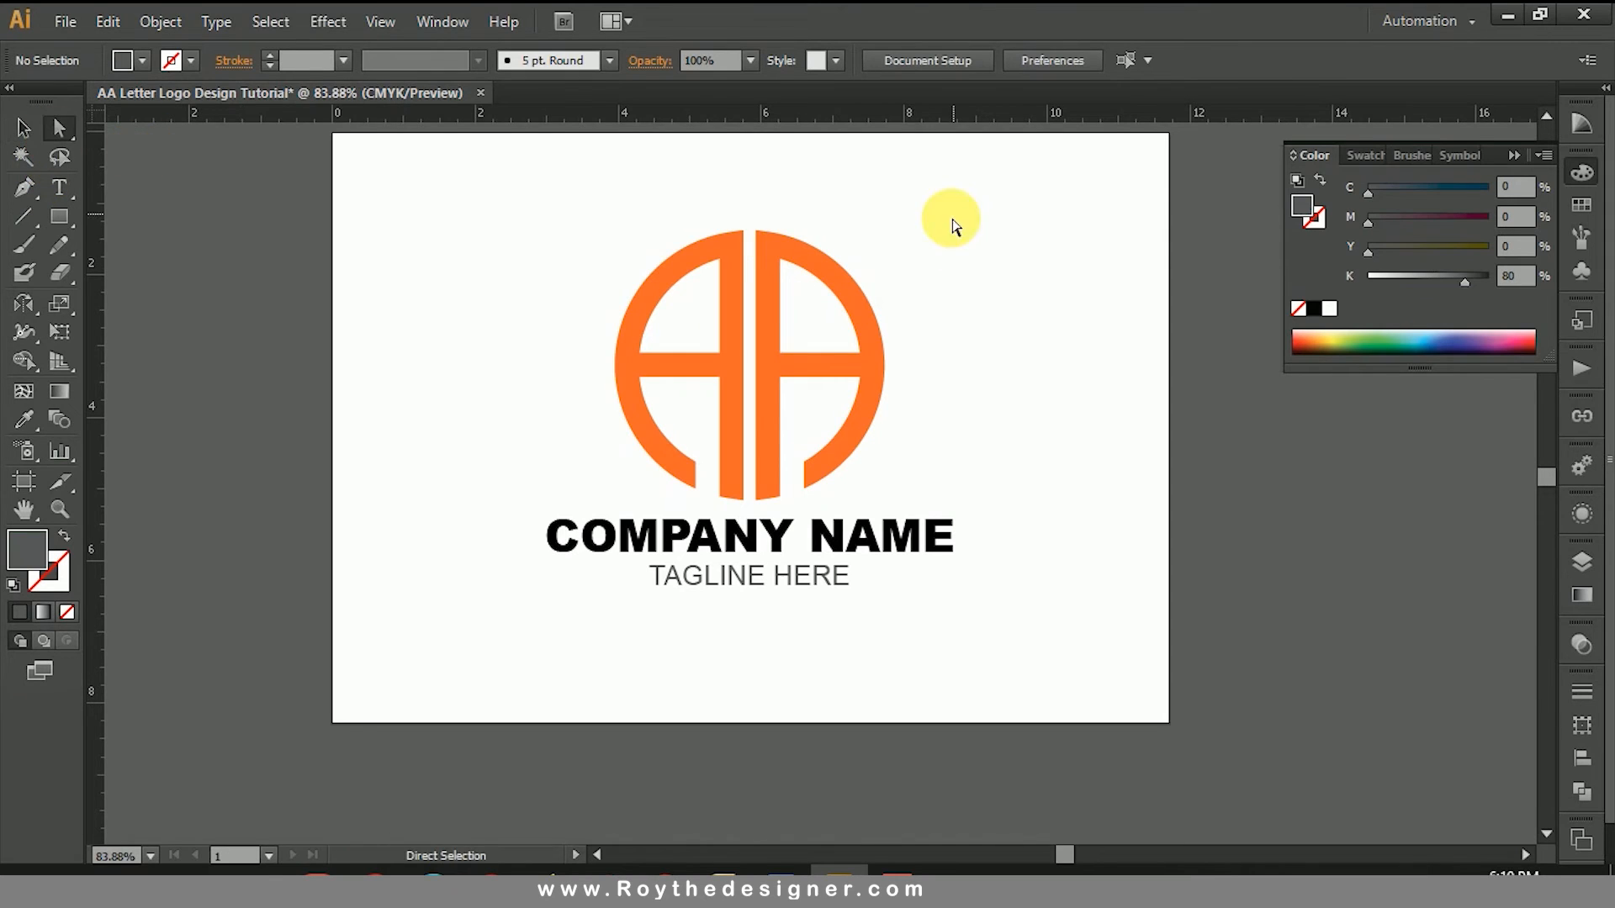
pyautogui.moveTo(954, 214); pyautogui.dragTo(750, 500)
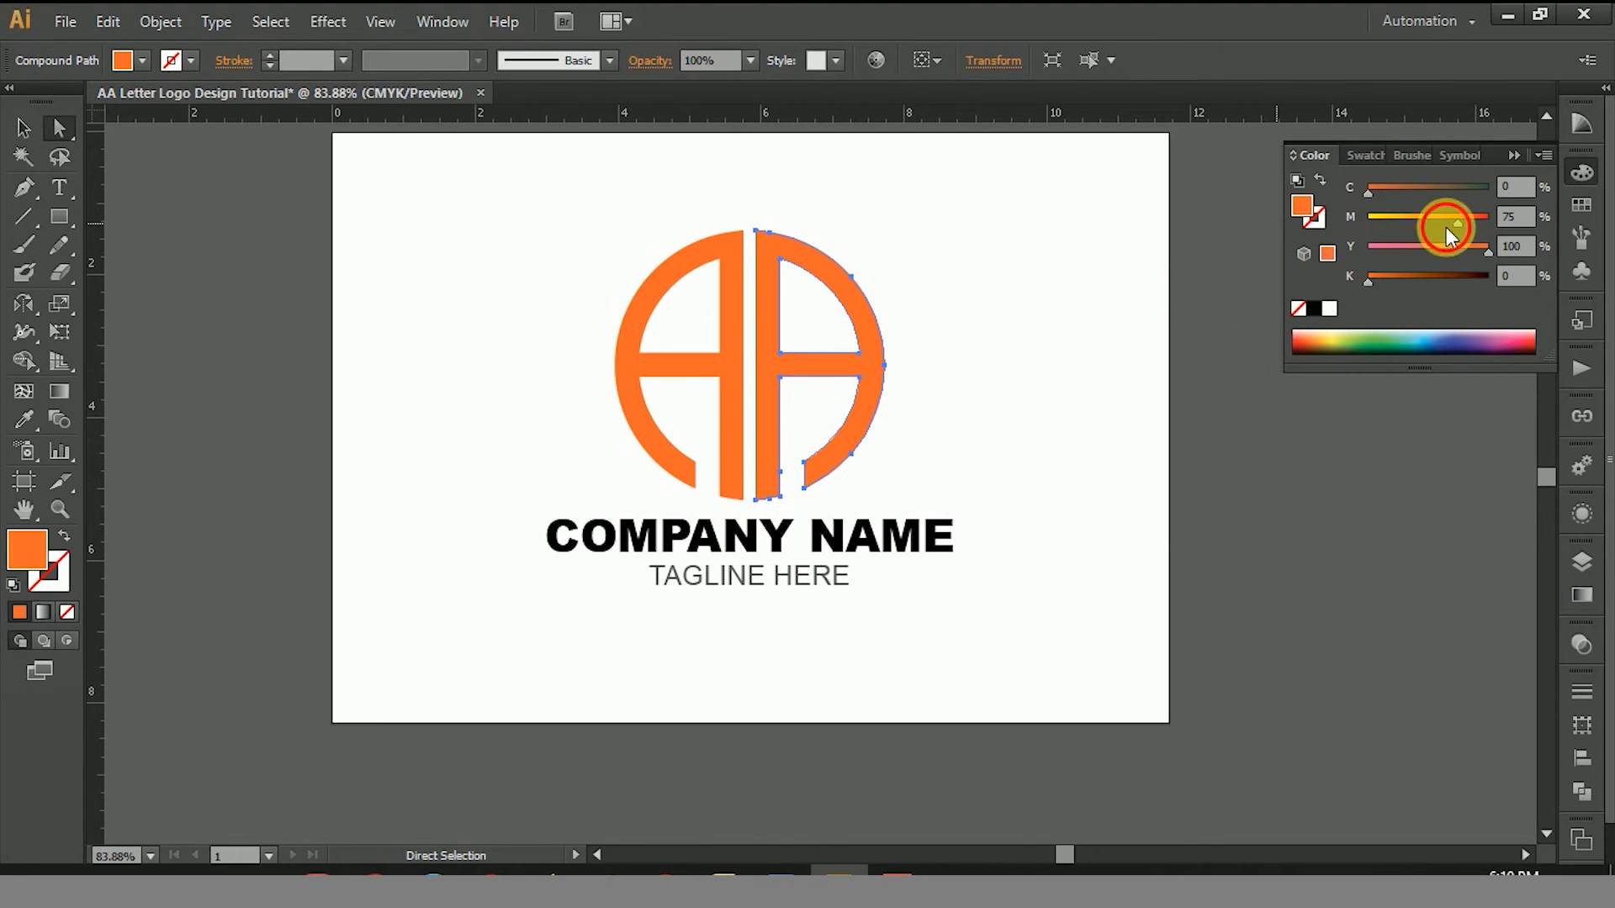
pyautogui.moveTo(1446, 227); pyautogui.dragTo(1350, 220)
pyautogui.click(1475, 186)
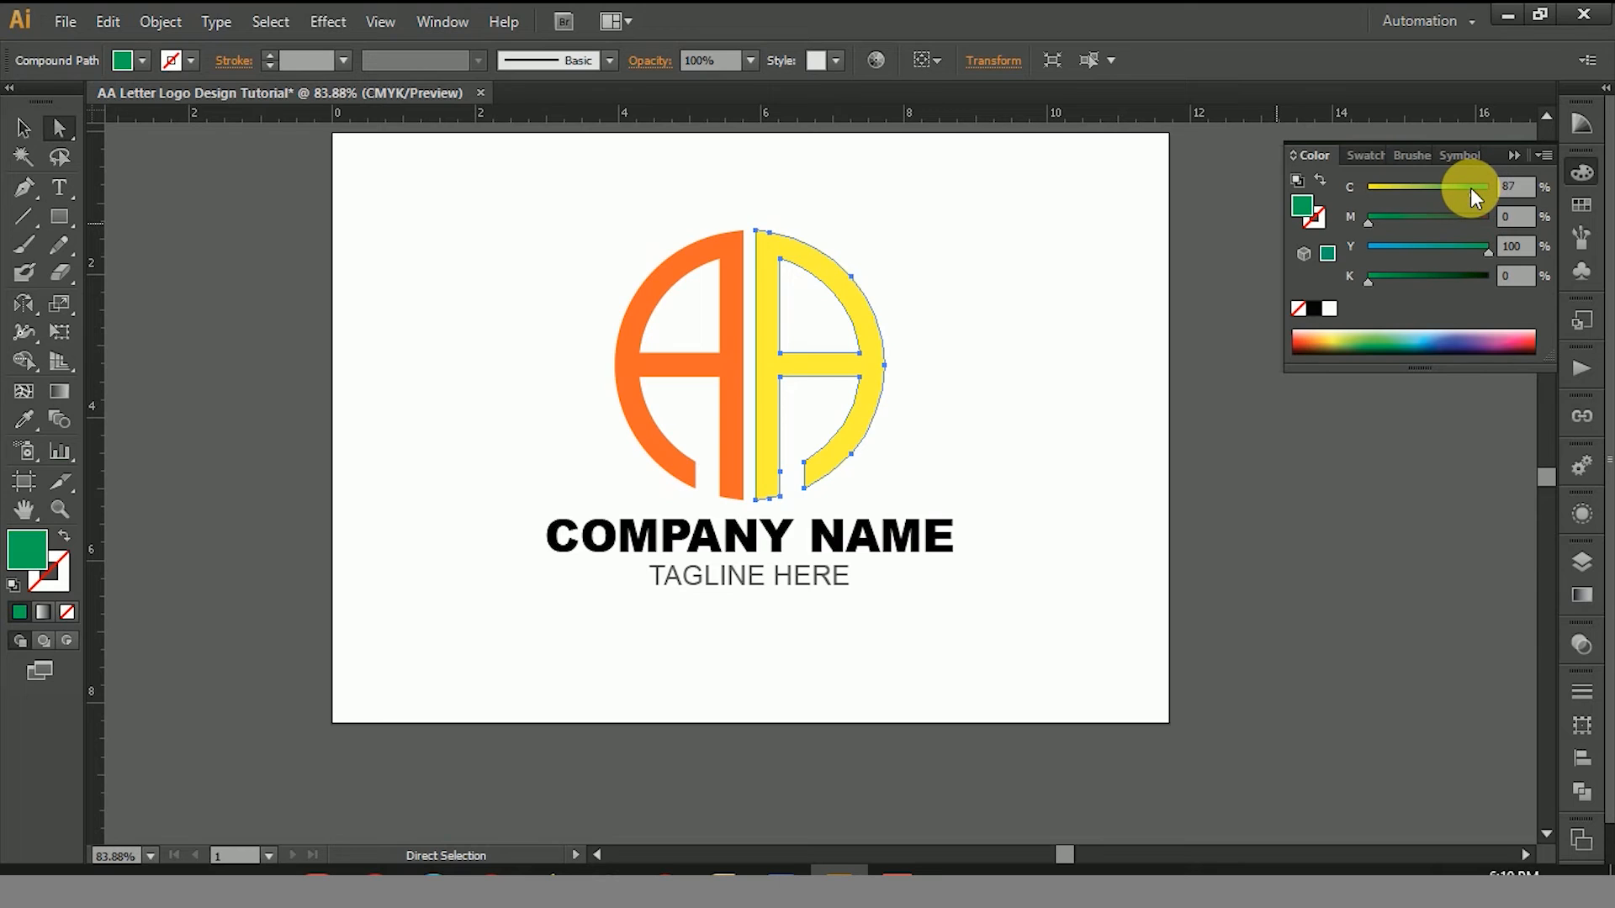
pyautogui.moveTo(1466, 187); pyautogui.dragTo(1435, 189)
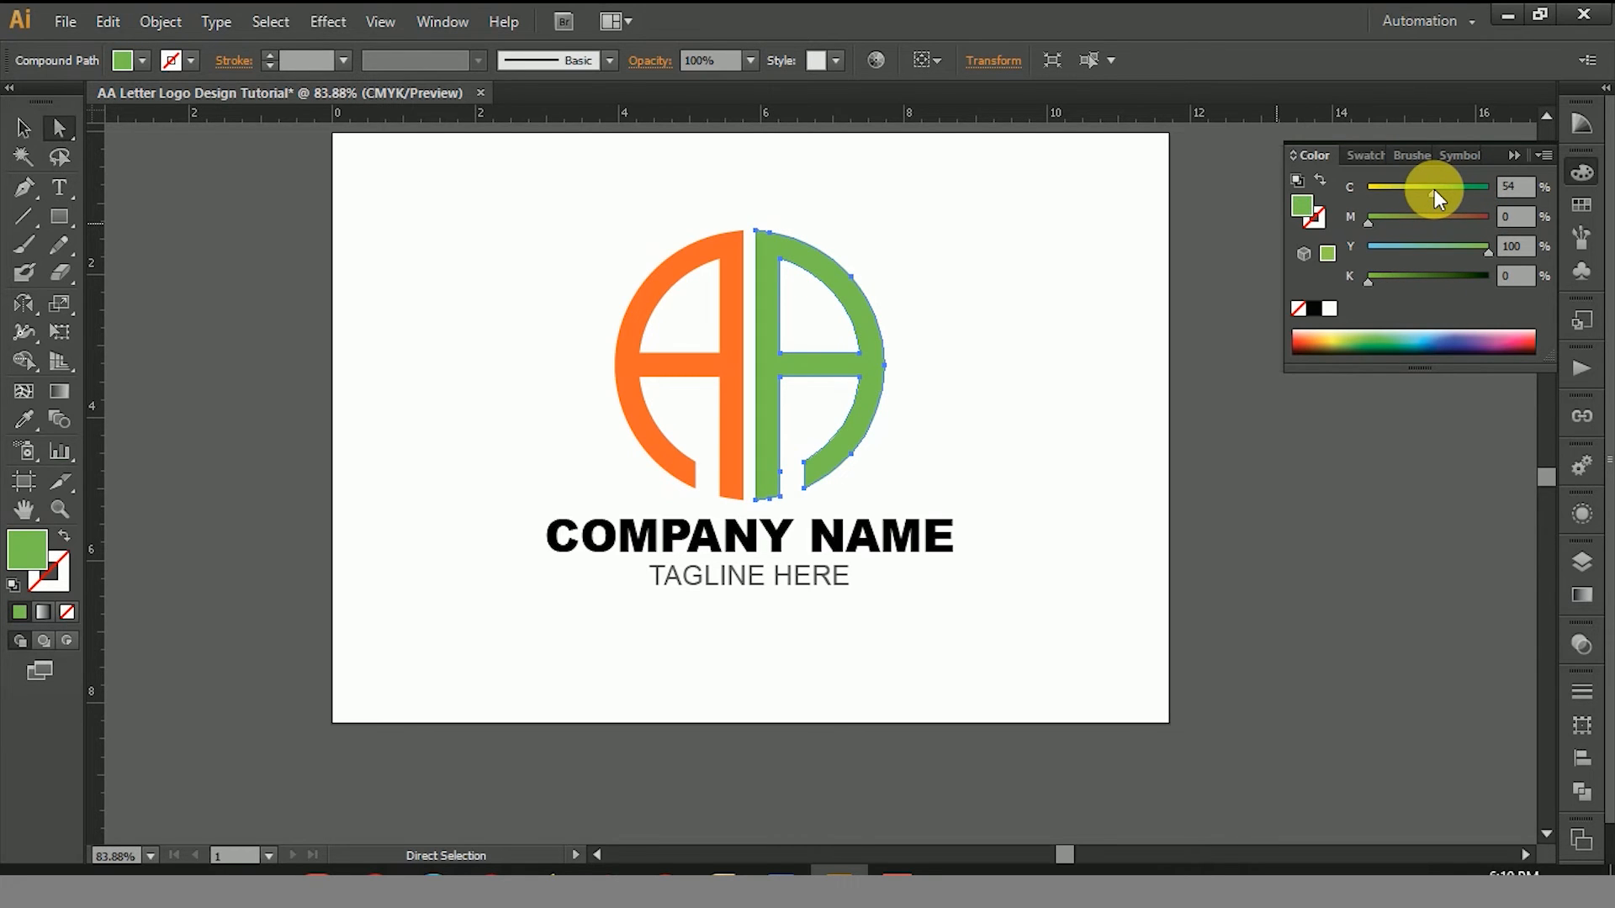
pyautogui.click(1002, 260)
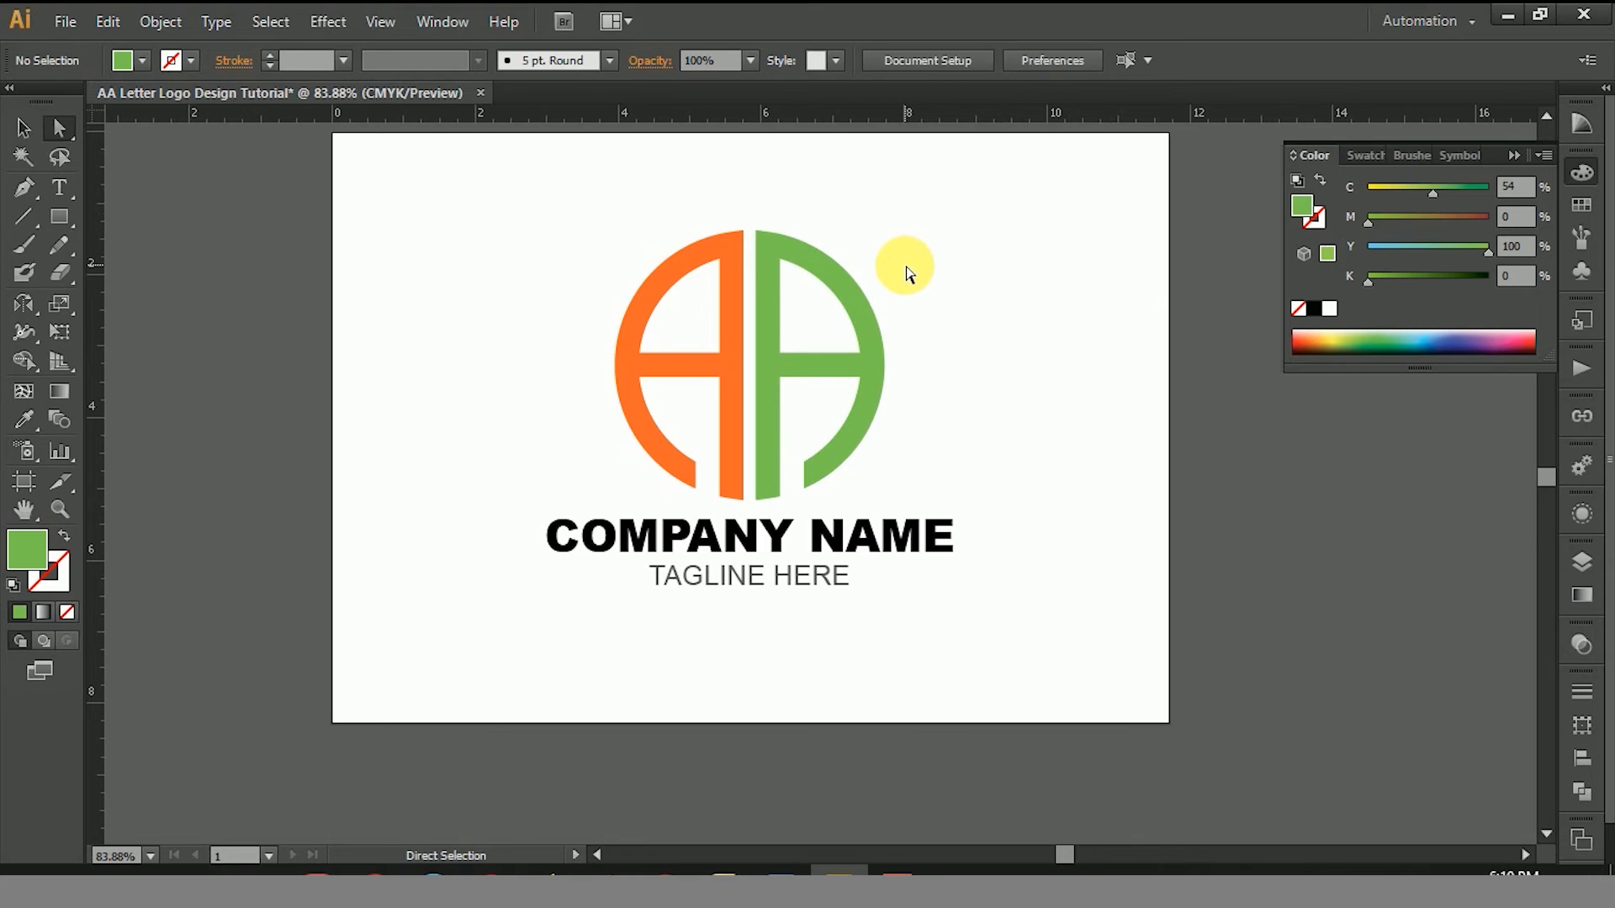
# Step: Ungroup the logo letters and the text
pyautogui.click(23, 127)
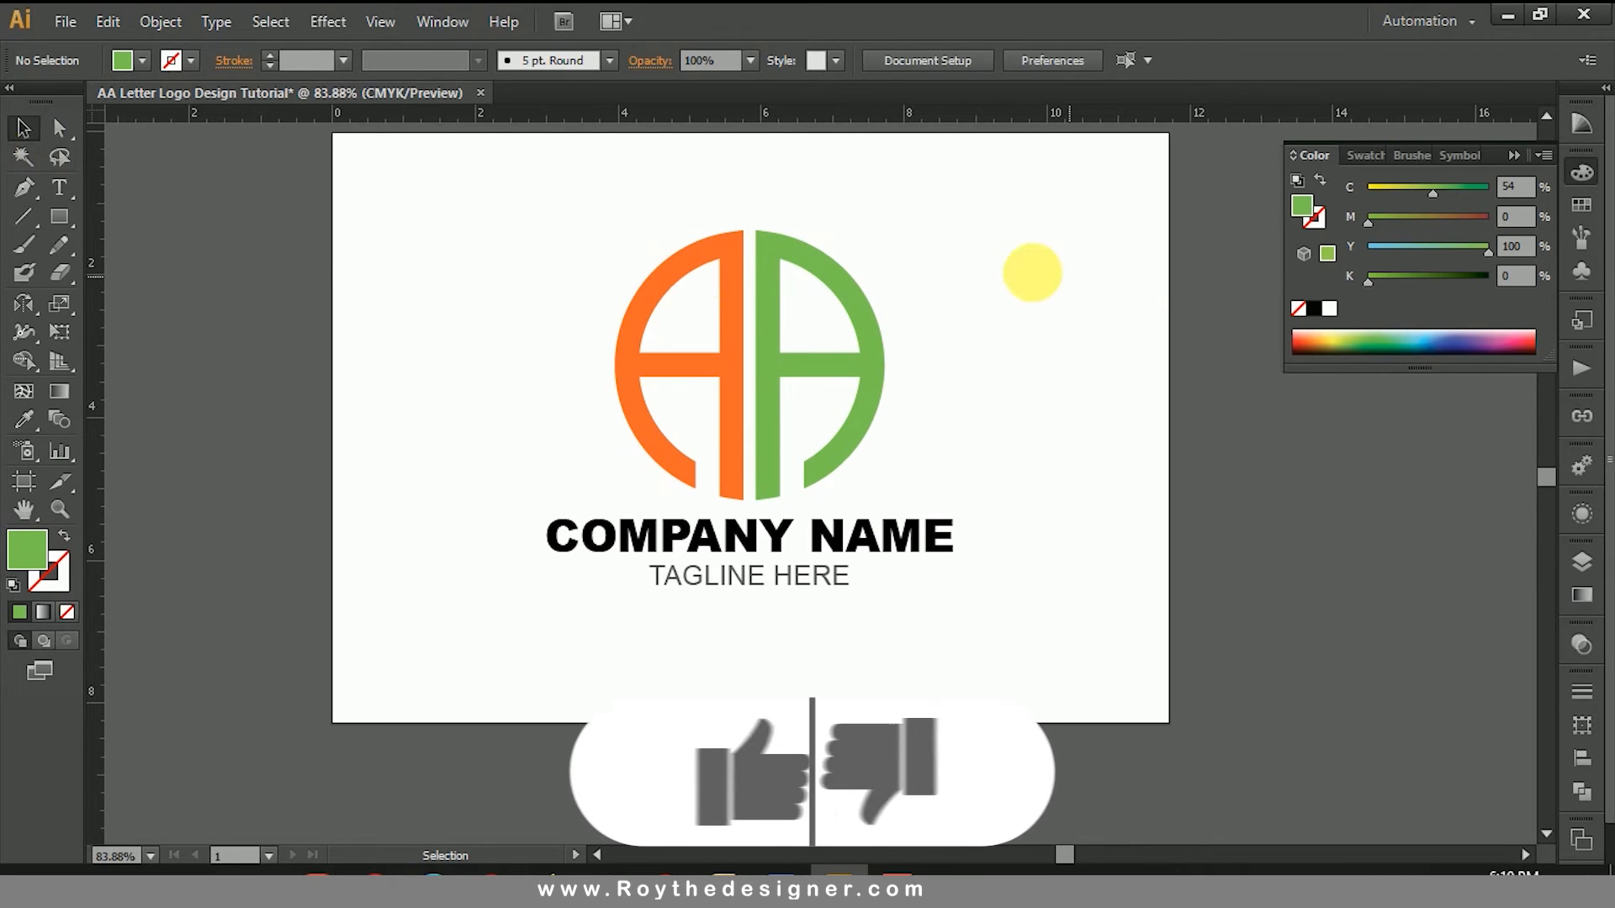
pyautogui.rightClick(801, 245)
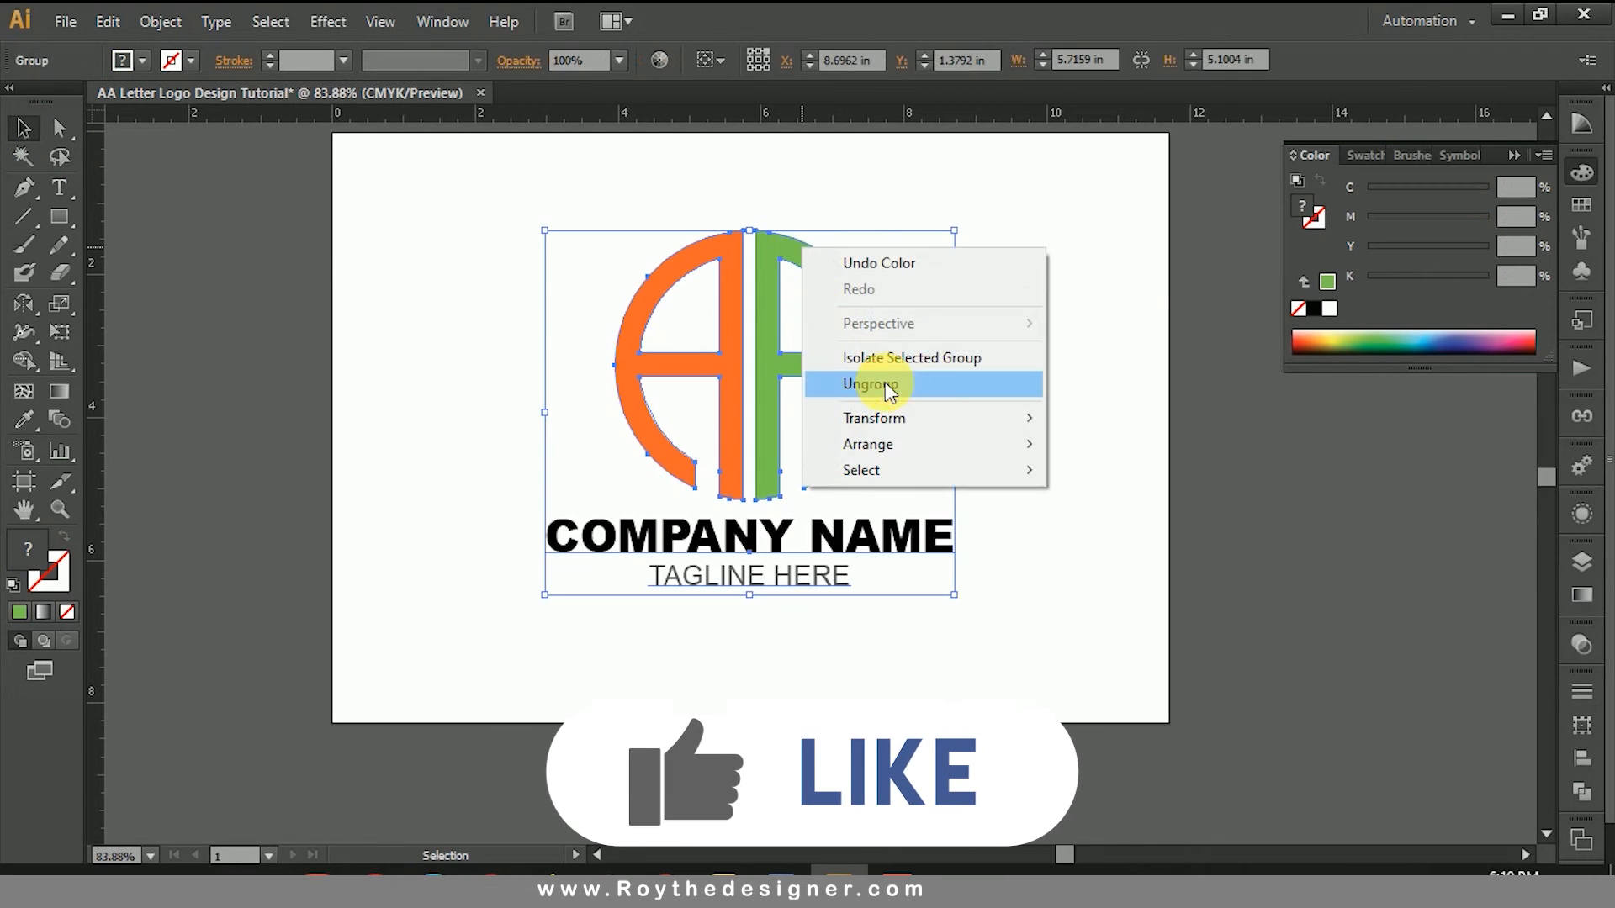
pyautogui.click(870, 384)
pyautogui.click(893, 278)
# Step: Copy the green letter A and paste the duplicate directly in front of it
pyautogui.click(827, 264)
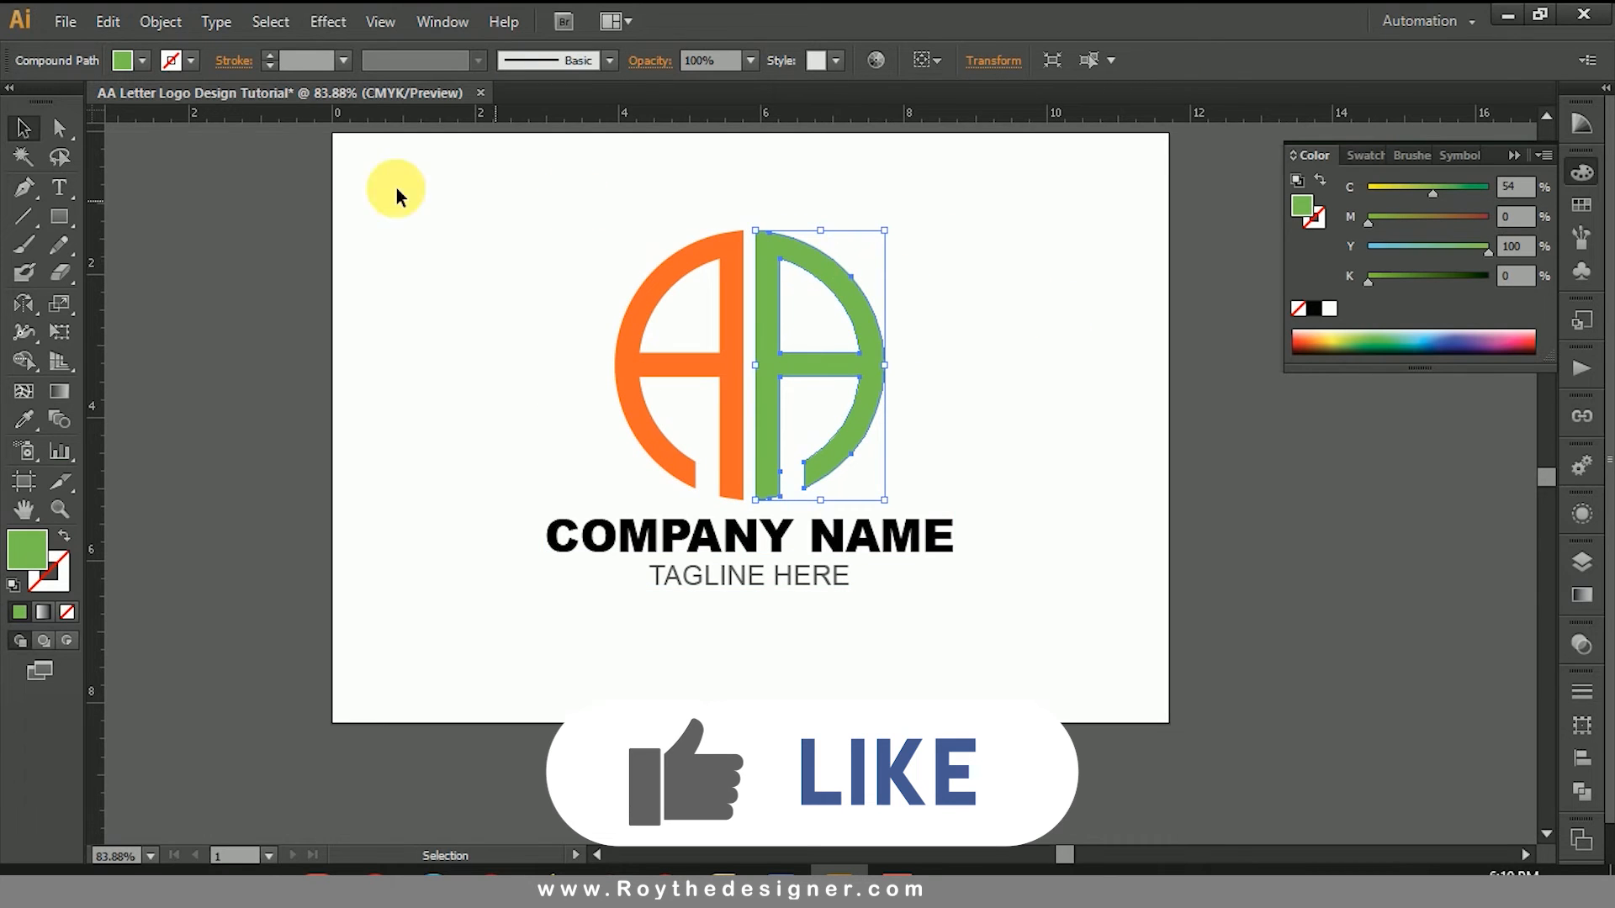
pyautogui.click(160, 21)
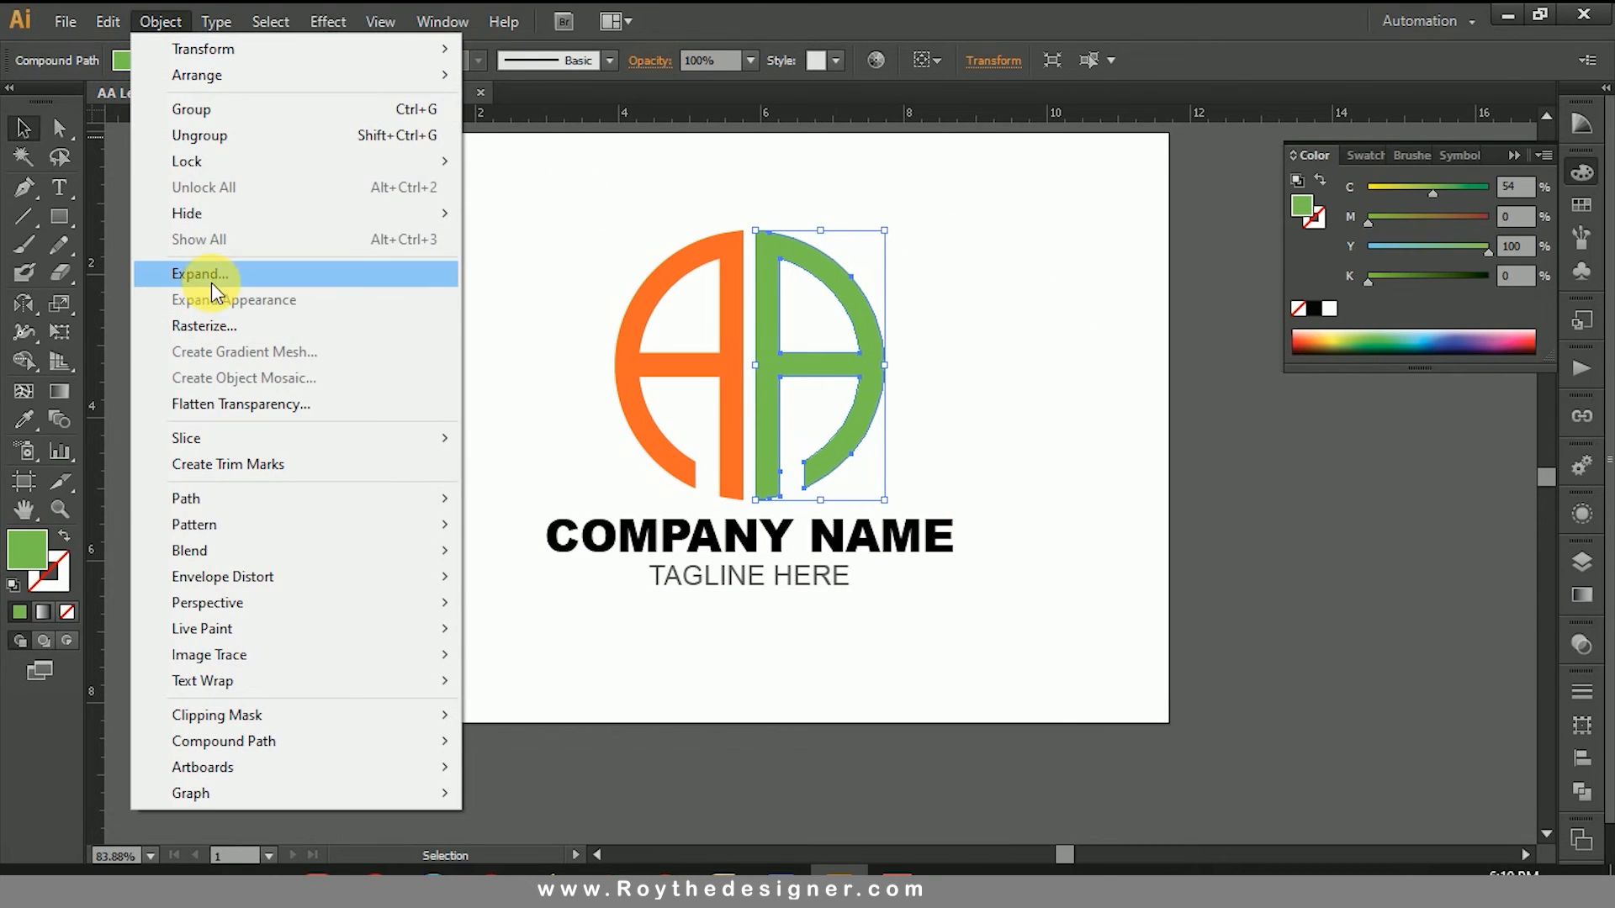
pyautogui.moveTo(117, 30)
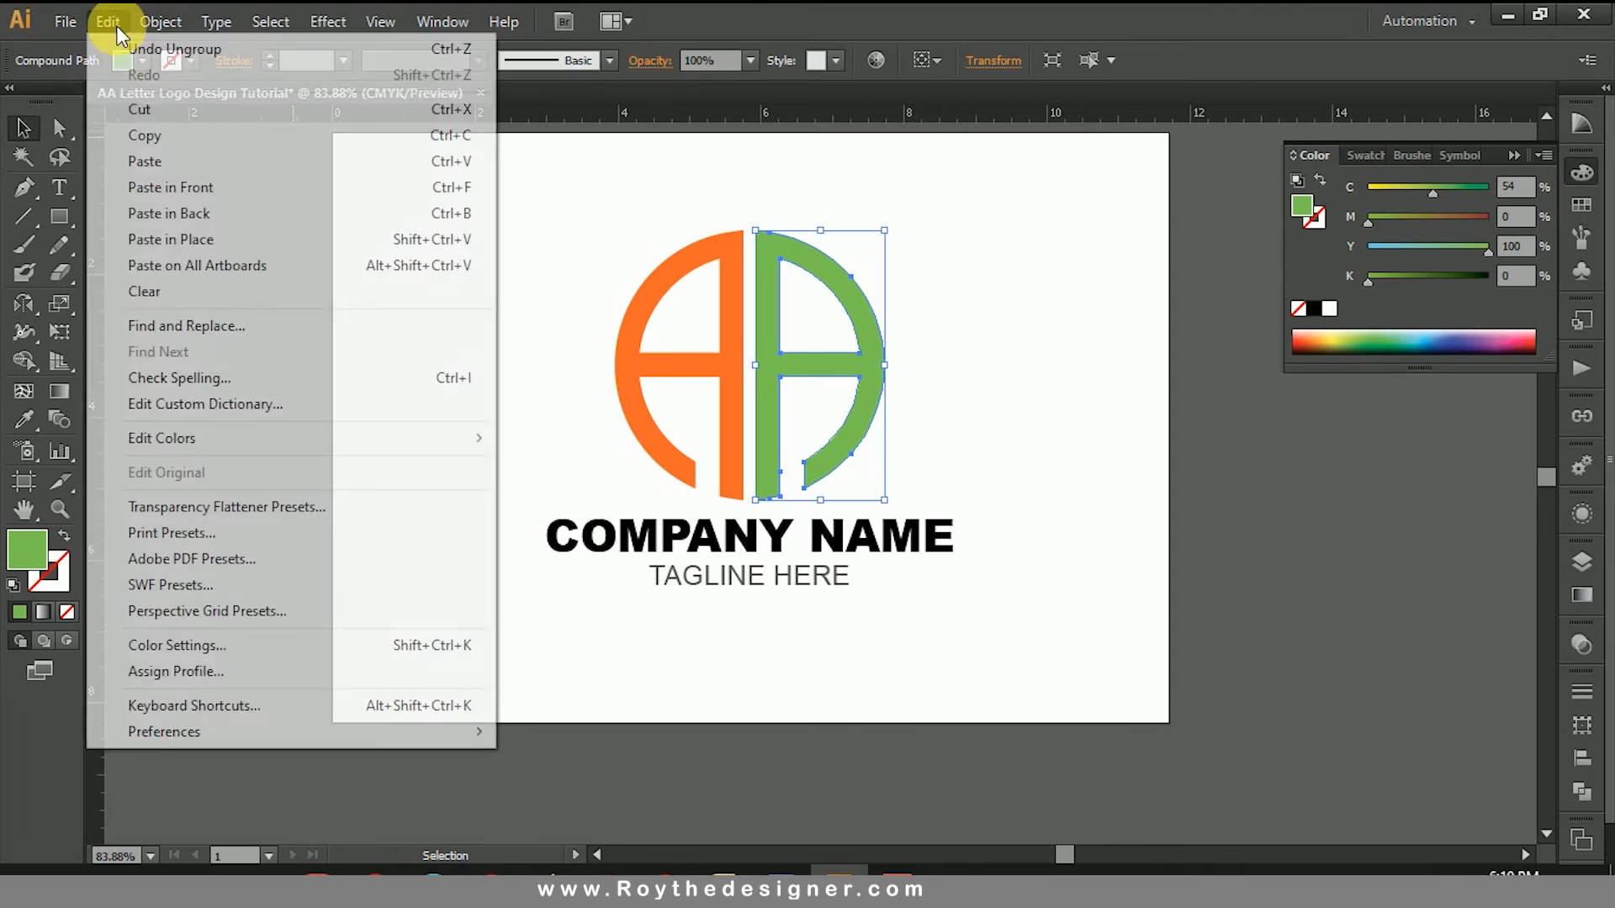
pyautogui.click(122, 23)
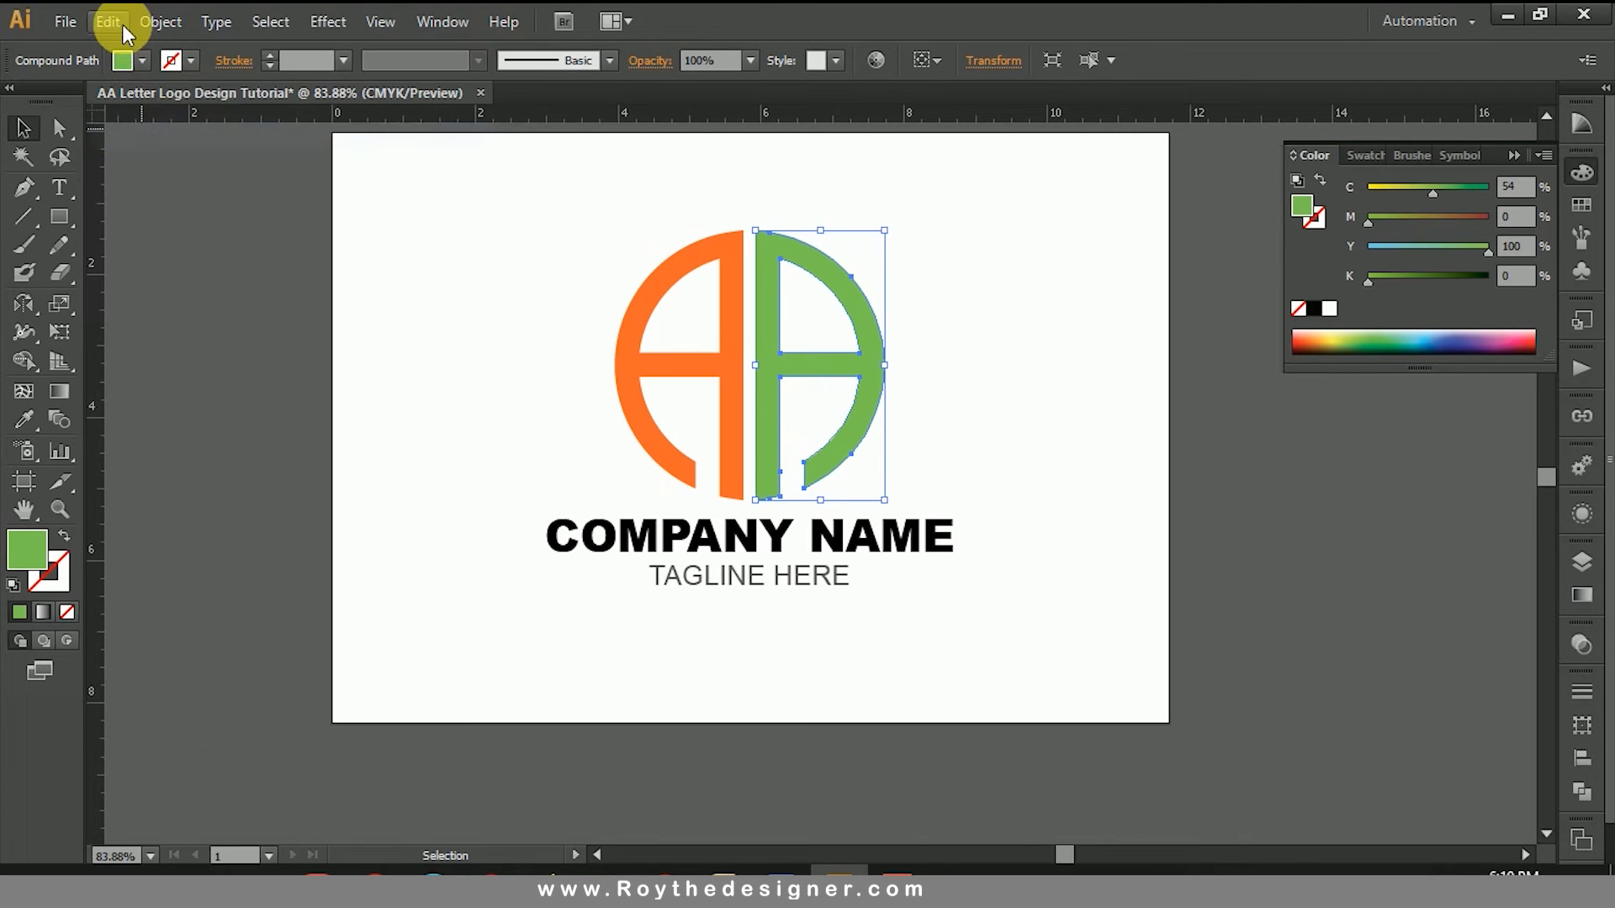
pyautogui.click(123, 24)
pyautogui.click(178, 189)
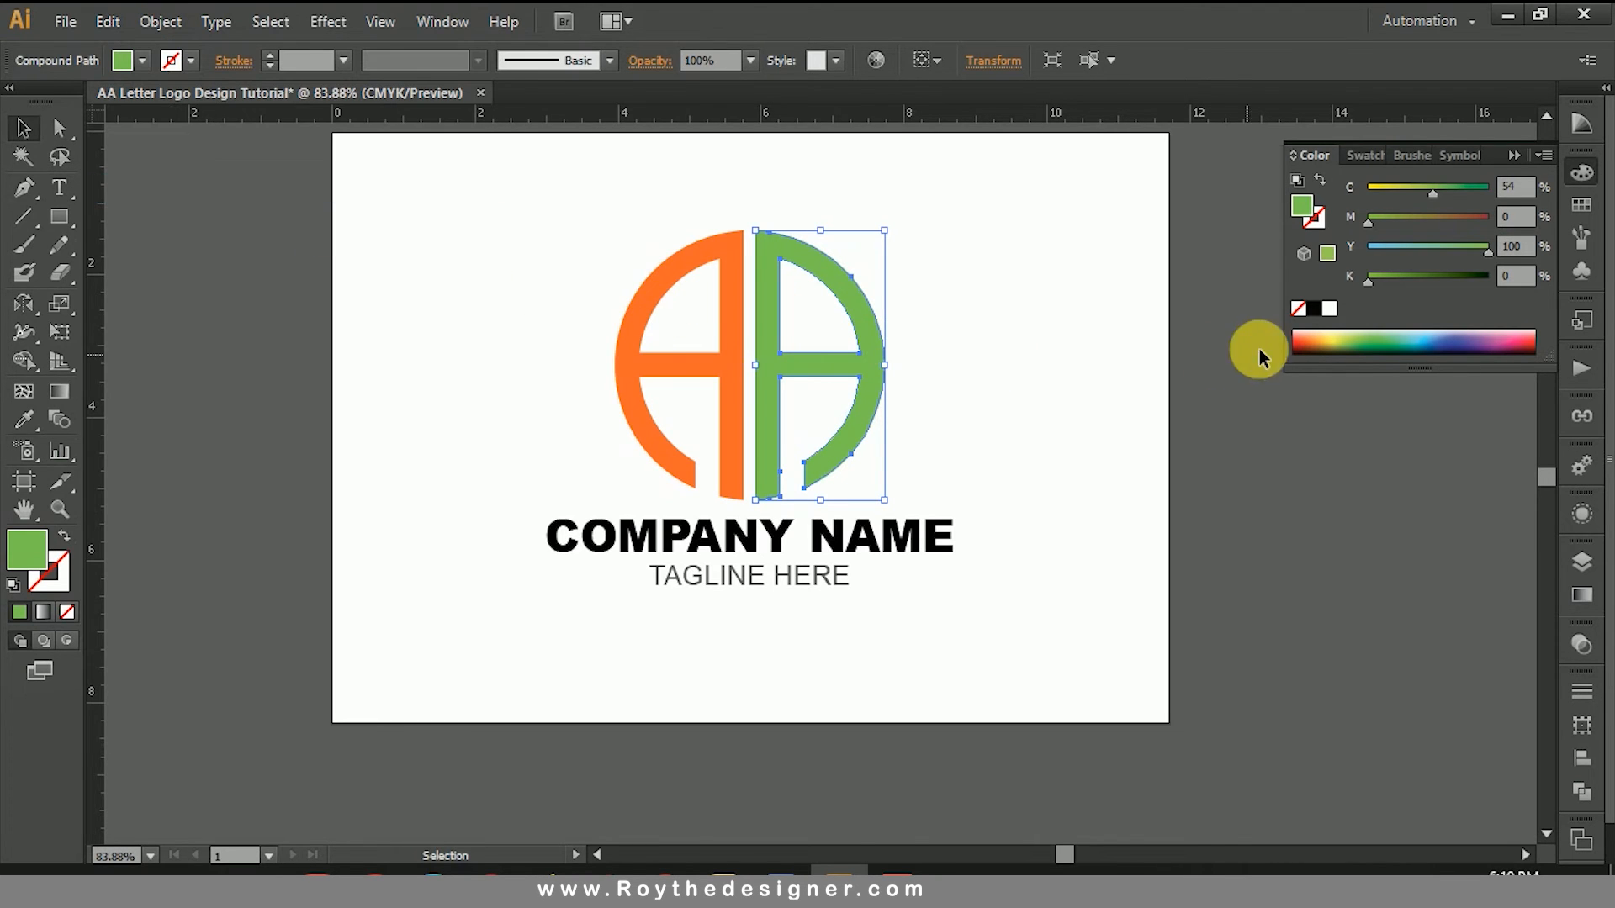
# Step: Fill the pasted copy of the right A with a linear white-to-black gradient and set its blending mode to Multiply
pyautogui.click(1580, 594)
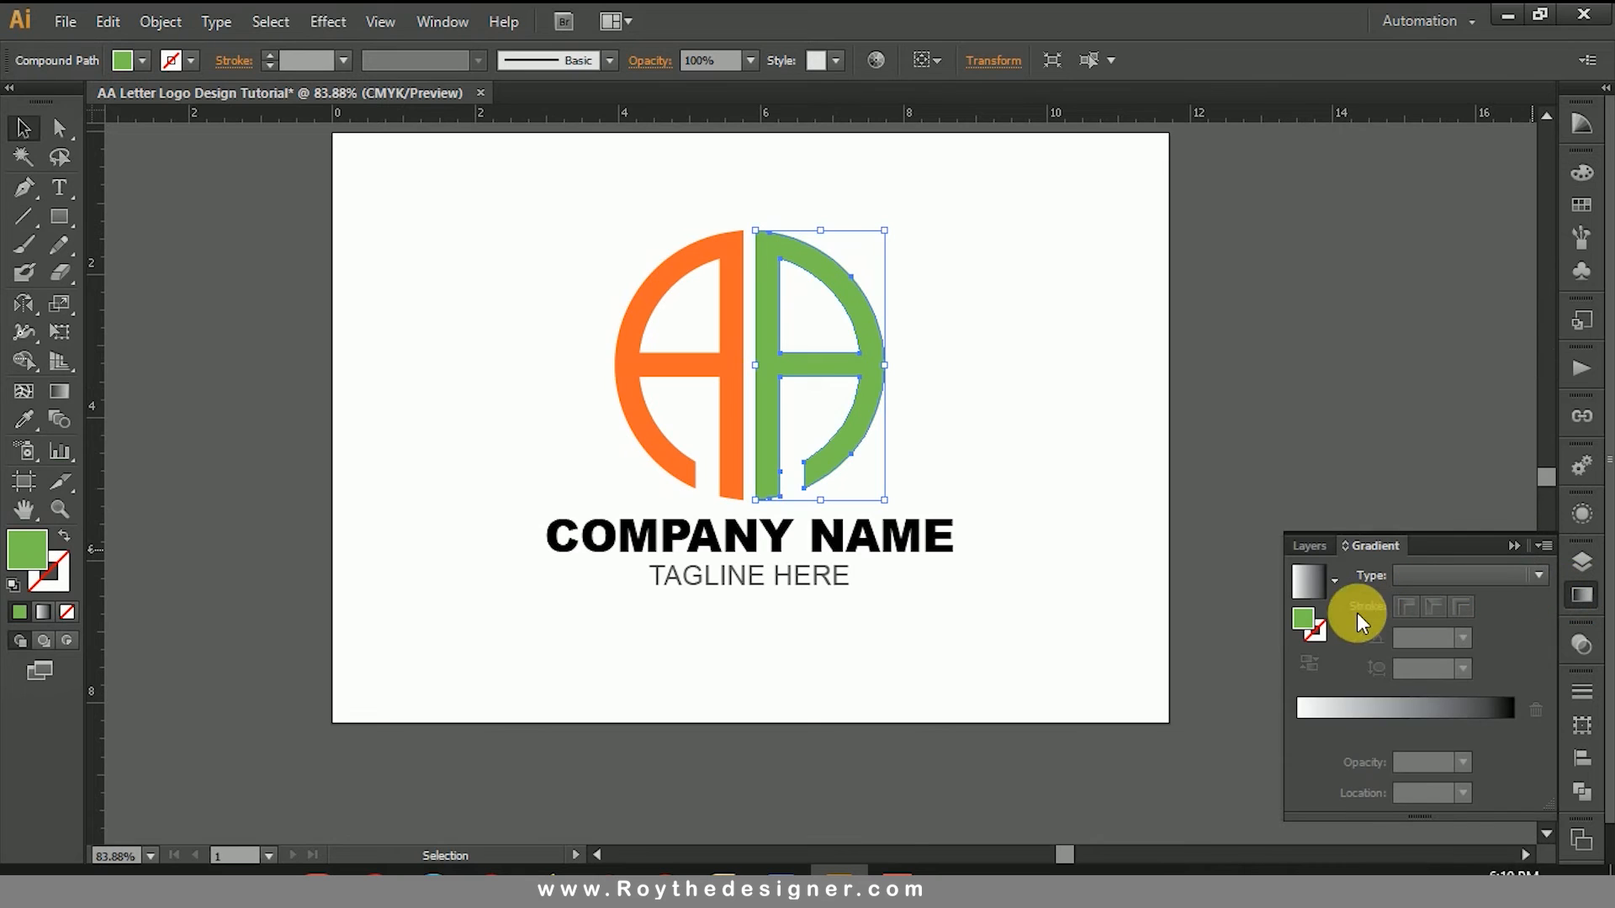
pyautogui.click(1315, 595)
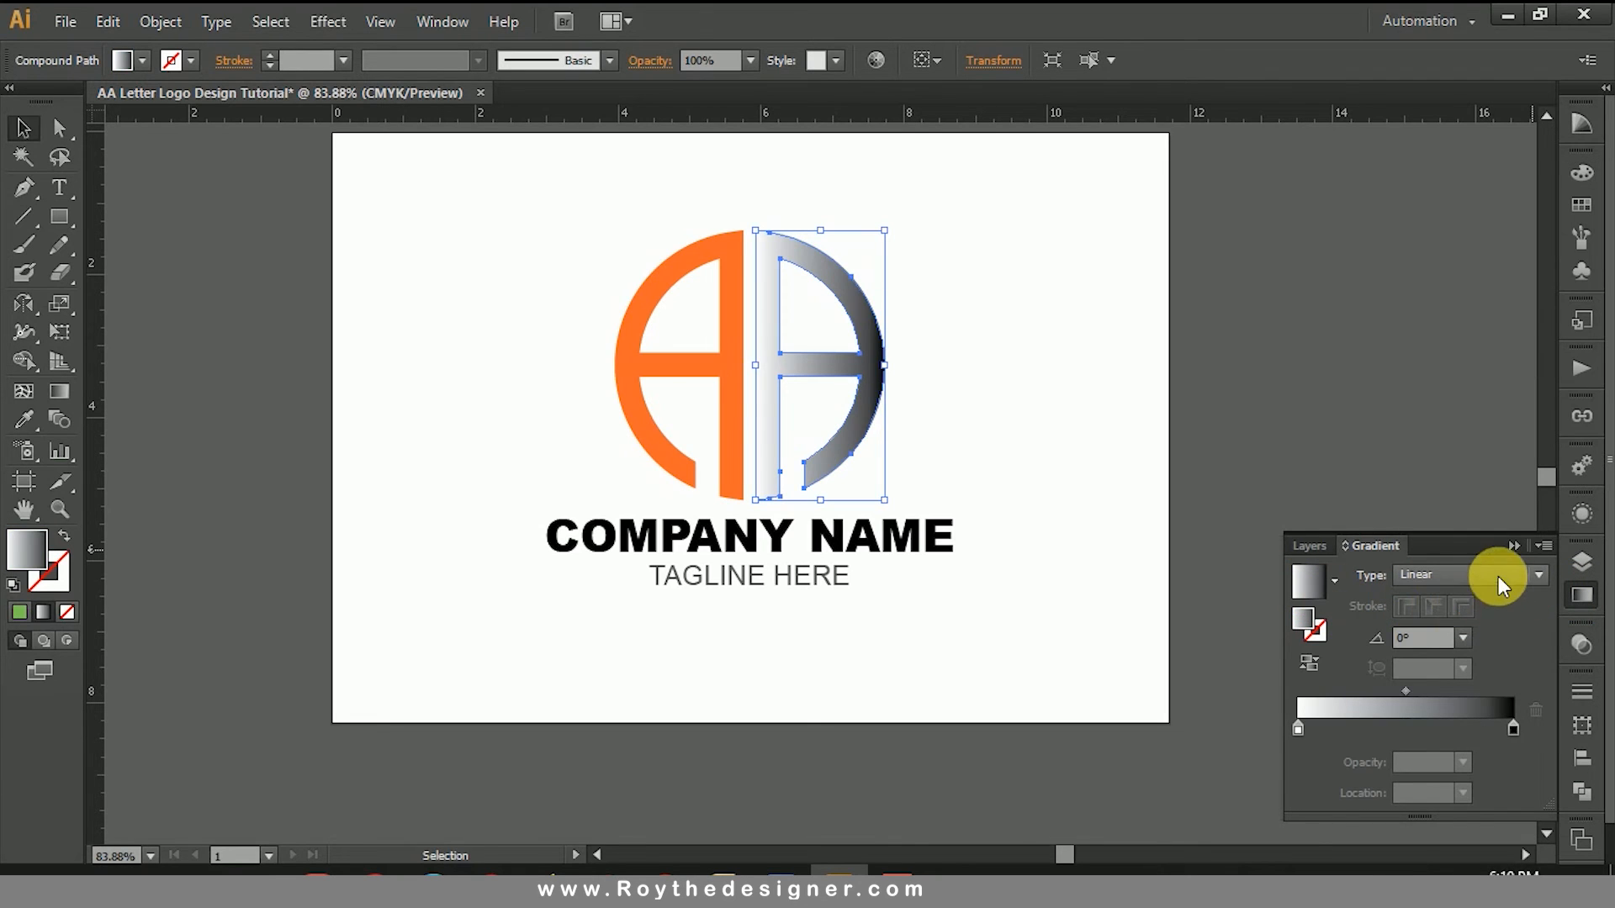
pyautogui.click(1498, 577)
pyautogui.click(1462, 572)
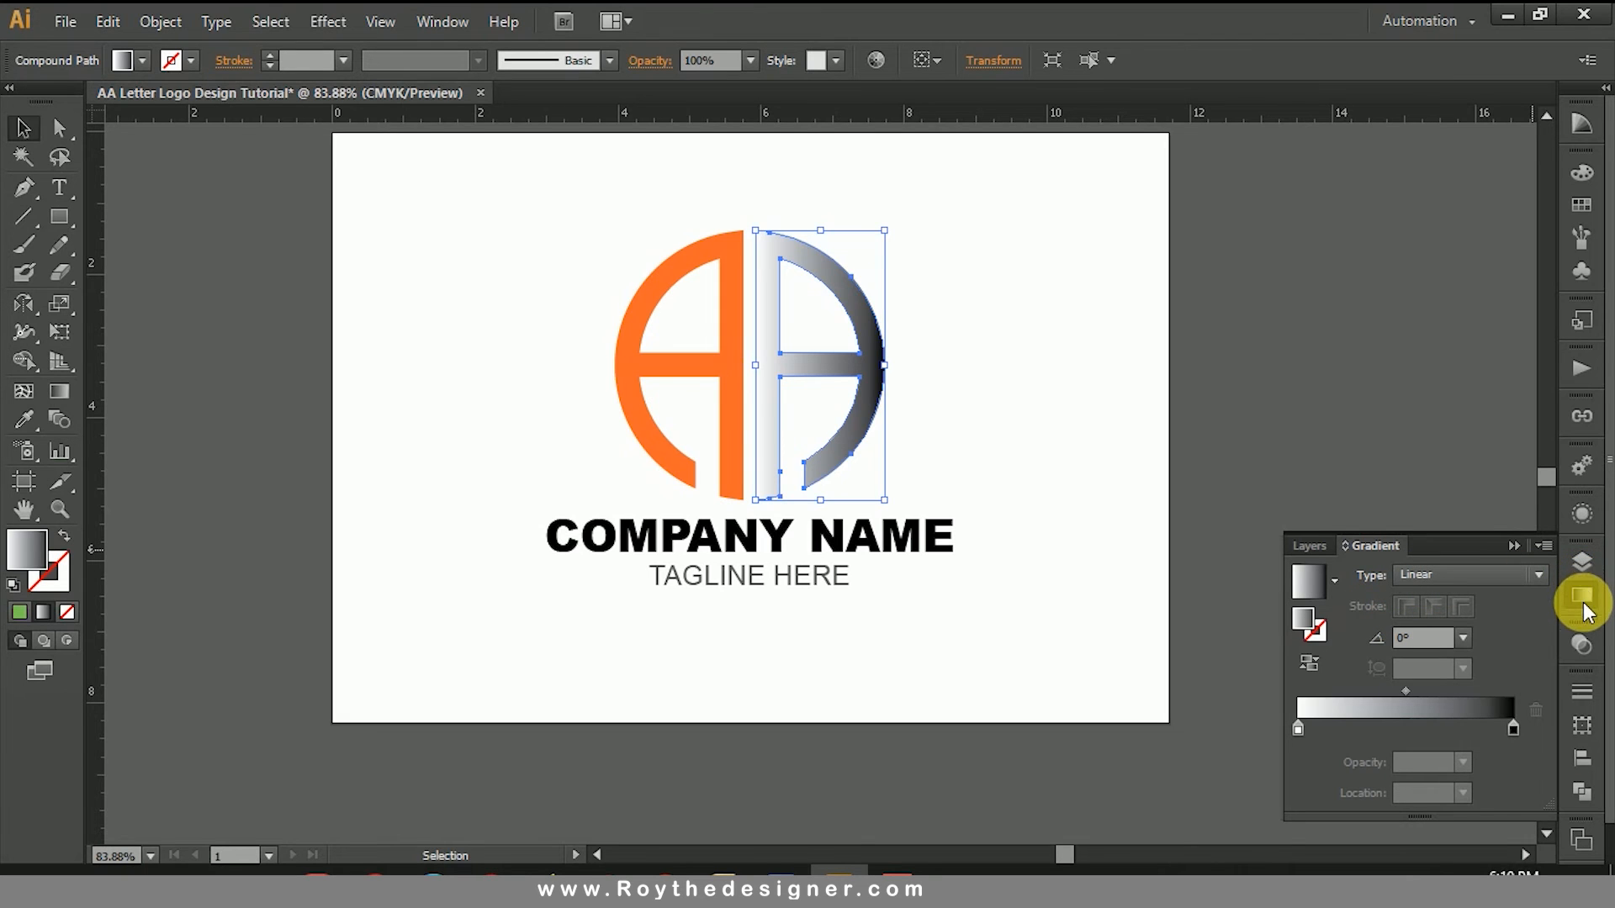
pyautogui.click(1585, 644)
pyautogui.click(1376, 652)
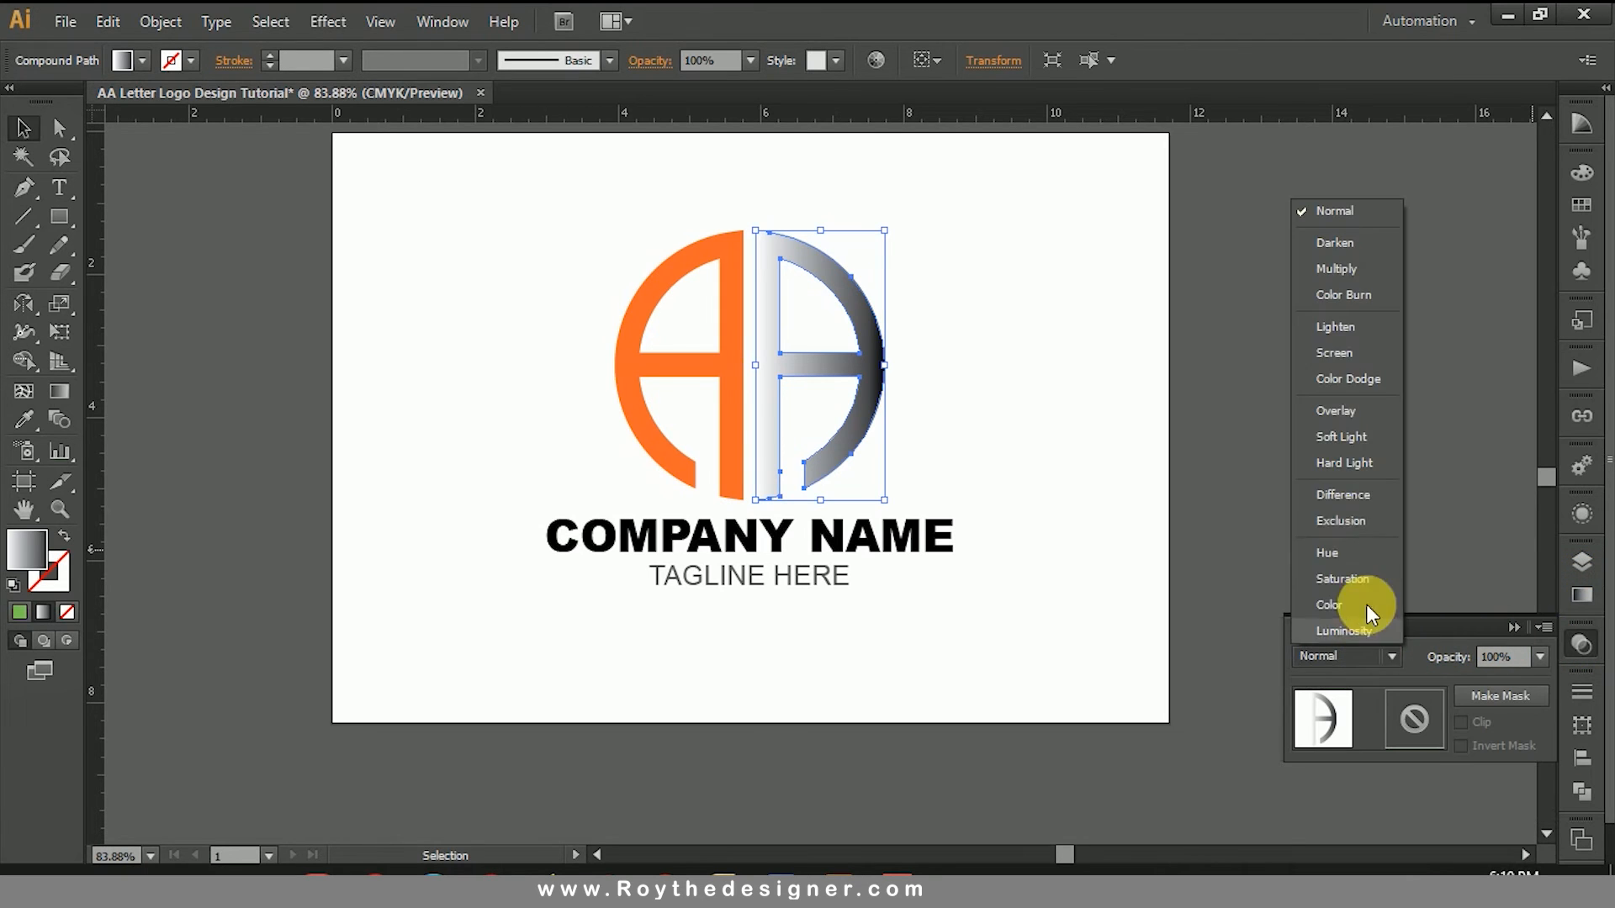
pyautogui.click(1336, 270)
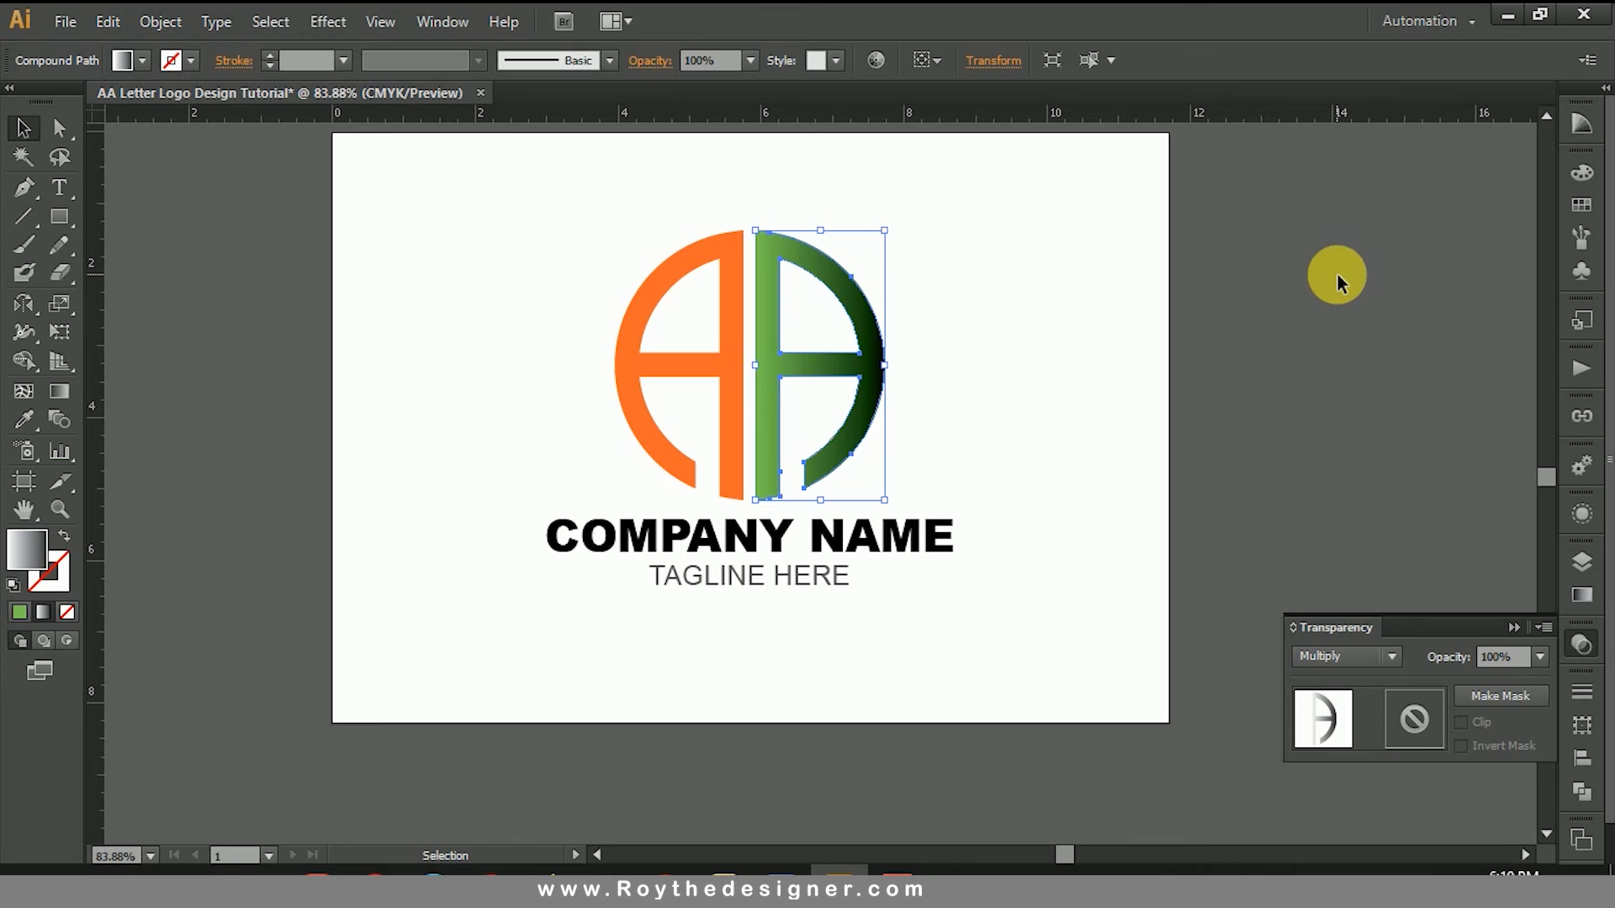
# Step: Copy the orange left letter A and paste the duplicate directly in front of it
pyautogui.click(1337, 274)
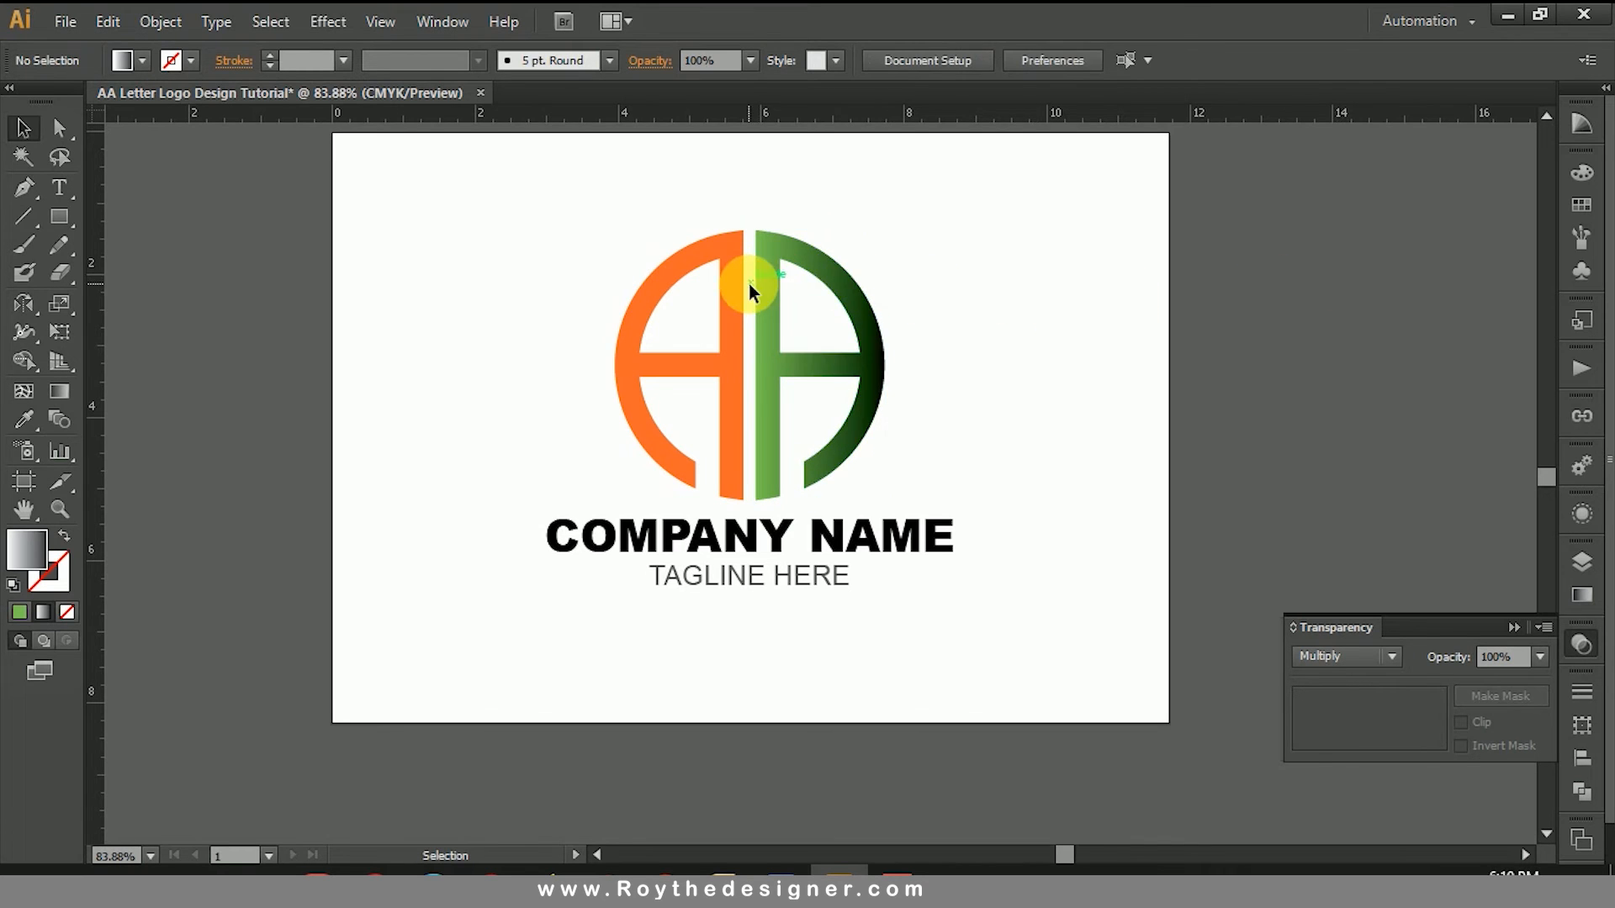
pyautogui.scroll(-10, 748, 284)
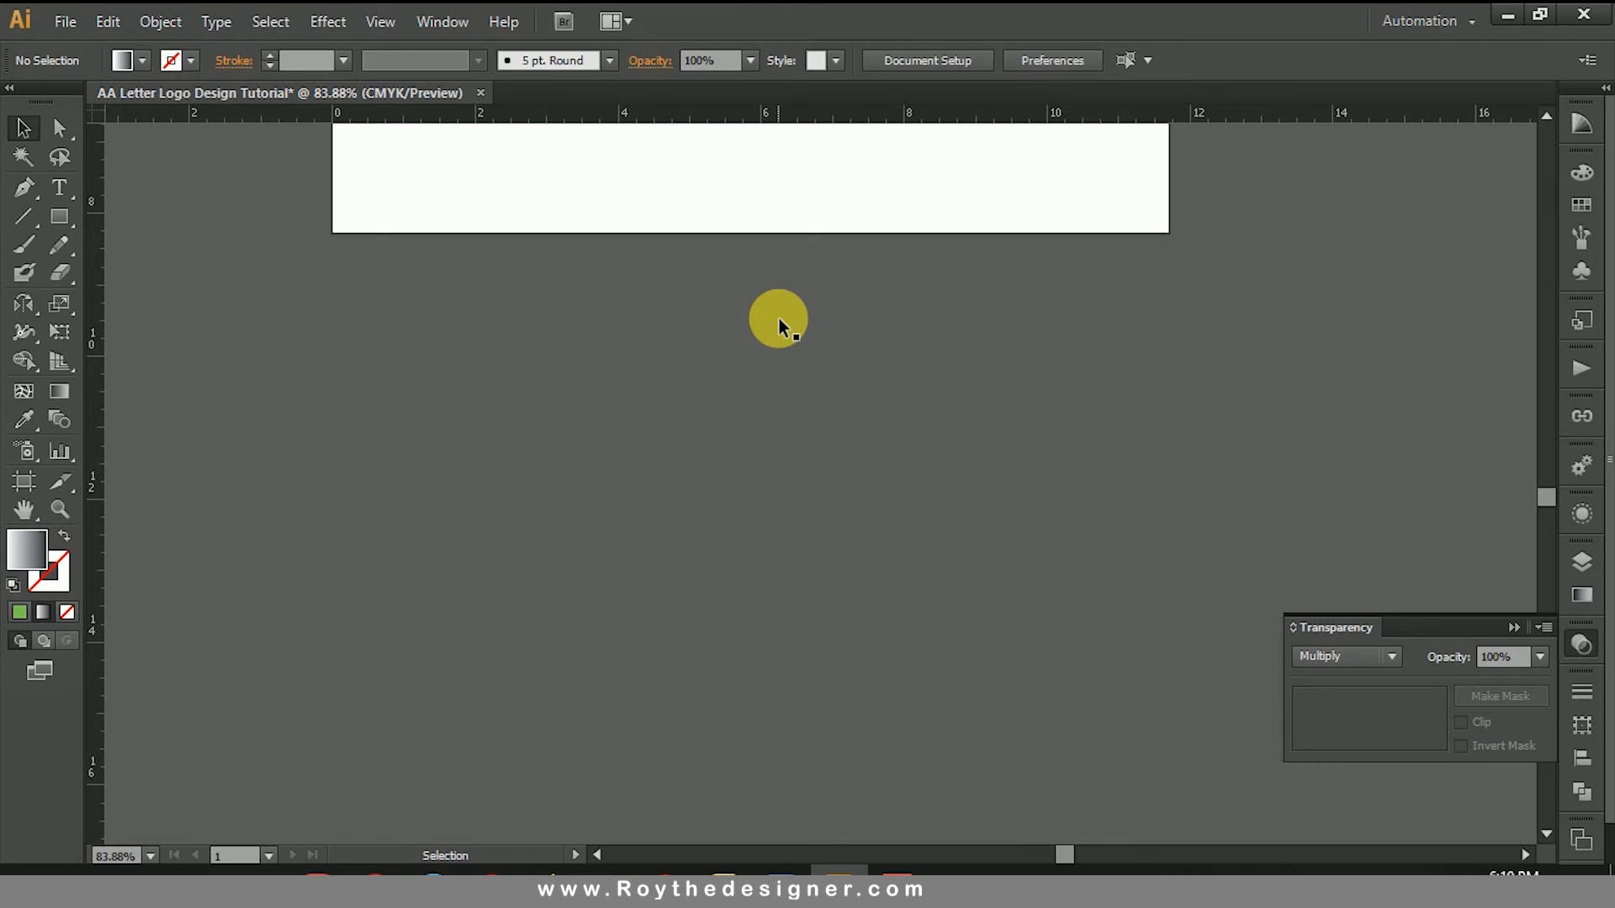
pyautogui.scroll(10, 779, 318)
pyautogui.click(730, 279)
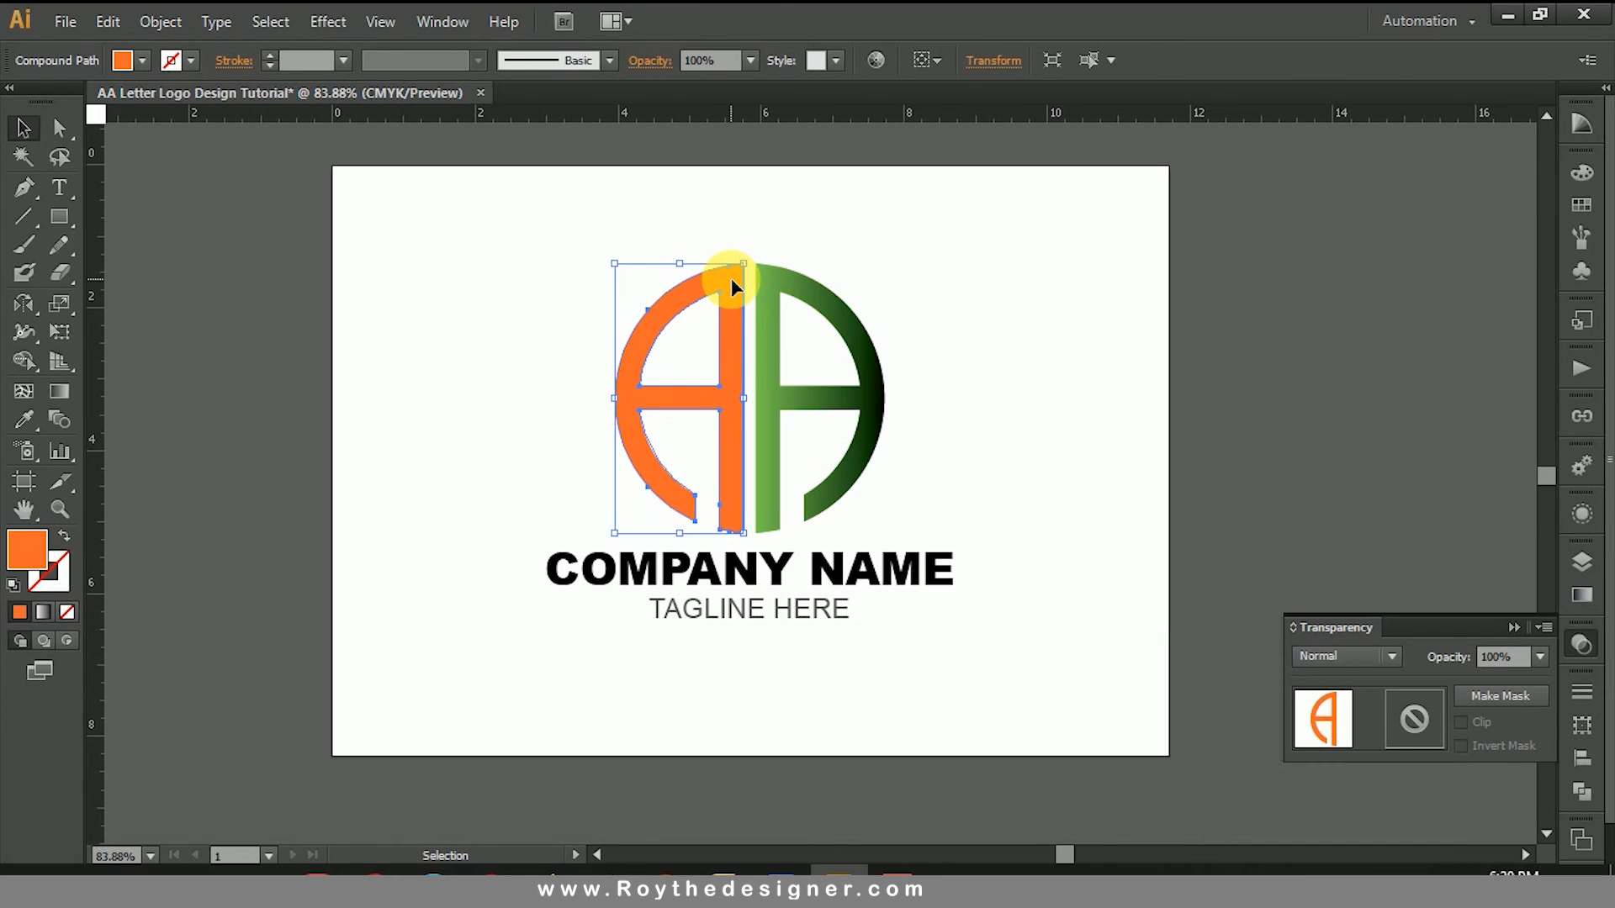
pyautogui.click(936, 286)
pyautogui.click(733, 280)
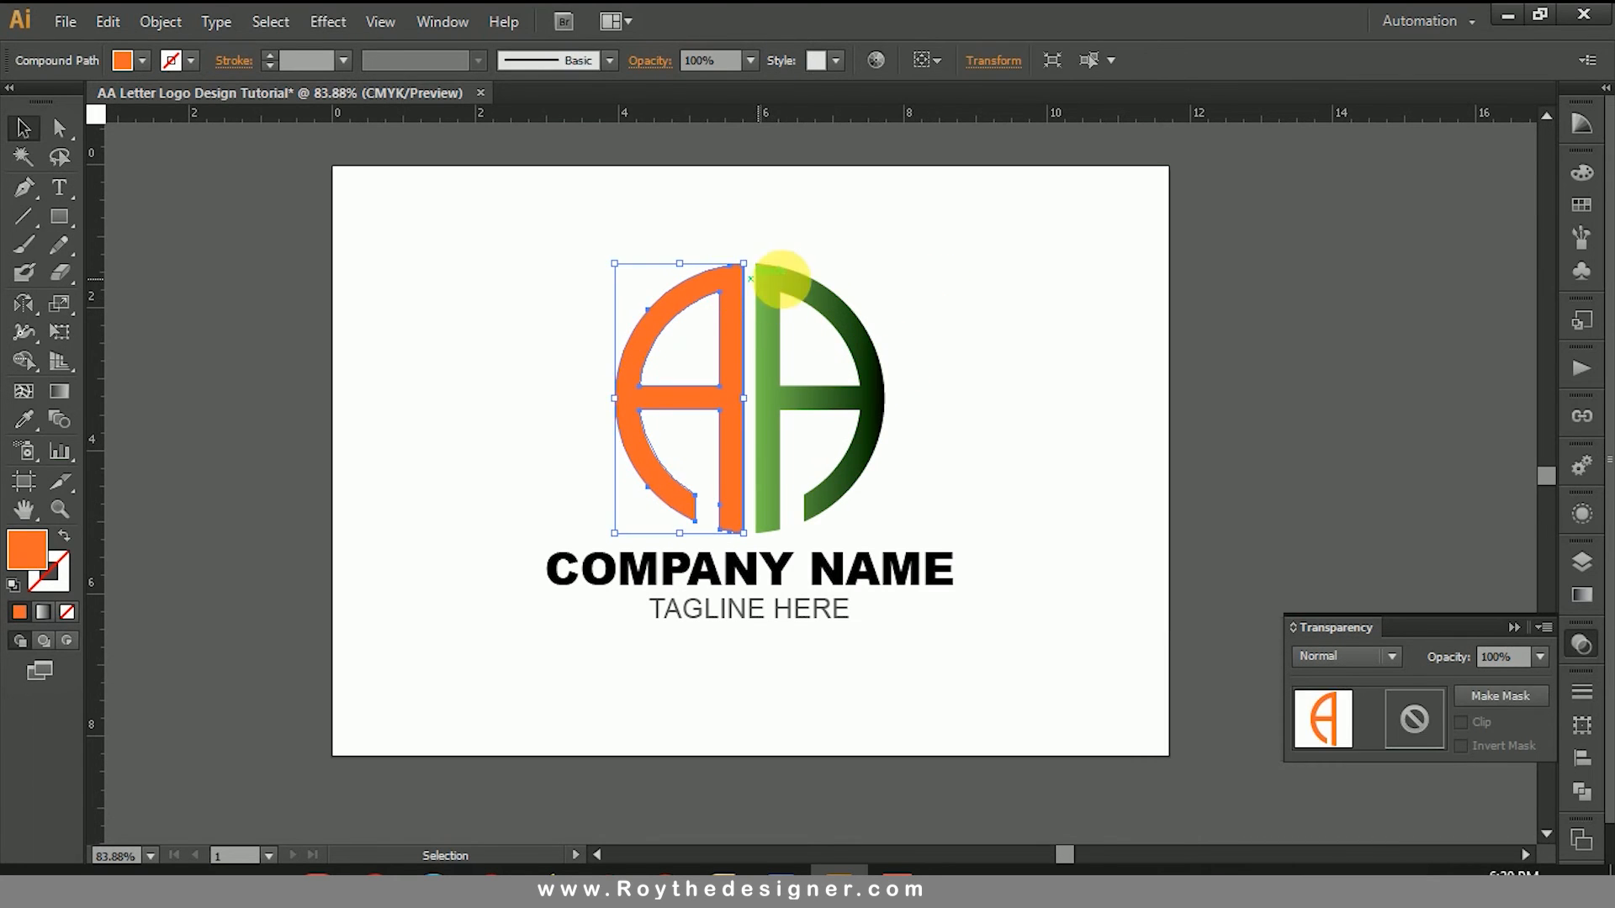
pyautogui.click(102, 23)
pyautogui.click(144, 134)
pyautogui.click(107, 21)
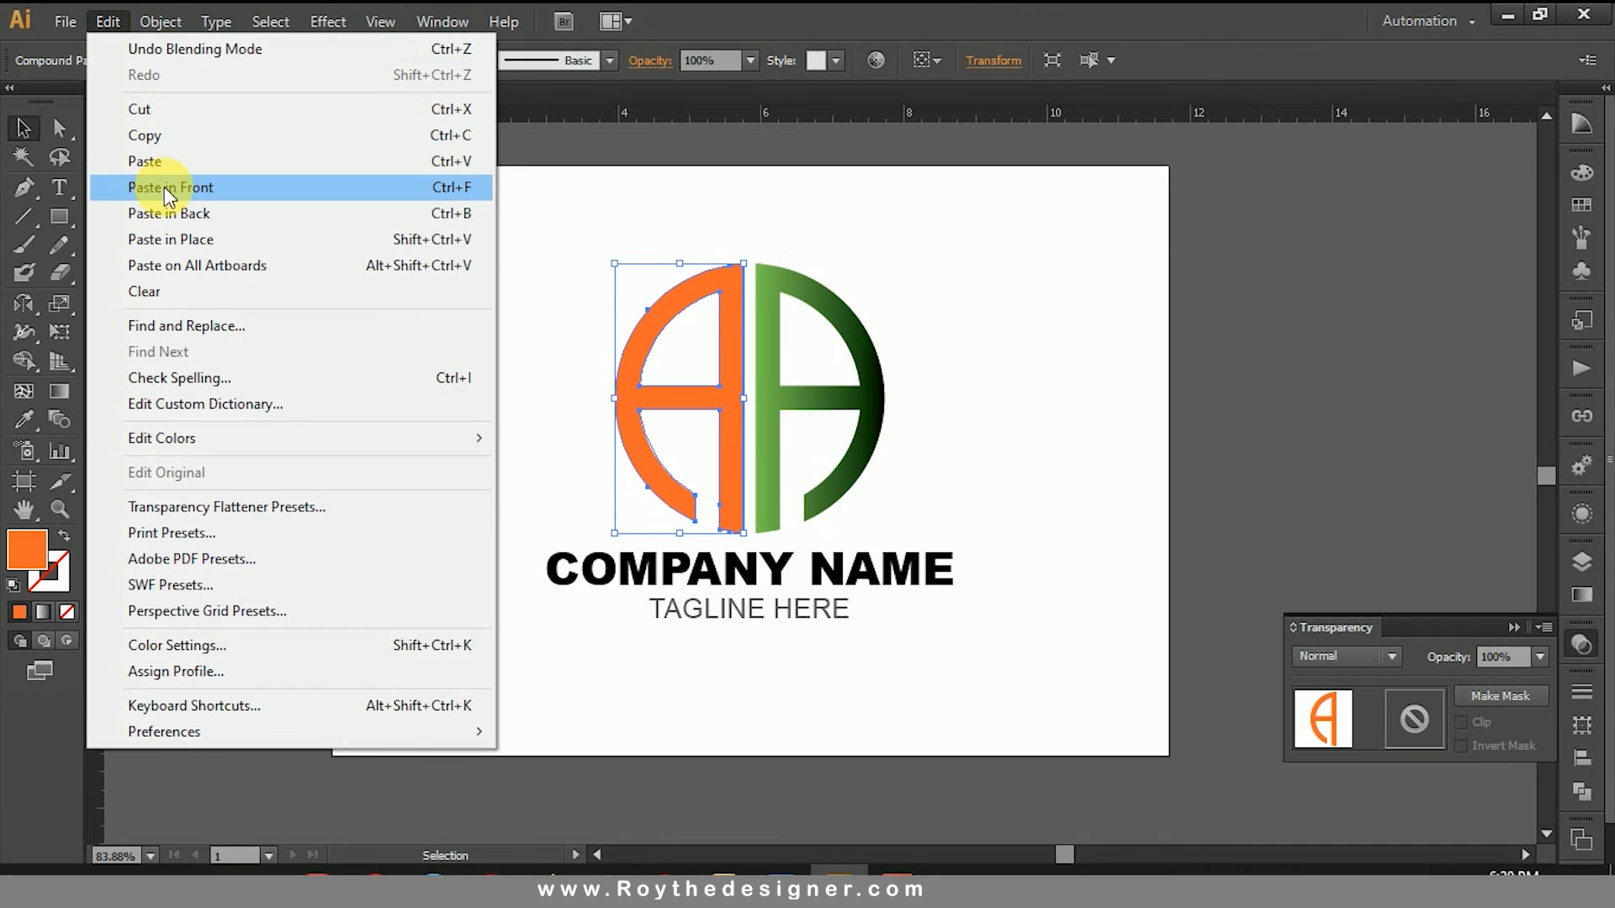
pyautogui.click(168, 189)
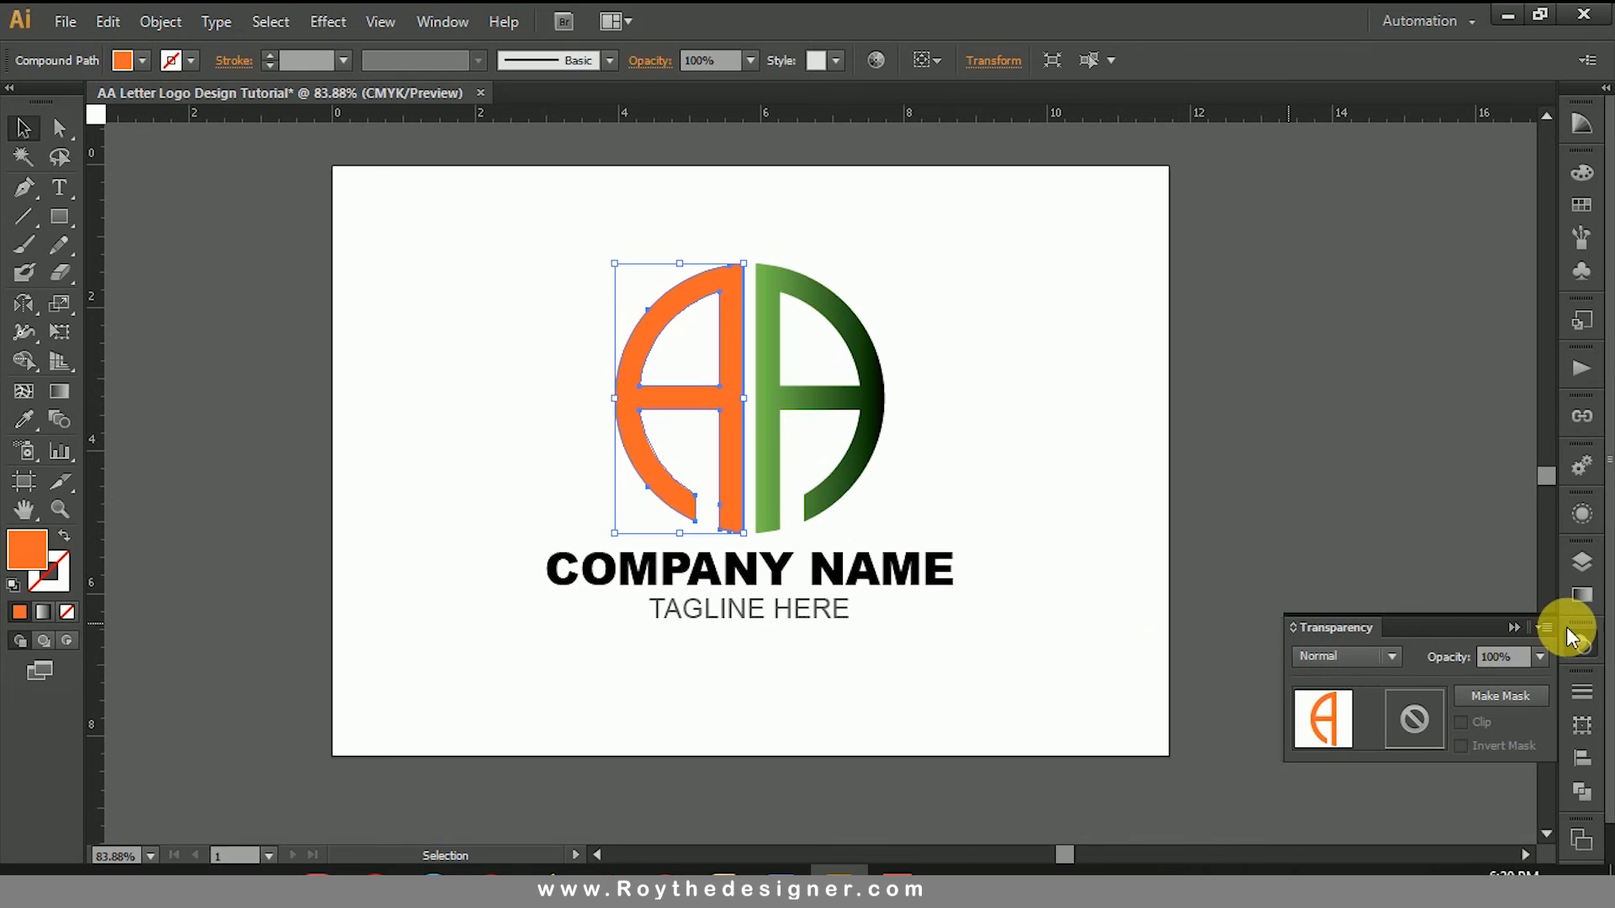
# Step: Fill the pasted copy of the left A with a linear white-to-black gradient and reverse it so the outer edge is dark
pyautogui.click(1582, 594)
pyautogui.click(1323, 589)
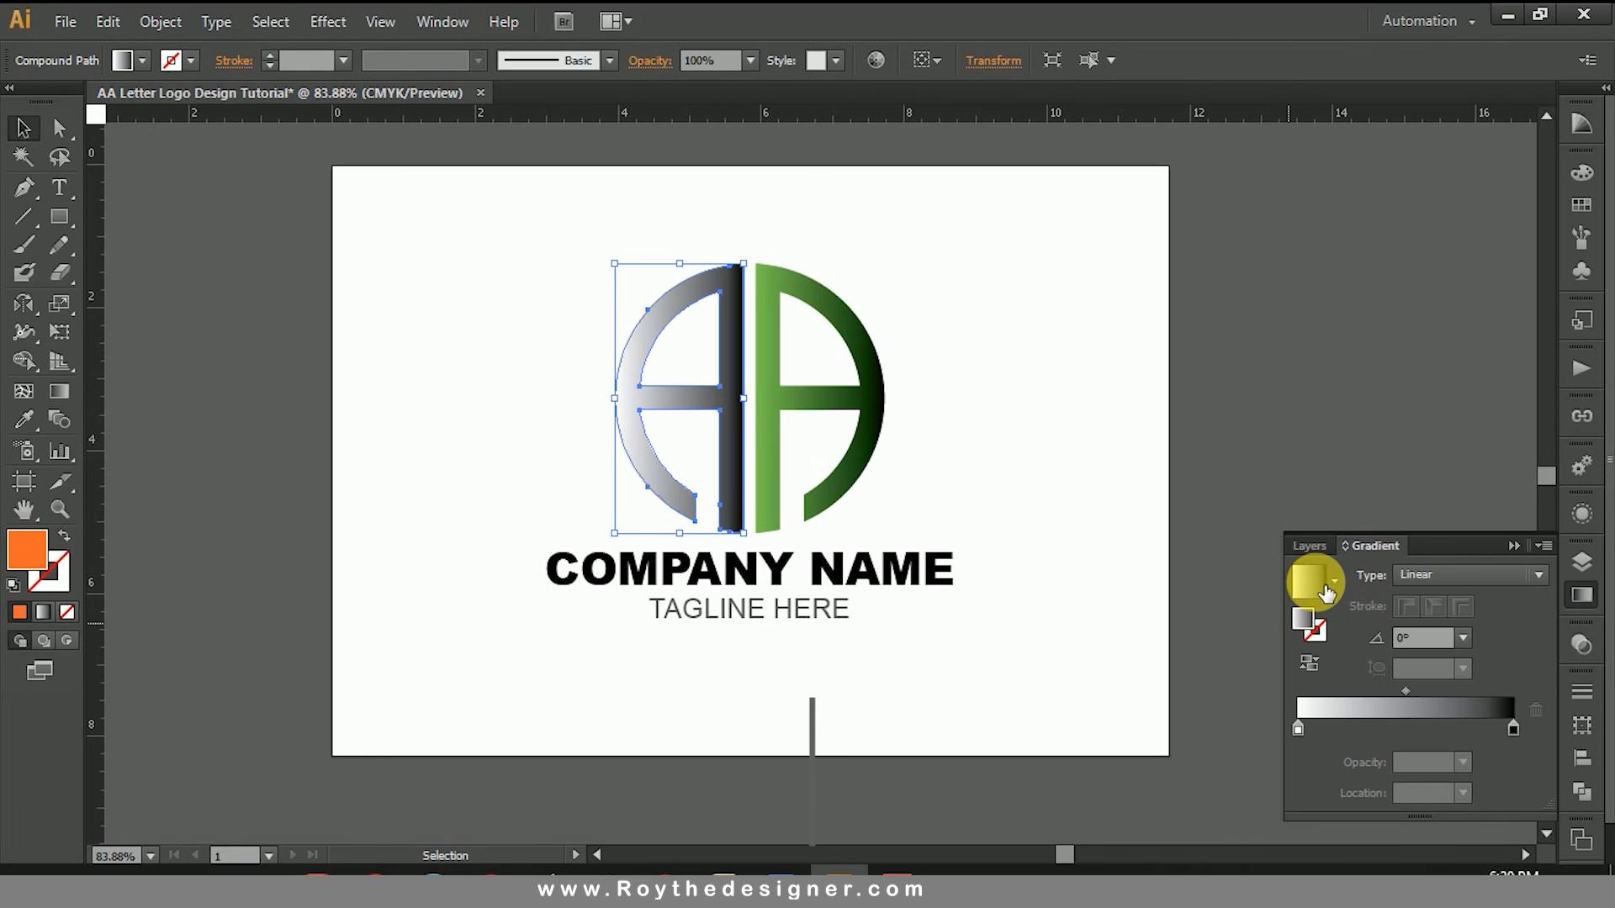
pyautogui.click(1309, 663)
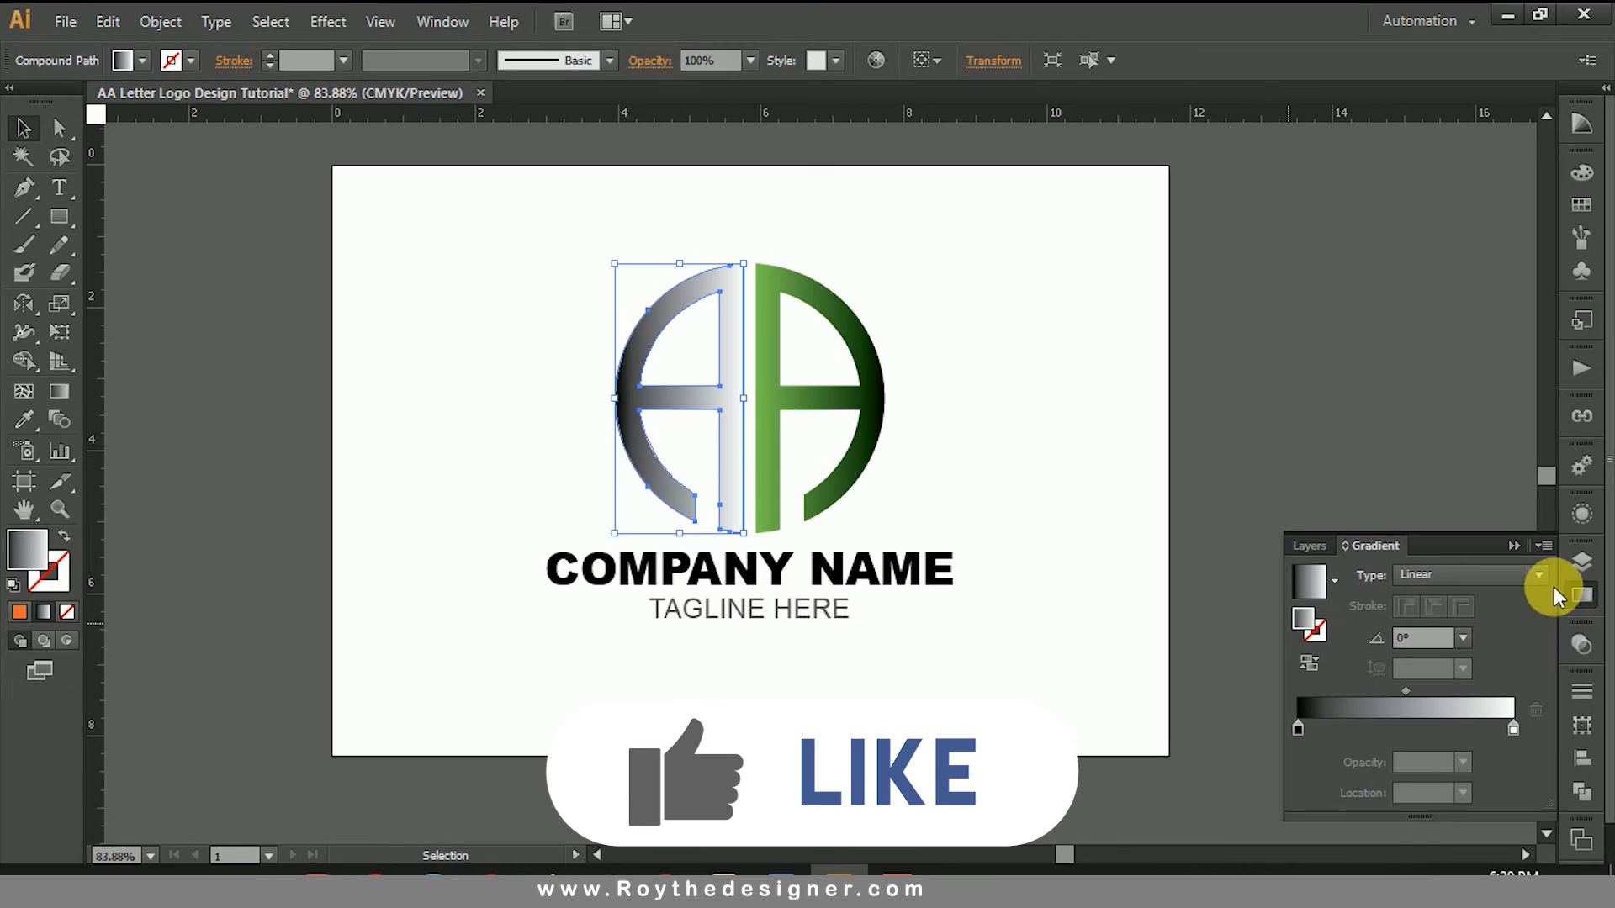
# Step: Set the blending mode of the left A's gradient copy to Multiply and deselect it
pyautogui.click(1582, 596)
pyautogui.click(1581, 645)
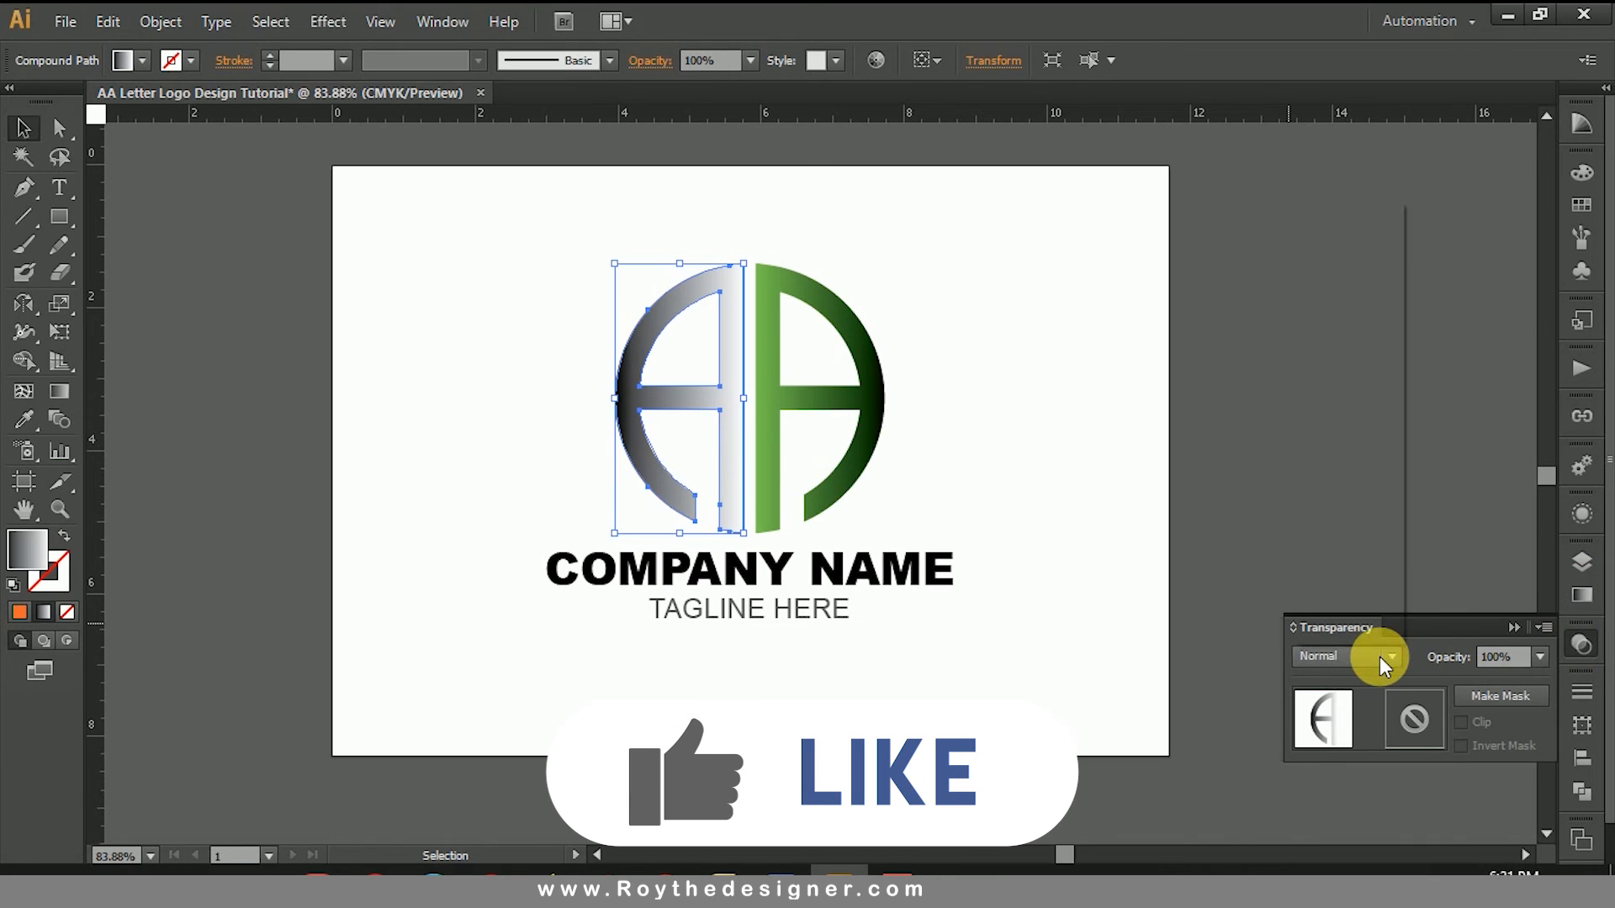
pyautogui.click(1383, 656)
pyautogui.click(1312, 269)
pyautogui.click(1077, 355)
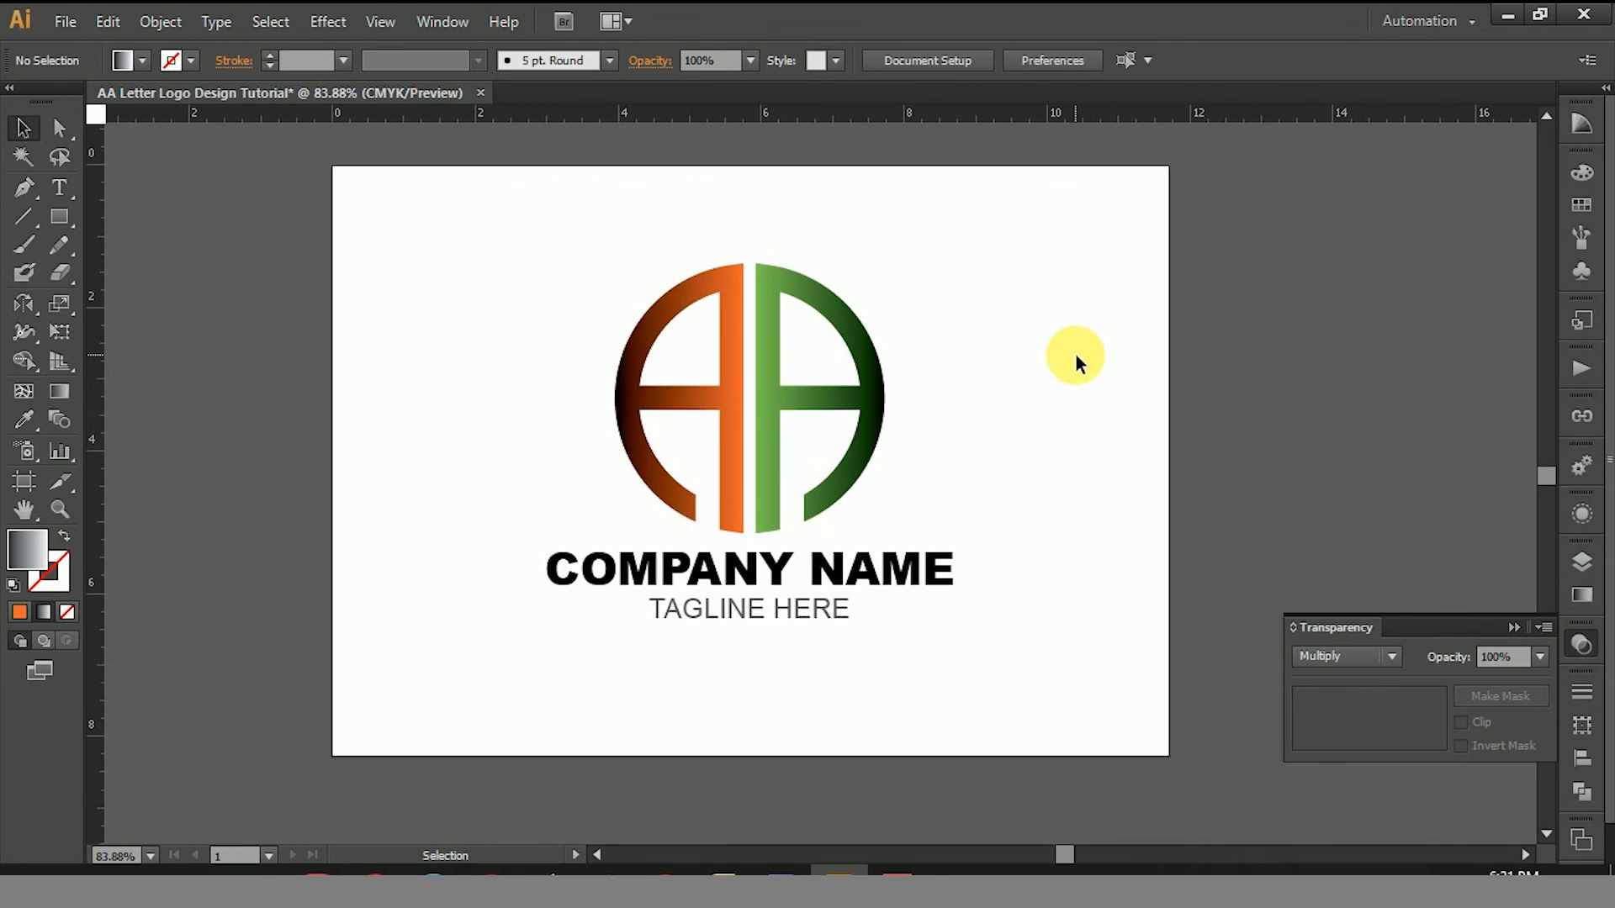
# Step: Select the gradient copies of both letters together and lower their opacity to 50%
pyautogui.click(880, 388)
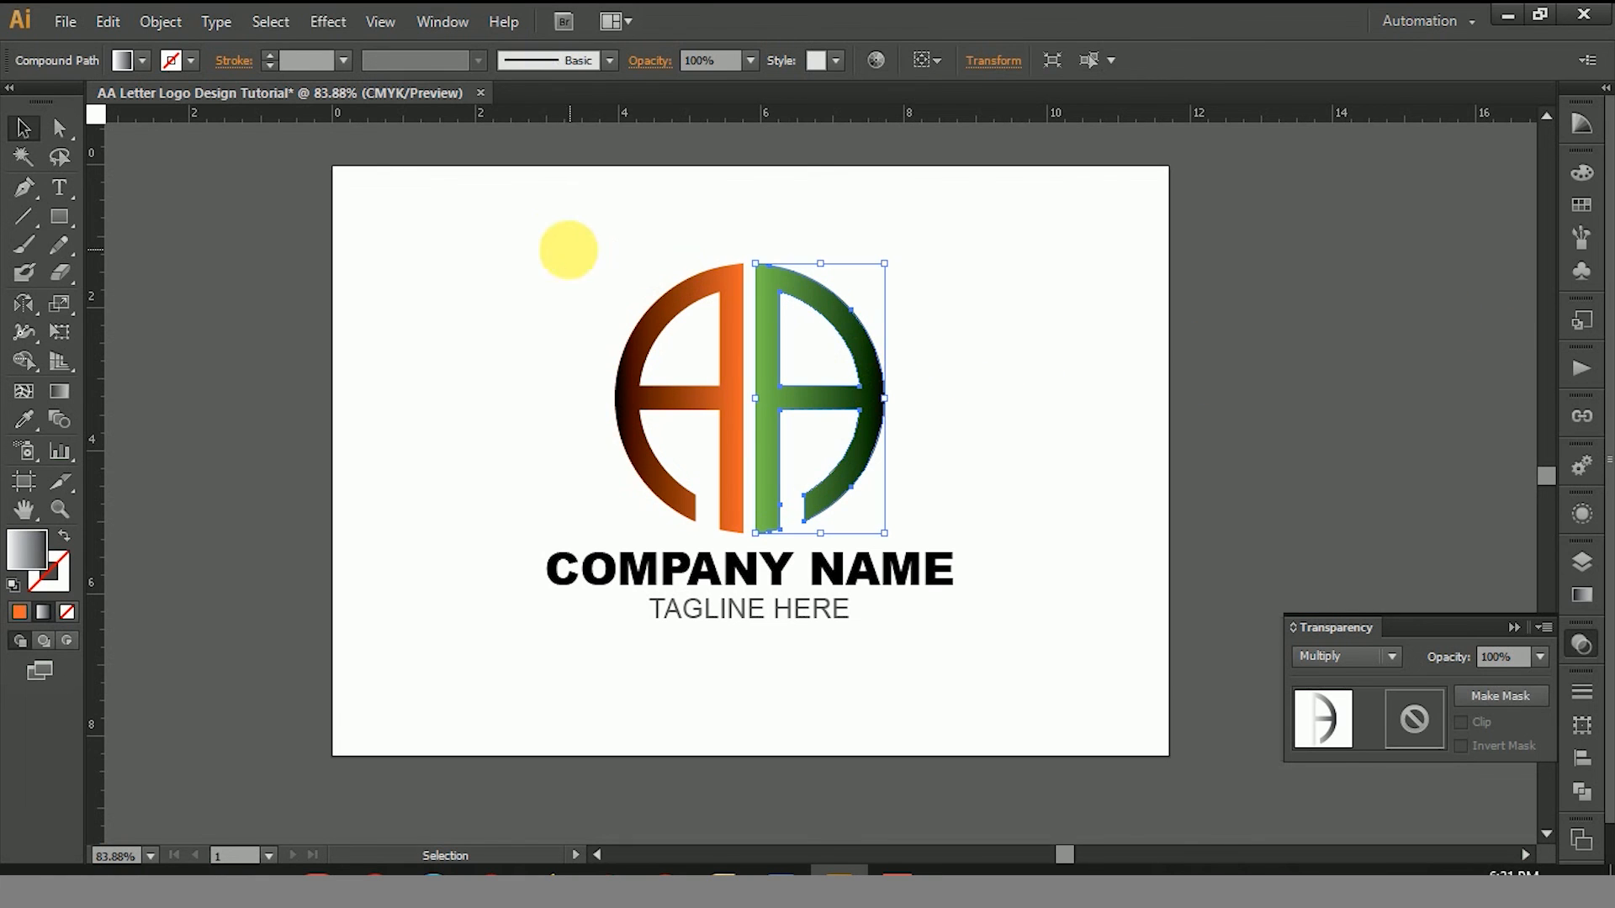
pyautogui.hotkey('ctrl', 'space')
pyautogui.moveTo(555, 240); pyautogui.dragTo(1079, 646)
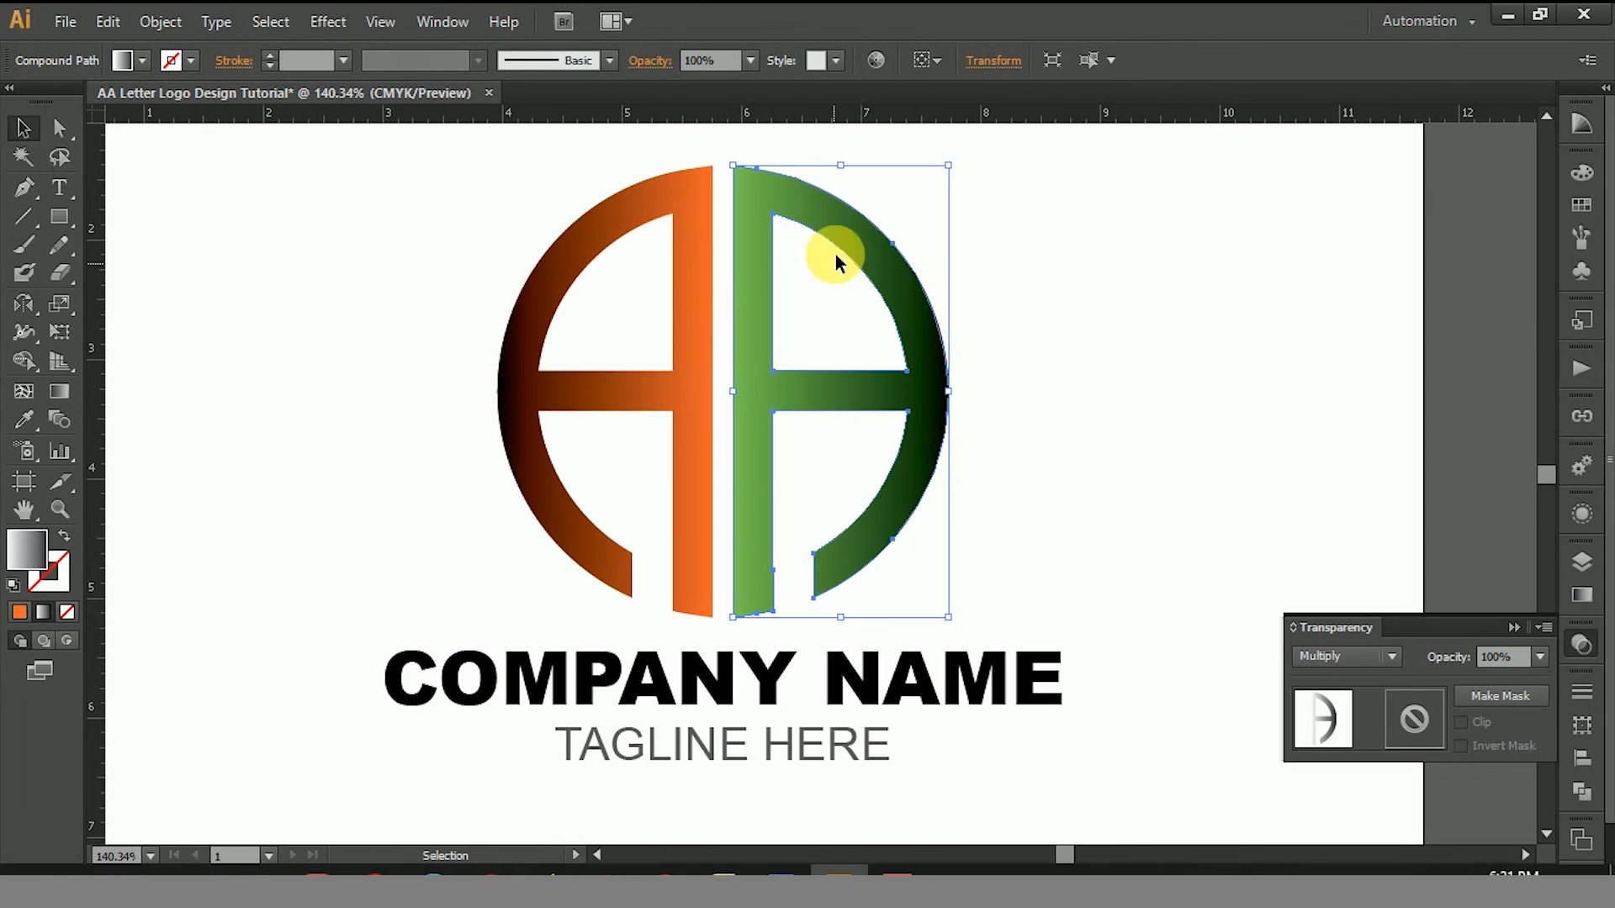
pyautogui.keyDown('shift'); pyautogui.click(619, 214); pyautogui.keyUp('shift')
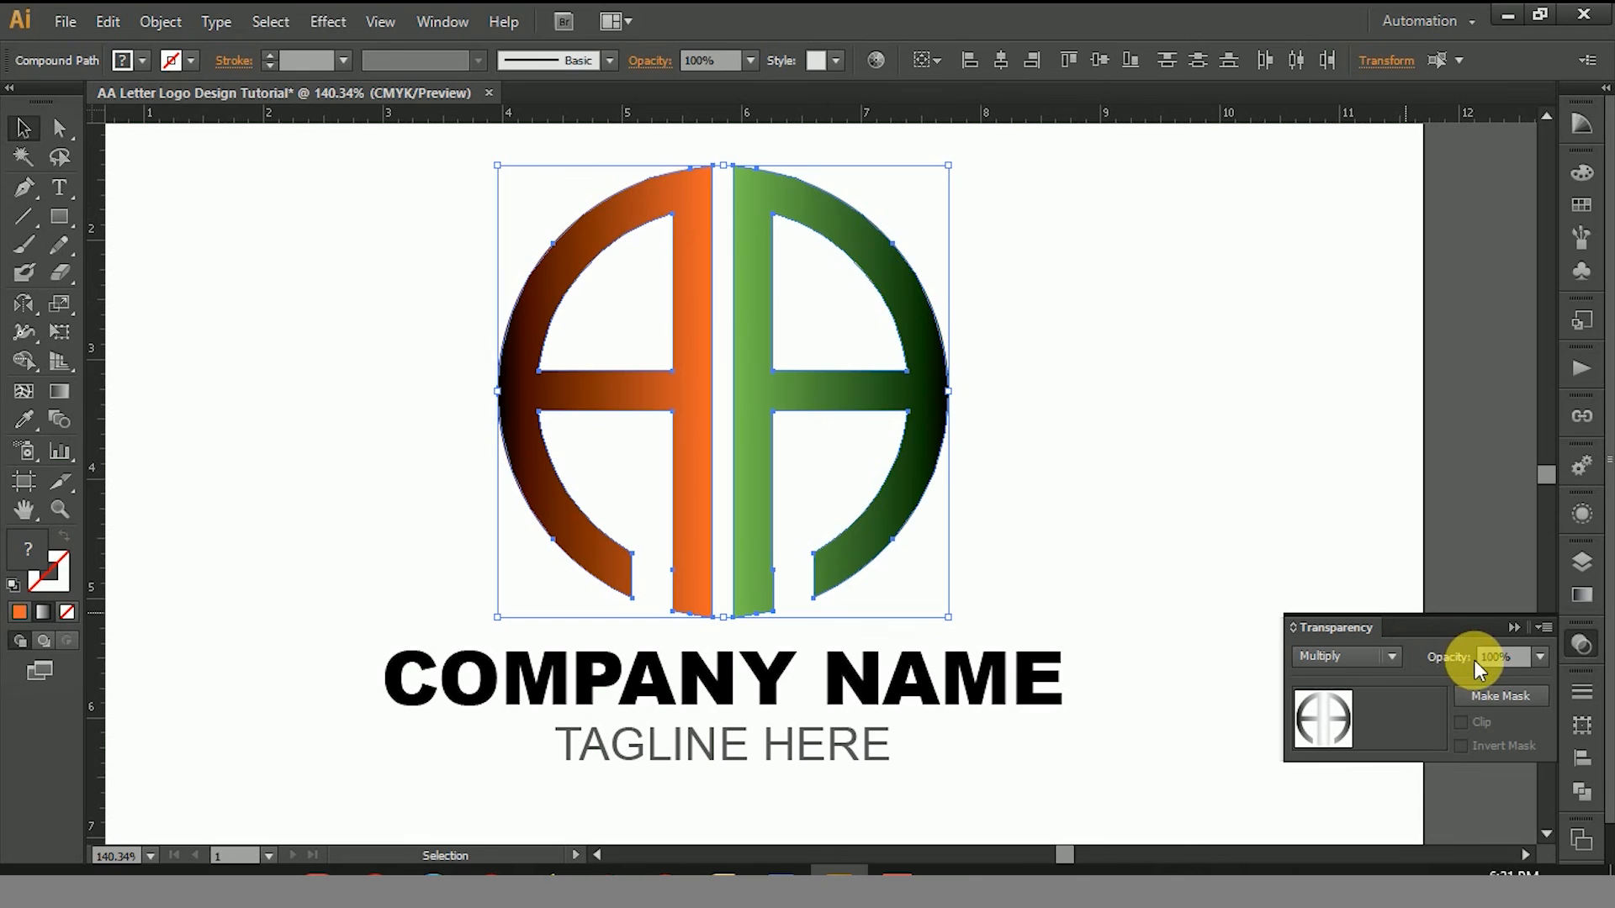
pyautogui.click(1538, 657)
pyautogui.click(1562, 508)
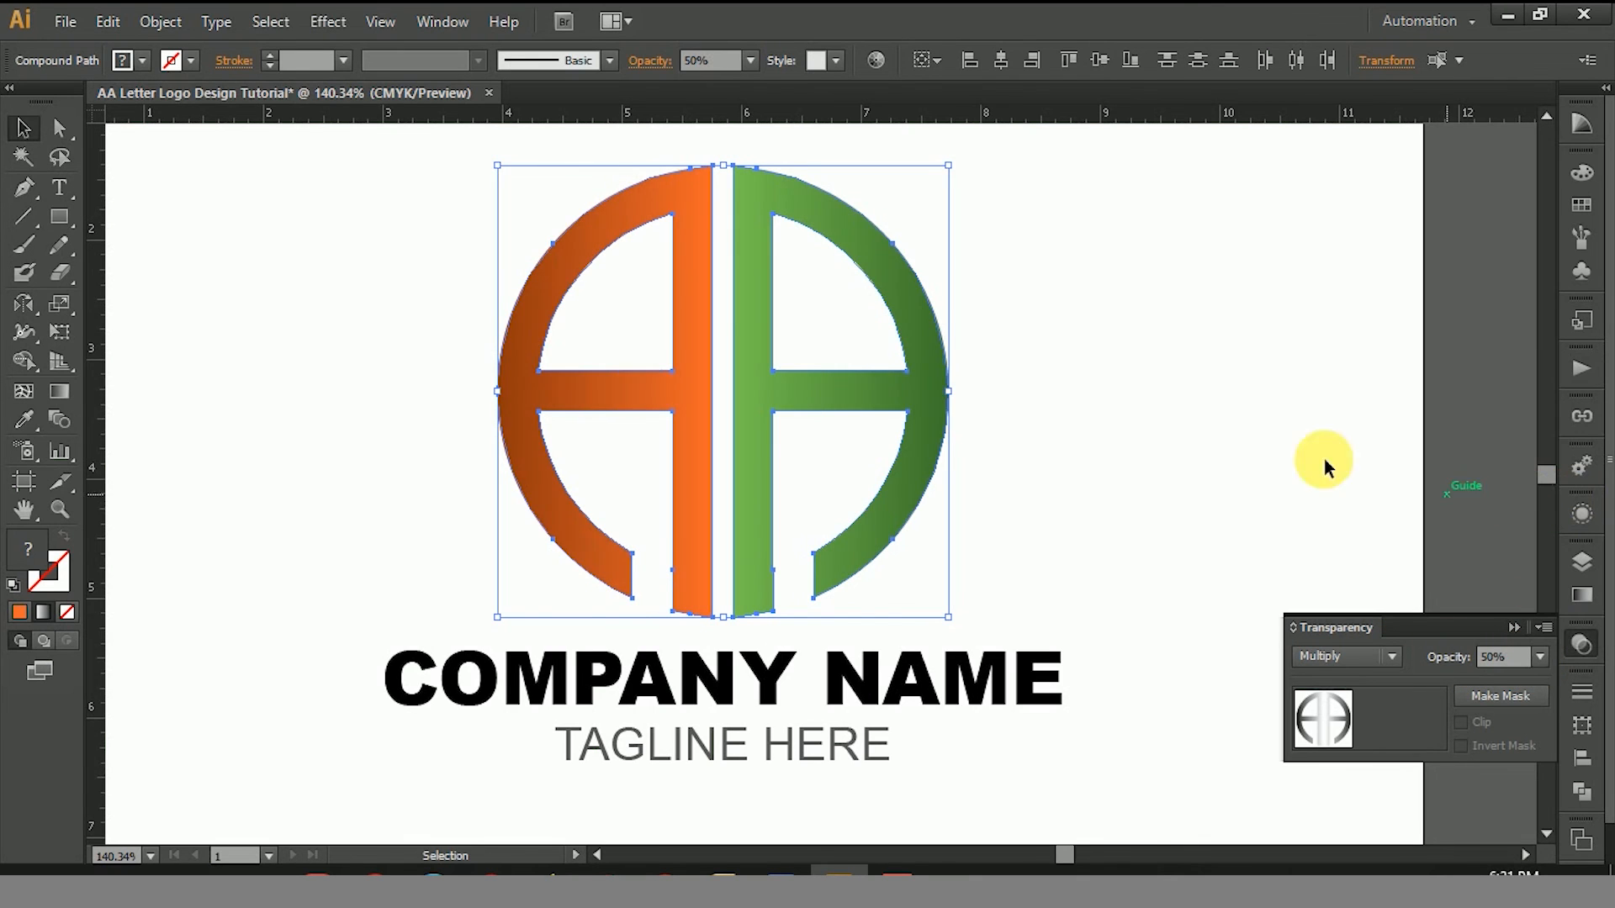
pyautogui.click(1149, 400)
pyautogui.hotkey('ctrl', 'alt', 'space')
pyautogui.keyDown('ctrl'); pyautogui.keyDown('alt'); pyautogui.click(872, 475); pyautogui.keyUp('alt'); pyautogui.keyUp('ctrl')
pyautogui.keyDown('ctrl'); pyautogui.keyDown('alt'); pyautogui.click(872, 476); pyautogui.keyUp('alt'); pyautogui.keyUp('ctrl')
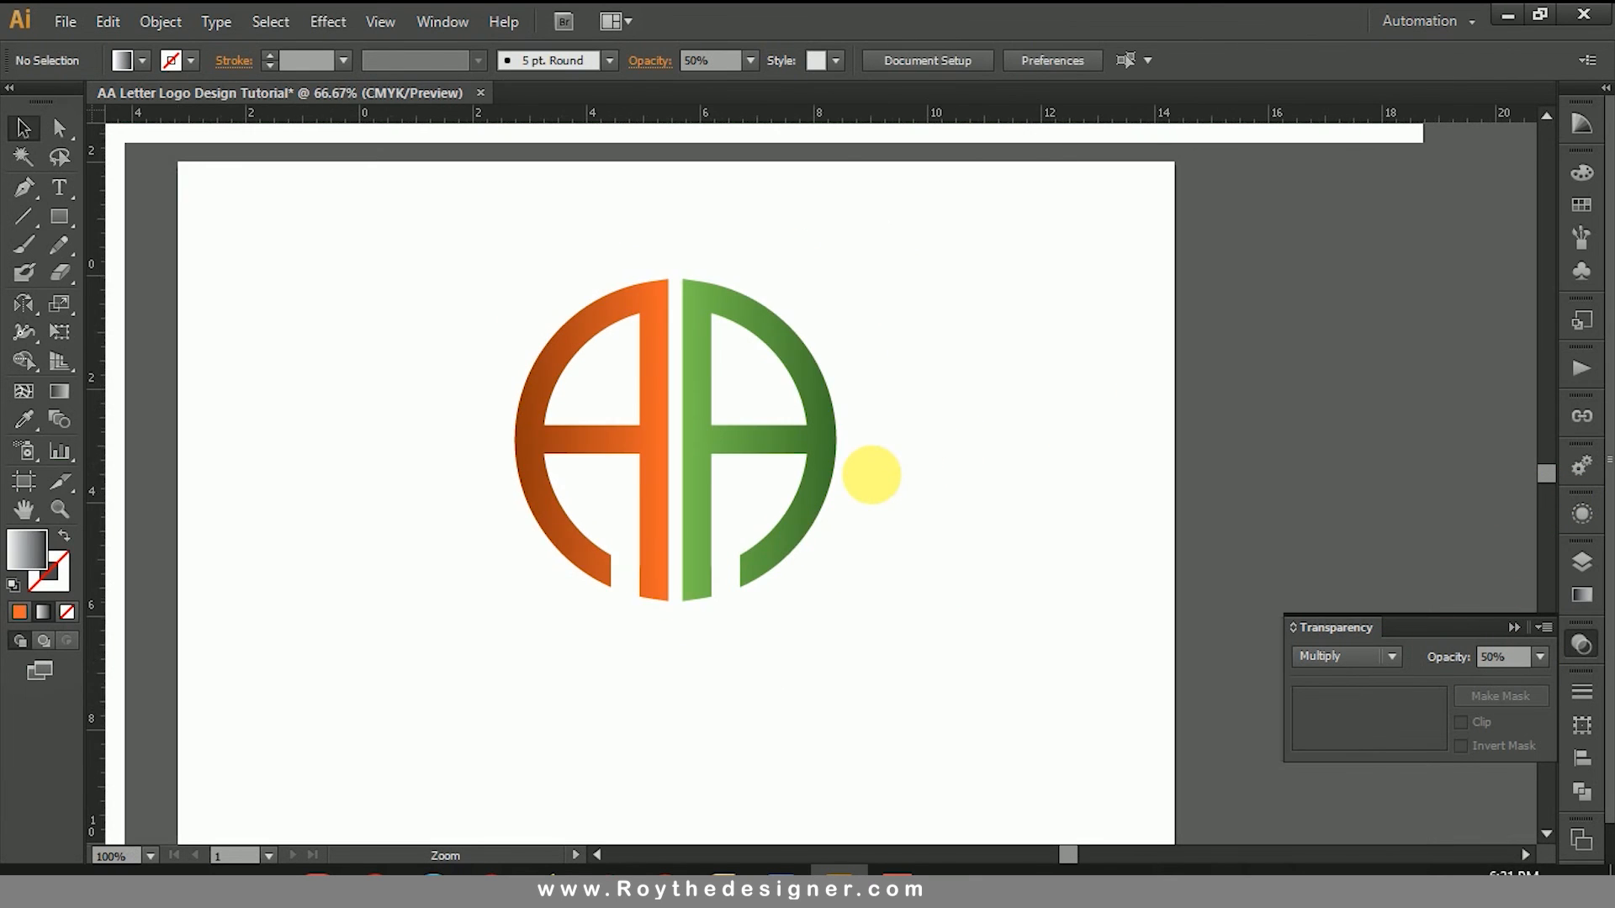
pyautogui.click(1581, 645)
# Step: Select the COMPANY NAME text and adjust the black value of its fill, ending at 100%
pyautogui.hotkey('ctrl', 'space')
pyautogui.moveTo(407, 277); pyautogui.dragTo(1051, 727)
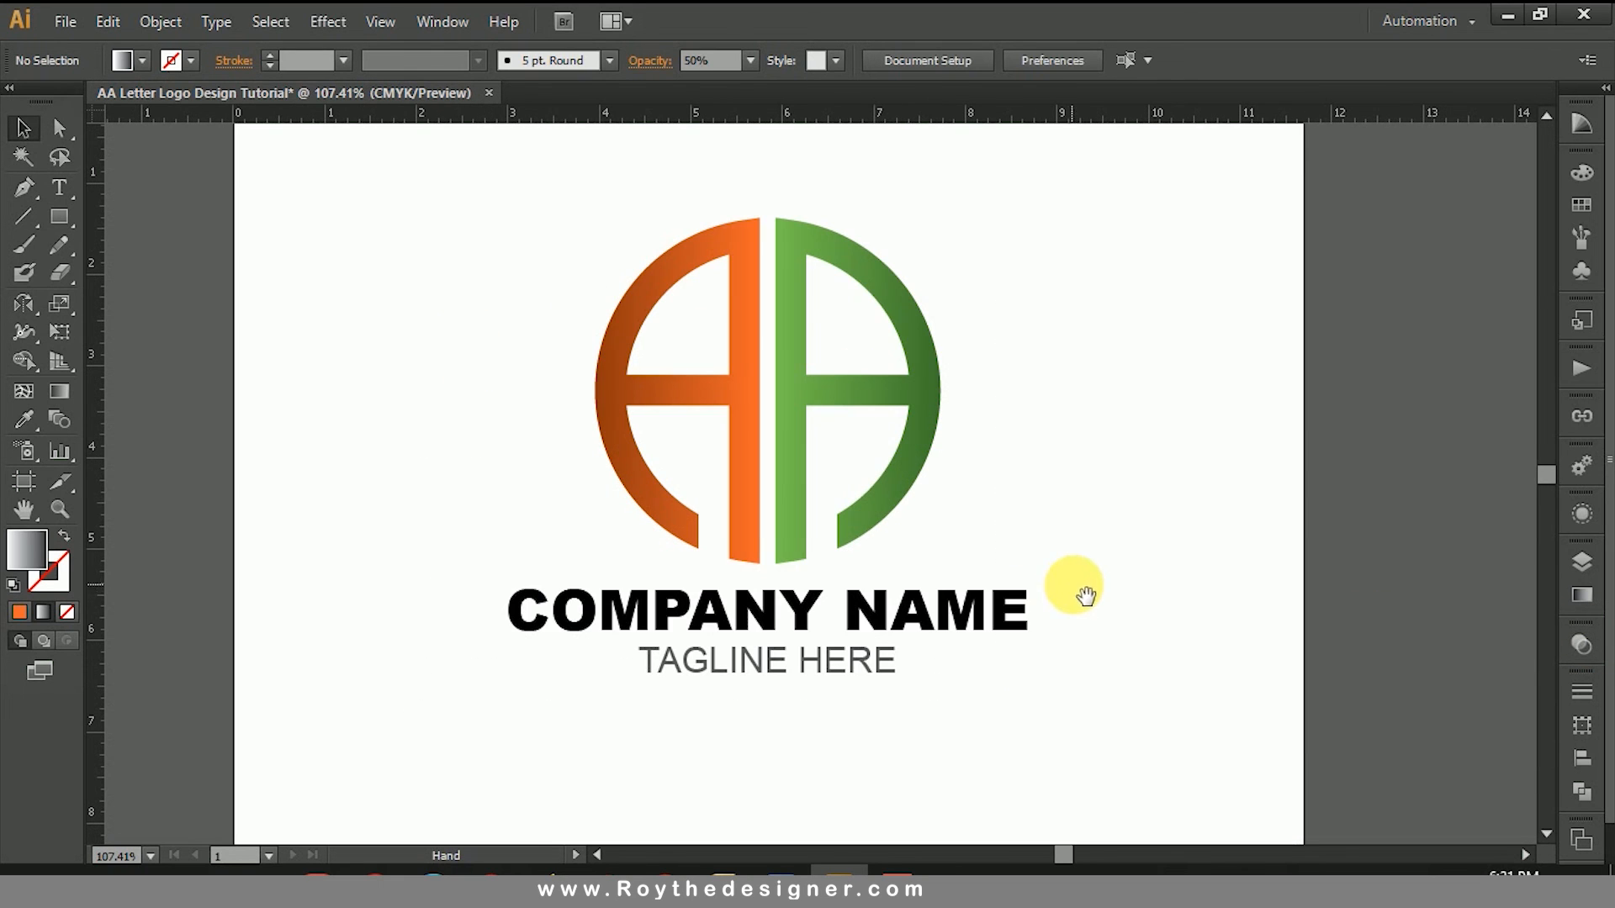
pyautogui.click(923, 622)
pyautogui.tripleClick(923, 622)
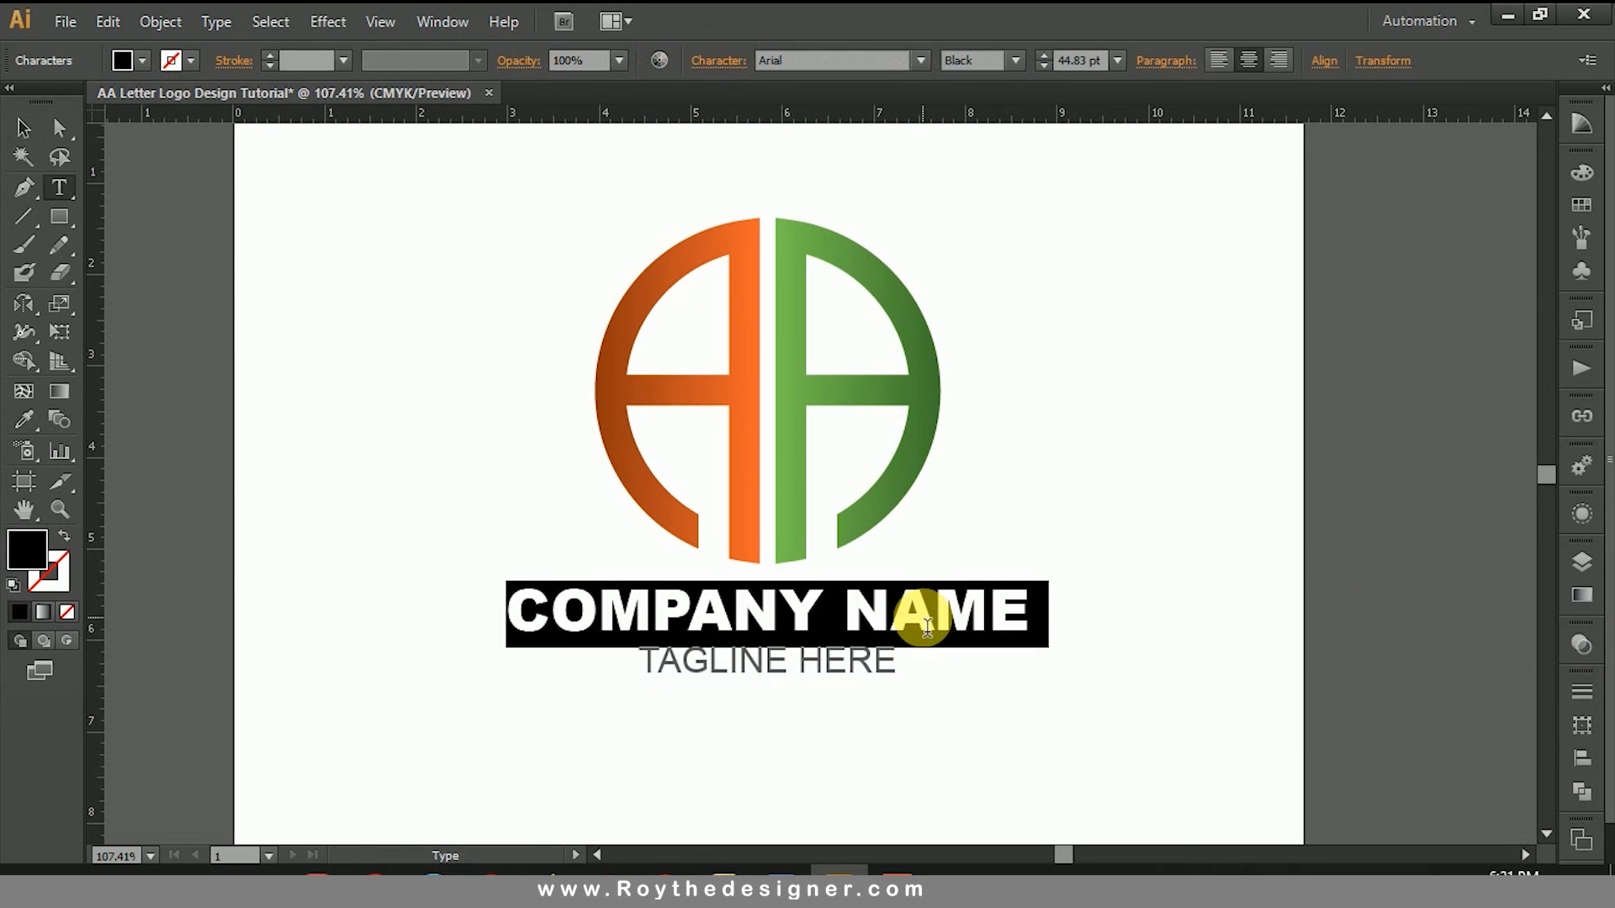
pyautogui.click(1581, 172)
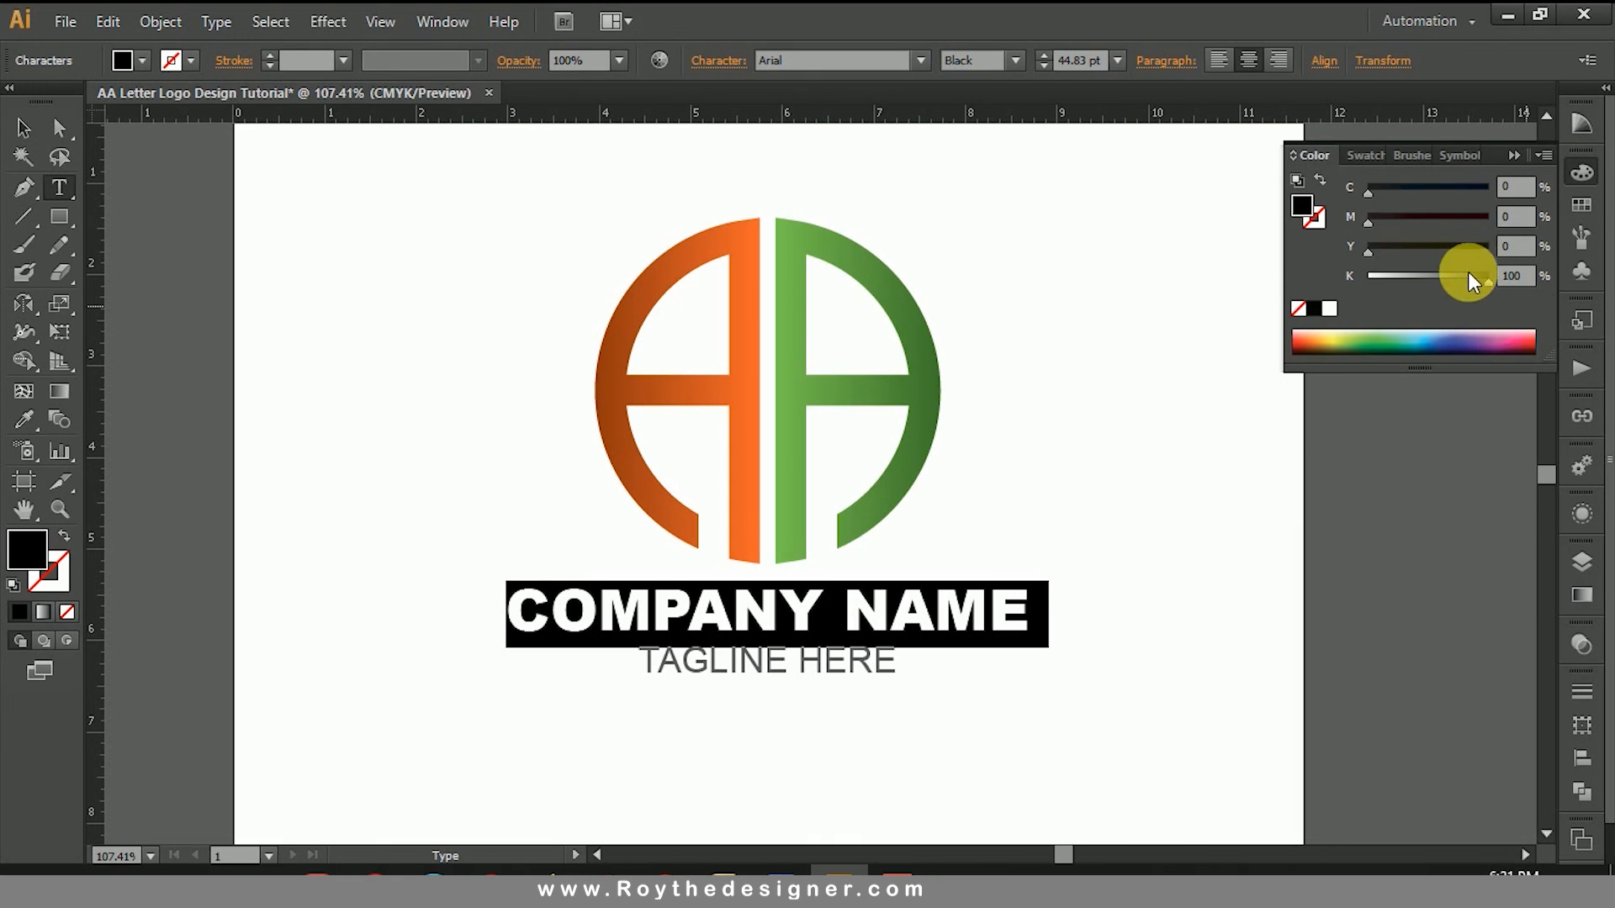
pyautogui.moveTo(1467, 274)
pyautogui.mouseDown()
pyautogui.moveTo(1451, 280)
pyautogui.moveTo(1487, 284)
pyautogui.mouseUp()
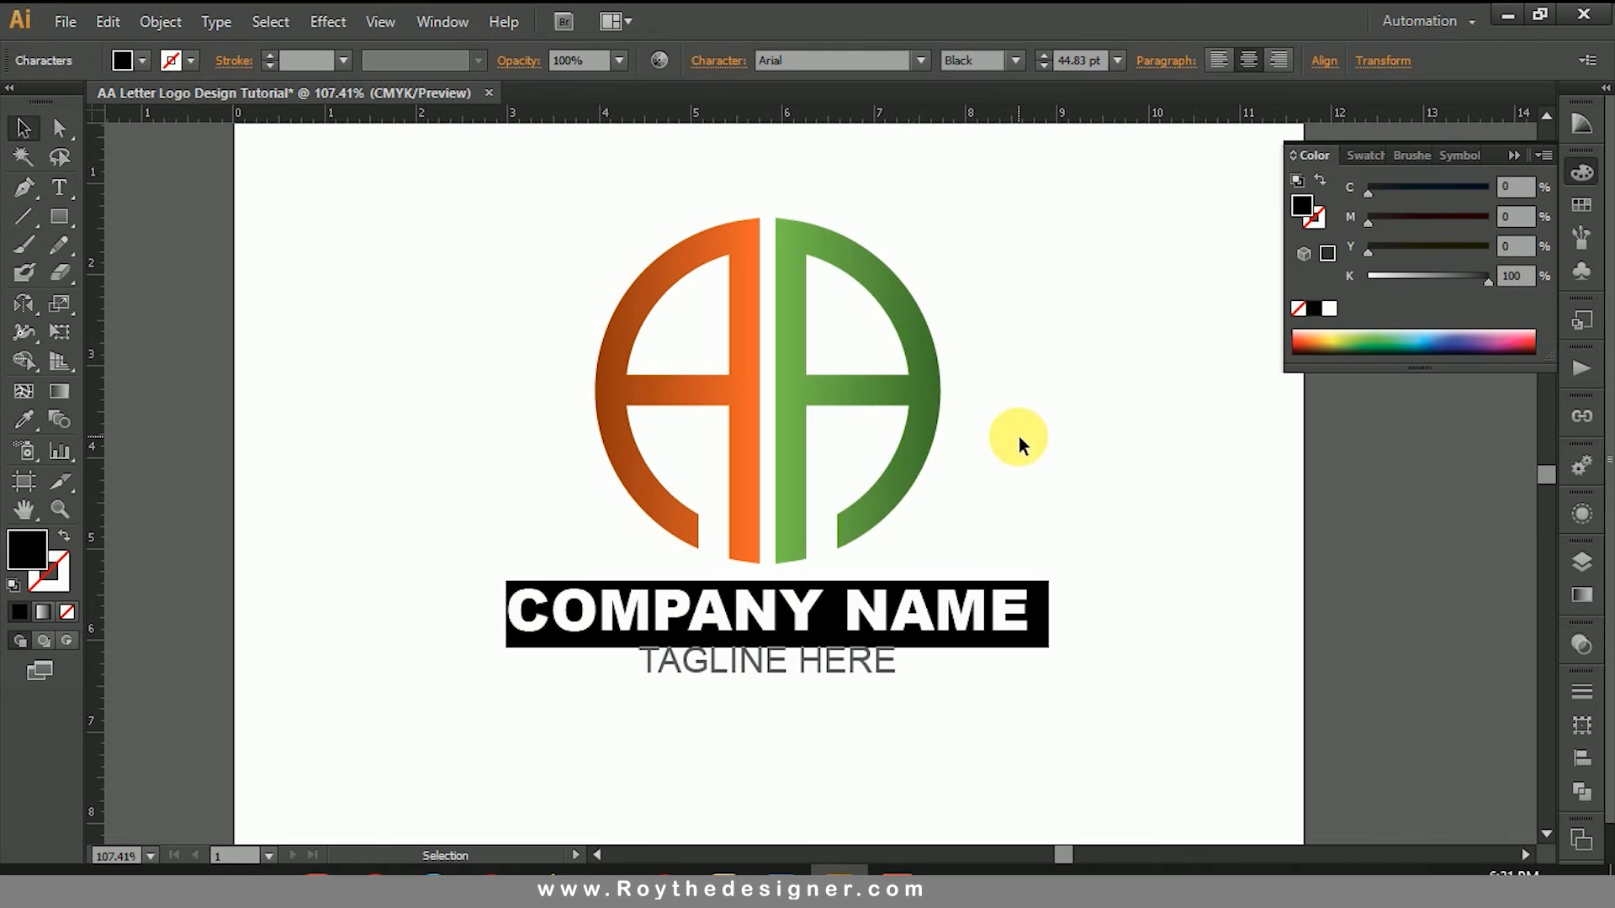
pyautogui.press('Escape')
pyautogui.click(1052, 440)
pyautogui.click(1575, 175)
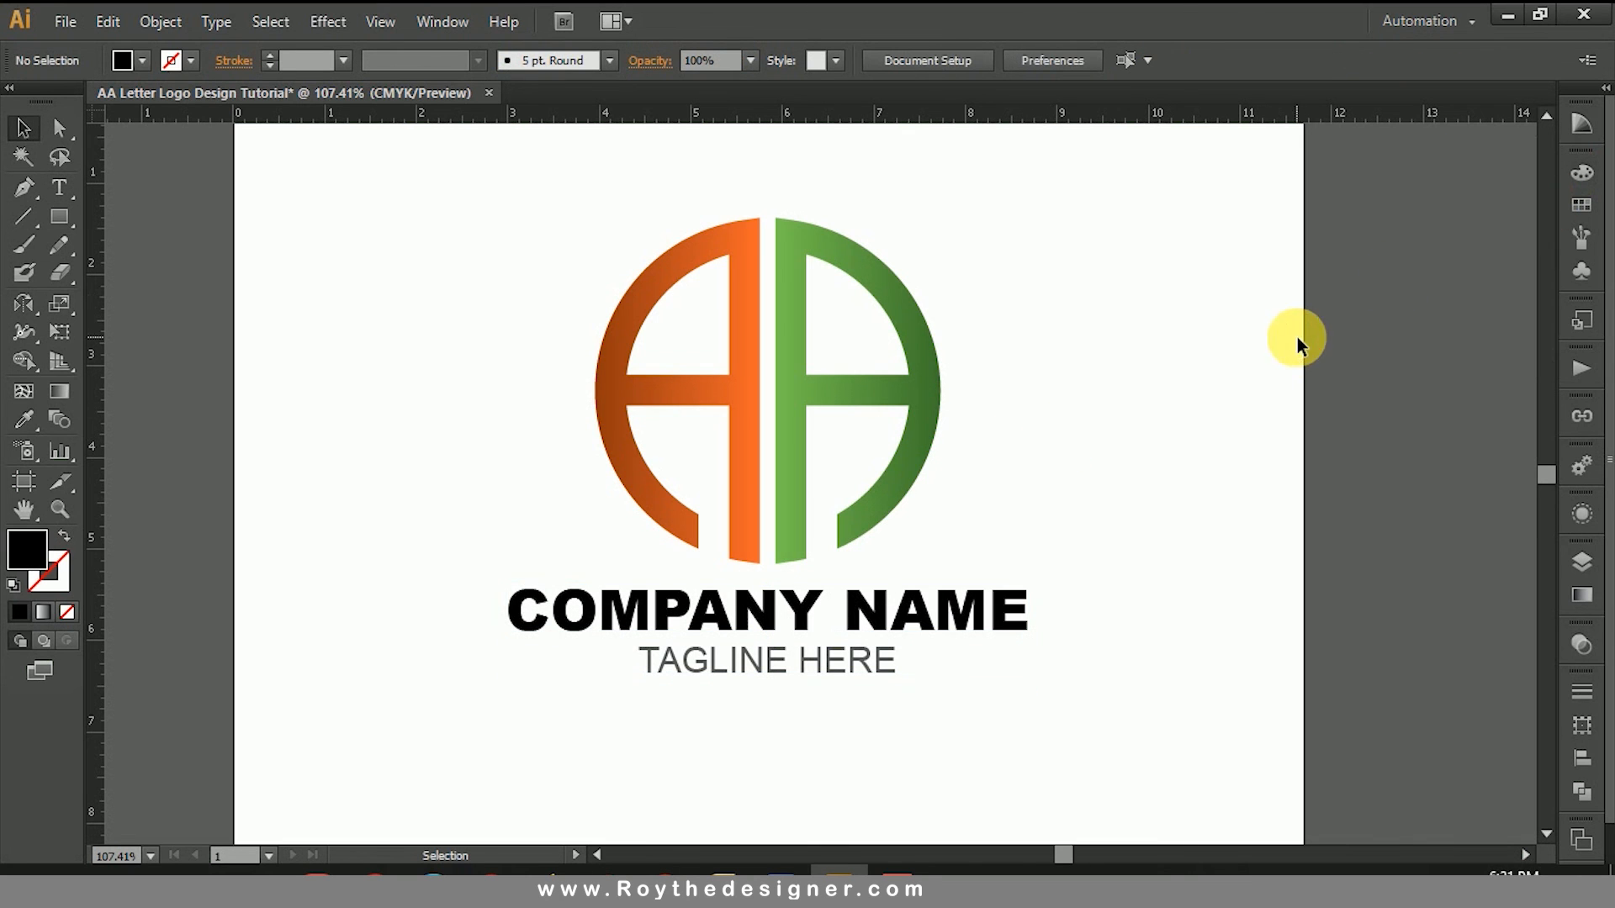